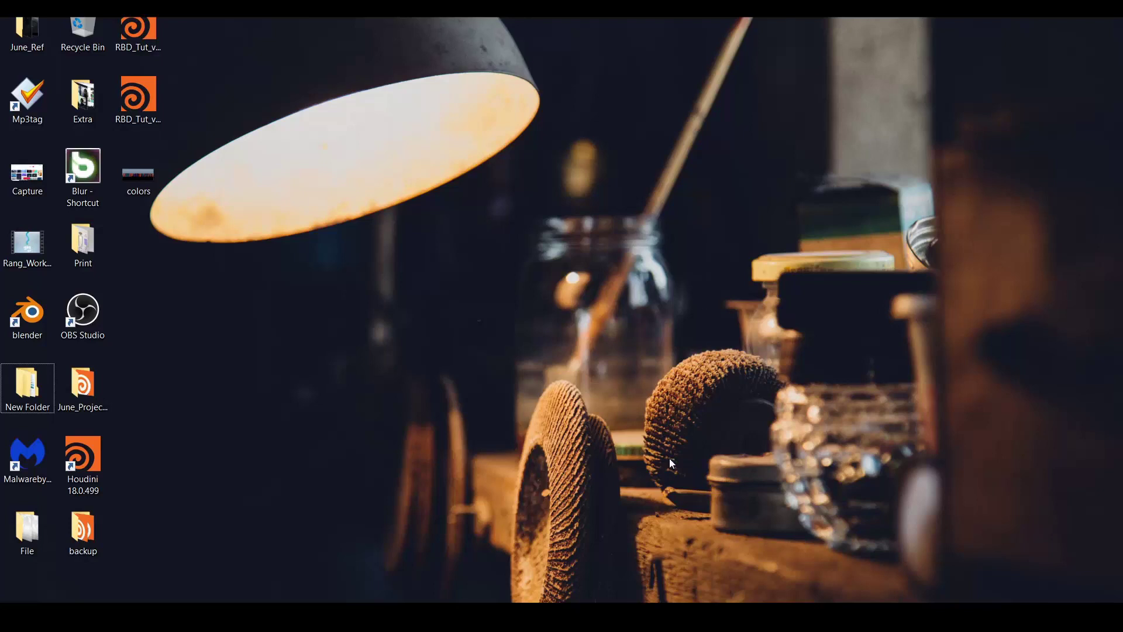
Switch to the untitled Houdini FX scene and add a Geometry object to the empty object network
mouse_move(560, 616)
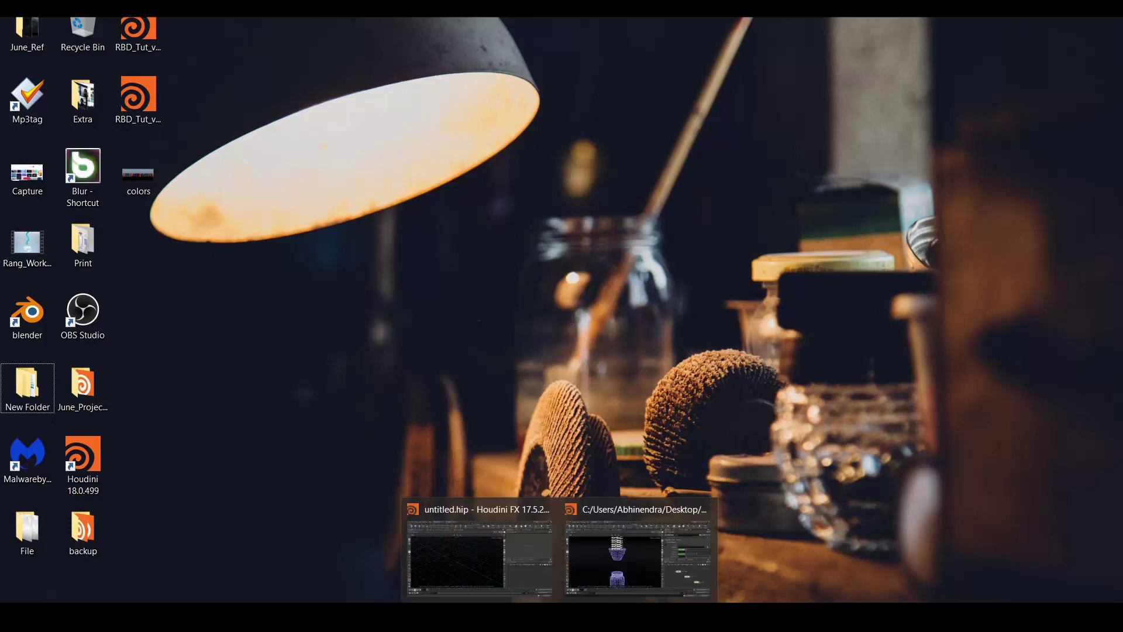
left_click(472, 557)
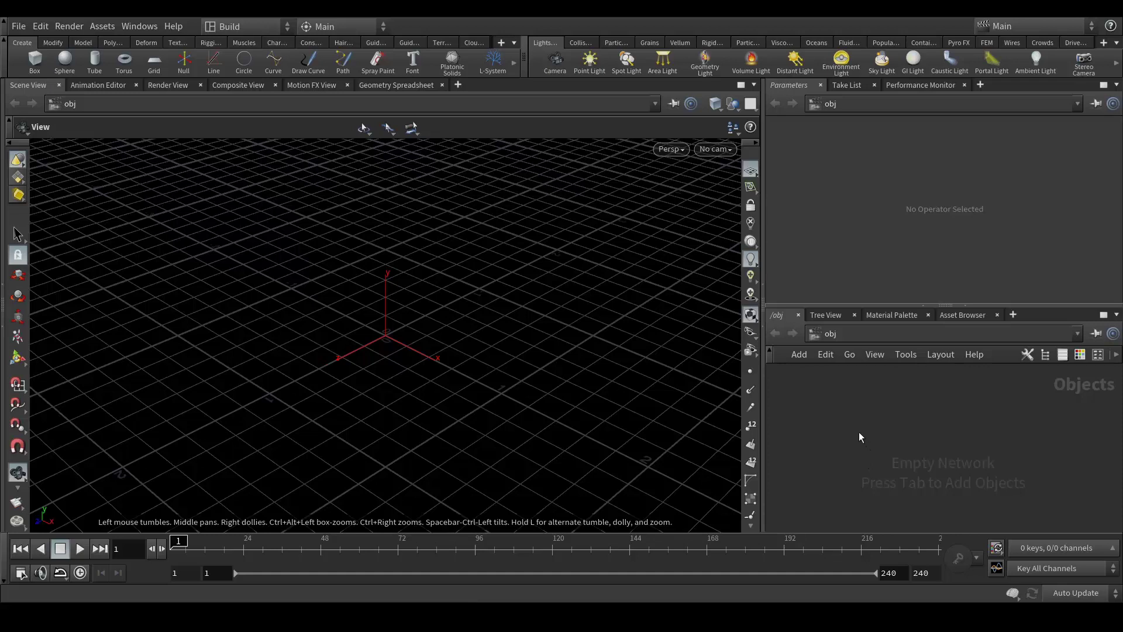
key("Tab")
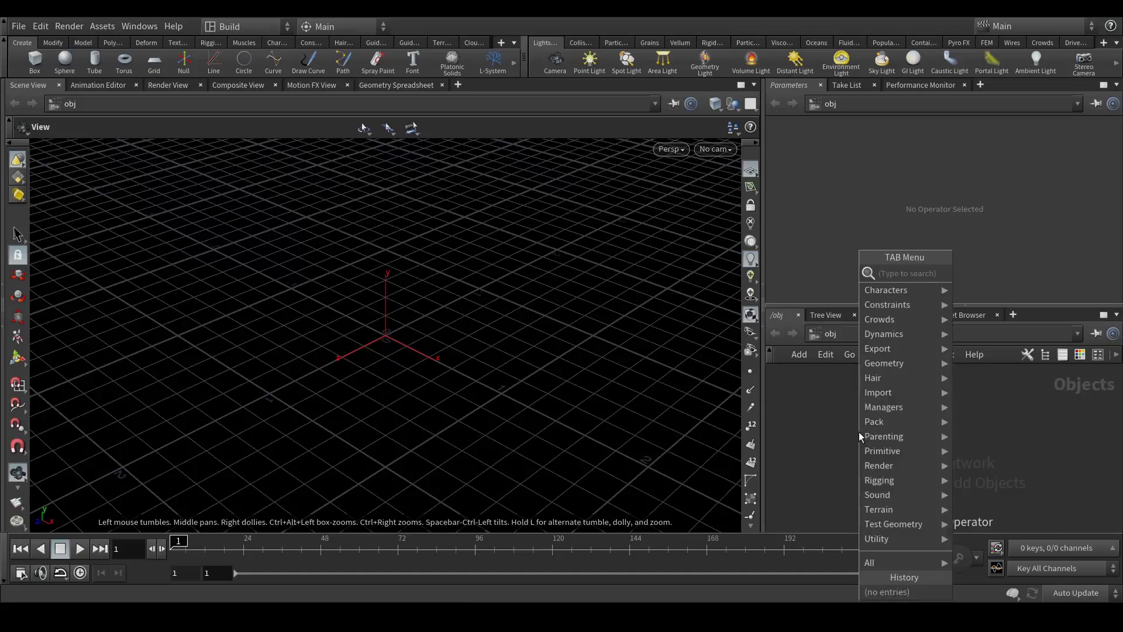
type("geo")
key("Return")
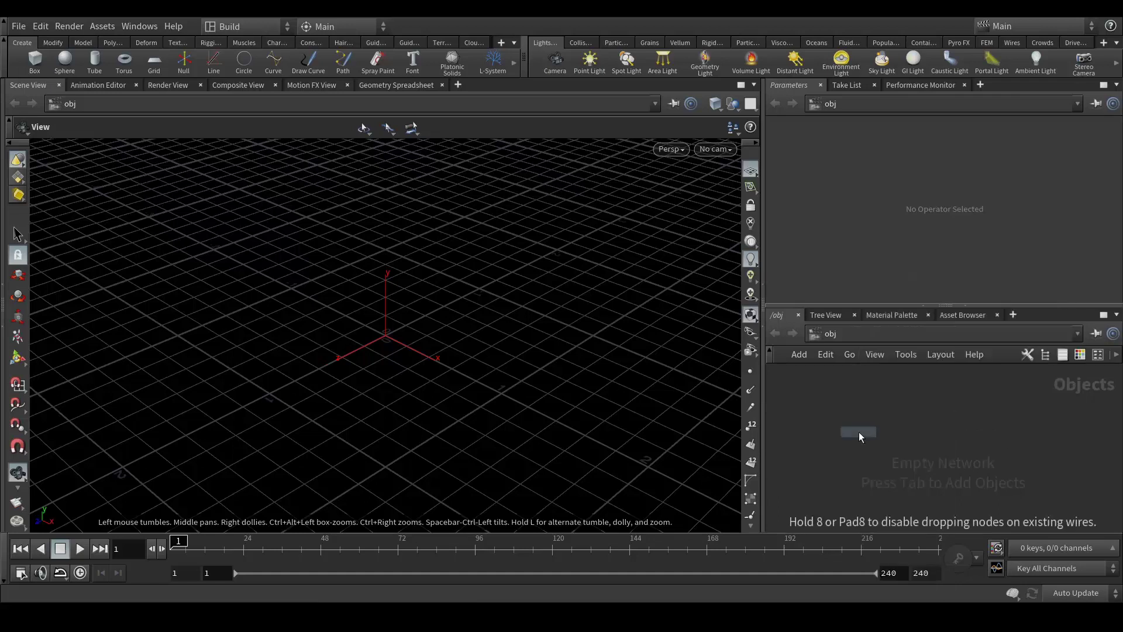
left_click(859, 432)
Rename the new geometry object as Falling_Cubes and move it up in the network to free space below
left_click(897, 430)
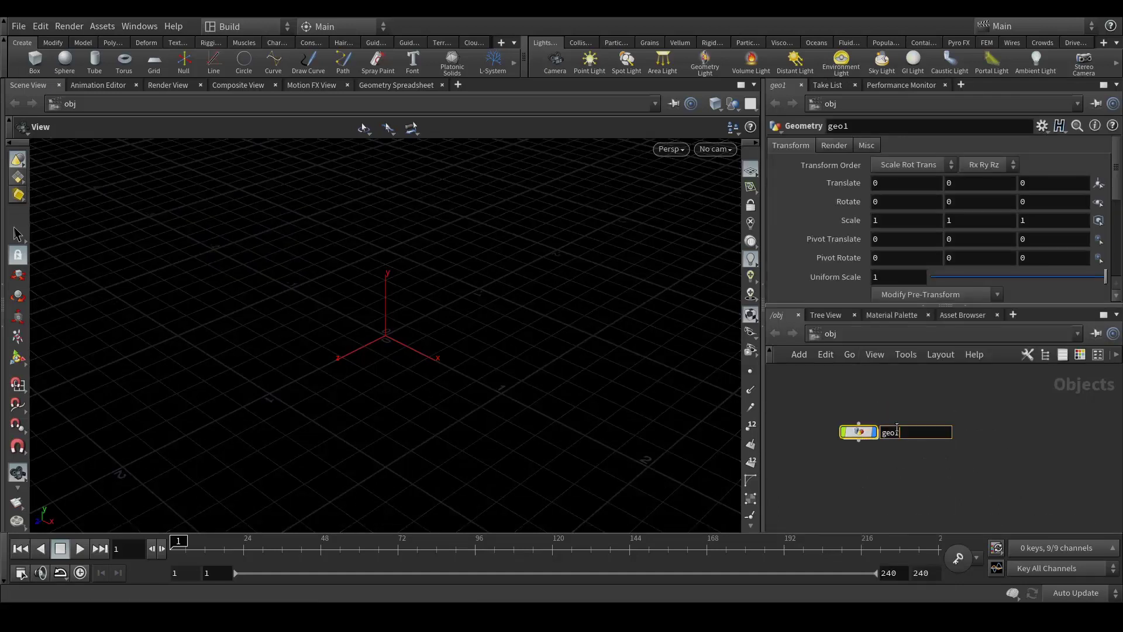
key("ctrl+a")
key("BackSpace")
type("Falling_Cubes")
key("Return")
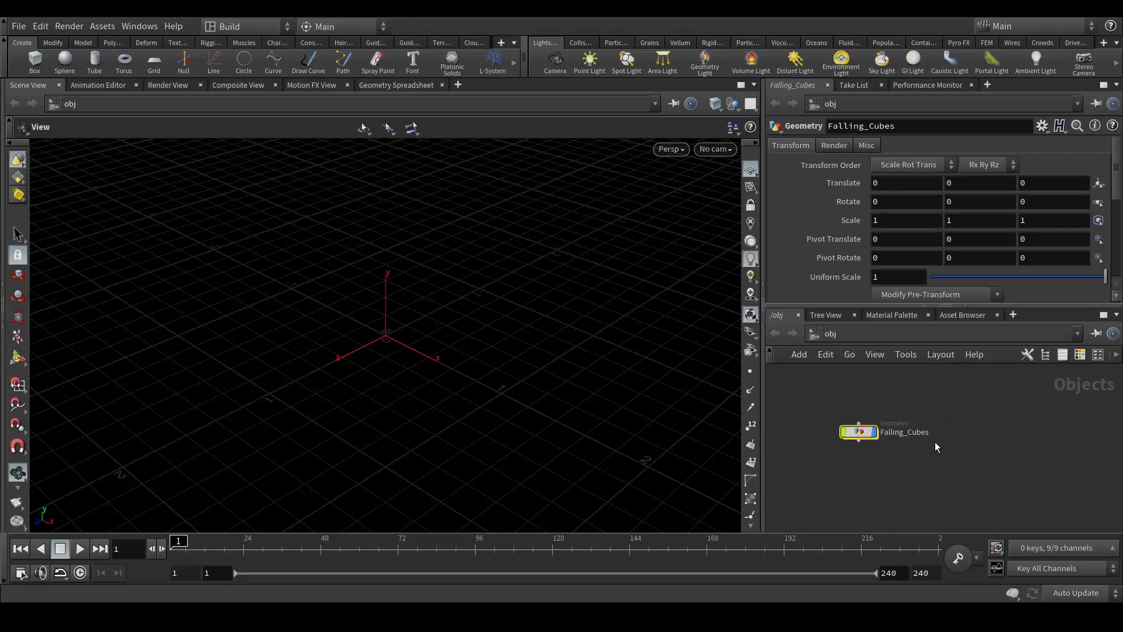
left_click_drag(863, 438, 841, 399)
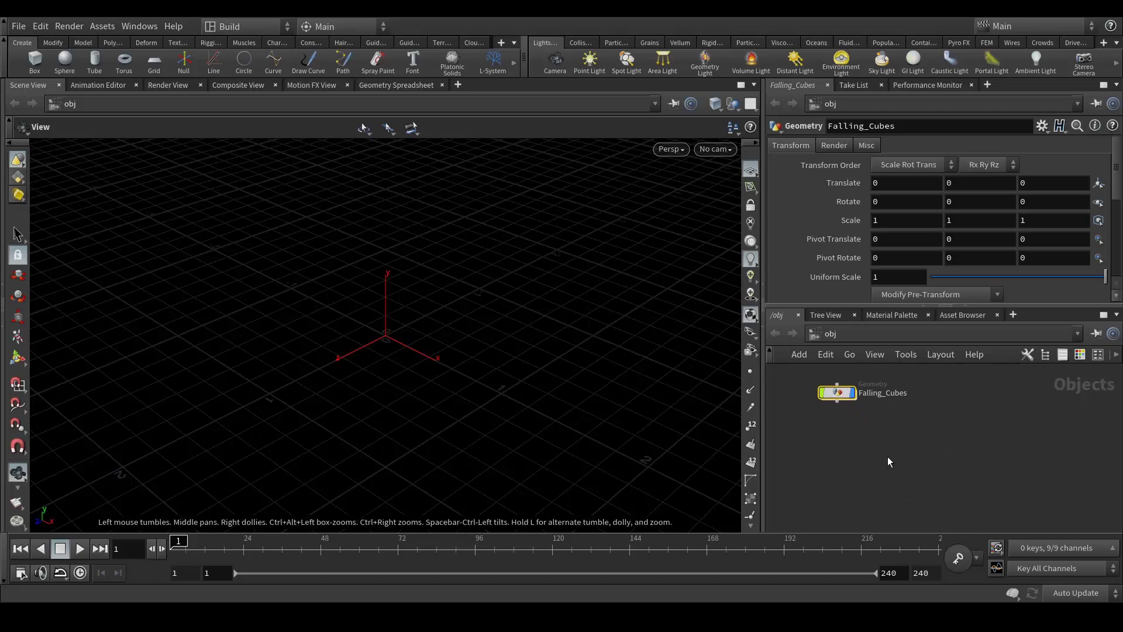
Duplicate the Falling_Cubes object, place the copy below it, and rename the copy as Coll_Geo
key("ctrl+c")
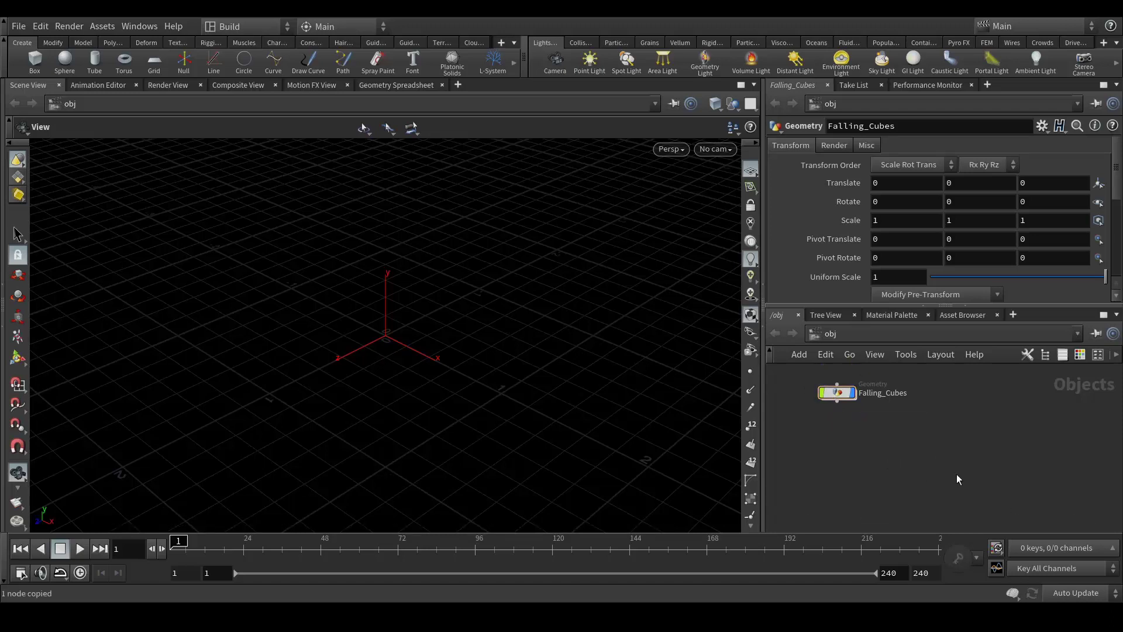
key("ctrl+v")
left_click_drag(961, 483, 922, 443)
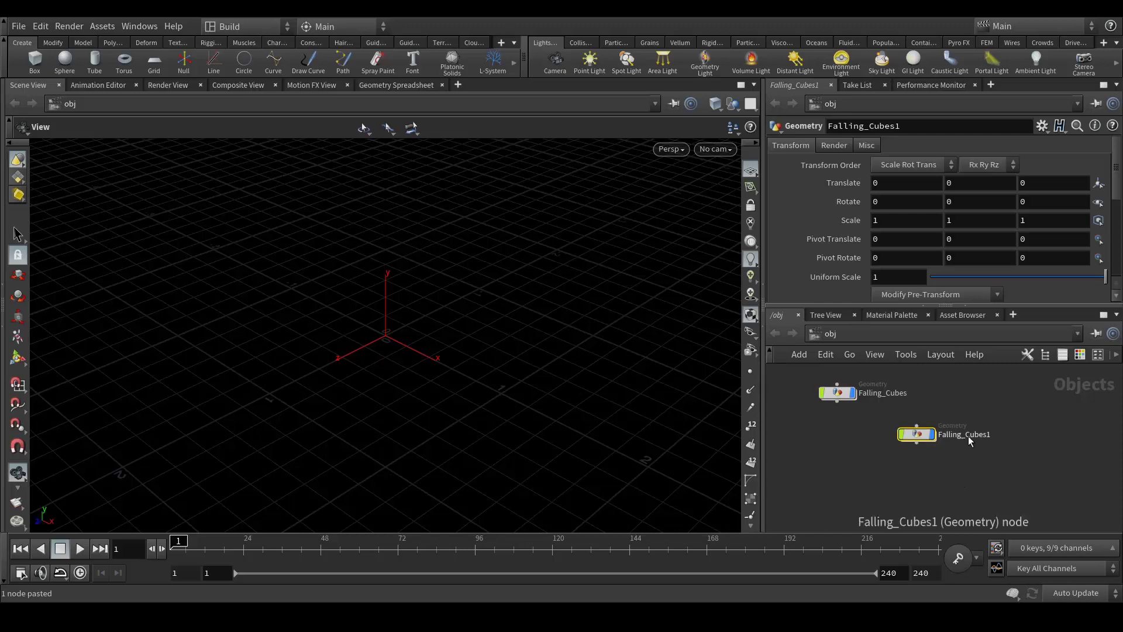
double_click(968, 436)
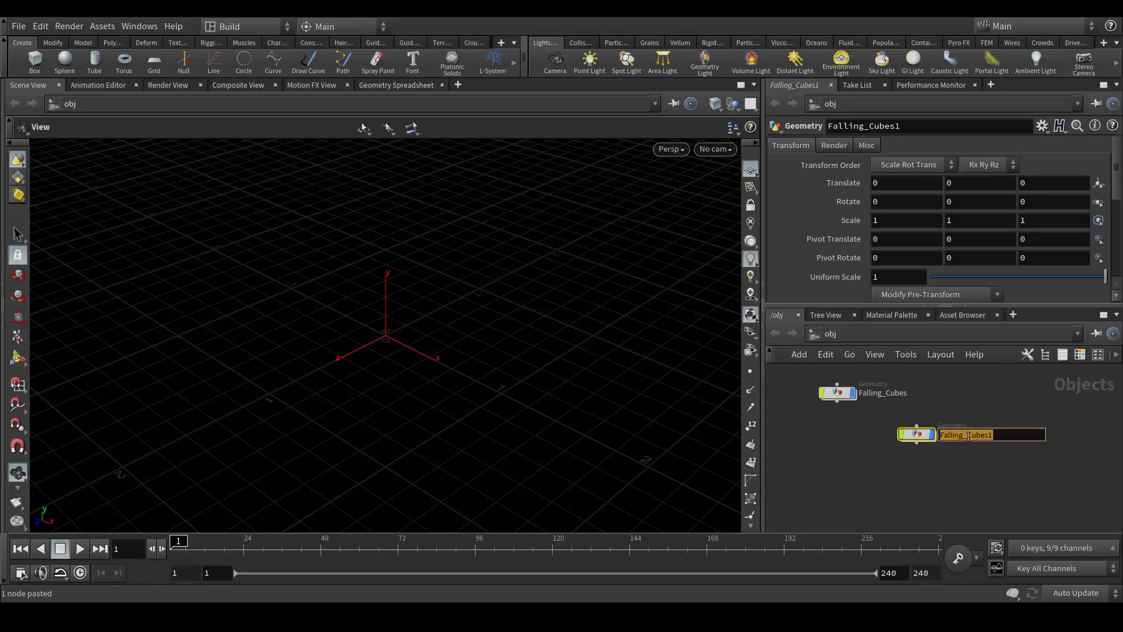
type("Coll_Geo")
key("Return")
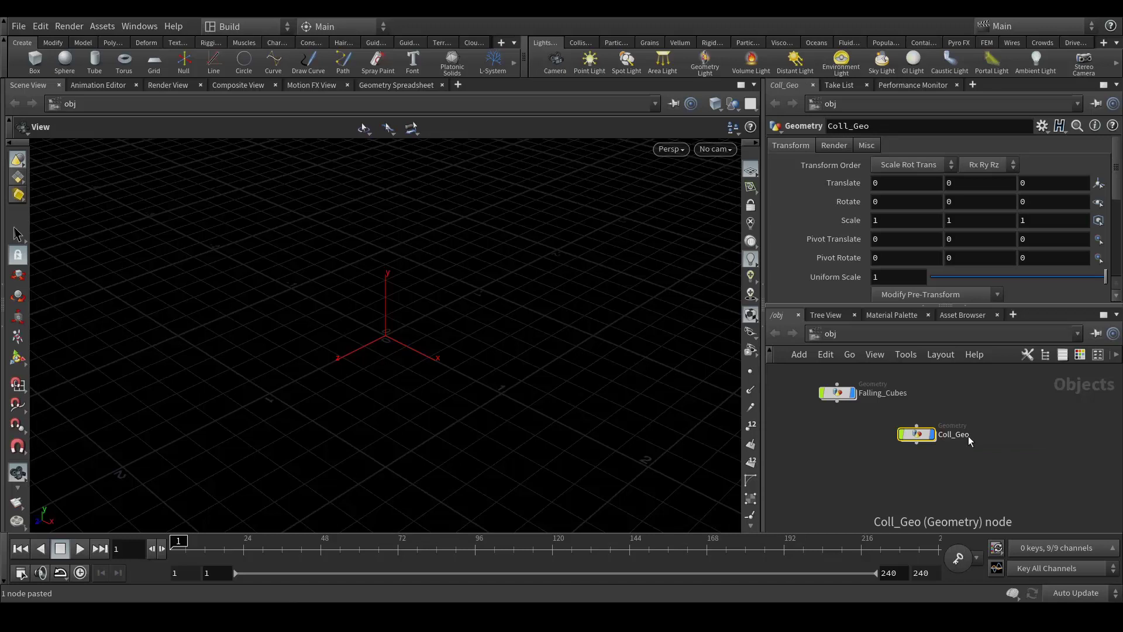
Enter the Falling_Cubes network and place a File node in it
double_click(836, 393)
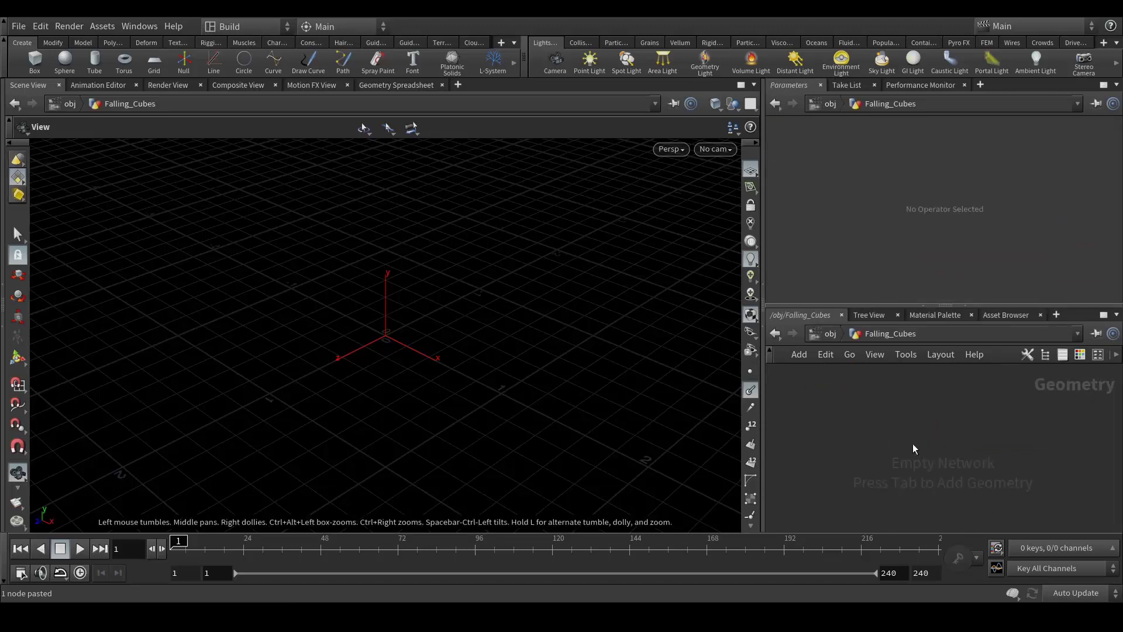
key("Tab")
type("file")
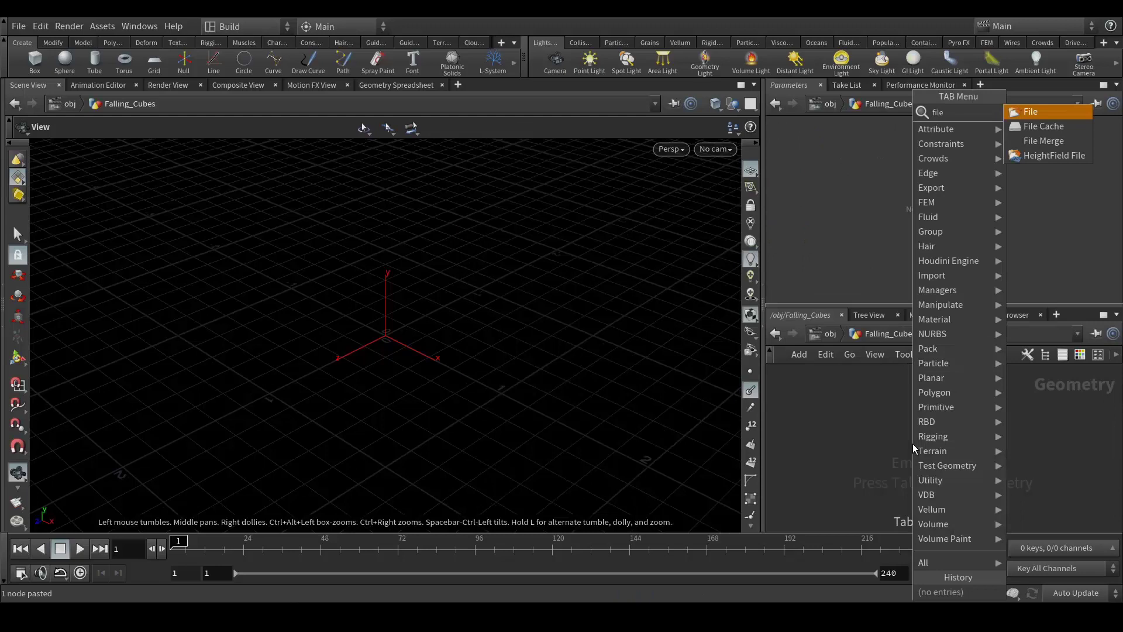
key("Return")
left_click(913, 443)
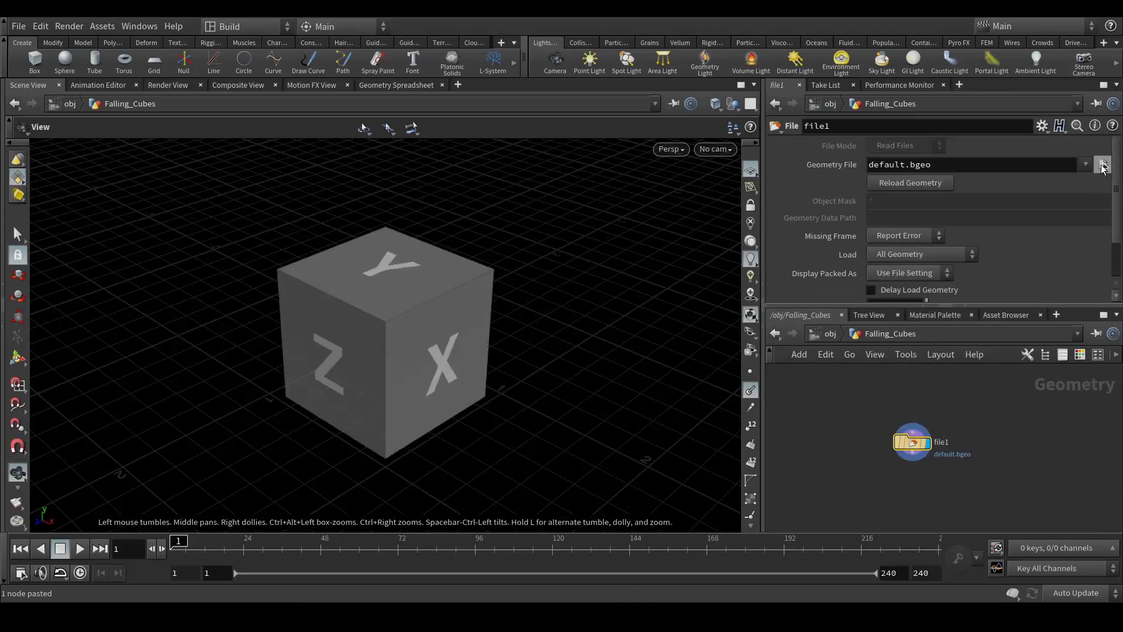
Point the File node's geometry chooser to E:\Work\Maya\Maya_2018\Stay_Social_Maintain_Social_Distance\Export\2020_06_07, copying the path from File Explorer
left_click(1103, 165)
key("alt+Tab")
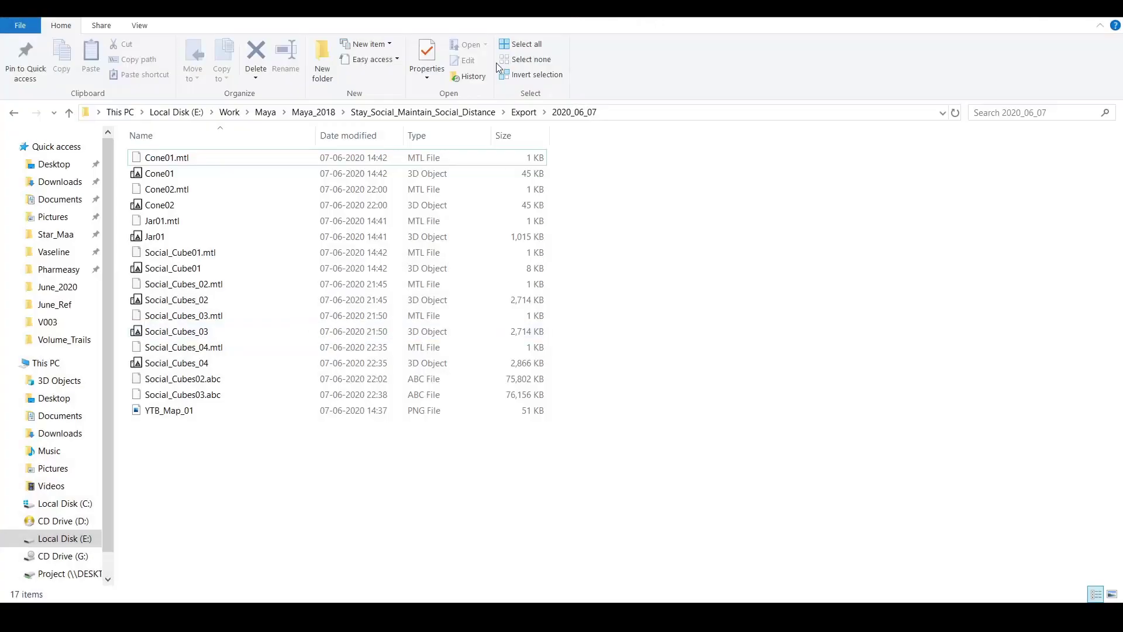
left_click(624, 113)
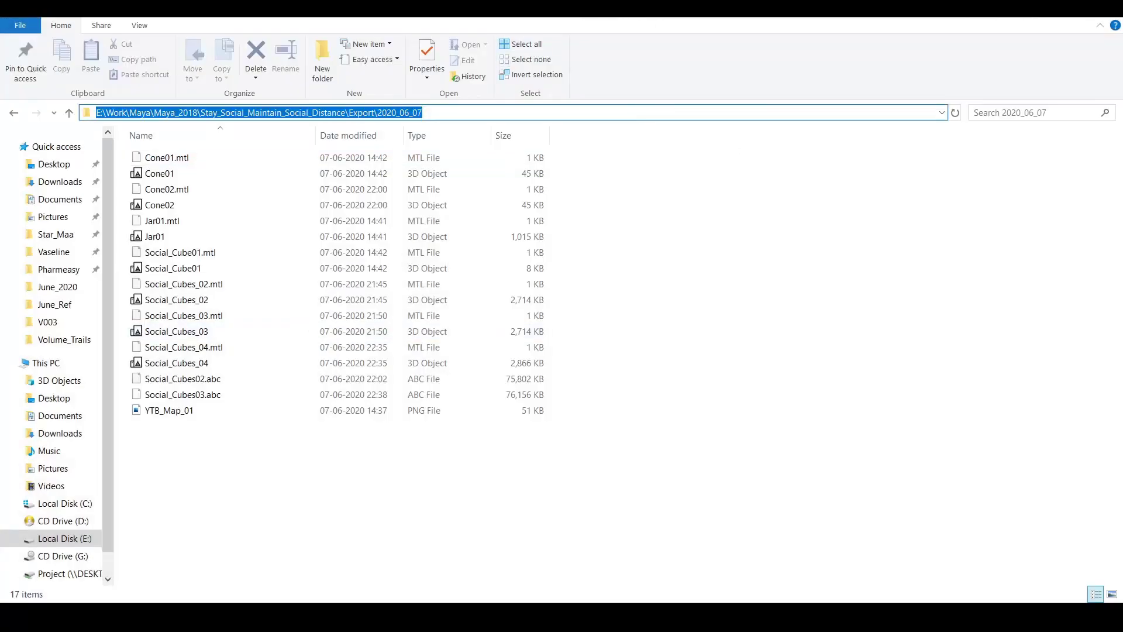
key("alt+Tab")
key("ctrl+v")
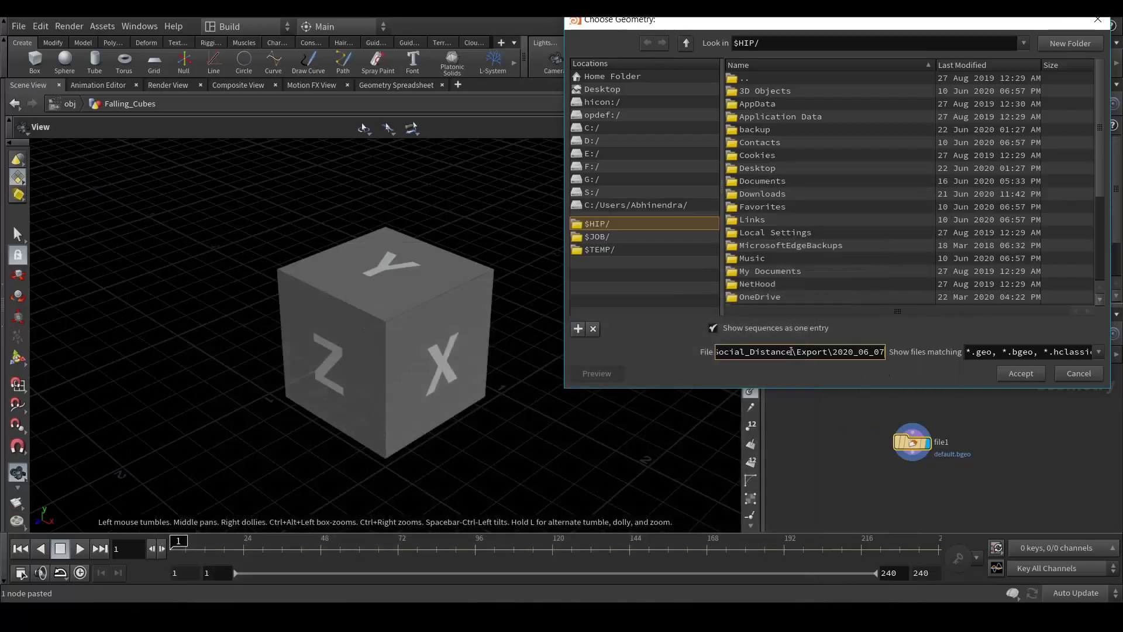
key("Return")
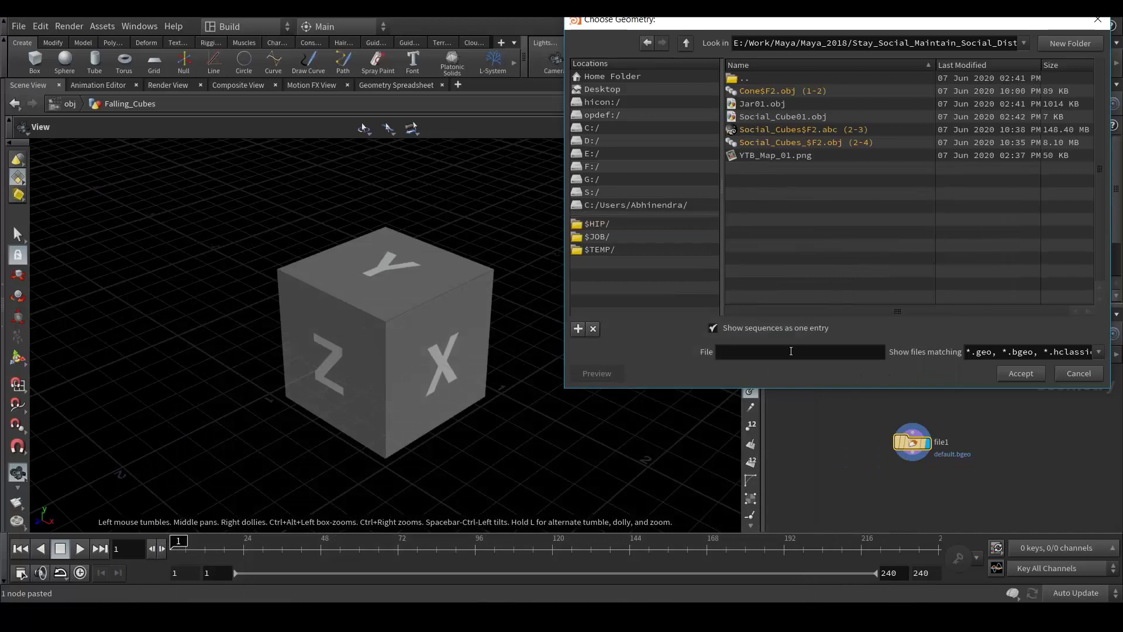
Turn off showing sequences as one entry and load Social_Cubes_04.obj into the File node
left_click(743, 333)
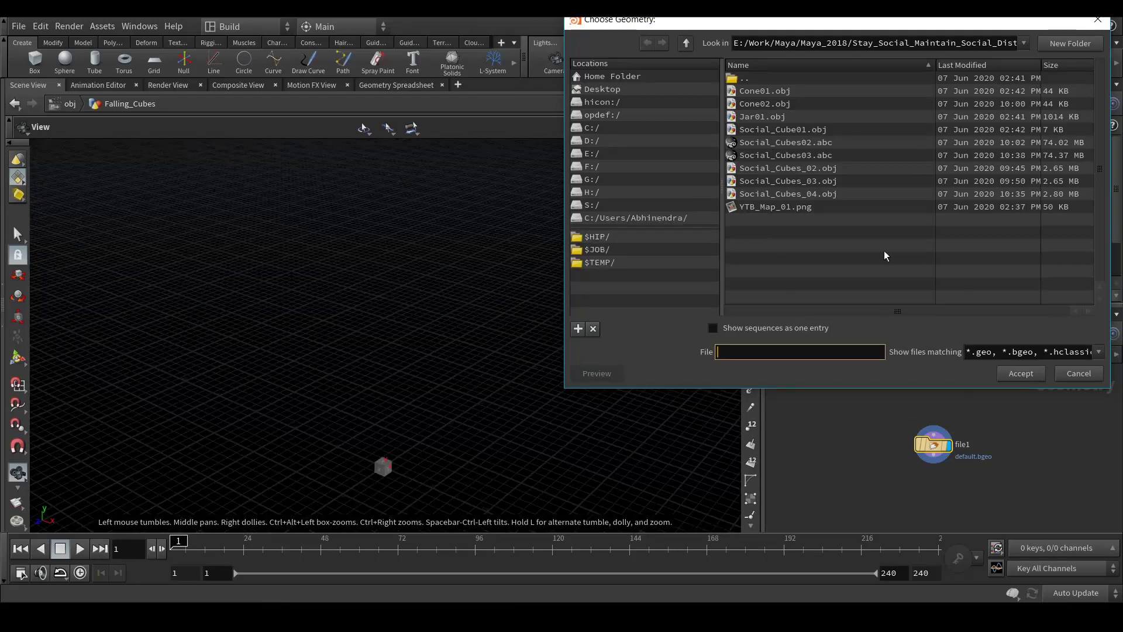
left_click(822, 194)
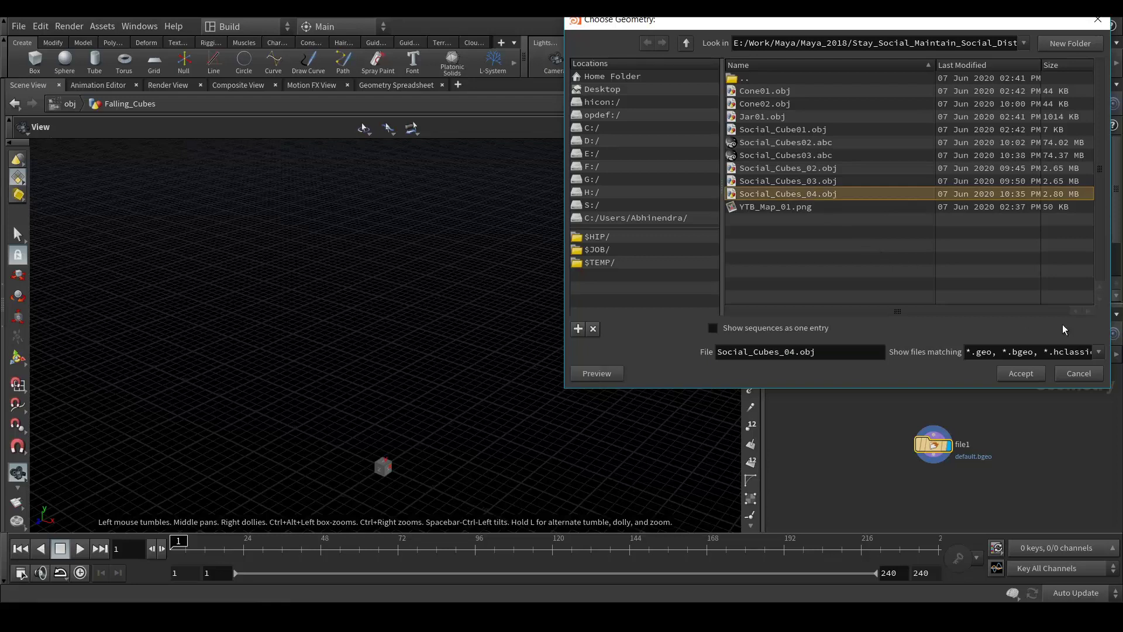
left_click(1021, 373)
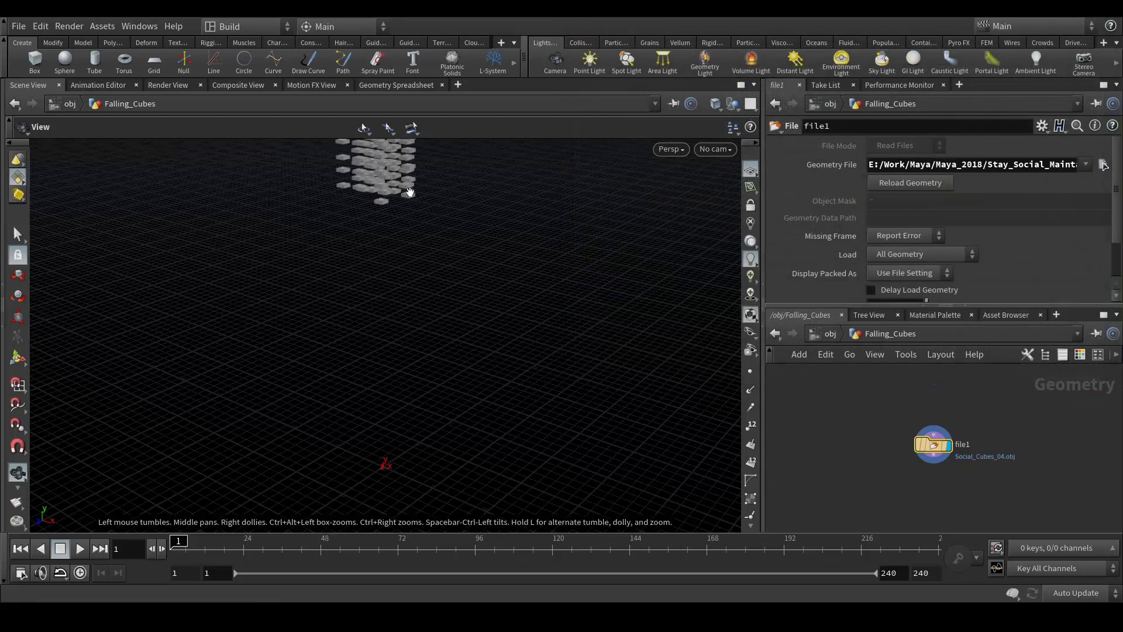
Return to the object level, enter the Coll_Geo network and place a File node there
left_click(829, 333)
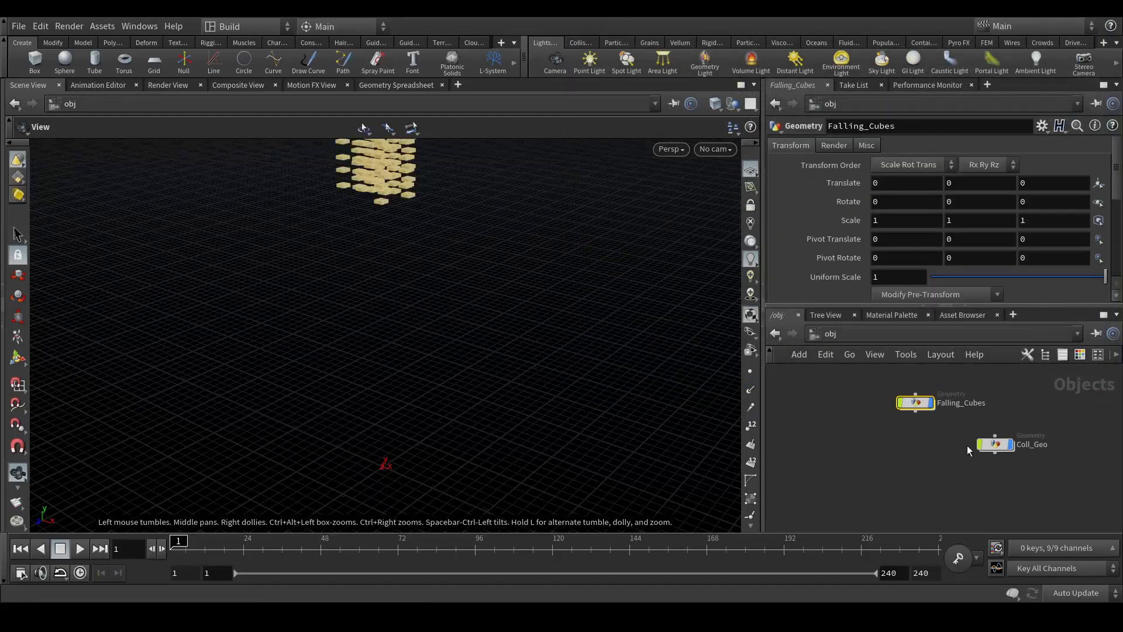
double_click(997, 444)
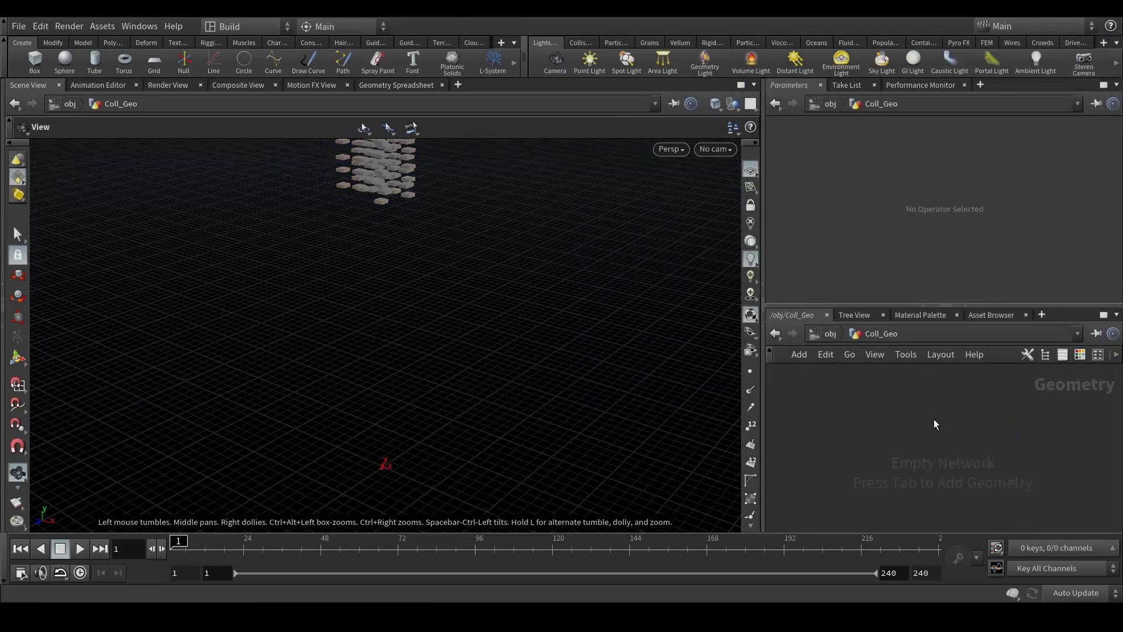
key("Tab")
type("file")
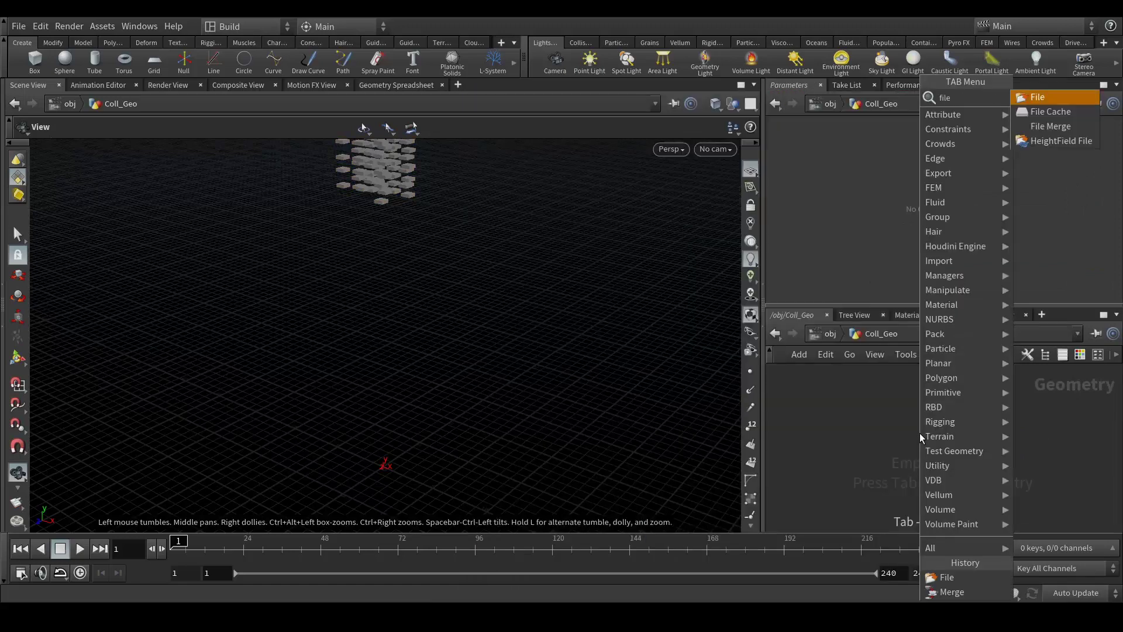
key("Return")
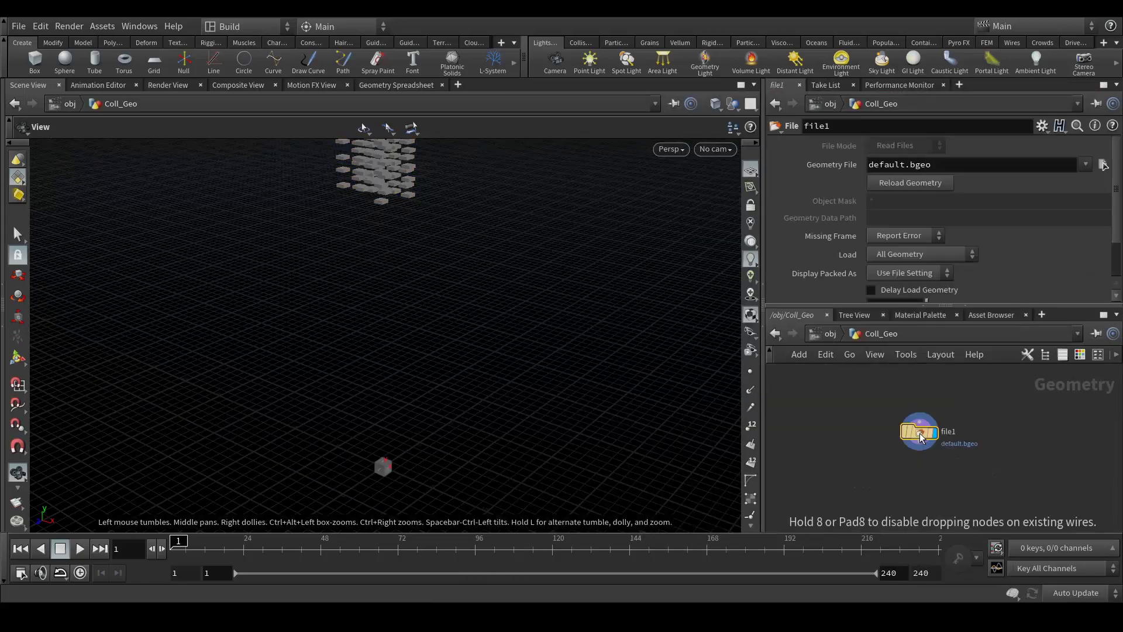
left_click(920, 437)
Duplicate the File node in Coll_Geo and align the copy beside the original
key("ctrl+c")
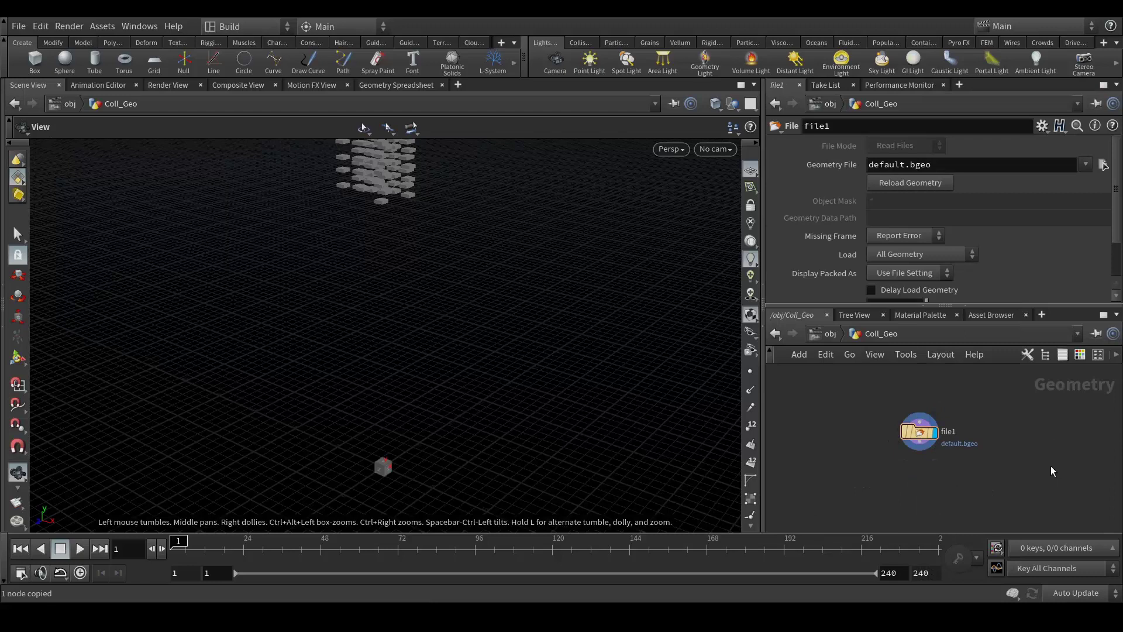
key("ctrl+v")
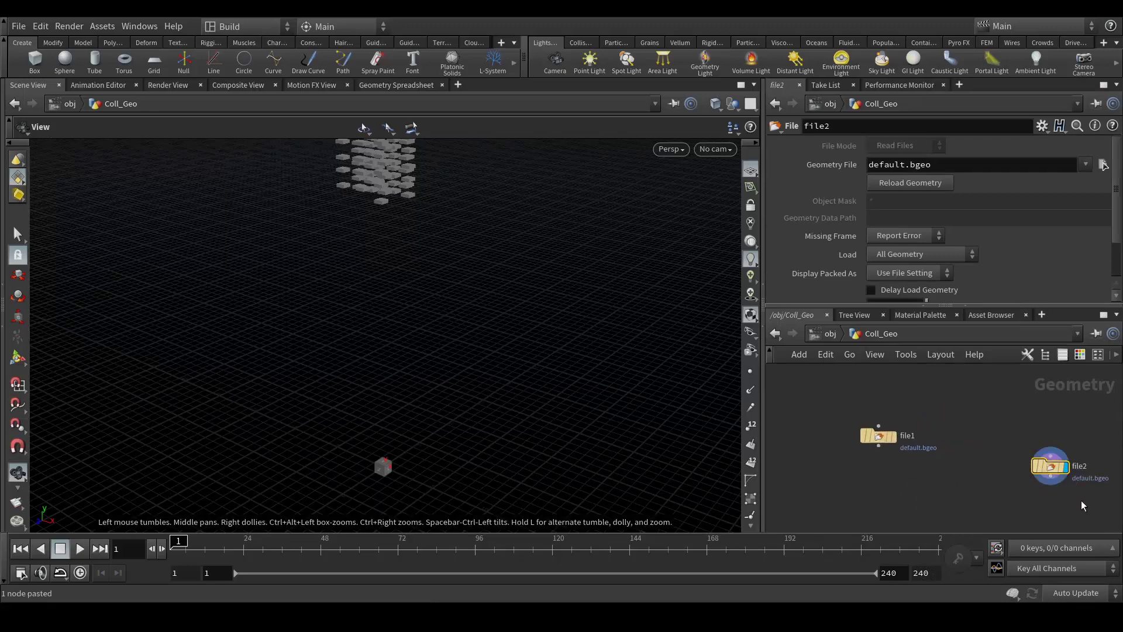
left_click_drag(1054, 475, 1007, 444)
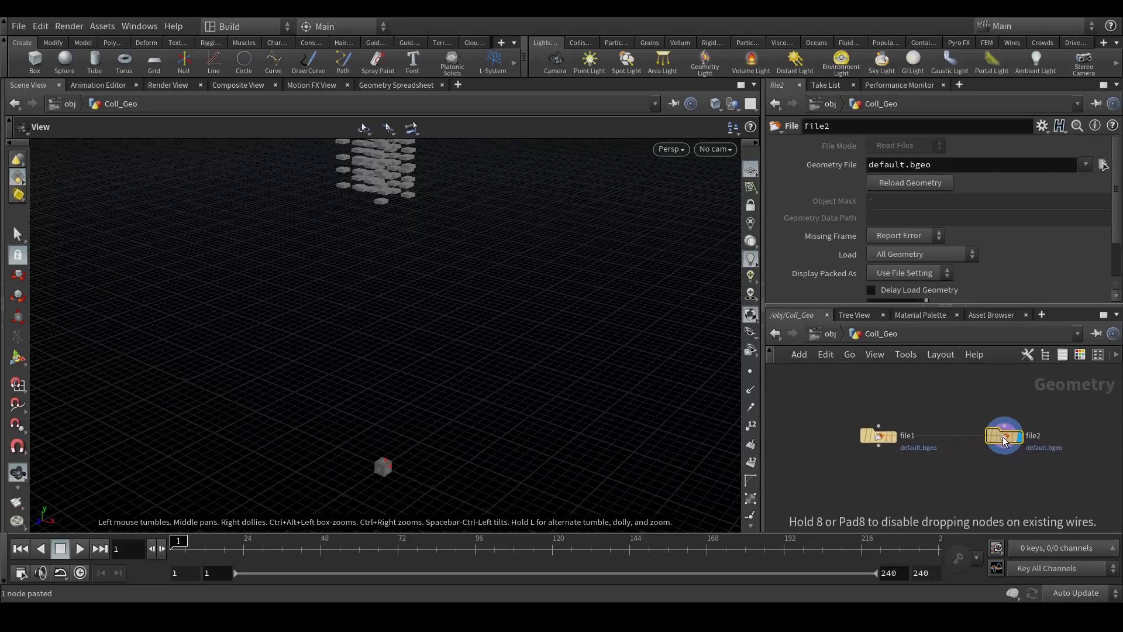
Load Cone02.obj into the file1 node and make it the displayed node
left_click(882, 443)
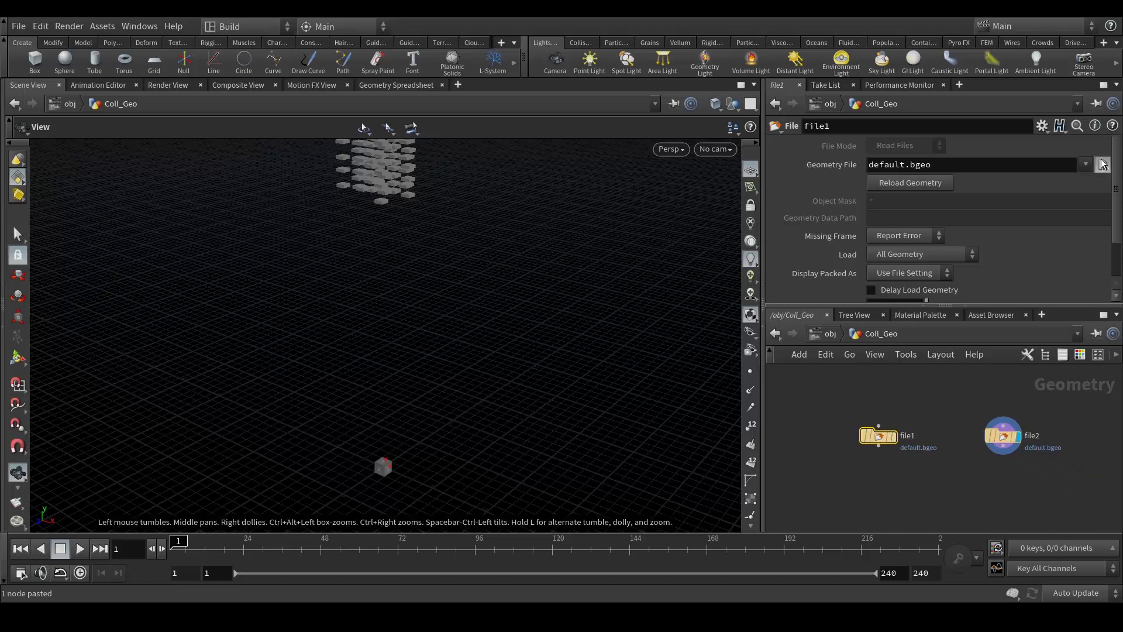
left_click(1103, 164)
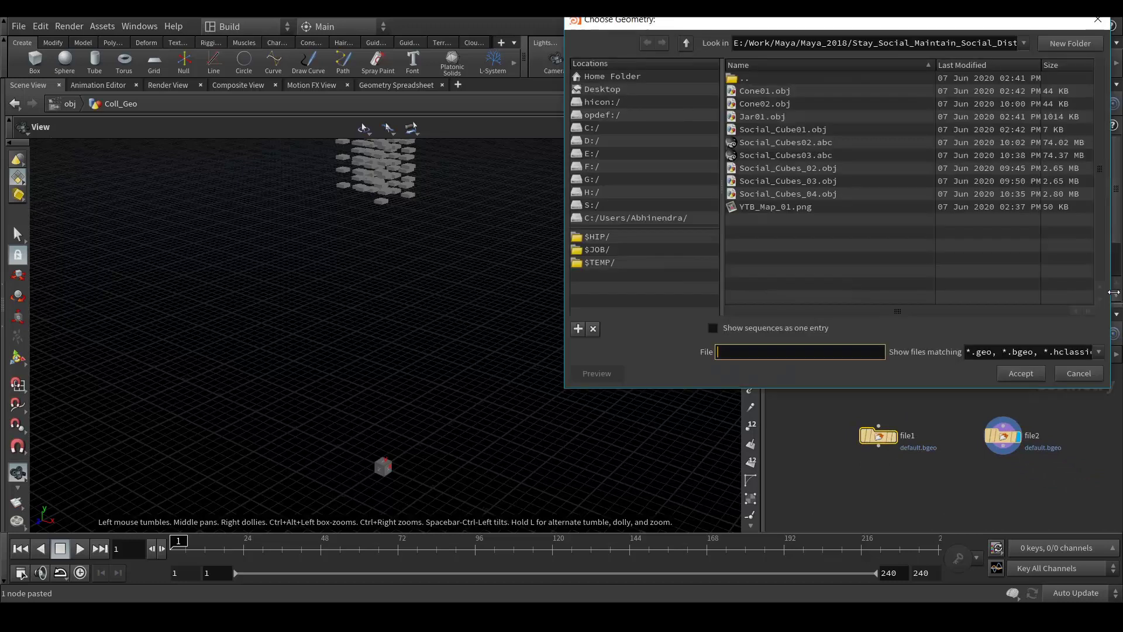
double_click(790, 110)
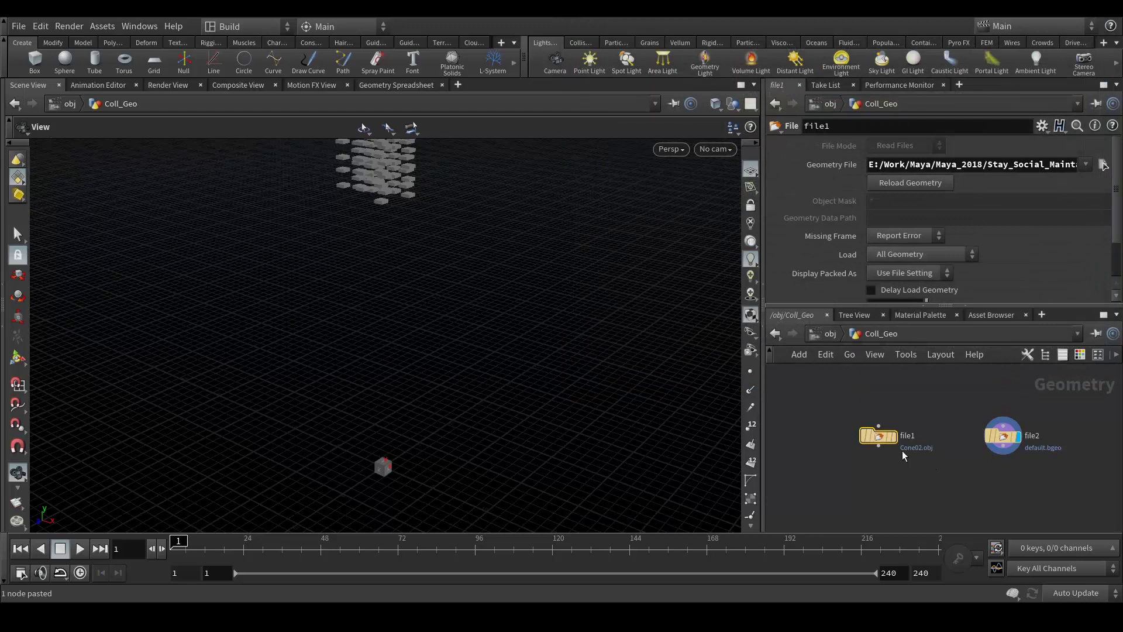
mouse_move(898, 443)
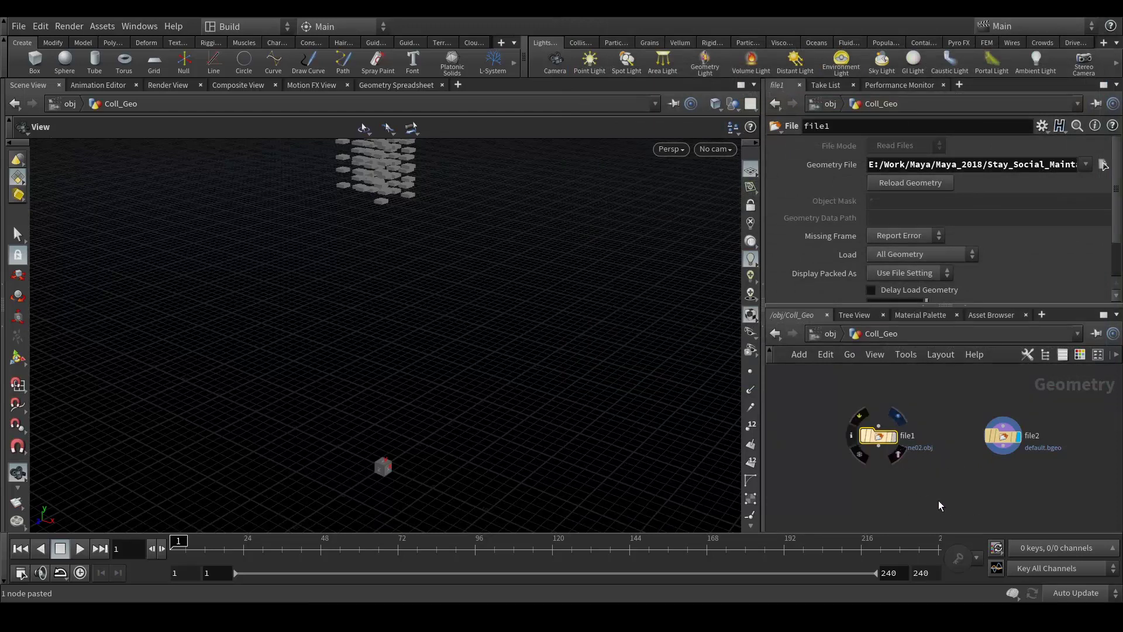
Load Jar01.obj as the geometry file of the file2 node
left_click(1004, 440)
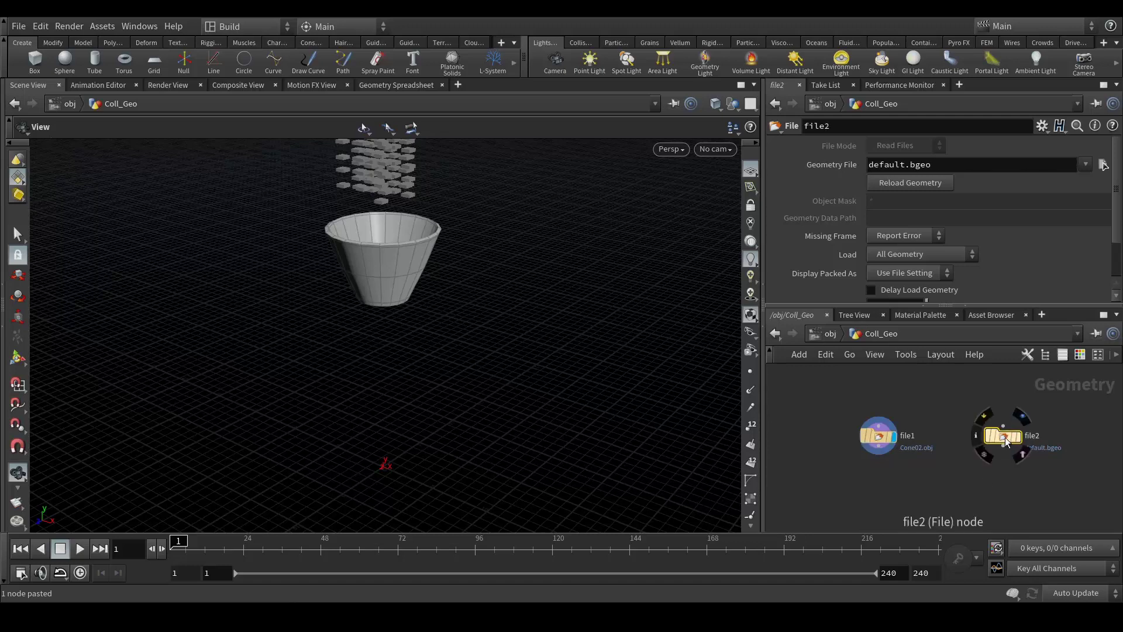
left_click(1109, 171)
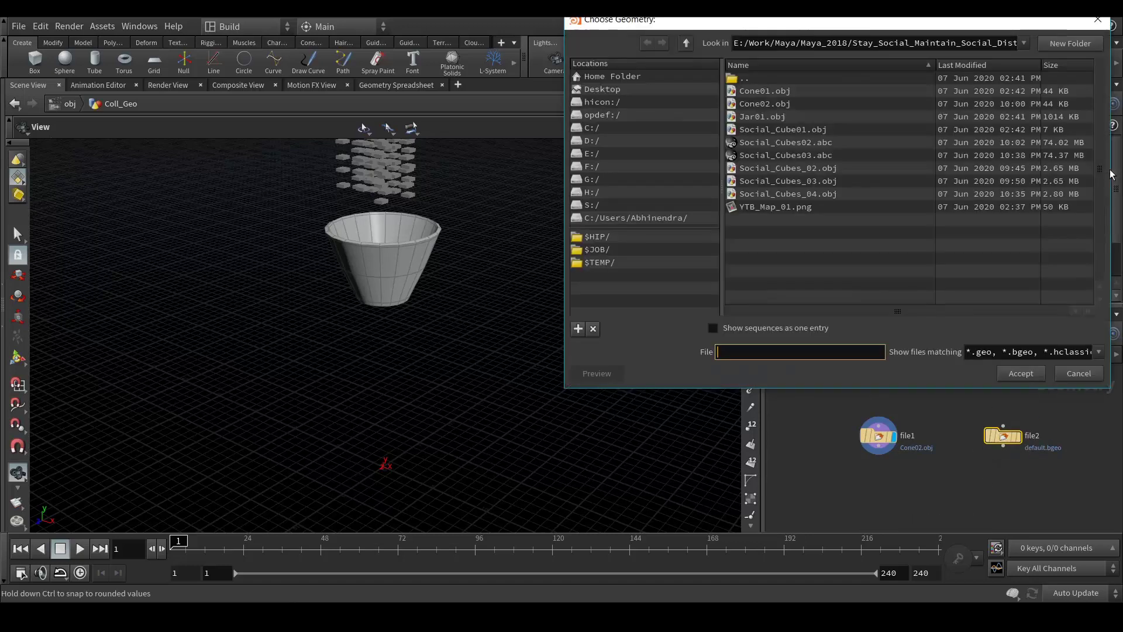
left_click(768, 117)
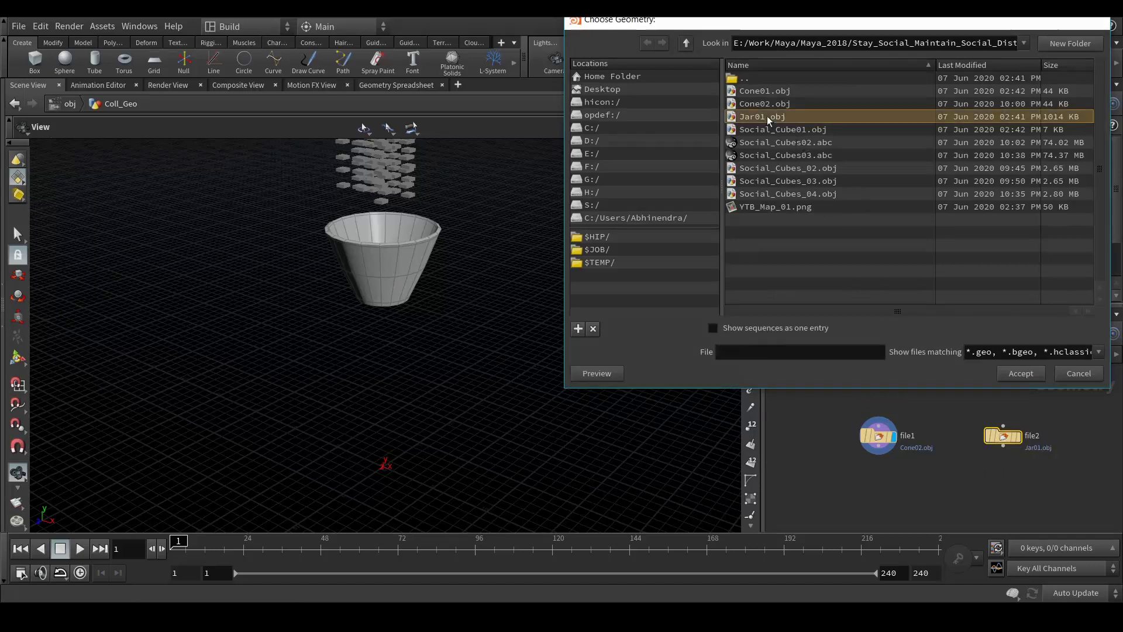
Confirm Jar01.obj as the geometry of the file2 node and make file2 the displayed node
double_click(767, 117)
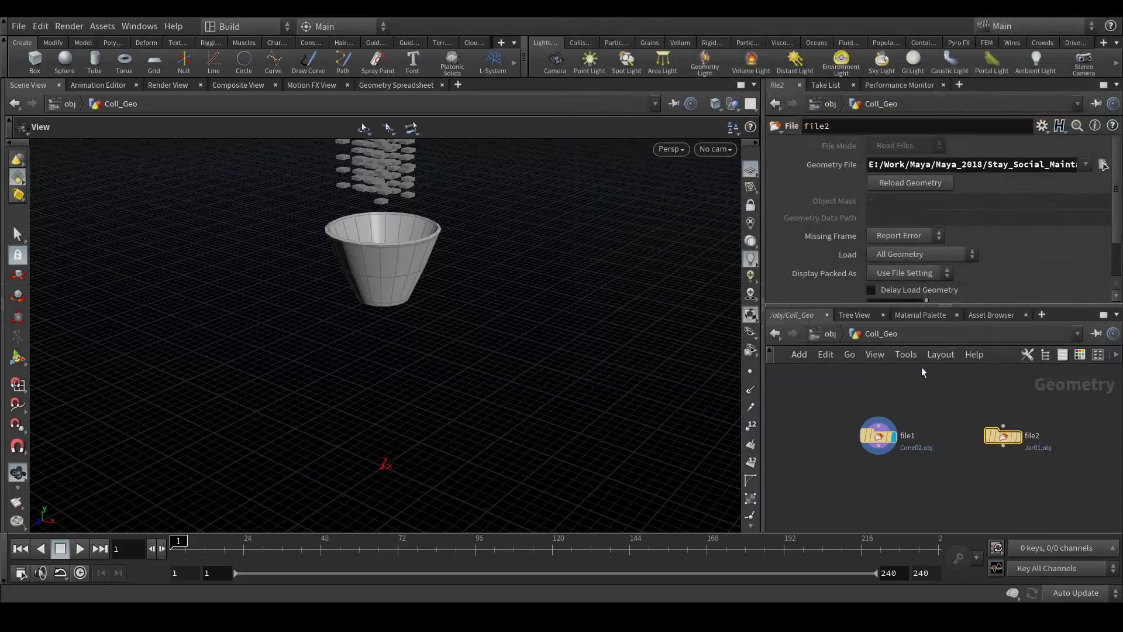
left_click(1023, 443)
middle_click_drag(1061, 450, 1057, 416)
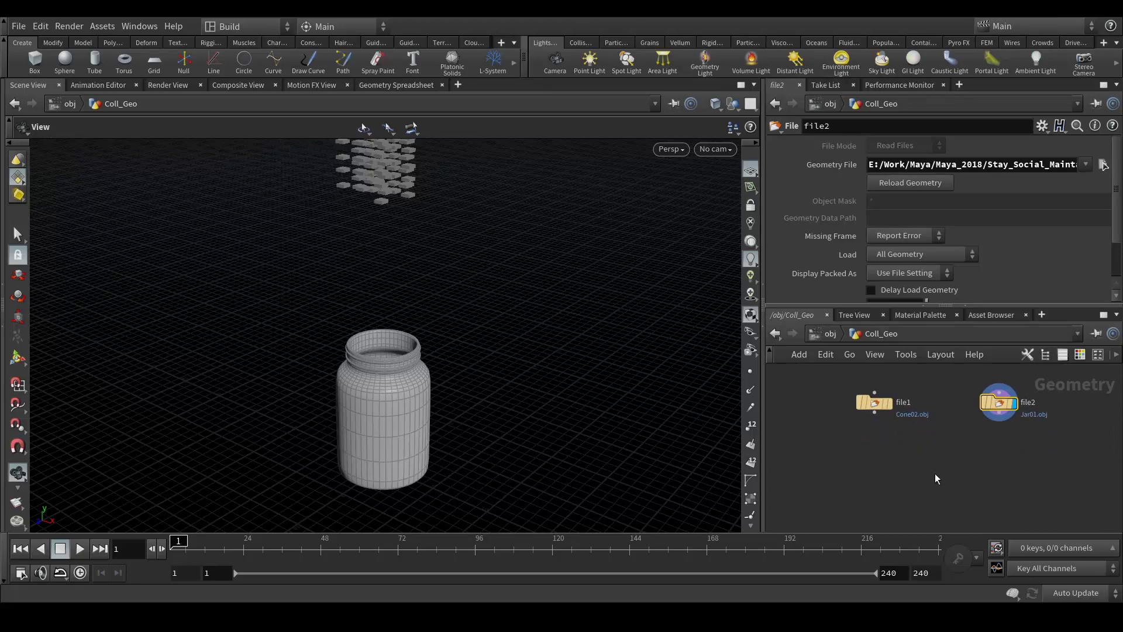
Add a Merge node below the two File nodes in the Coll_Geo network
middle_click_drag(962, 465, 941, 452)
left_click(910, 487)
key("Tab")
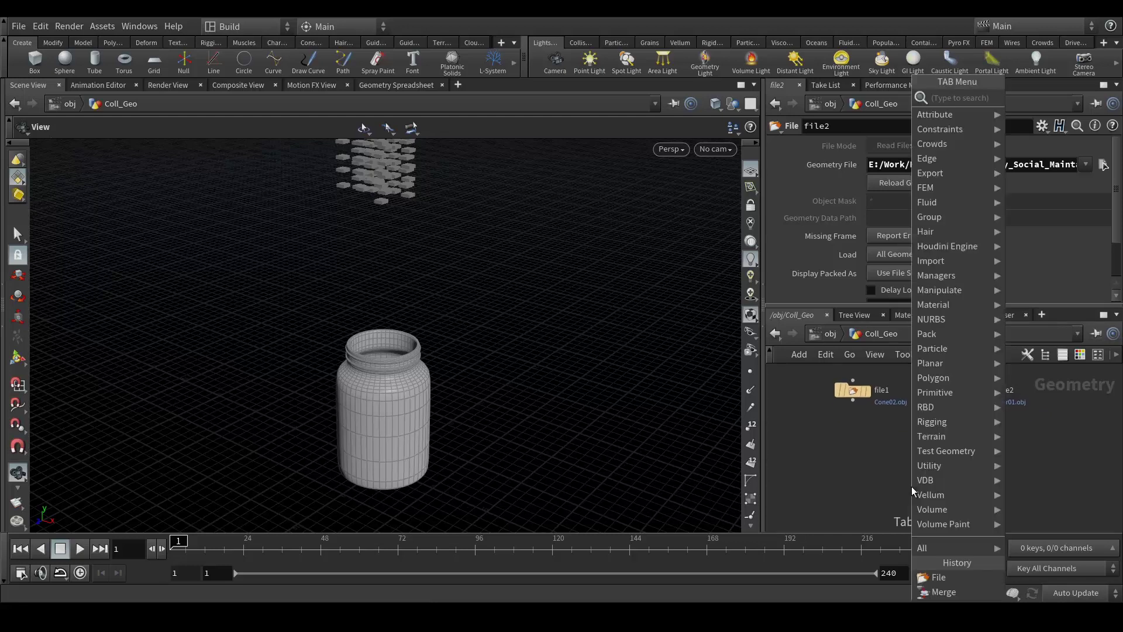
type("merg")
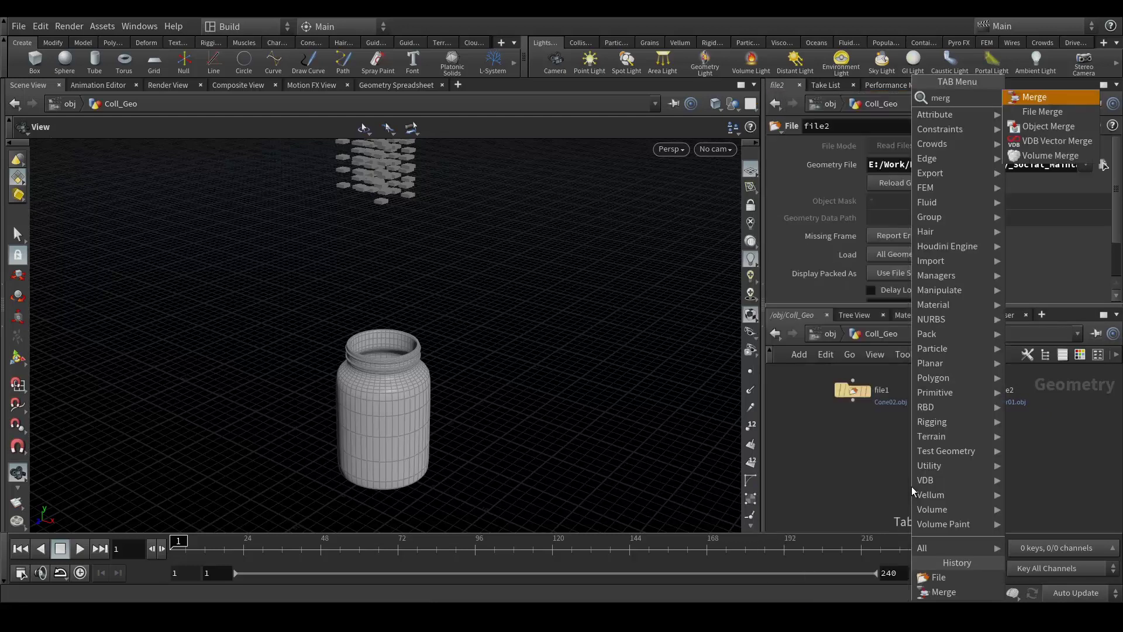
key("Return")
left_click(911, 486)
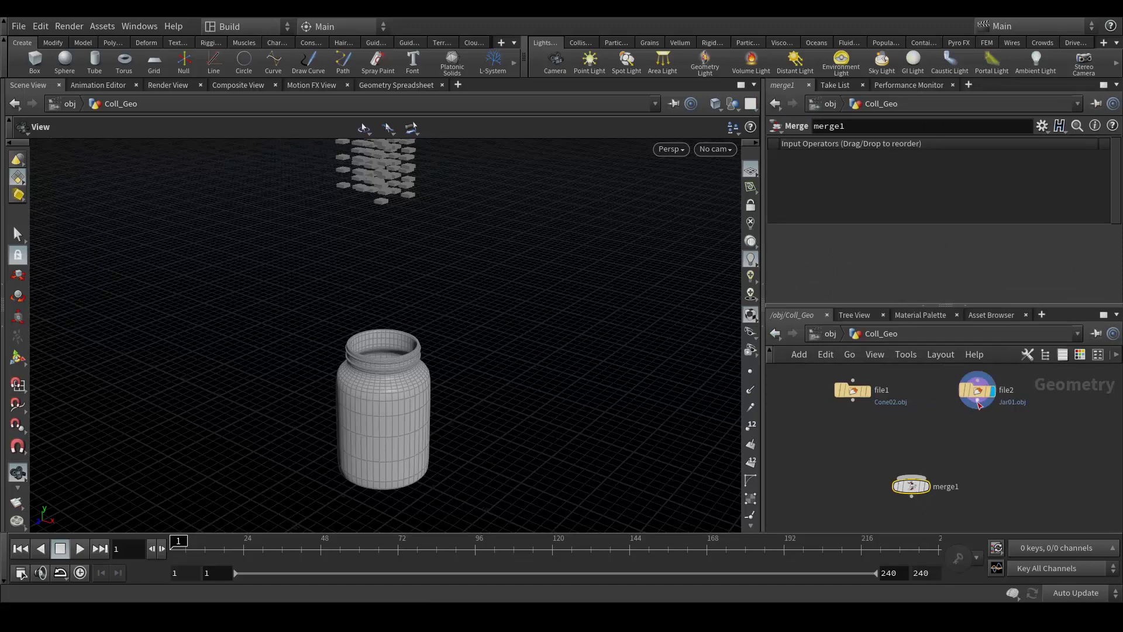
Wire file2 and file1 into merge1 and reorder its inputs so file1 comes first
left_click_drag(977, 408, 912, 477)
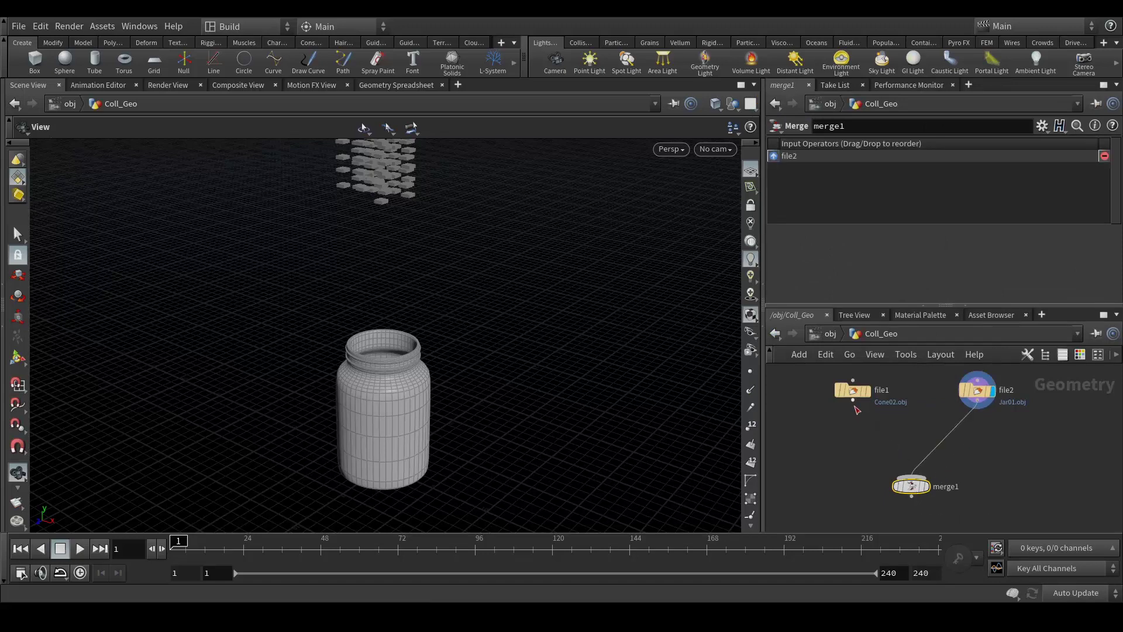
left_click_drag(853, 401, 912, 477)
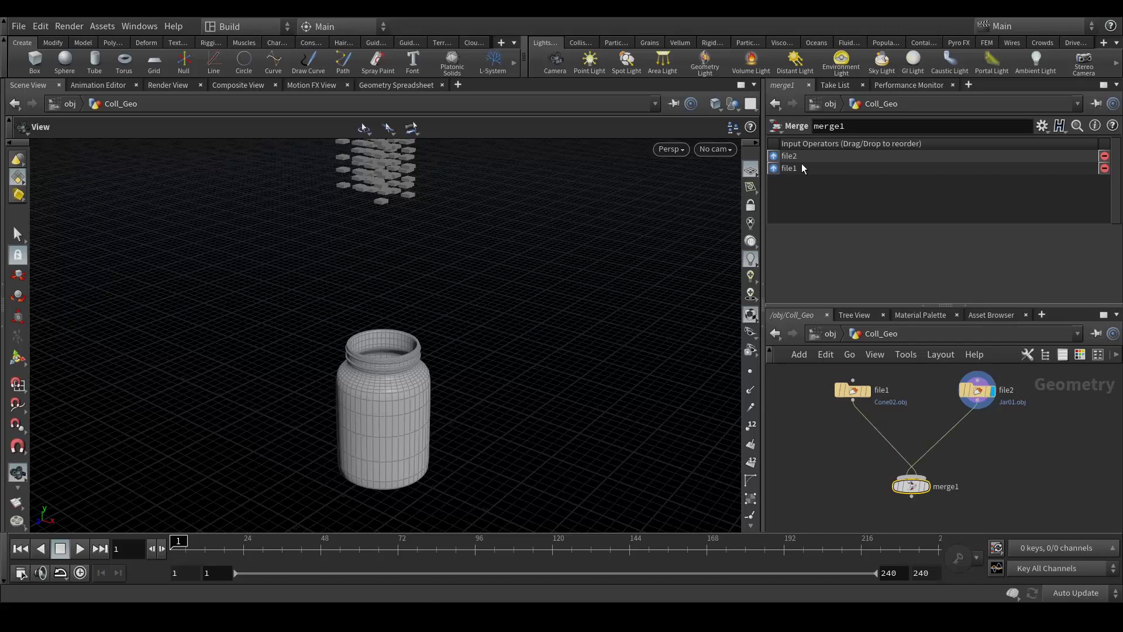
left_click_drag(804, 168, 802, 155)
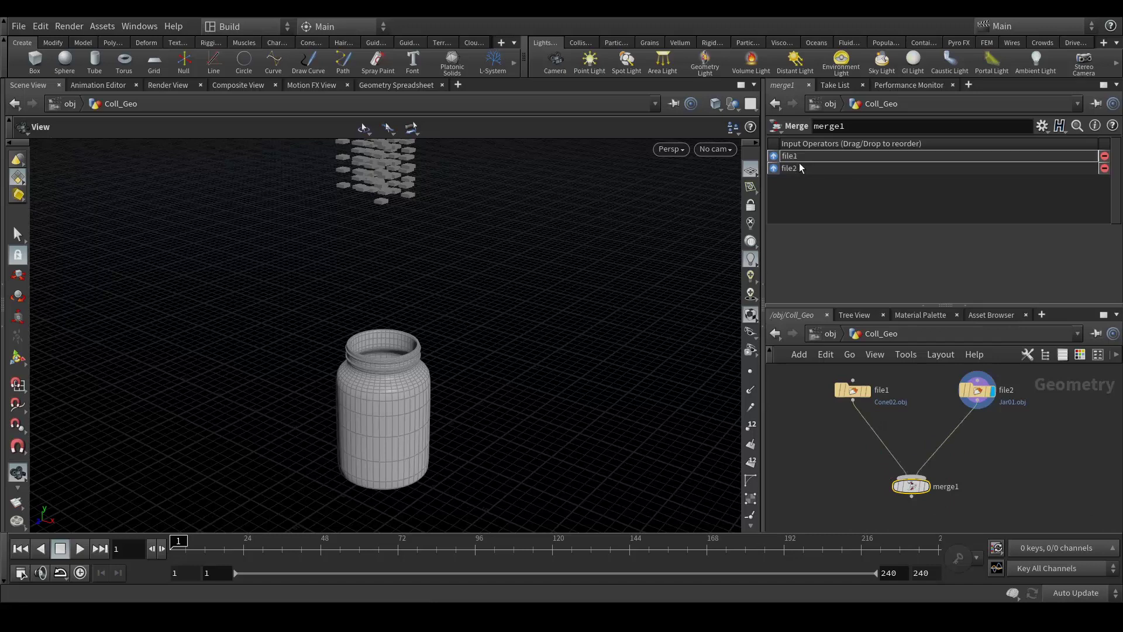
Space out the two File nodes above merge1 and make merge1 the displayed node
left_click(1040, 487)
mouse_move(1038, 484)
middle_mouse_down()
mouse_move(1062, 474)
mouse_move(1033, 489)
middle_mouse_up()
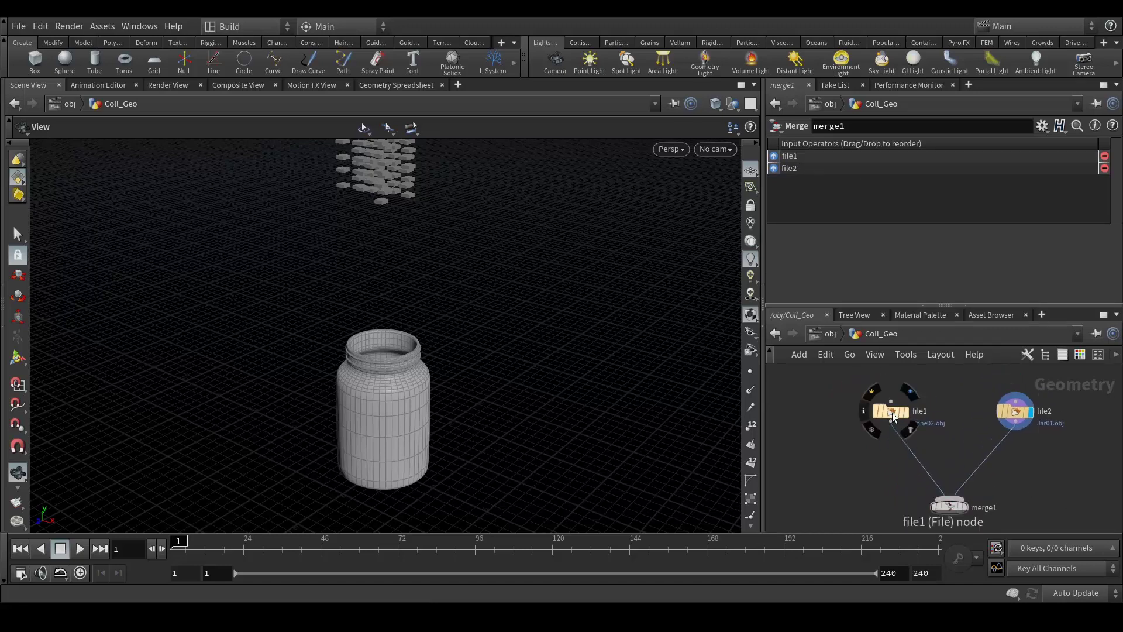
left_click_drag(893, 416, 864, 398)
left_click(965, 507)
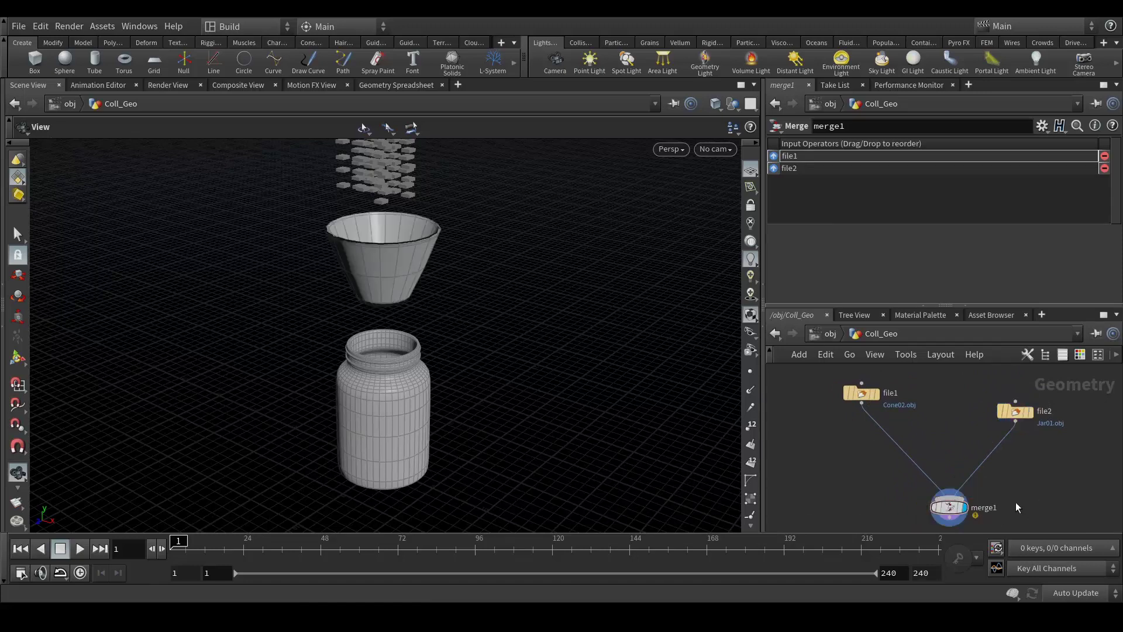
middle_click_drag(1049, 497, 1047, 476)
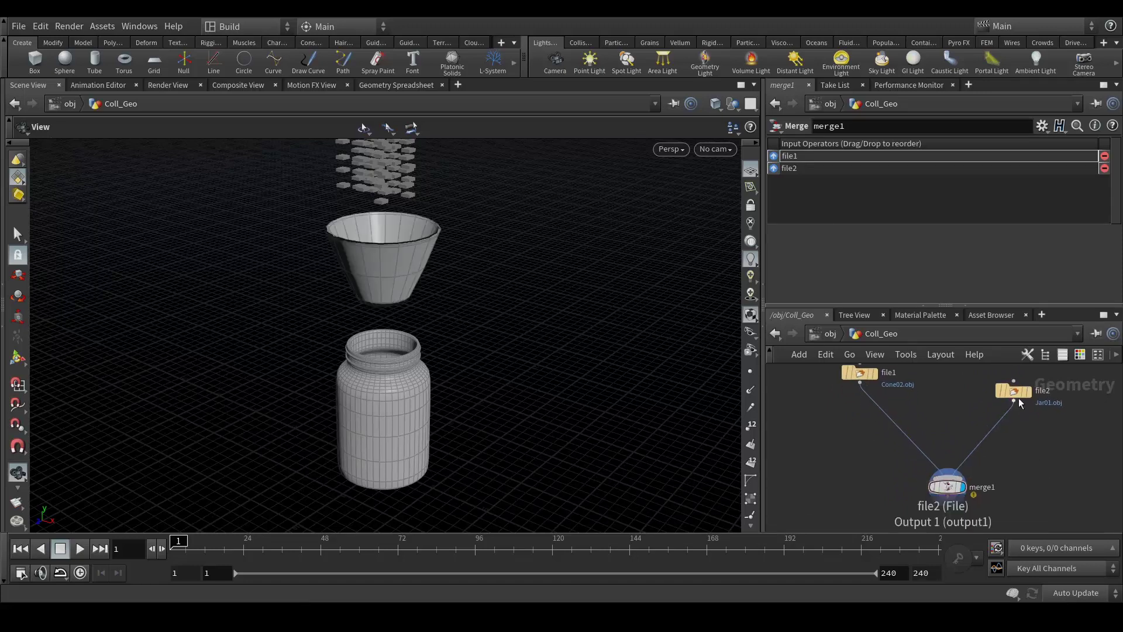
left_click_drag(1015, 392, 1019, 417)
middle_click_drag(1044, 505, 1049, 449)
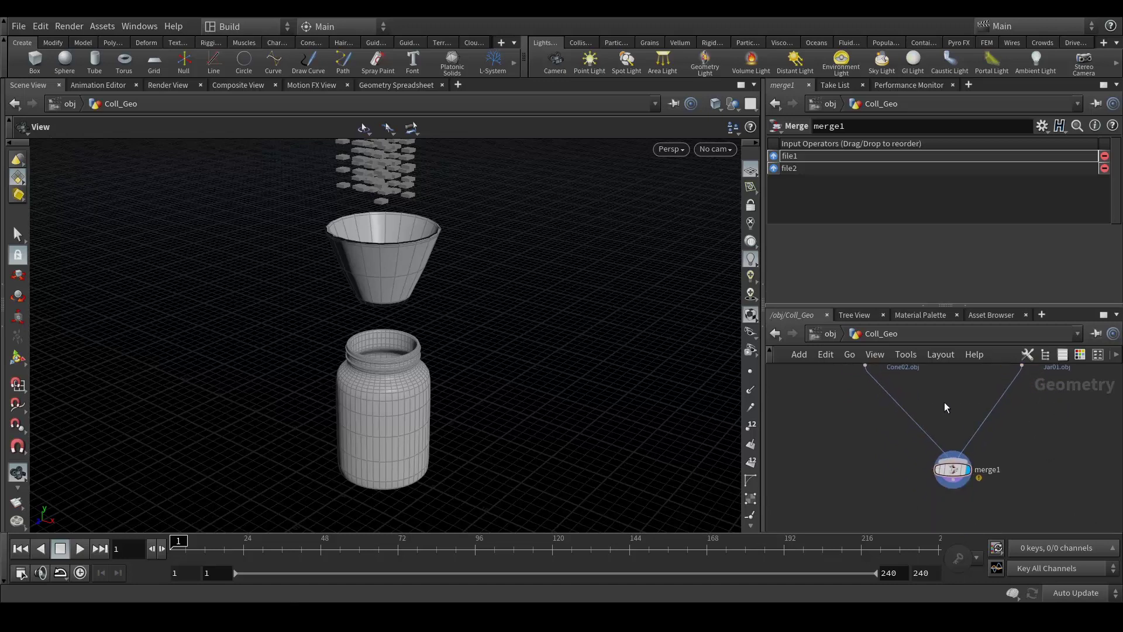
middle_click_drag(947, 408, 968, 441)
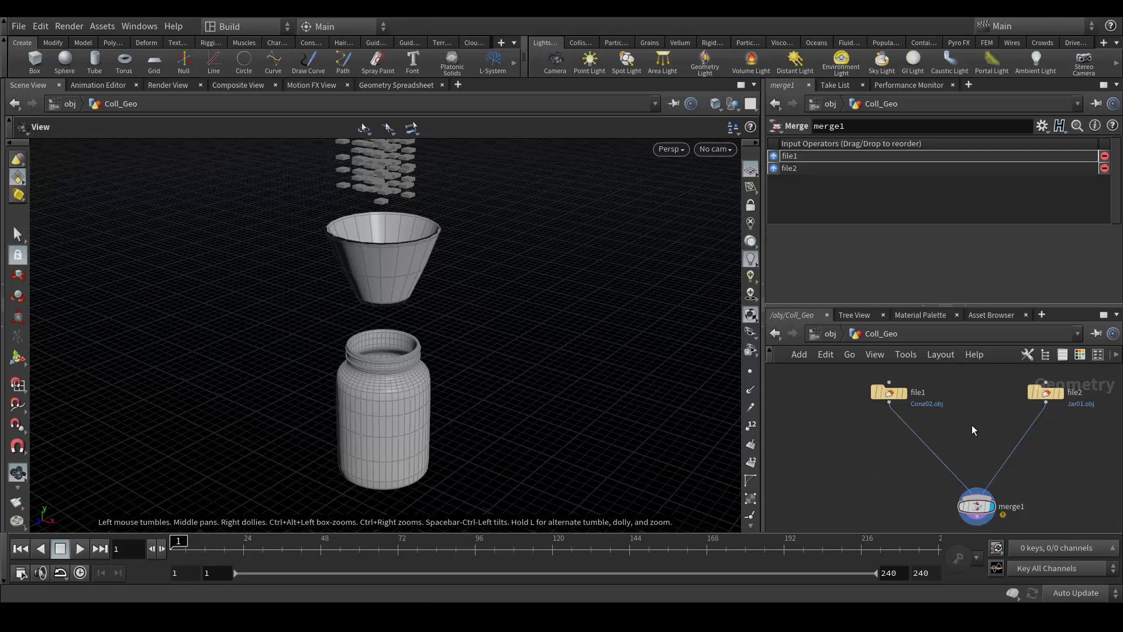
Add a Transform node and insert it into the wire between file1 and merge1
middle_click_drag(971, 425, 956, 405)
key("Tab")
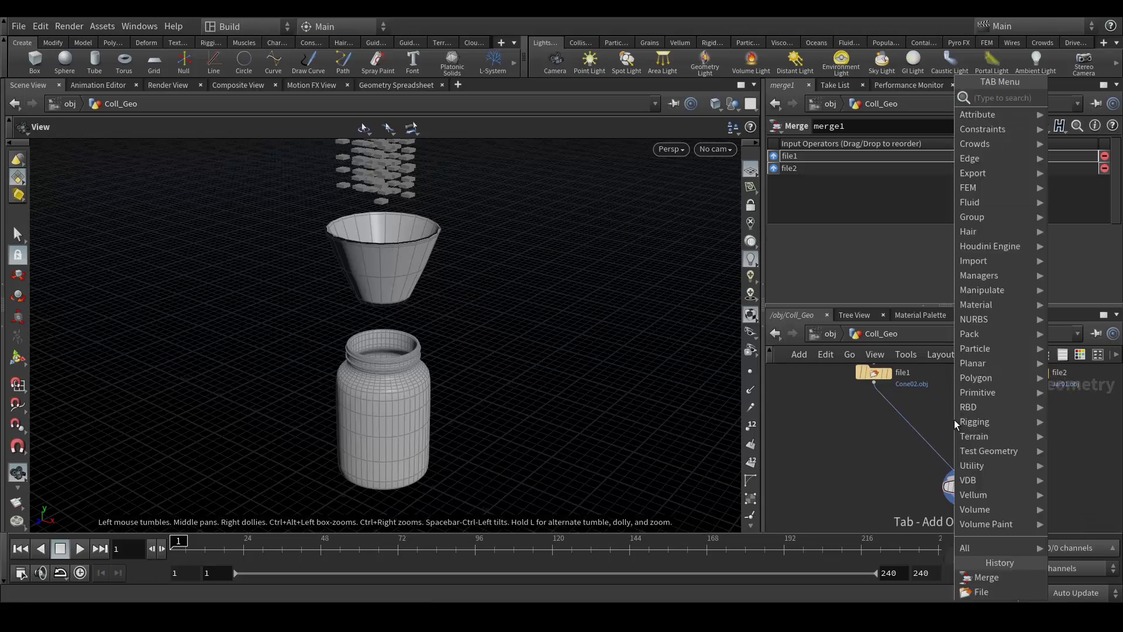
type("tra")
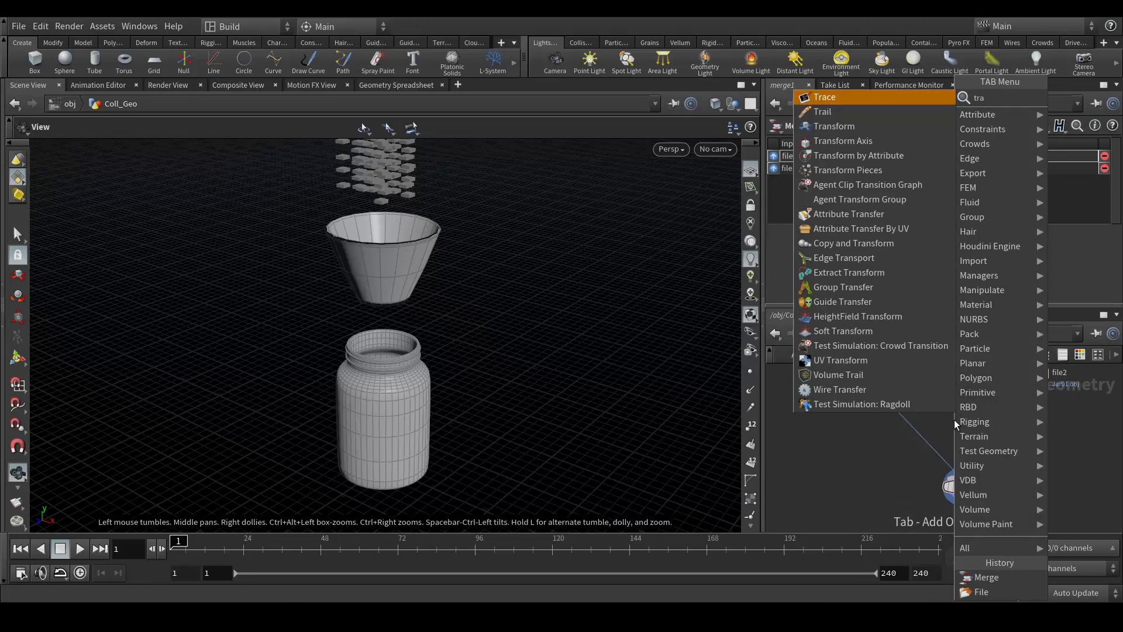
type("fo")
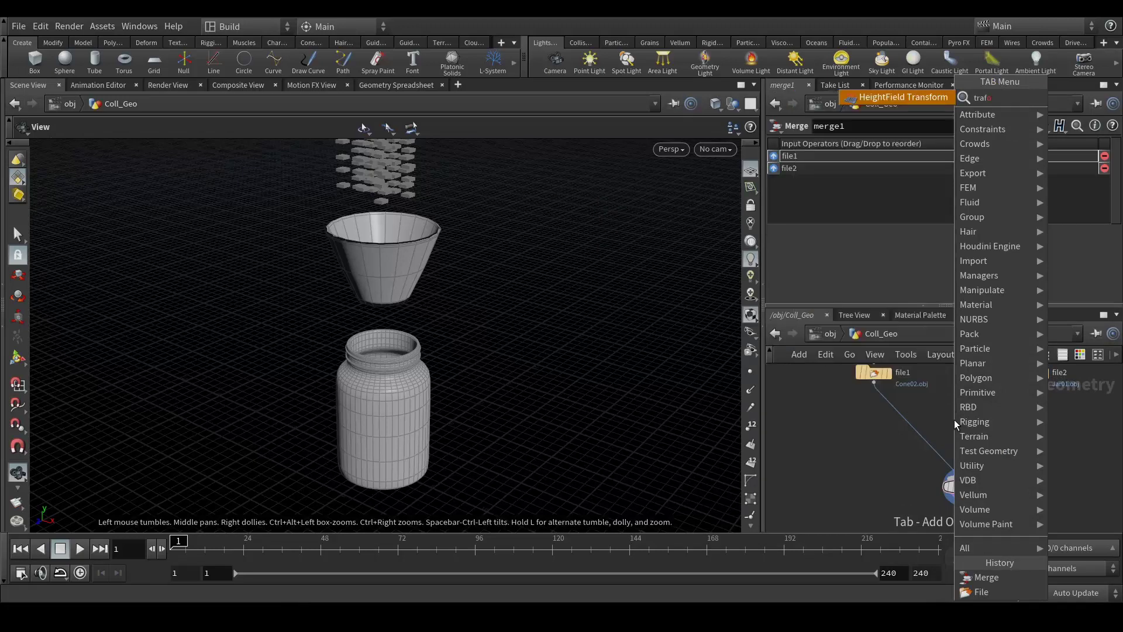
key("BackSpace")
key("BackSpace")
type("ns")
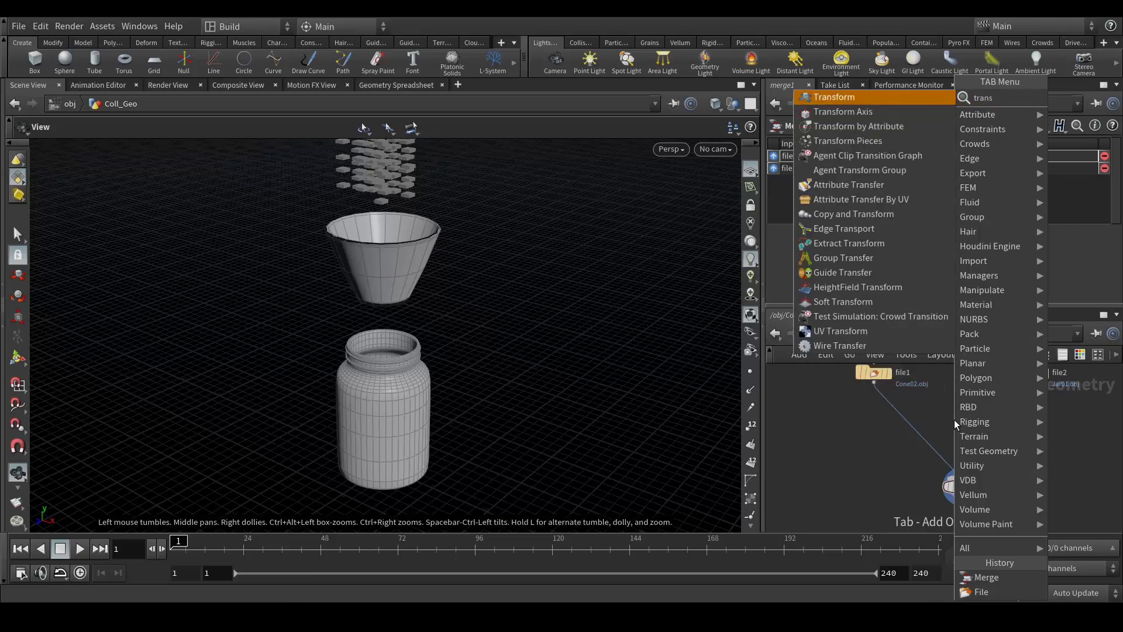
key("Return")
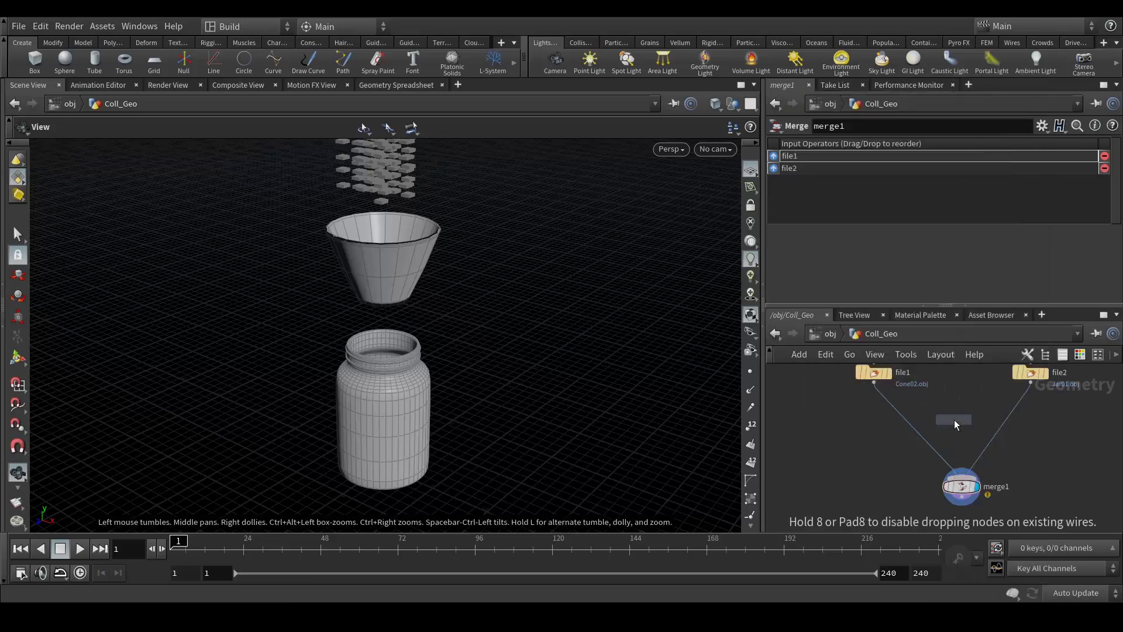
left_click(954, 426)
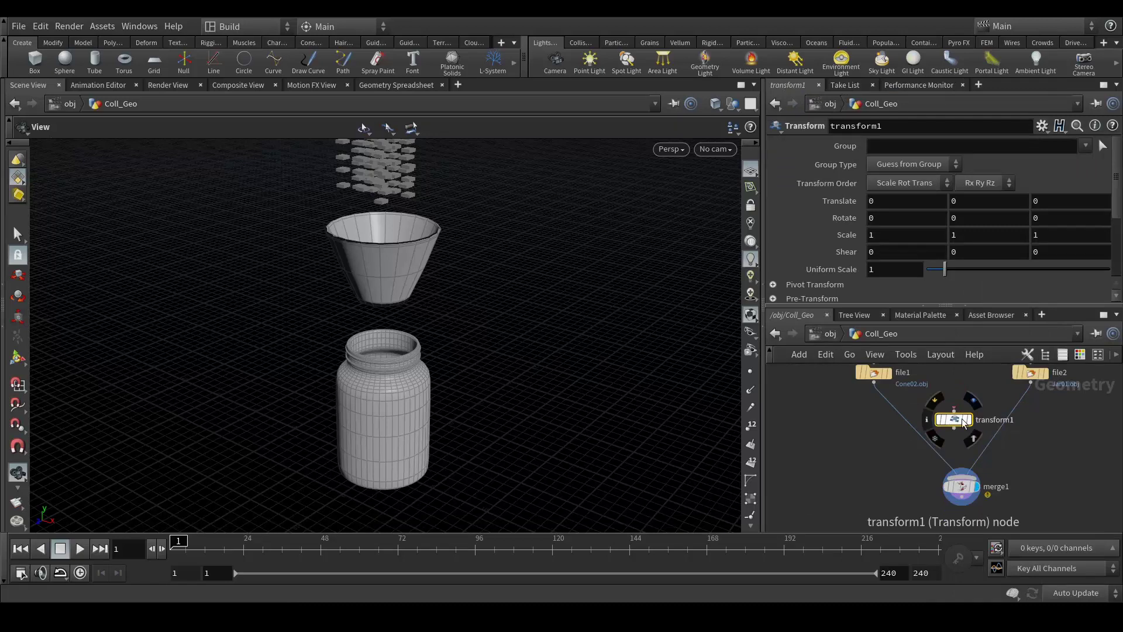
left_click_drag(964, 423, 920, 434)
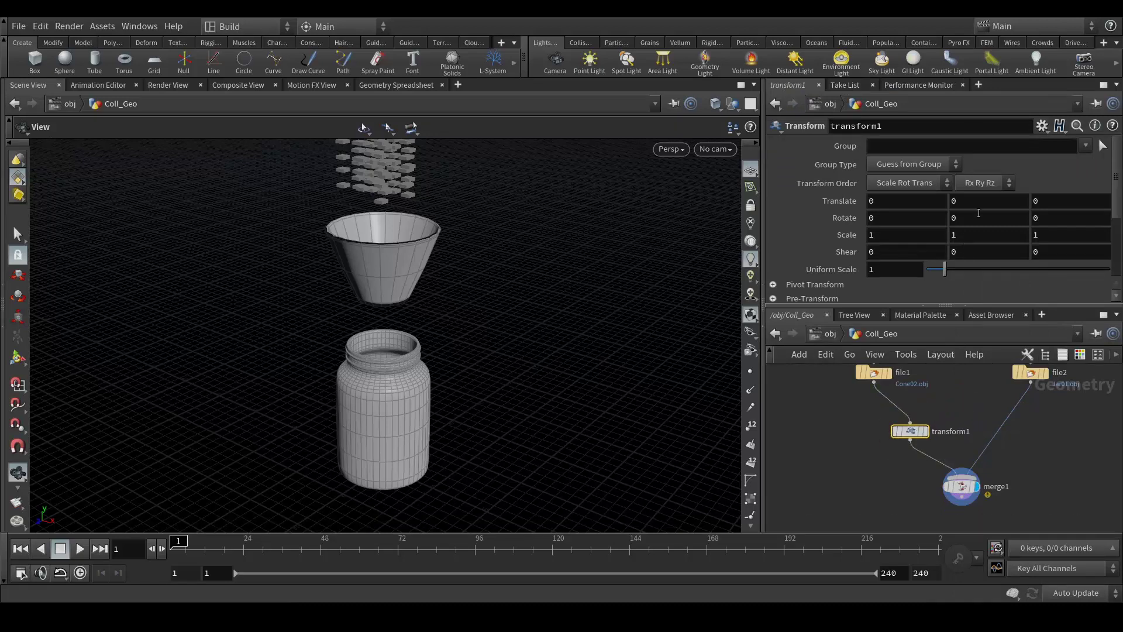
Raise the cone above the jar by setting transform1's Y translation to 3.4
middle_click_drag(974, 201, 93, 188)
left_click_drag(467, 260, 509, 206)
middle_click_drag(507, 270, 472, 273)
scroll(471, 272, "down", 1)
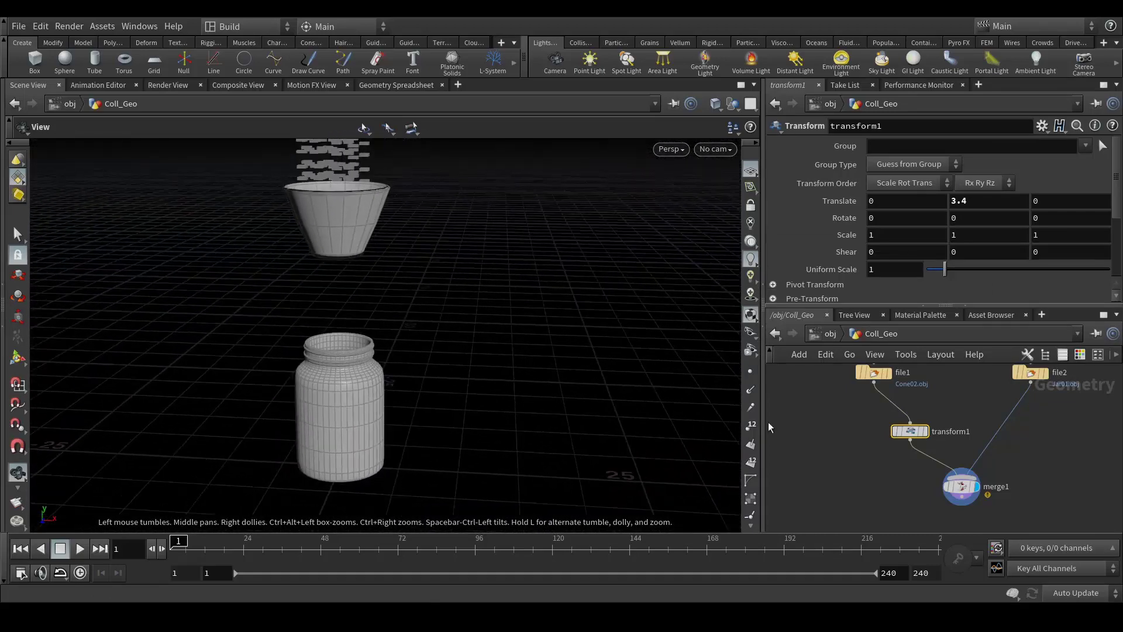
Make room above transform1 and insert a Subdivide node between file1 and transform1
middle_click_drag(906, 458, 917, 472)
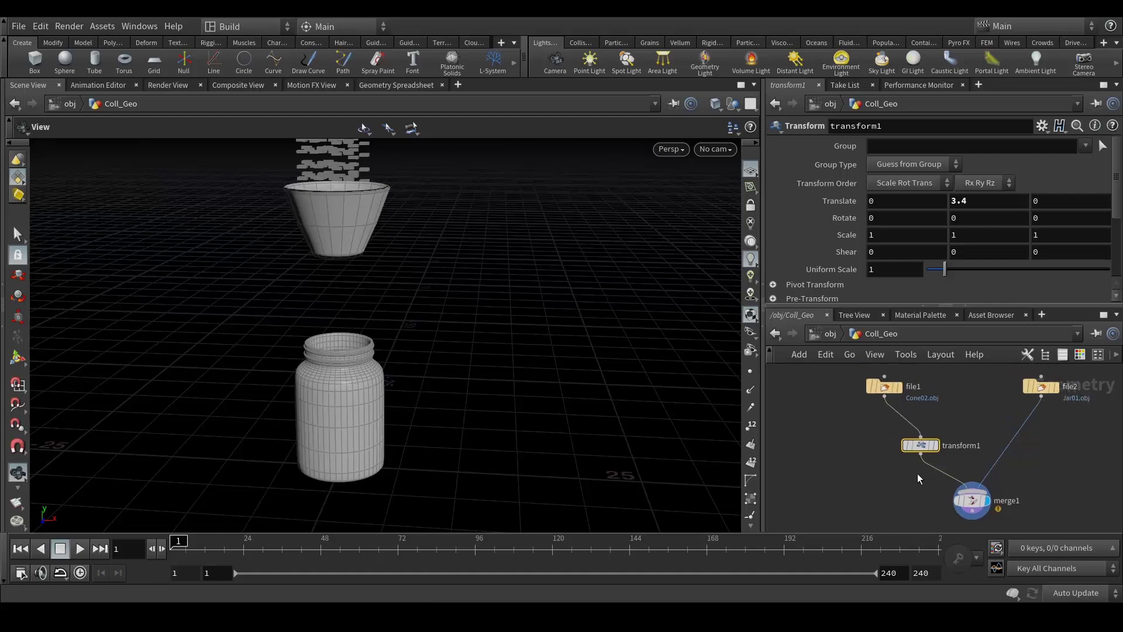
left_click_drag(919, 451, 905, 471)
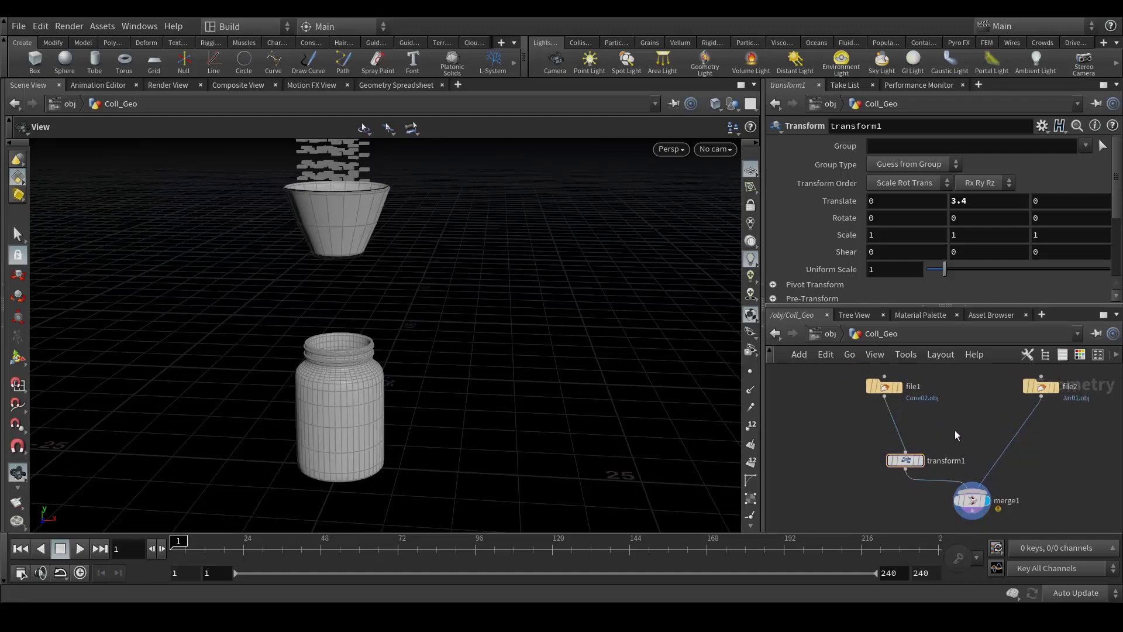
key("Tab")
type("merge")
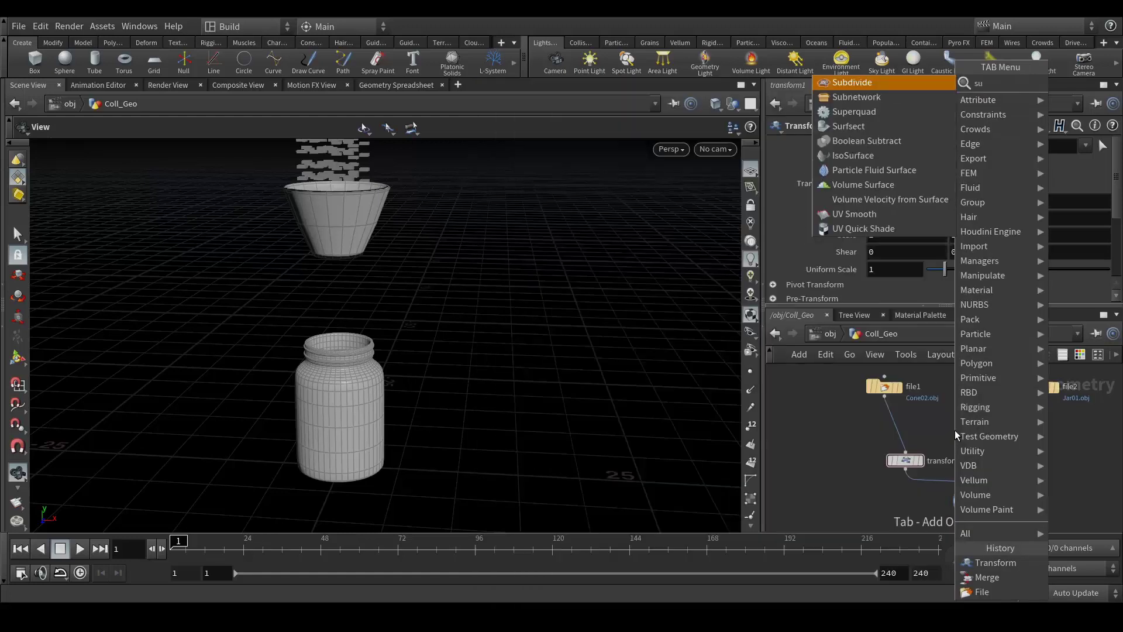
key("Return")
left_click(955, 430)
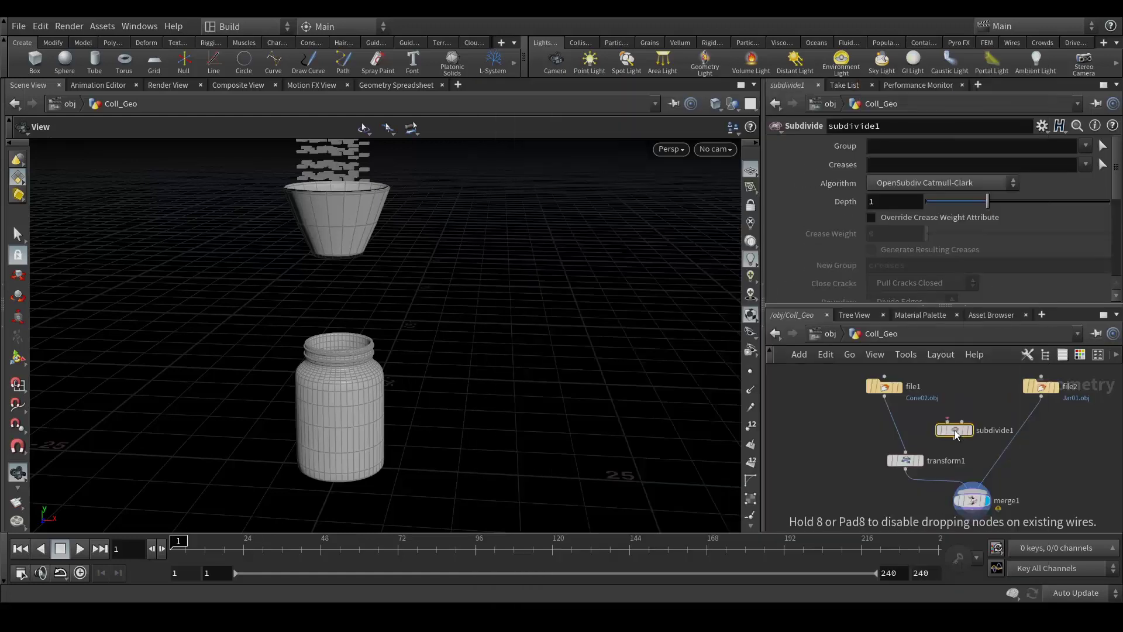
left_click_drag(954, 430, 899, 423)
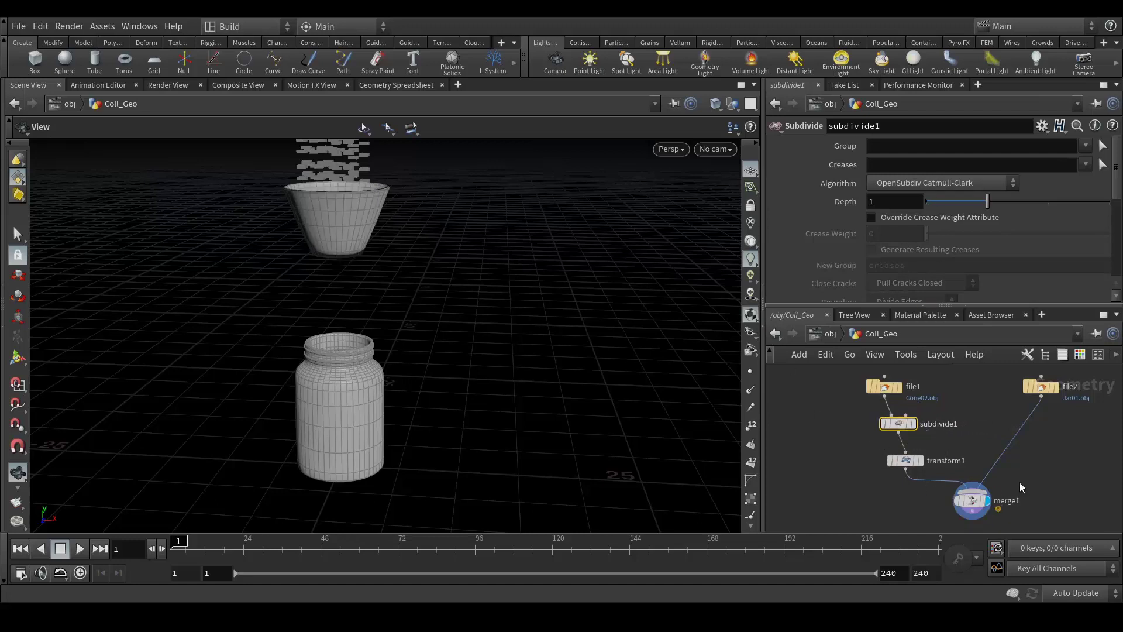
Add a Null node below merge1, connected to its output
middle_click_drag(1020, 482, 1019, 409)
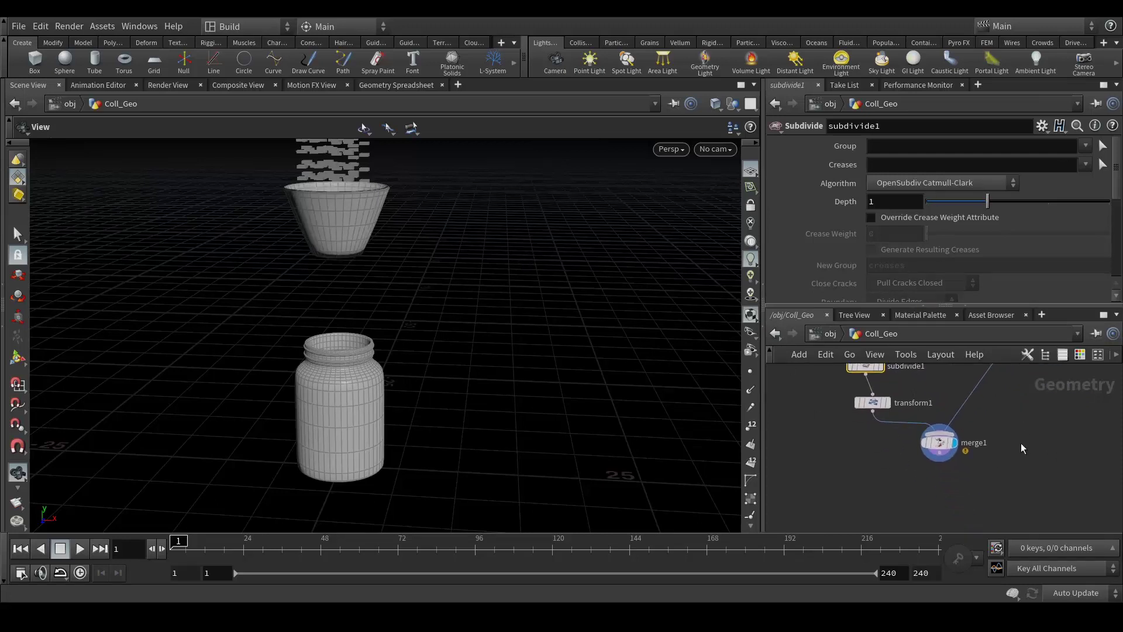
middle_click_drag(1024, 483, 1037, 440)
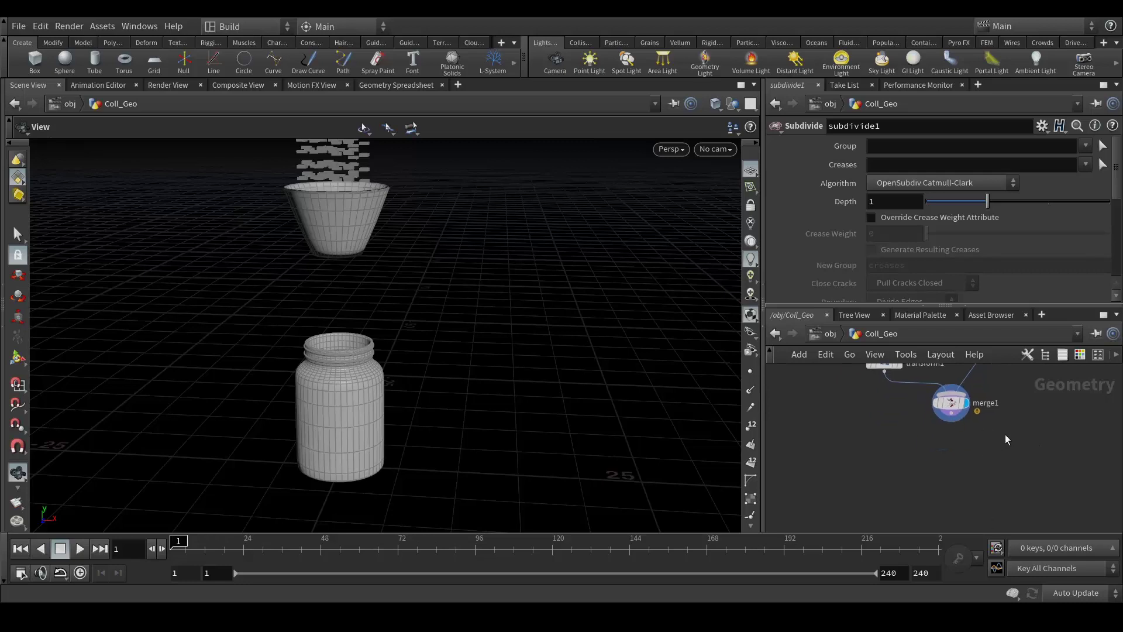
left_click(954, 418)
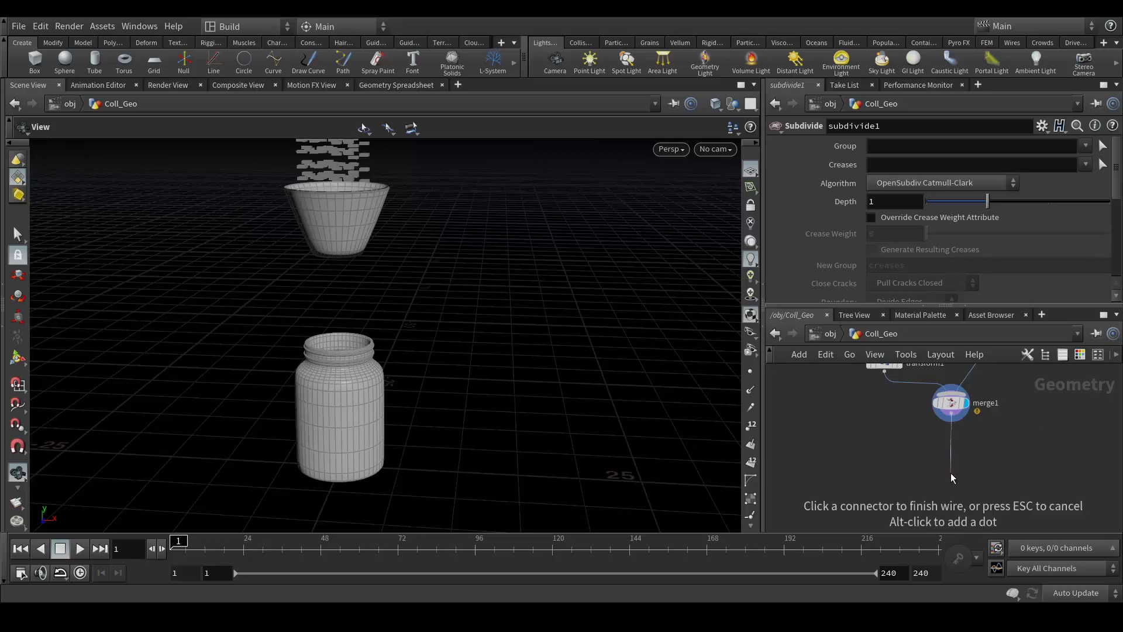
left_click(950, 472)
type("null")
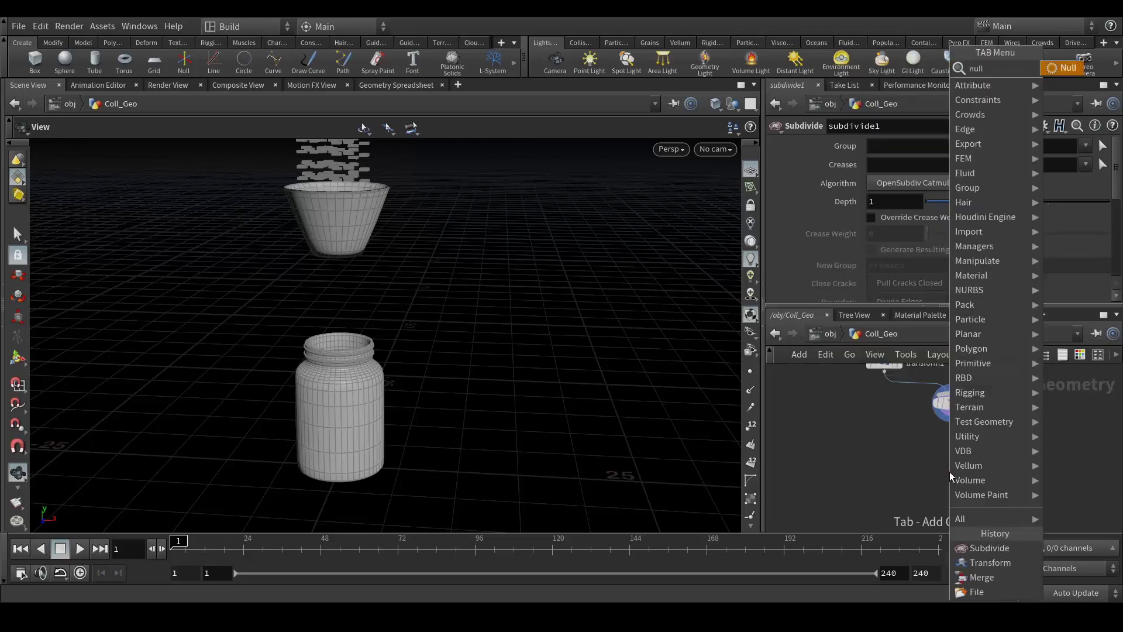
key("Return")
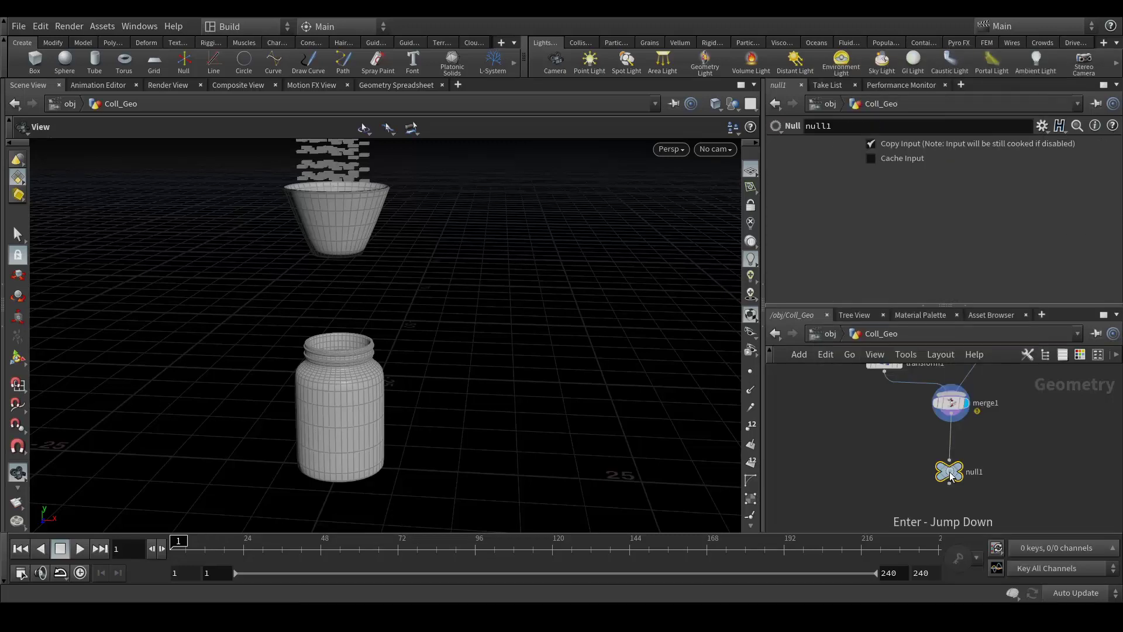
Rename the null as Coll_OUT, return to the object level and clear the selection
double_click(974, 471)
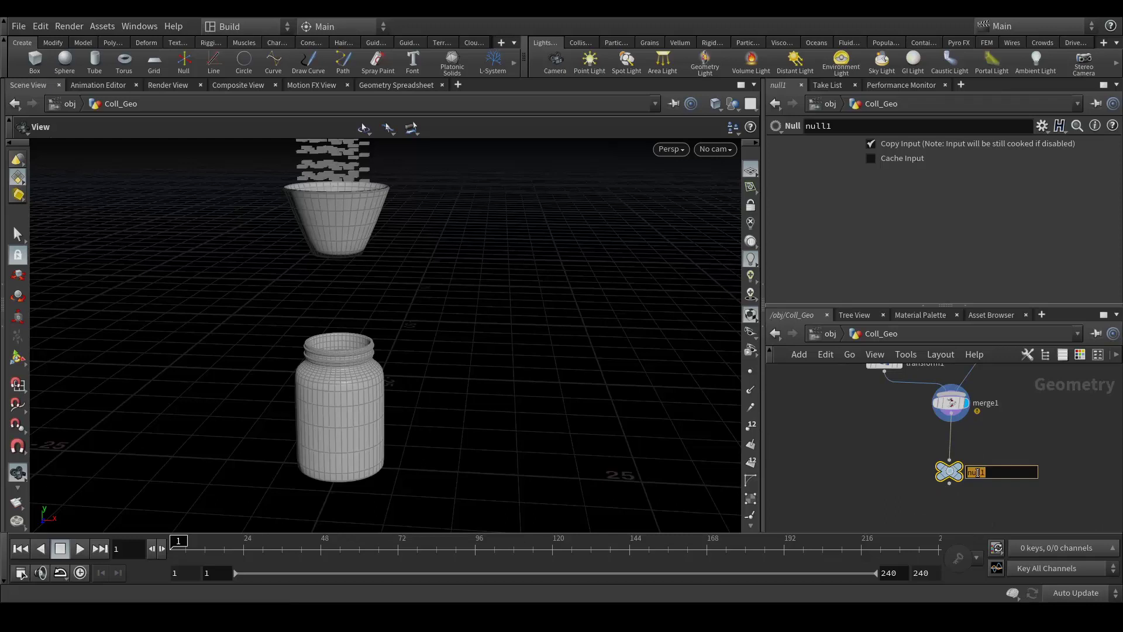
type("Coll_OUT")
key("Return")
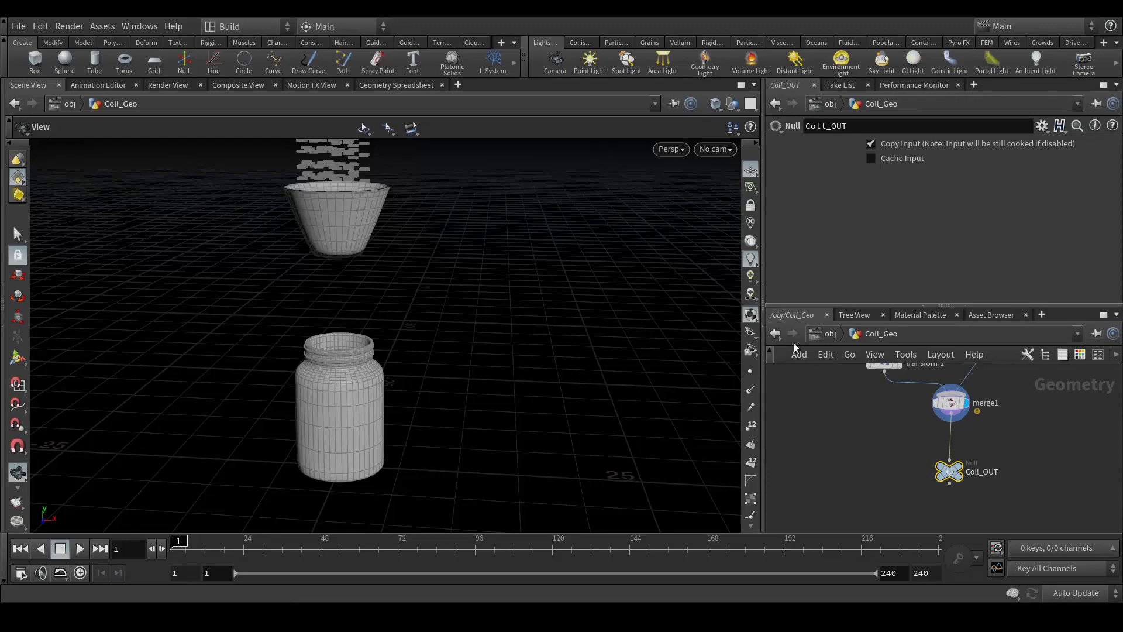
left_click(816, 334)
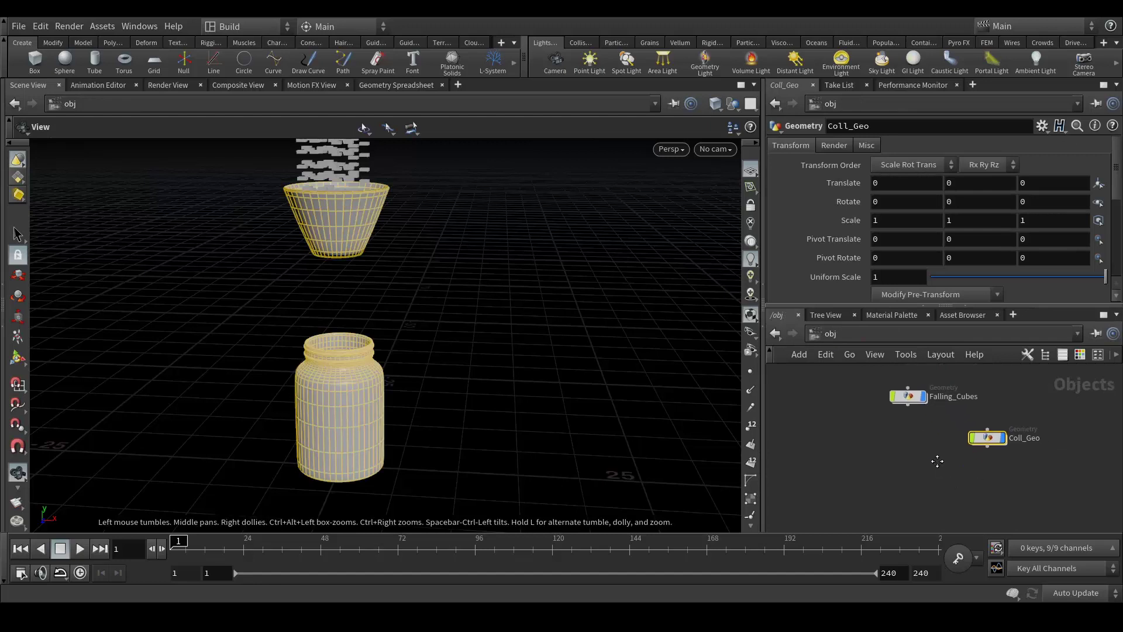
left_click(969, 492)
middle_click_drag(909, 444, 916, 463)
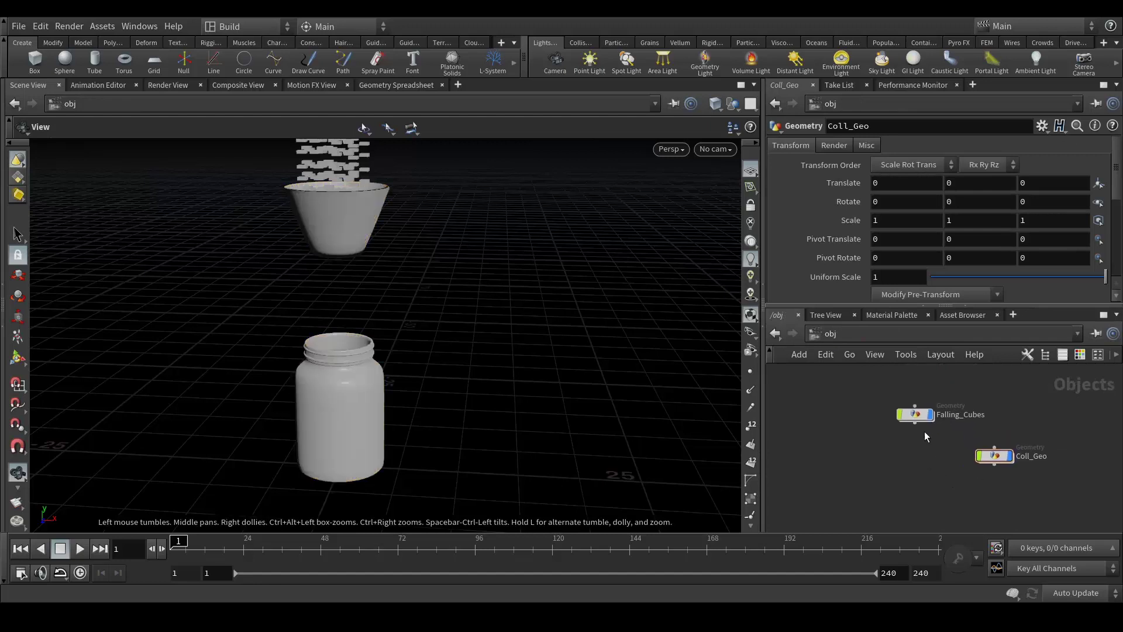
Enter the Falling_Cubes object and add a Null node below file1, connected to its output
double_click(916, 418)
middle_click_drag(988, 473, 956, 431)
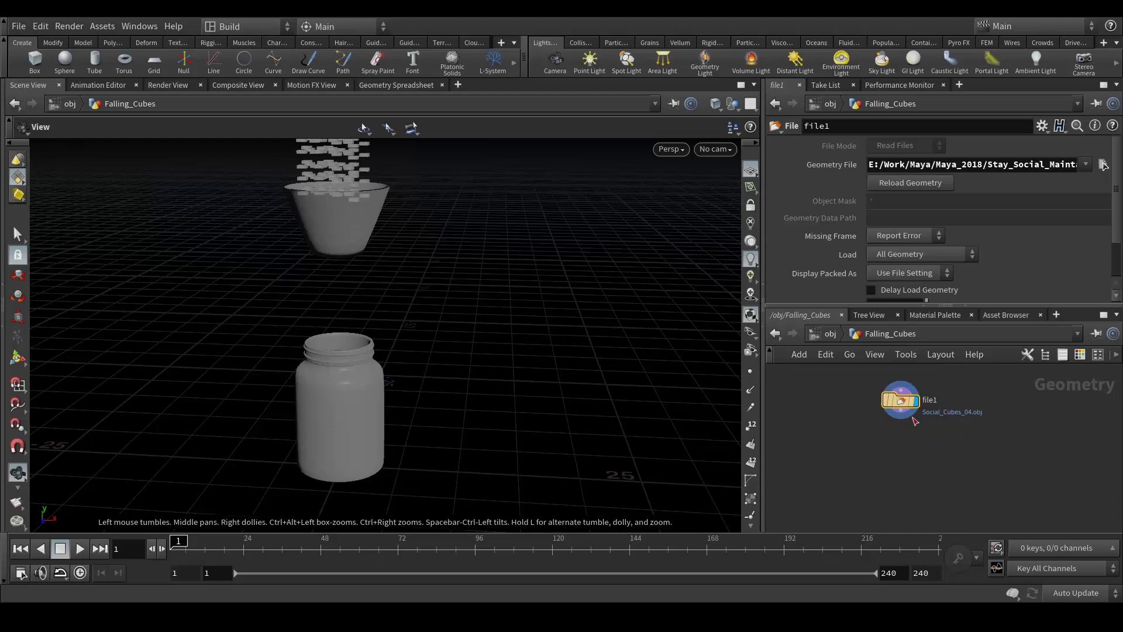
left_click(902, 404)
left_click_drag(902, 402, 886, 401)
middle_click_drag(977, 458, 993, 470)
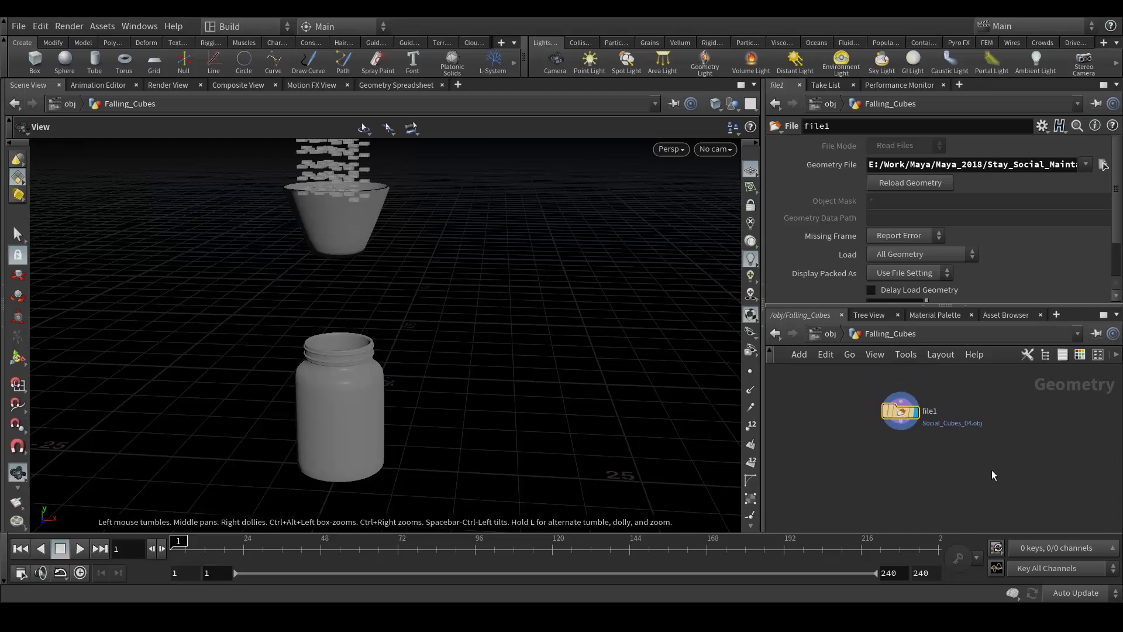
left_click(901, 432)
key("Tab")
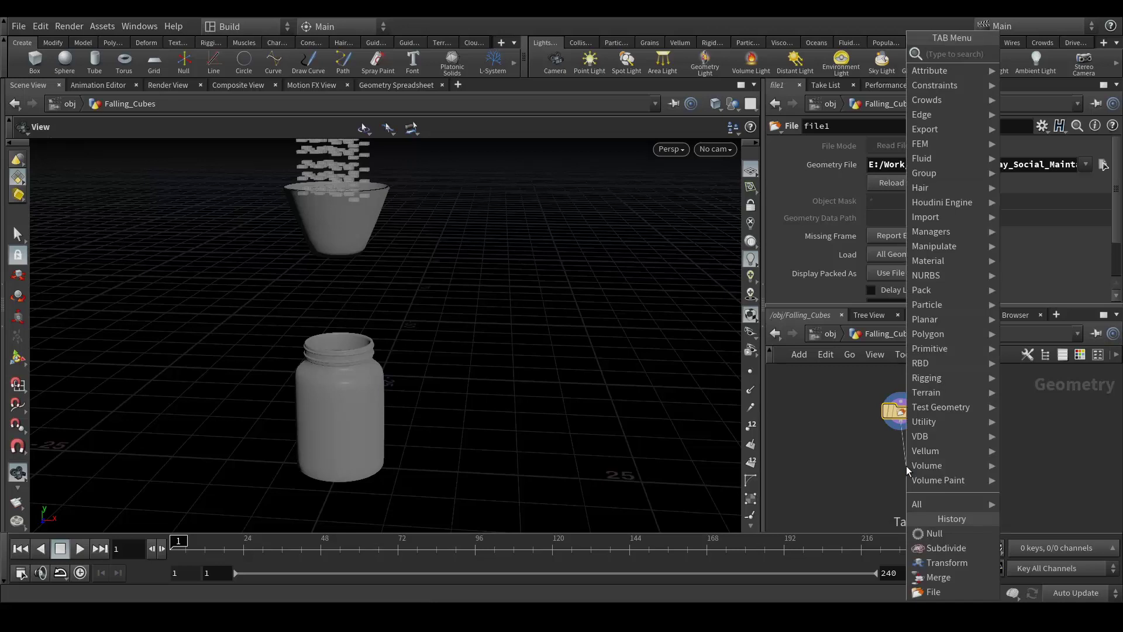
type("null")
key("Return")
left_click(907, 467)
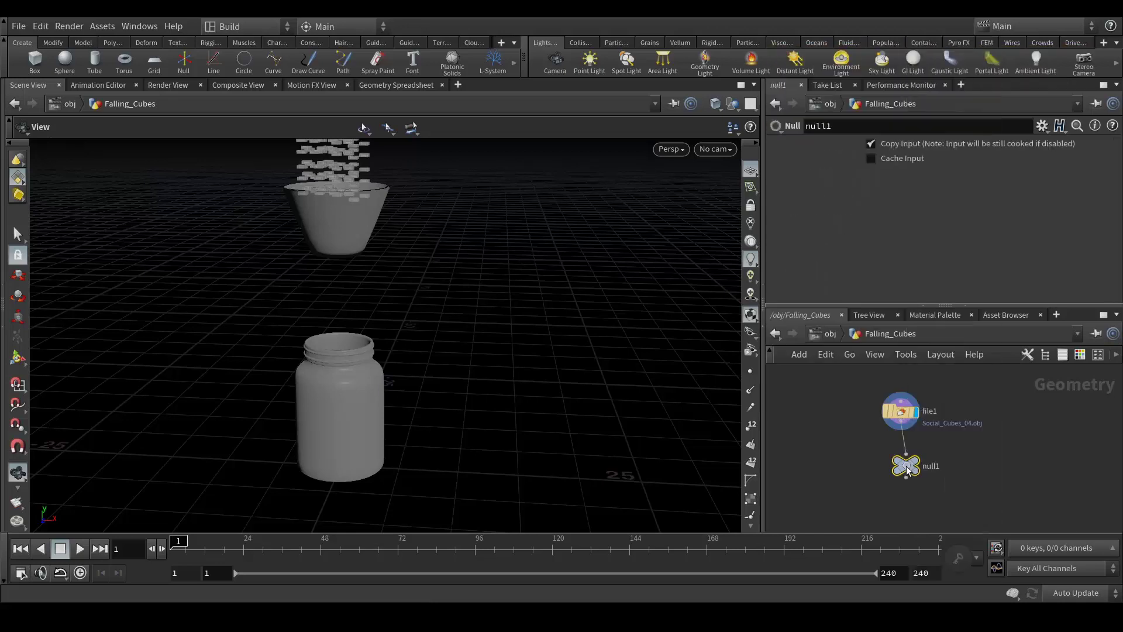
Rename the new null as Falling_Cubes
double_click(931, 465)
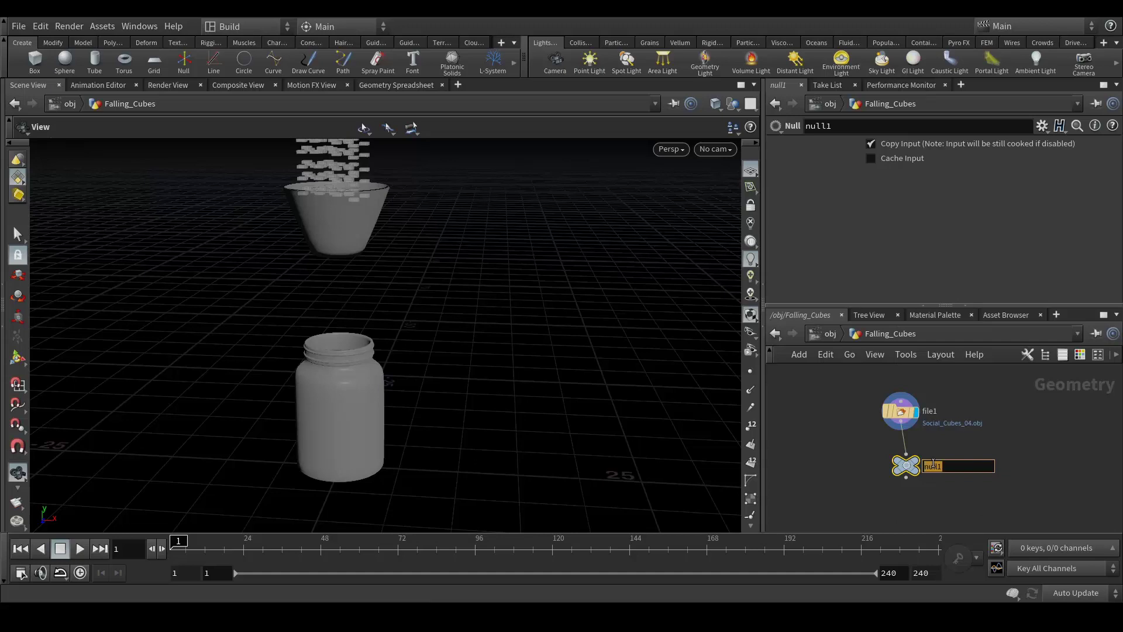
type("Falling_Cubes")
key("Return")
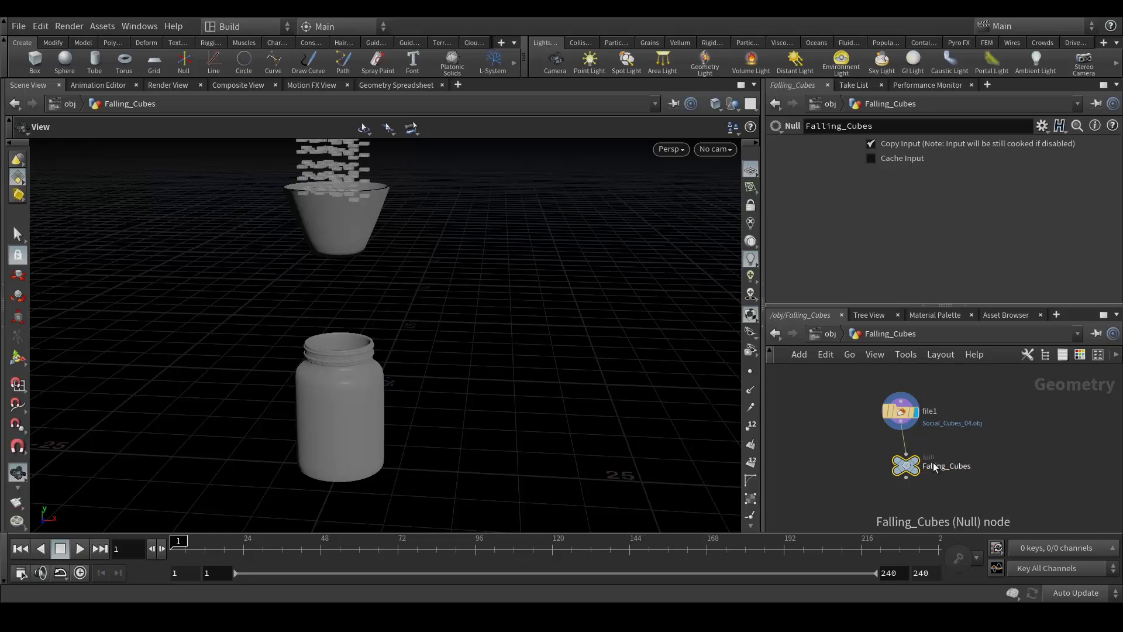
Move the Falling_Cubes null further below file1 to make room between the two nodes
scroll(981, 409, "down", 1)
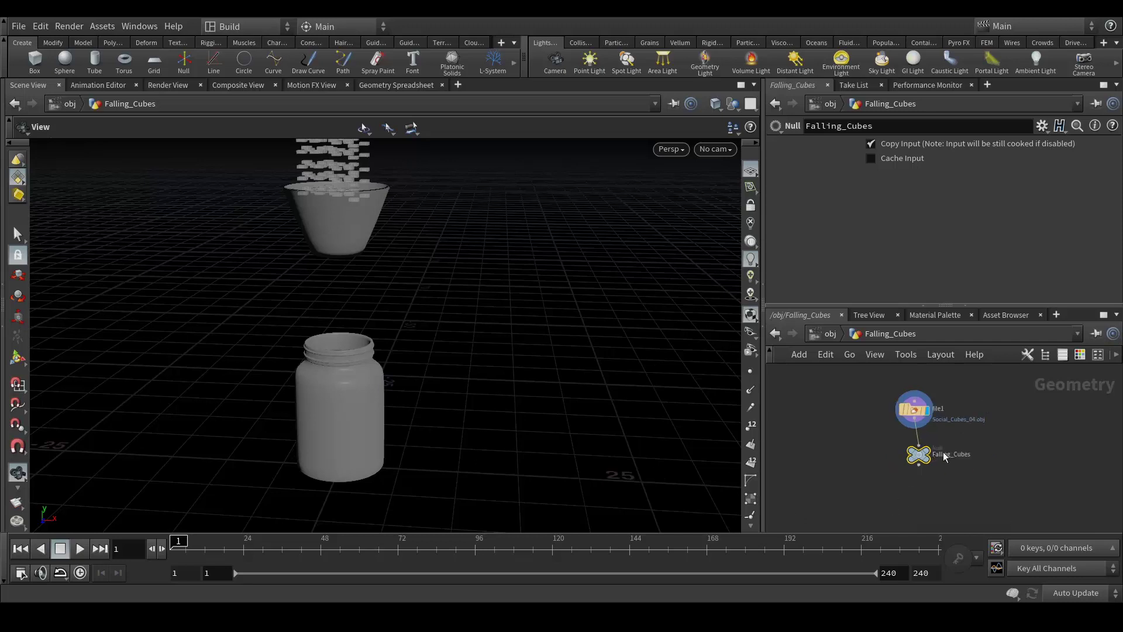
left_click_drag(923, 465, 916, 529)
middle_click_drag(1009, 435, 996, 440)
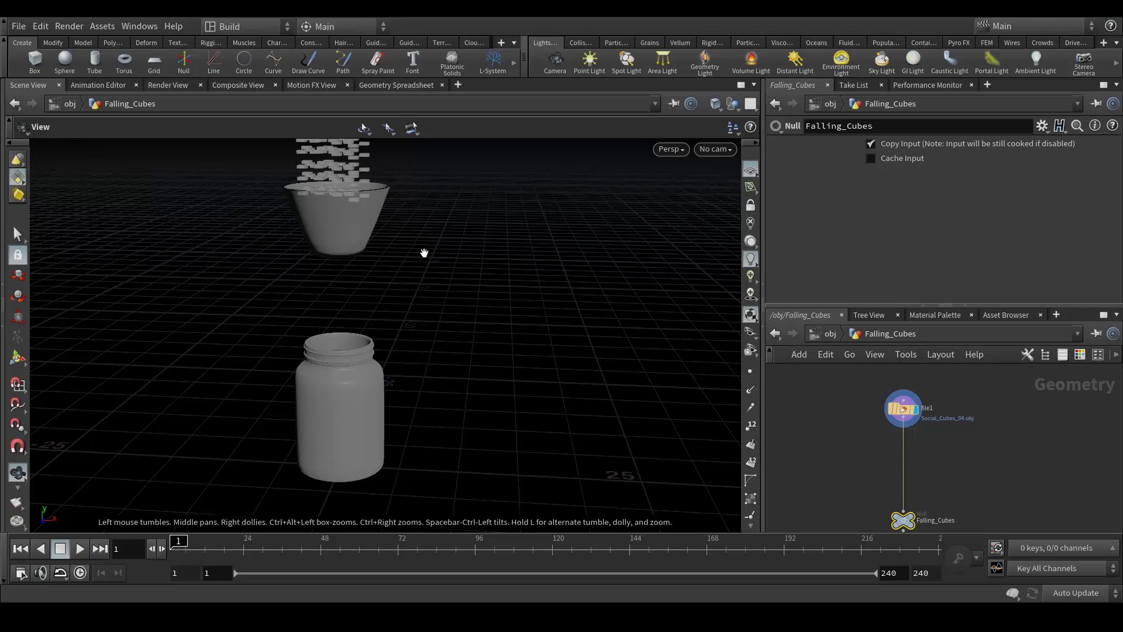
Examine the mesh of the cubes above the cone's opening up close
left_click_drag(431, 238, 430, 241)
middle_click_drag(430, 241, 491, 374)
right_click_drag(491, 374, 418, 281)
middle_click_drag(418, 281, 253, 262)
right_click_drag(253, 262, 163, 184)
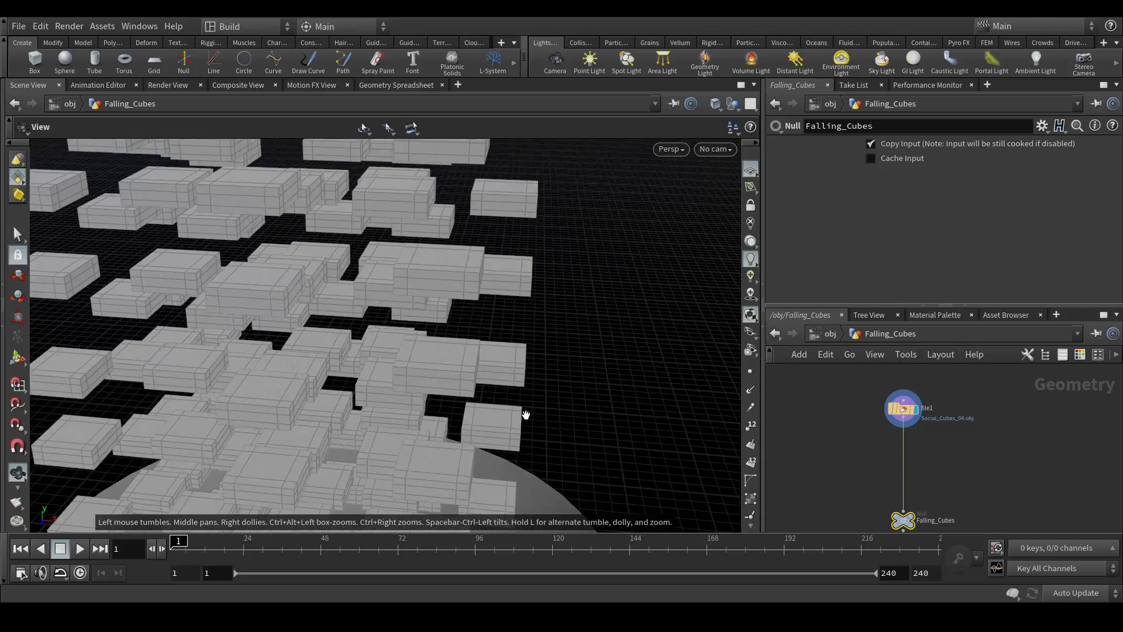
right_click_drag(571, 363, 404, 283)
middle_click_drag(405, 283, 347, 152)
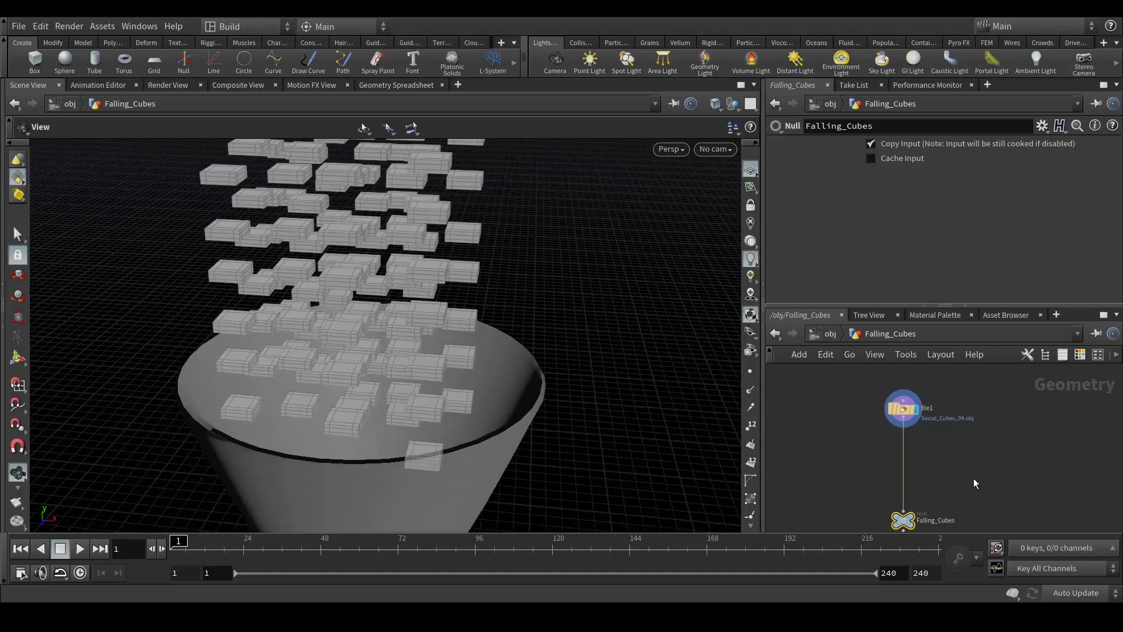
Insert a Subdivide node between file1 and the Falling_Cubes null, and set the display flag on the null
left_click(948, 474)
key("Tab")
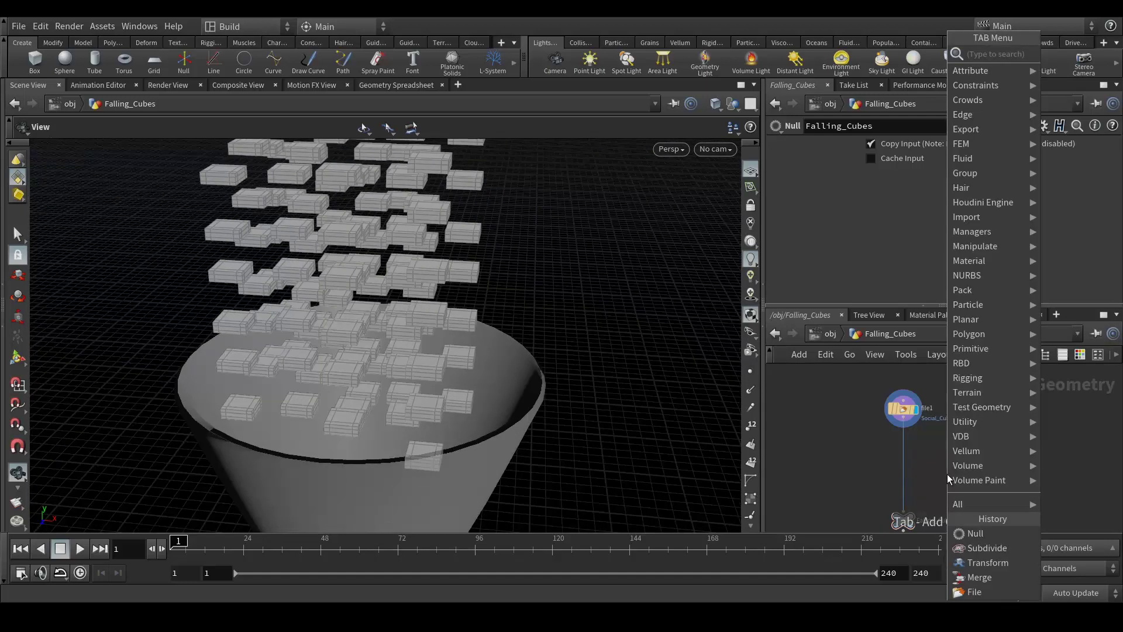
type("sub")
key("Return")
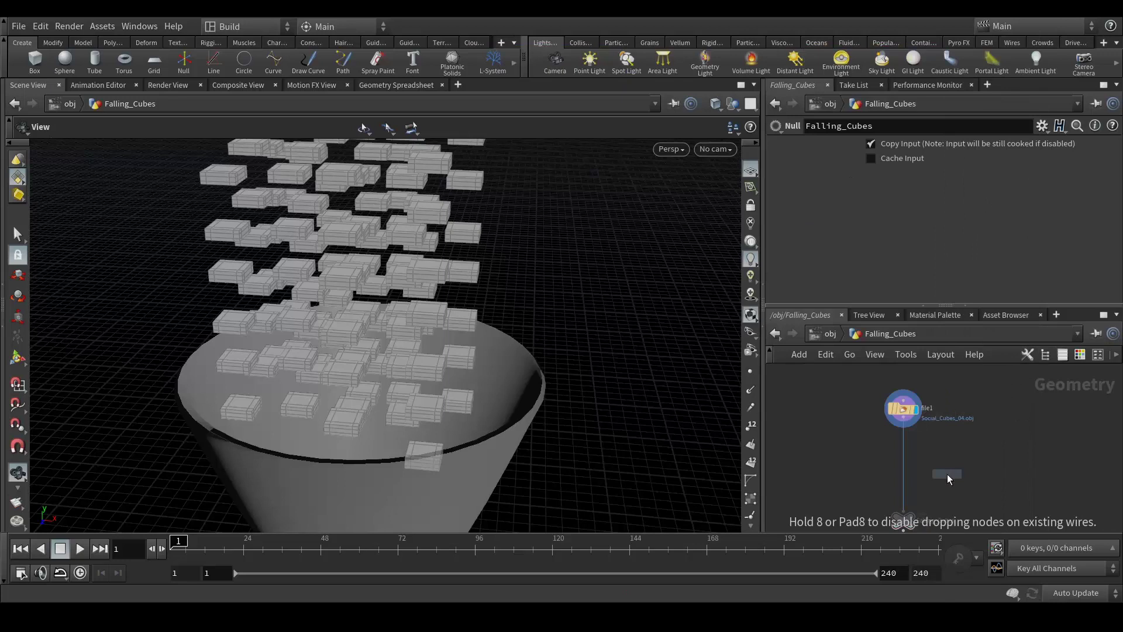
left_click(946, 473)
left_click_drag(949, 477, 907, 446)
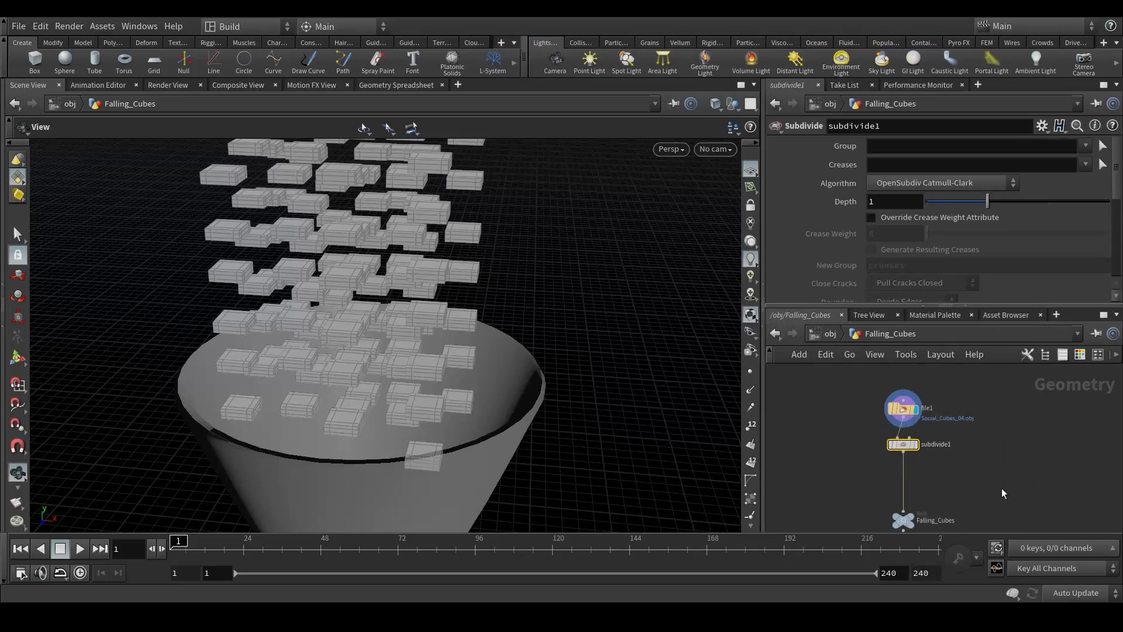
left_click(911, 517)
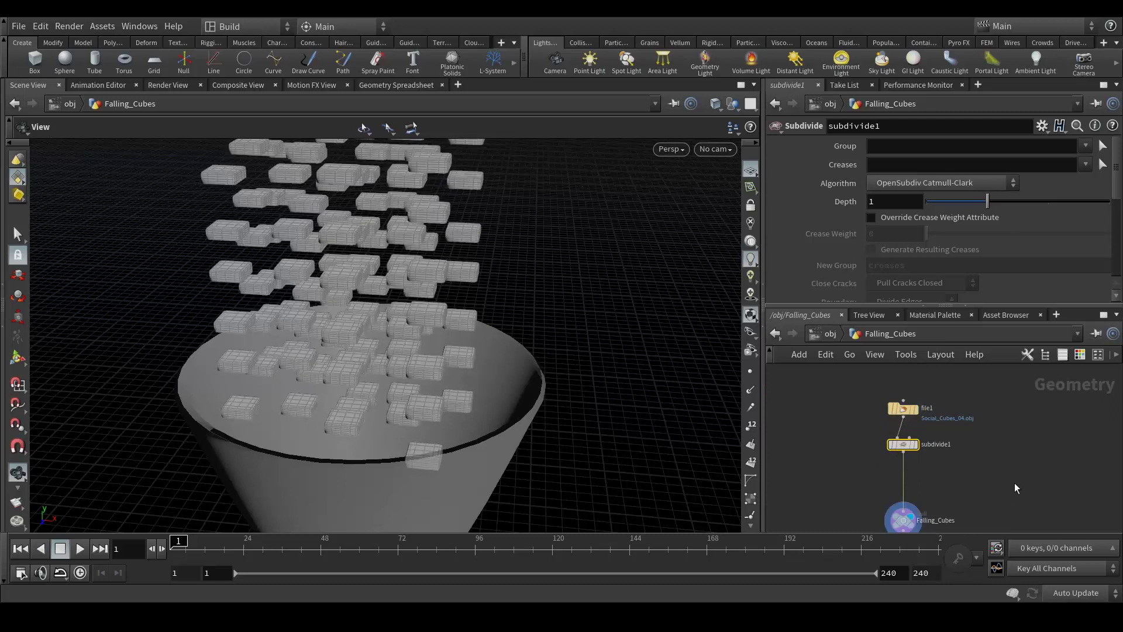
Return to the object level and add a DOP Network below Coll_Geo
left_click(823, 334)
middle_click_drag(1023, 510, 953, 493)
left_click(963, 492)
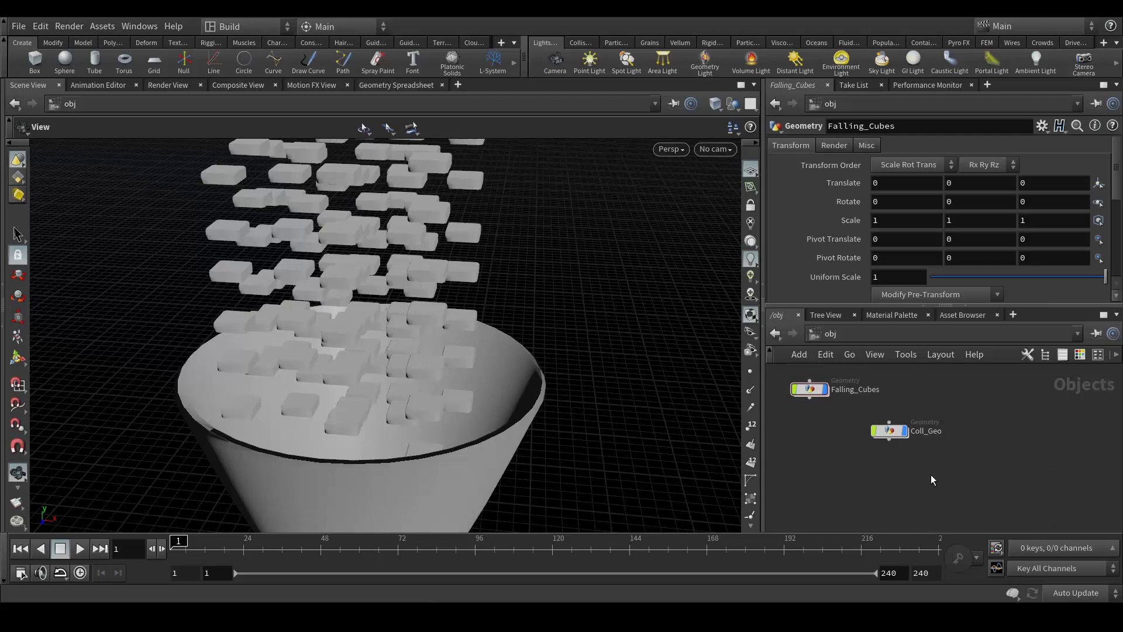
key("Tab")
type("dop")
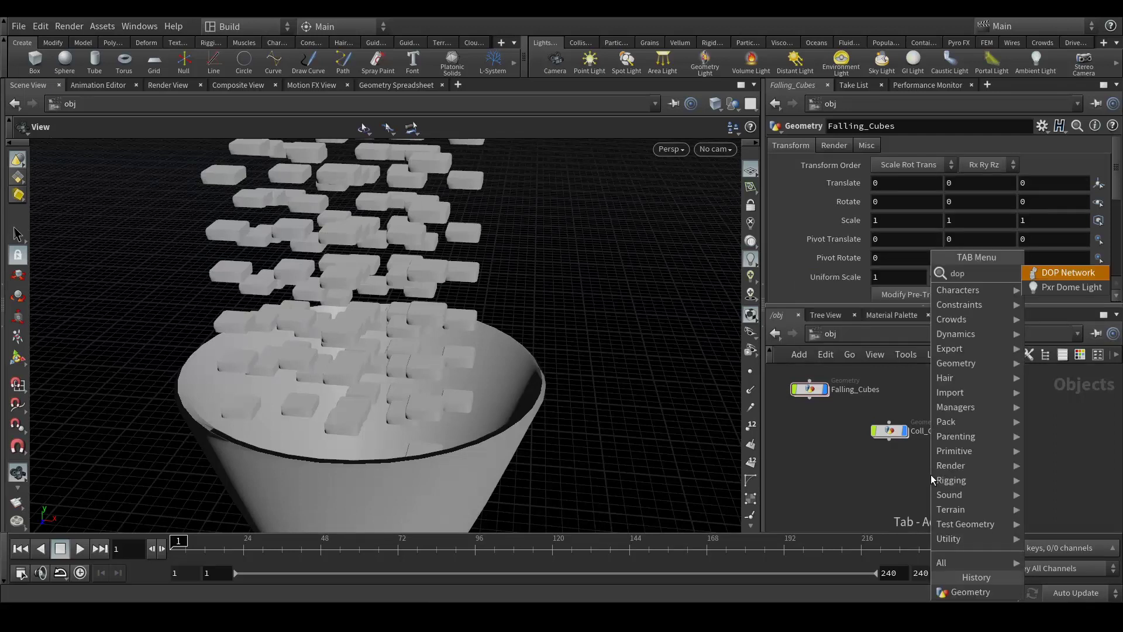
key("Return")
left_click(931, 475)
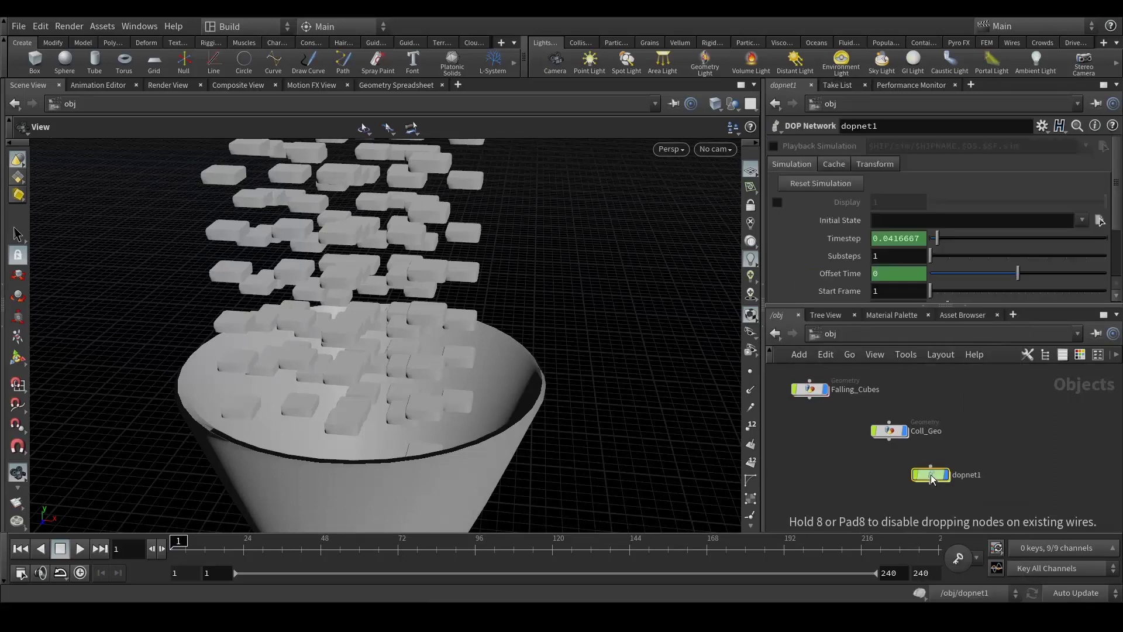
Enter dopnet1 and add an RBD Packed Object node, placing it above the output node
double_click(931, 475)
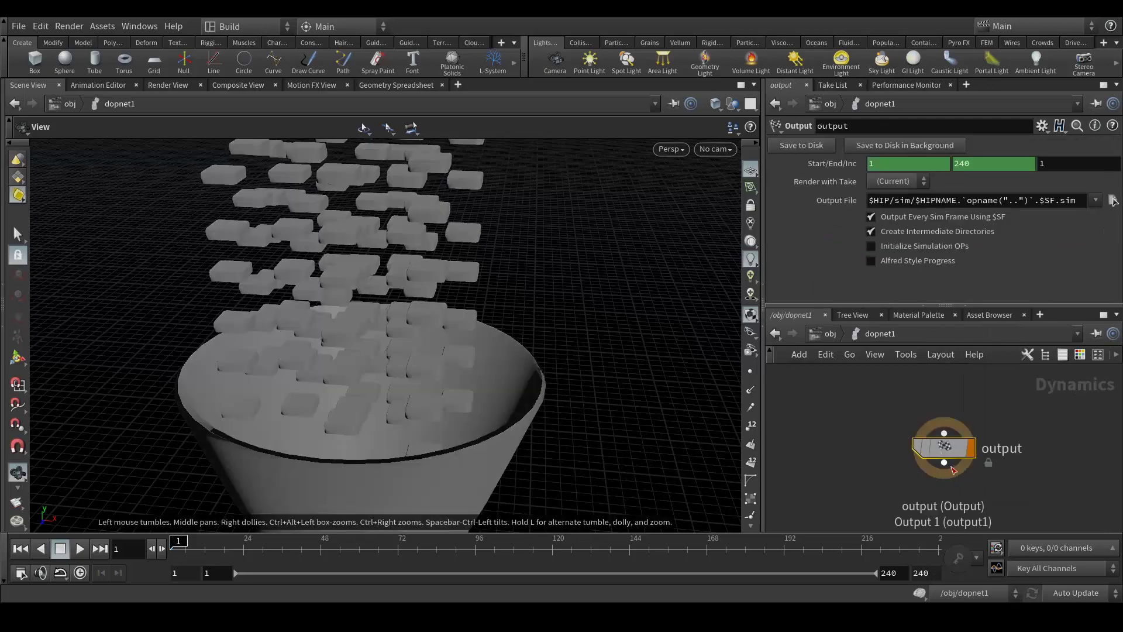
middle_click_drag(1037, 406, 1012, 470)
scroll(1011, 467, "down", 3)
middle_click_drag(1007, 424, 957, 431)
left_click_drag(934, 412, 954, 448)
key("Tab")
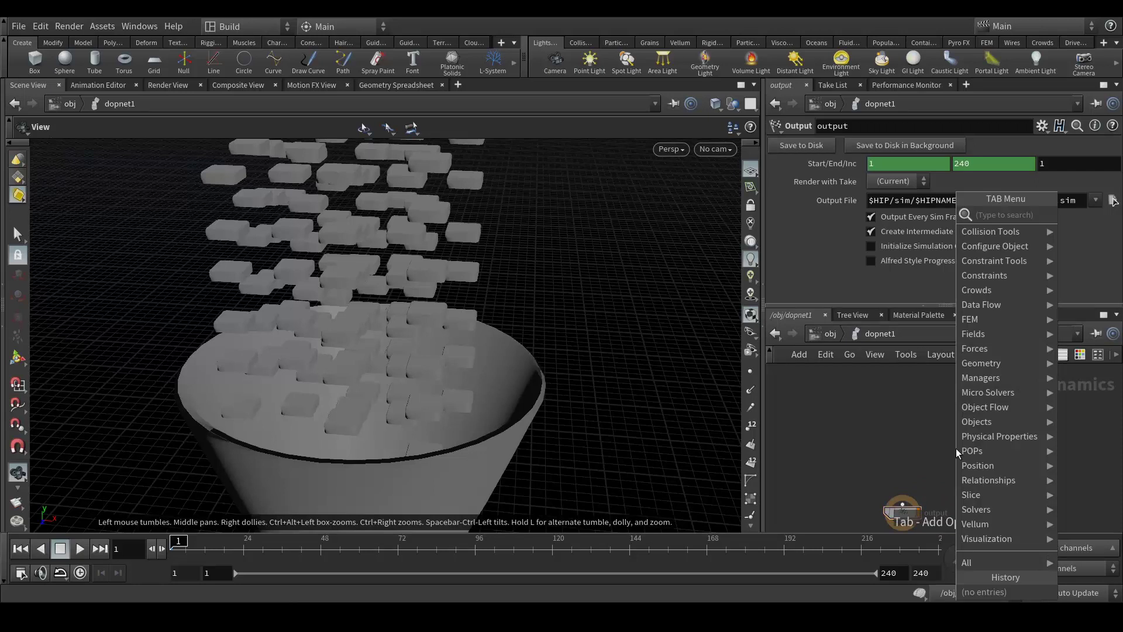
type("rbd")
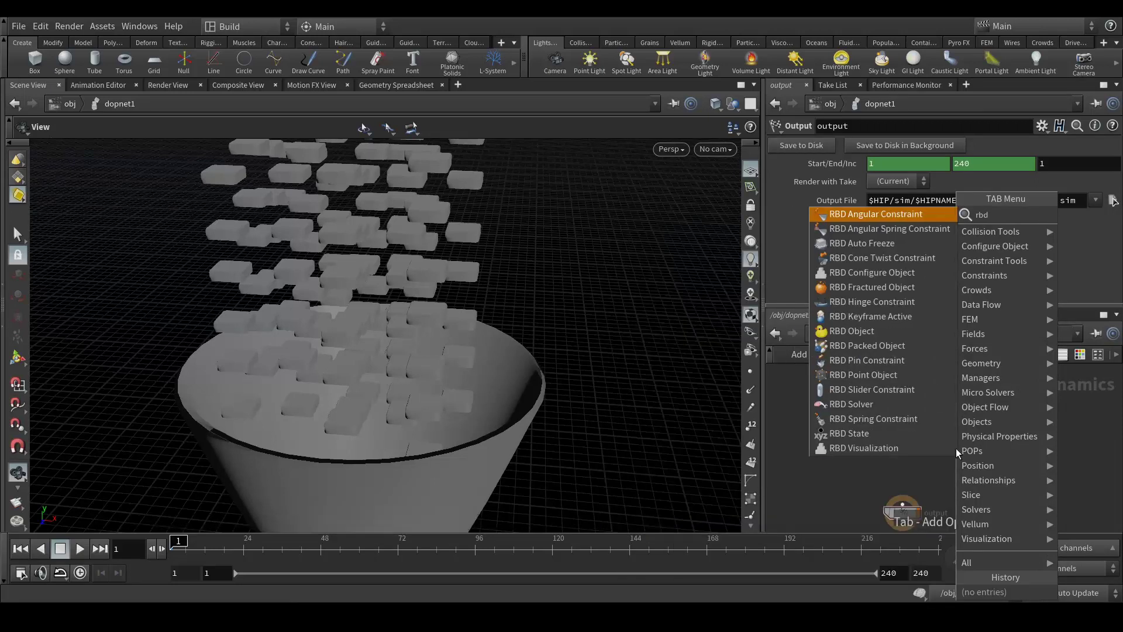
type("pa")
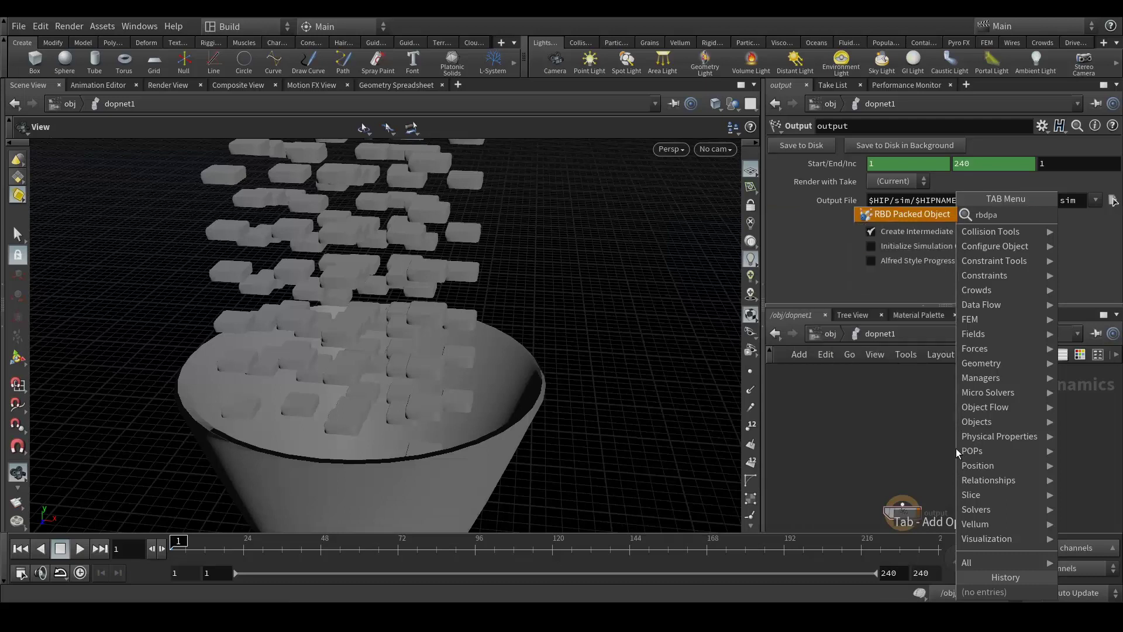
key("Return")
left_click(956, 448)
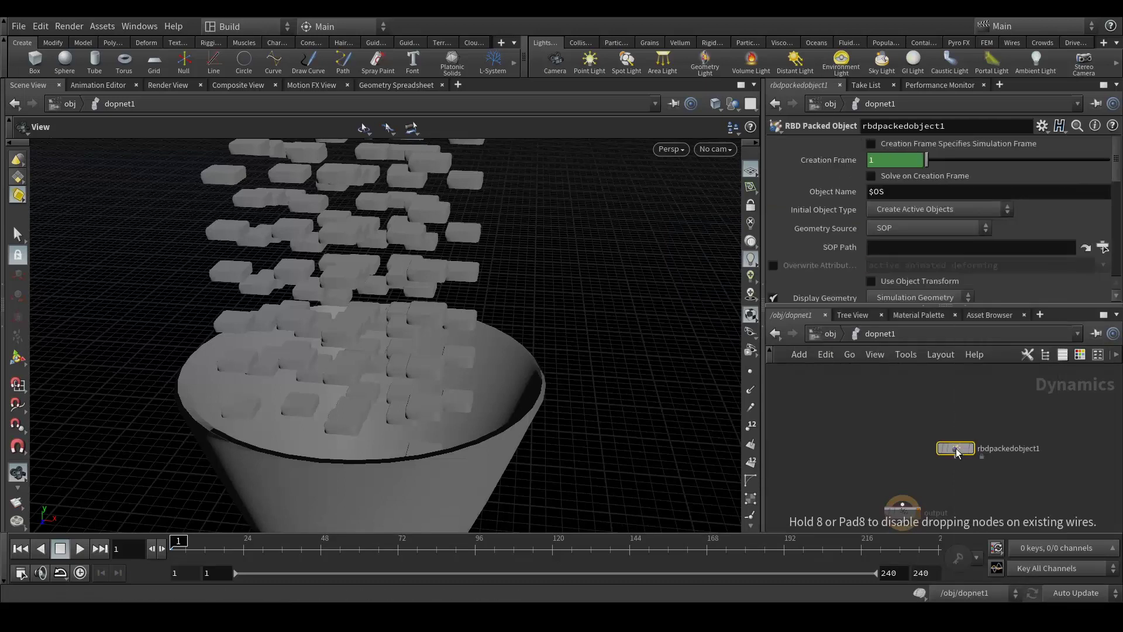
left_click_drag(956, 448, 940, 408)
middle_click_drag(999, 452, 1009, 427)
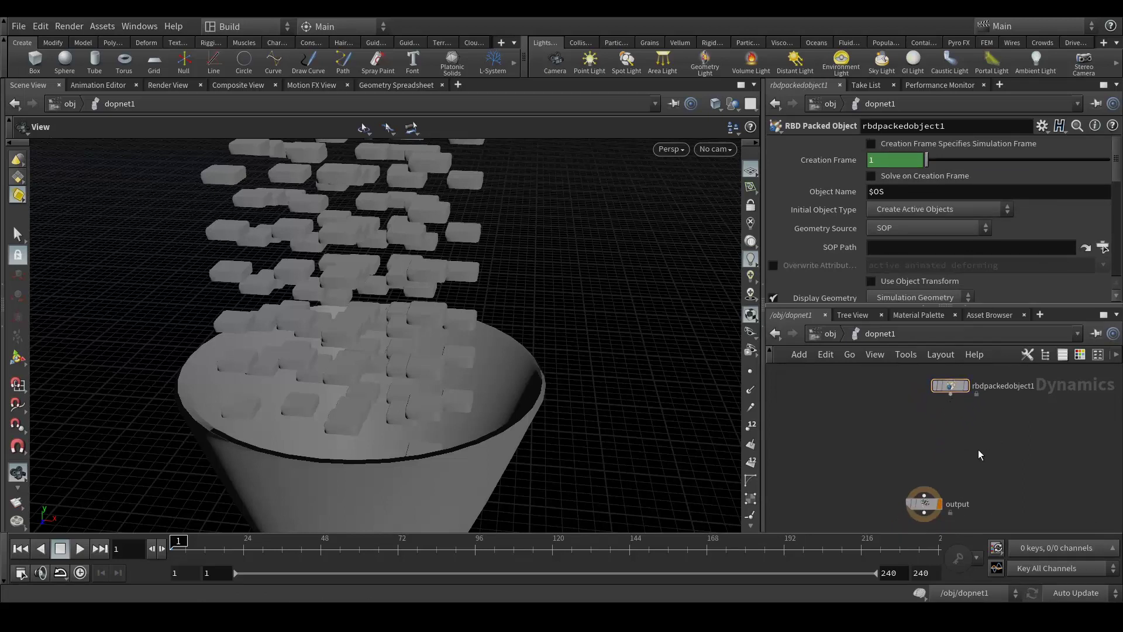
Add a Rigid Body Solver node between rbdpackedobject1 and the output node, directly below the packed object
key("Tab")
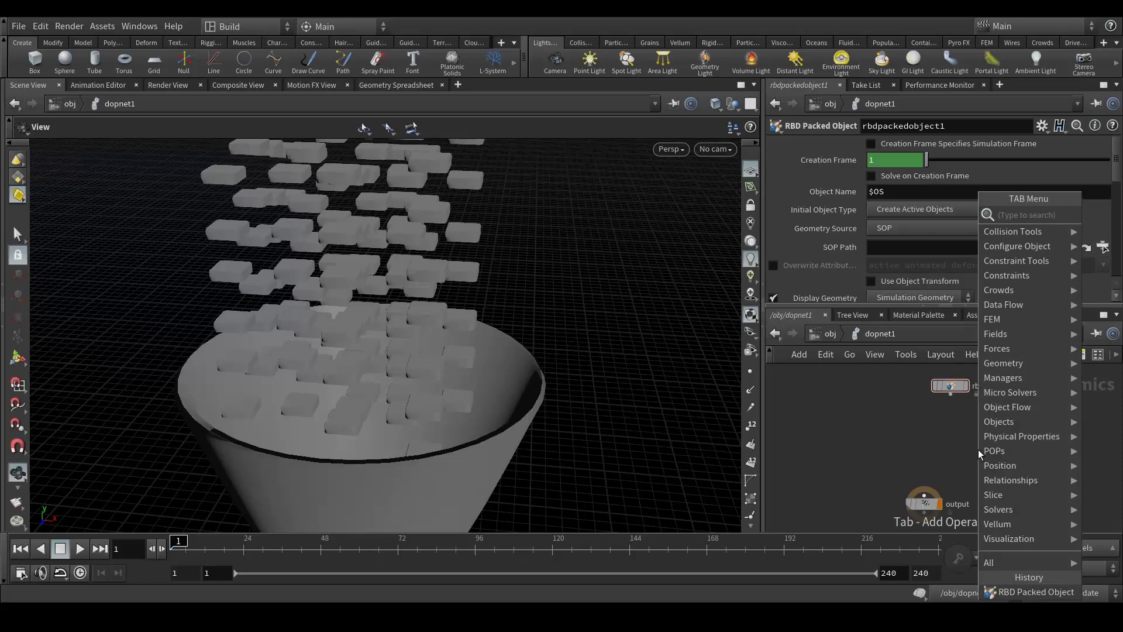
type("rigid")
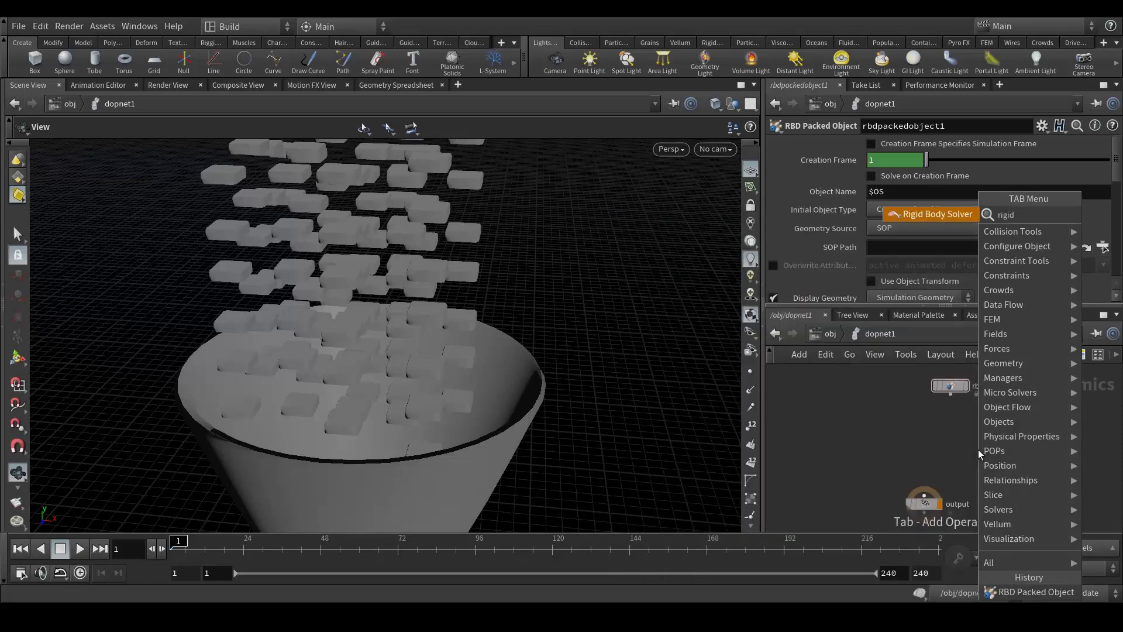
type(" b")
key("Return")
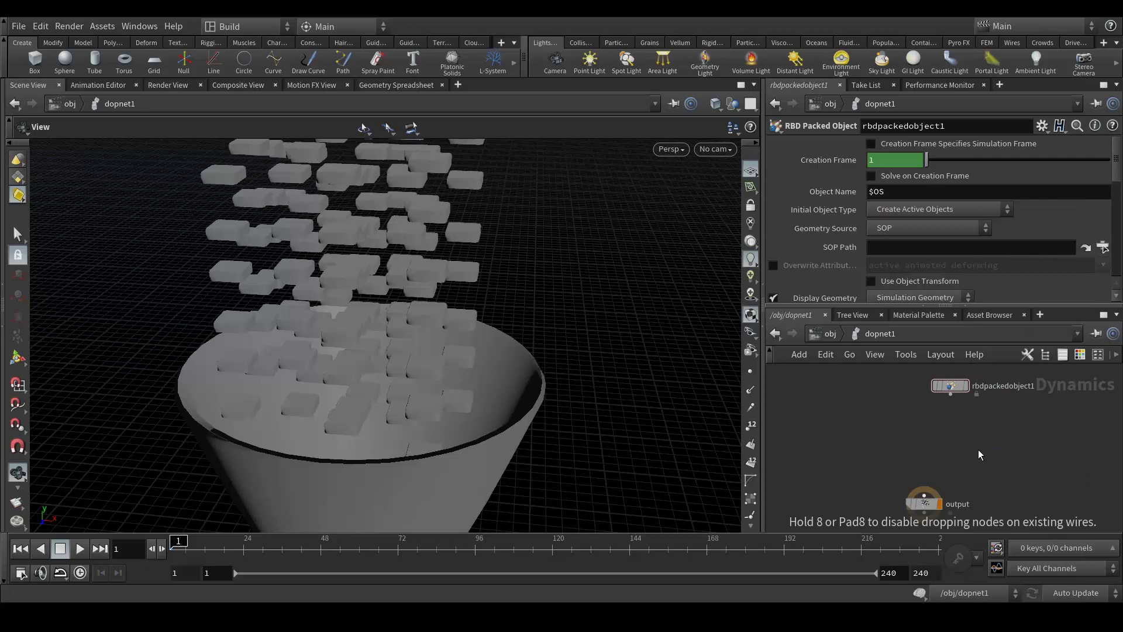
left_click(978, 449)
left_click_drag(980, 453, 951, 453)
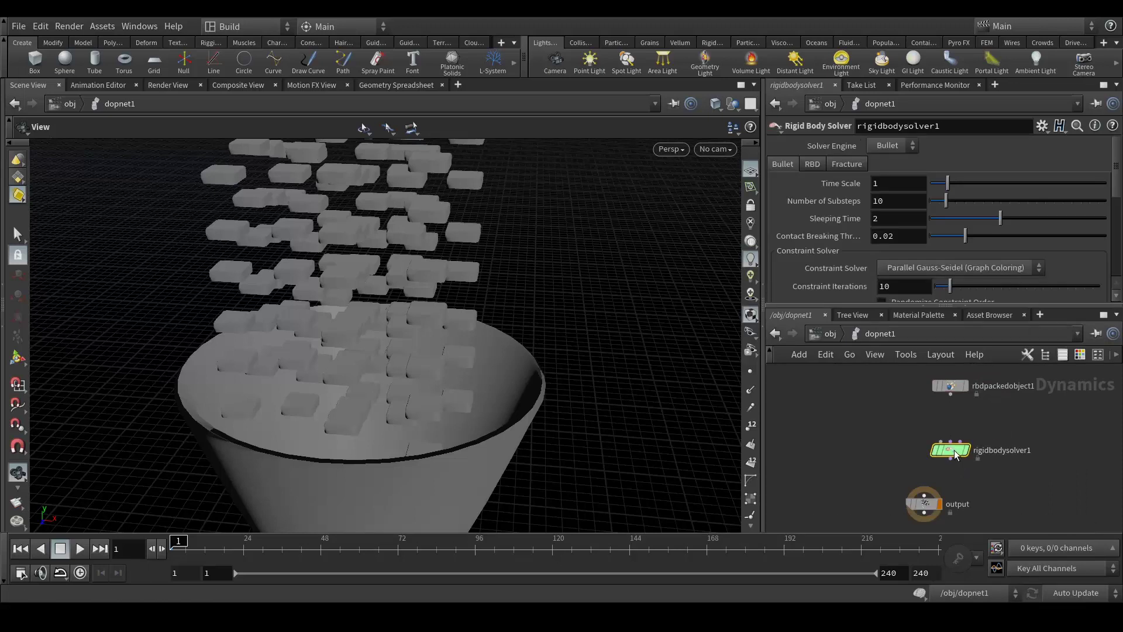
Set rbdpackedobject1's SOP Path to the Falling_Cubes null, /obj/Falling_Cubes/Falling_Cubes
middle_click_drag(1052, 419, 1053, 441)
scroll(1018, 445, "up", 2)
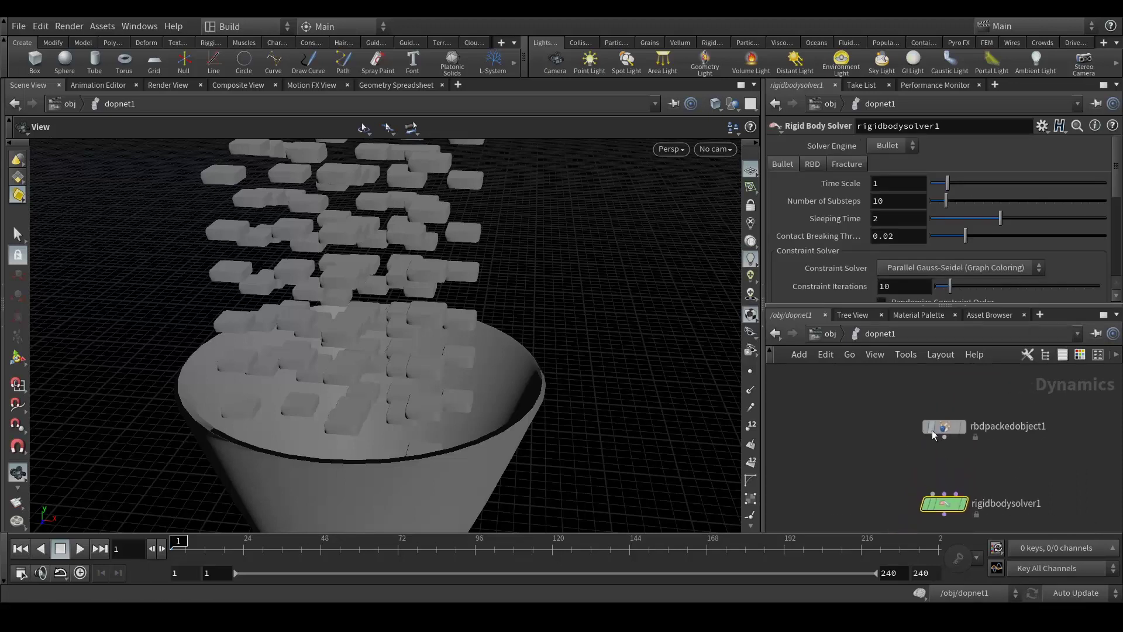
left_click(943, 429)
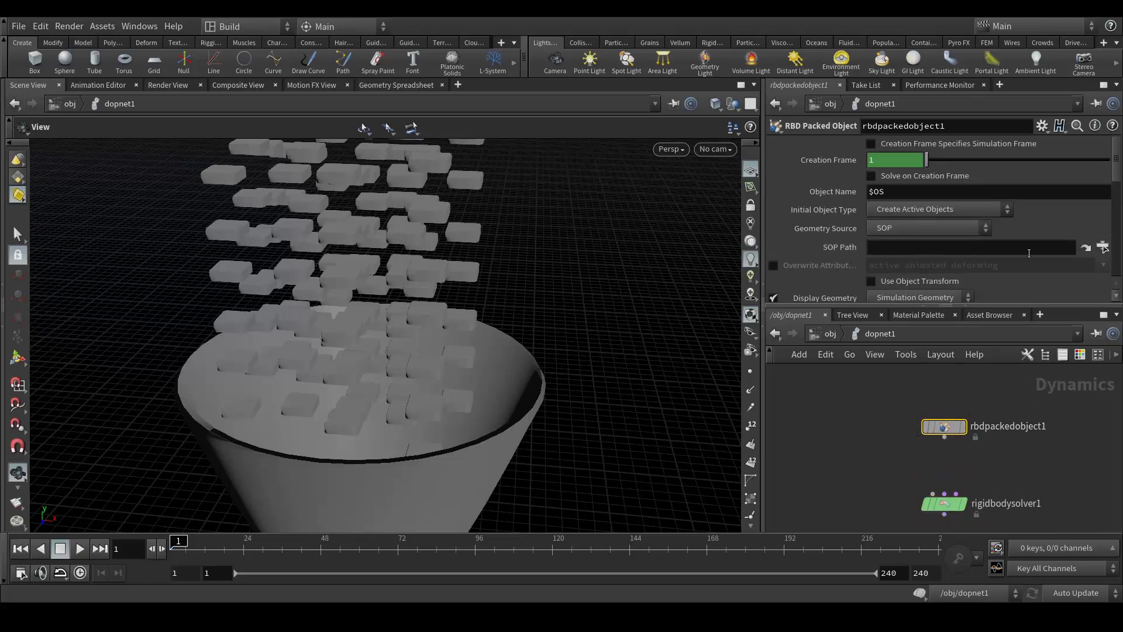
left_click(1103, 247)
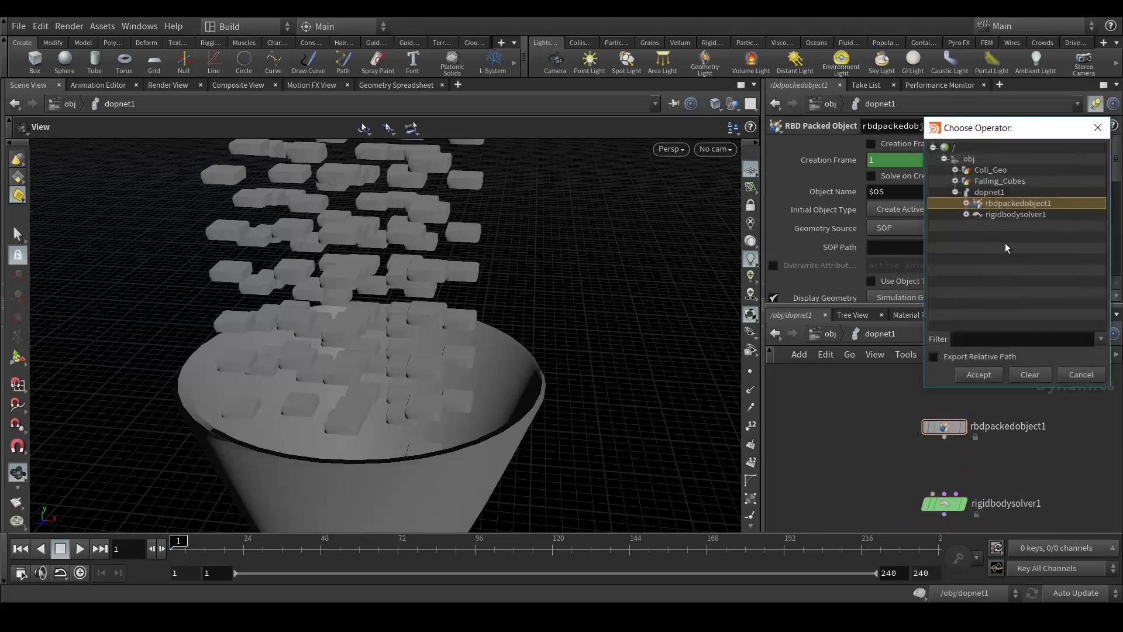
left_click(955, 180)
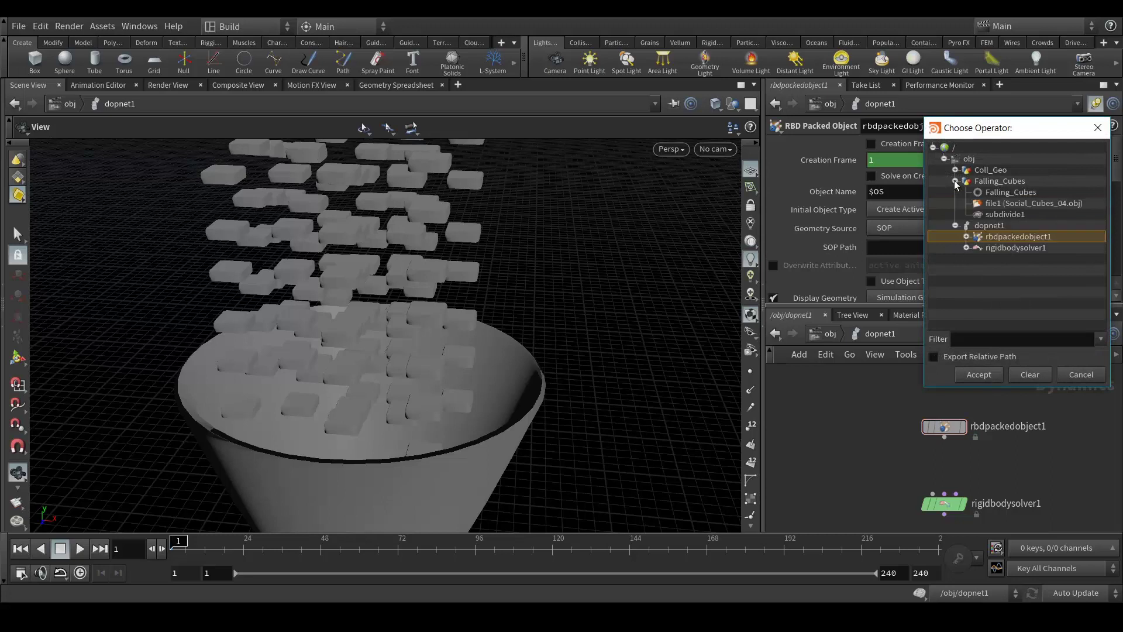
left_click(1012, 193)
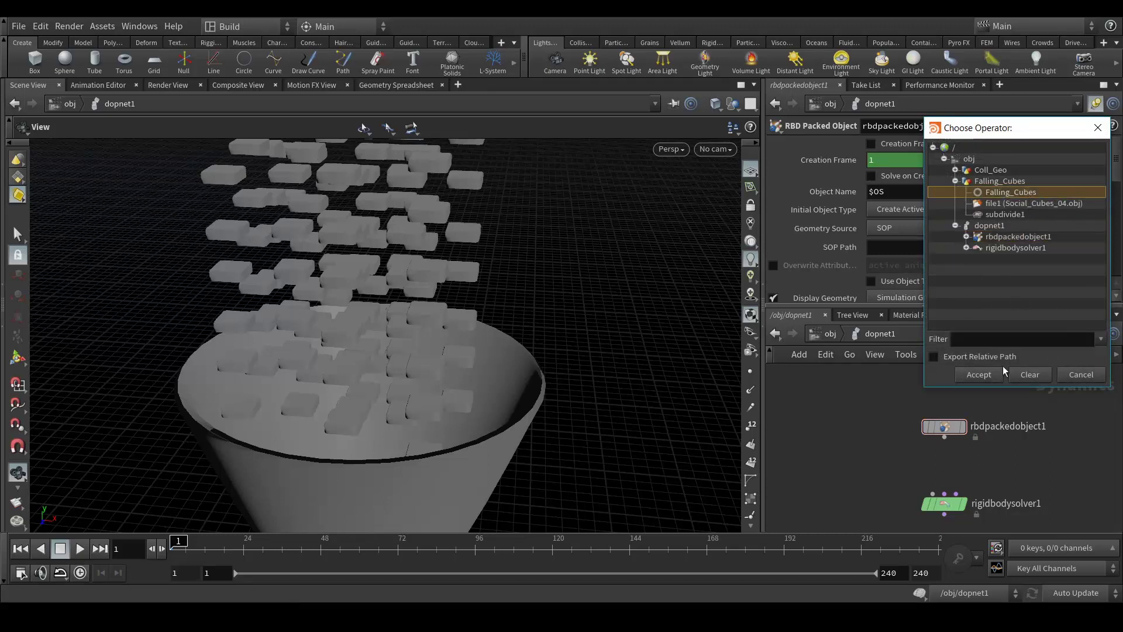
left_click(979, 374)
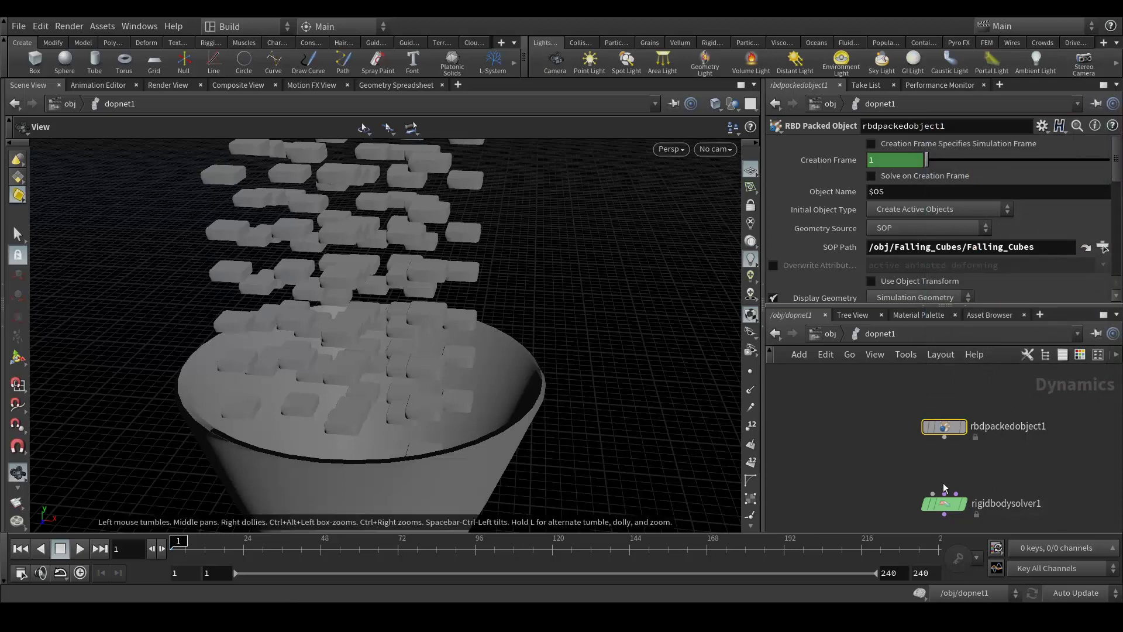
Wire rbdpackedobject1's output into the first input of rigidbodysolver1
middle_click_drag(1005, 466, 1001, 419)
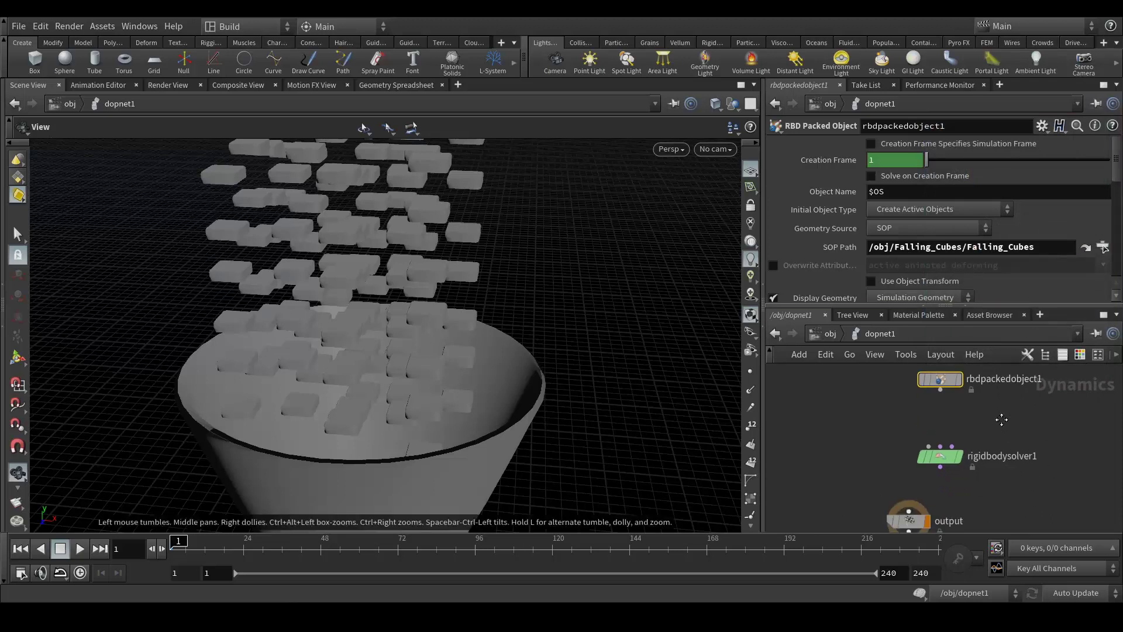
left_click(941, 390)
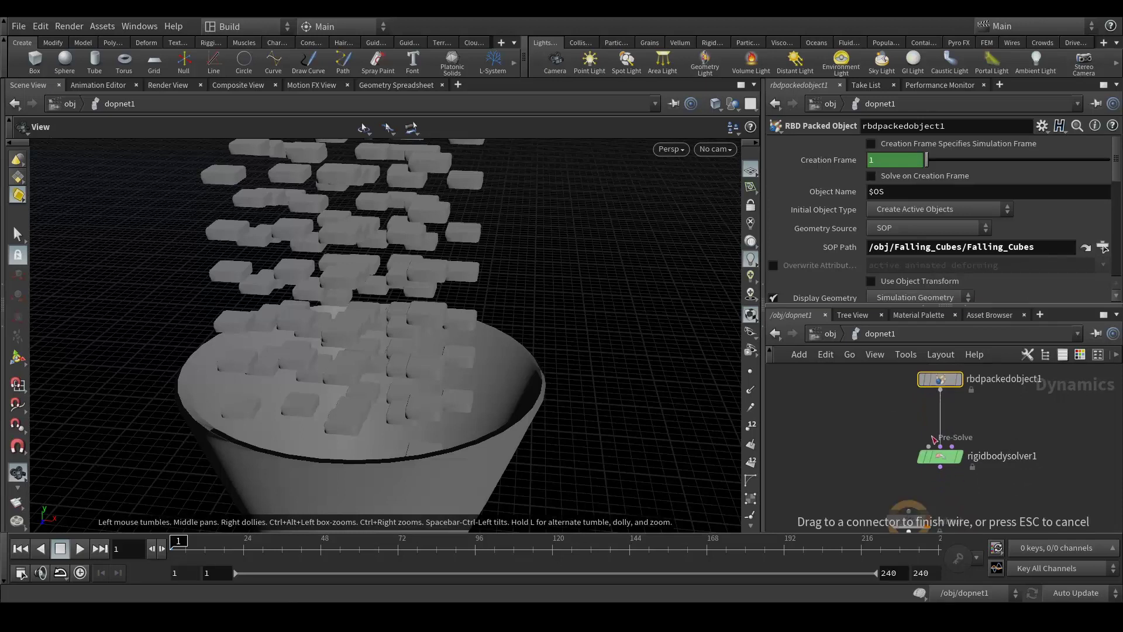
left_click(929, 447)
middle_click_drag(1021, 497, 1018, 459)
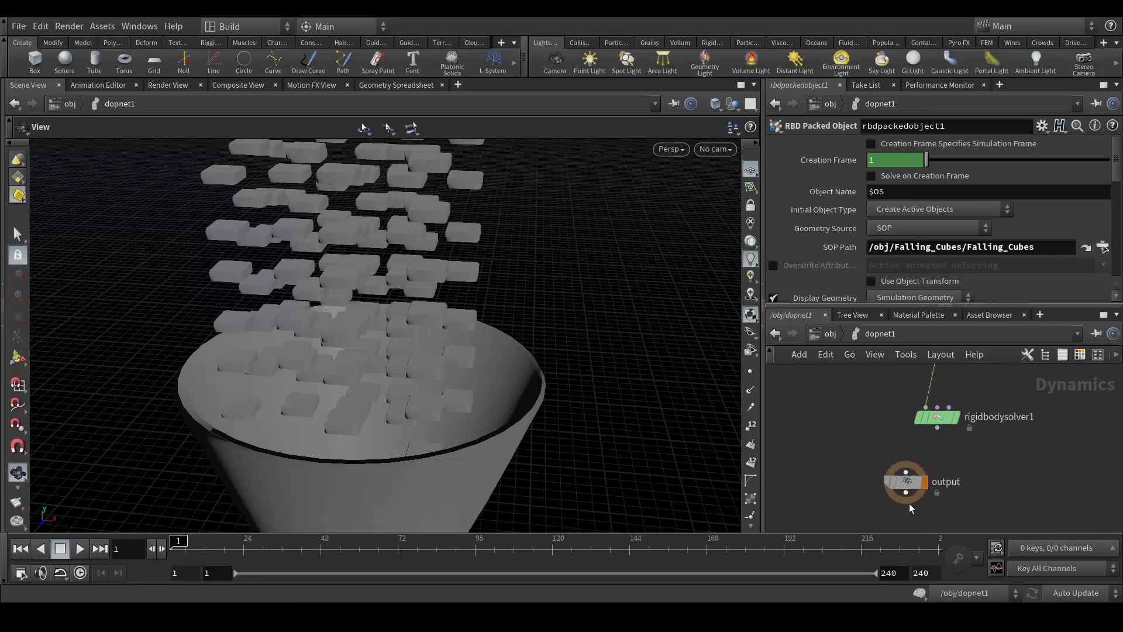
key("h")
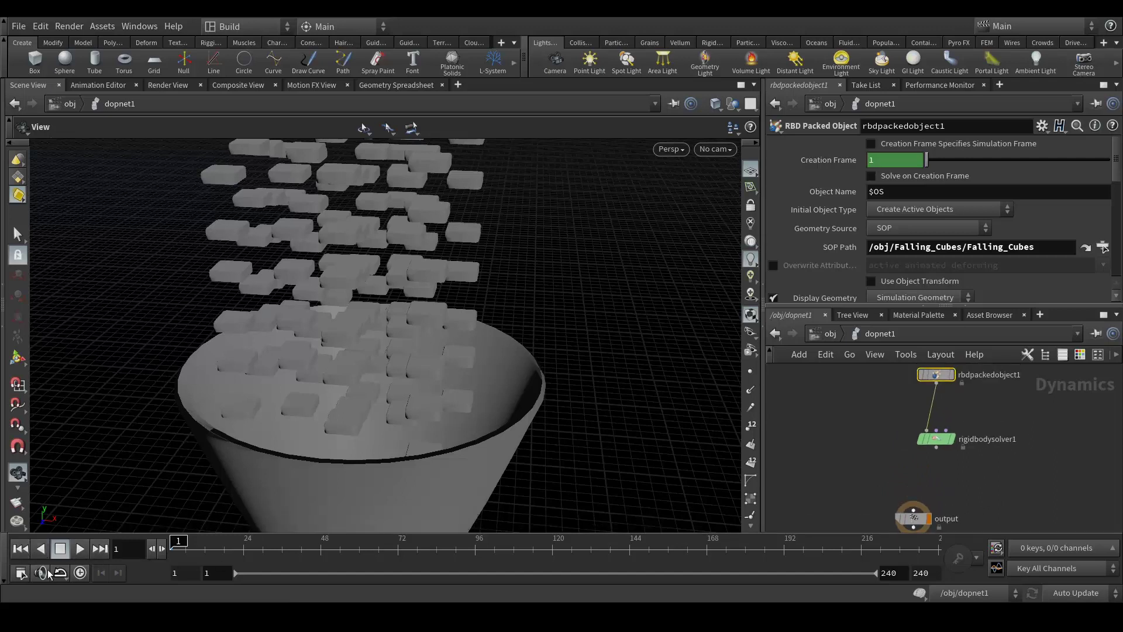
Play the simulation briefly to check the cubes' motion, and return to frame 1
left_click(79, 548)
left_click(79, 548)
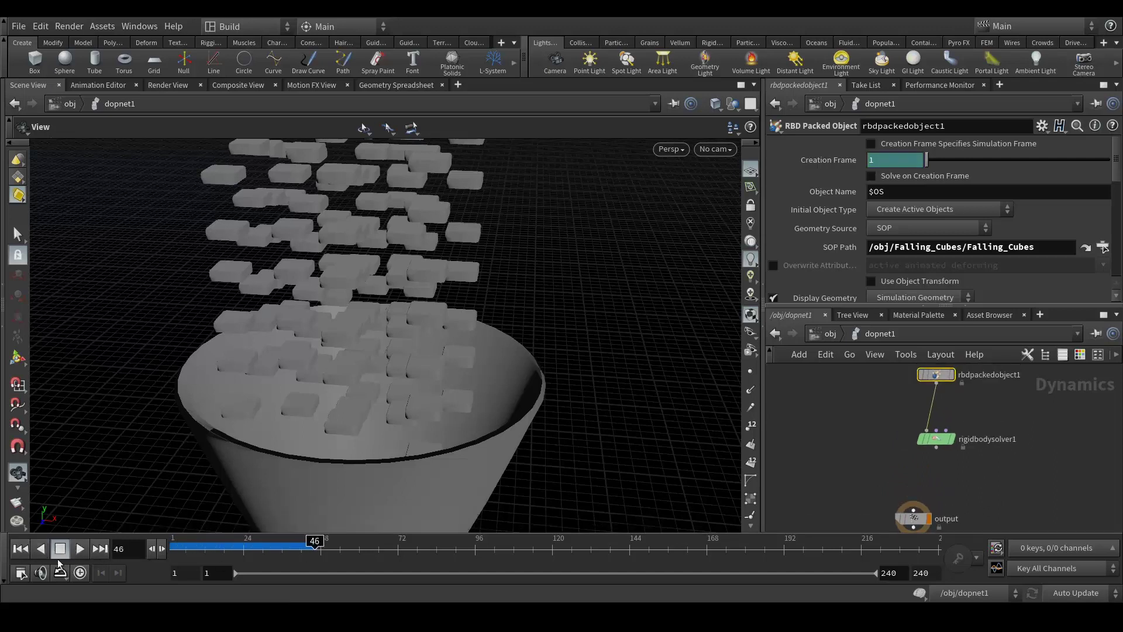
left_click(21, 549)
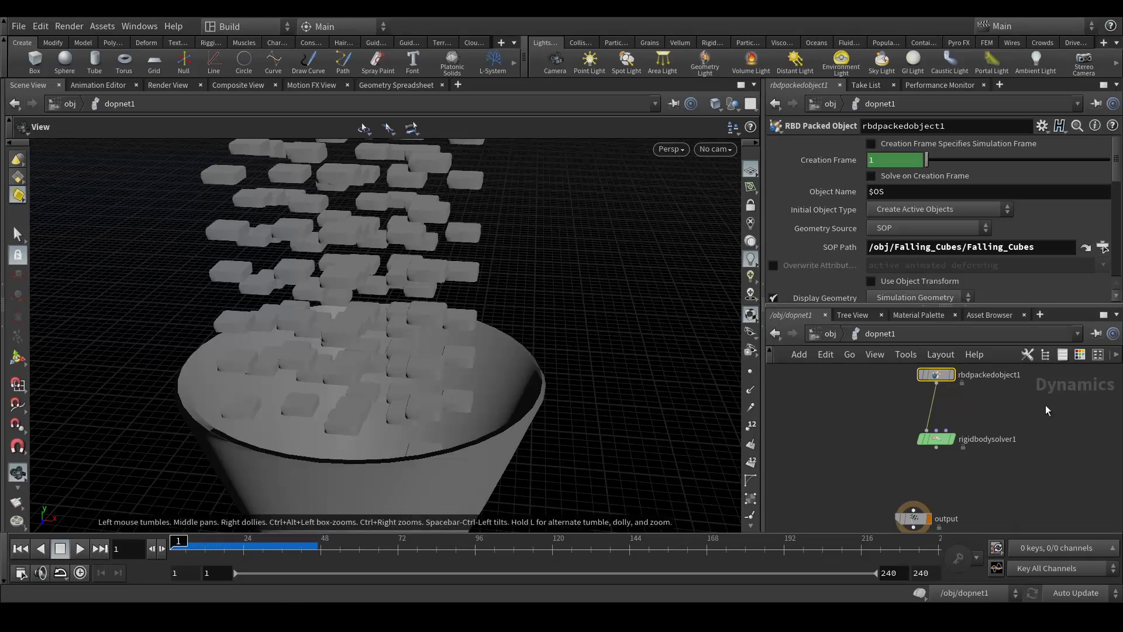
Bring rbdpackedobject1 and rigidbodysolver1 closer together and add a Gravity Force node just below the solver
middle_click_drag(898, 462, 870, 445)
left_click_drag(901, 423, 897, 402)
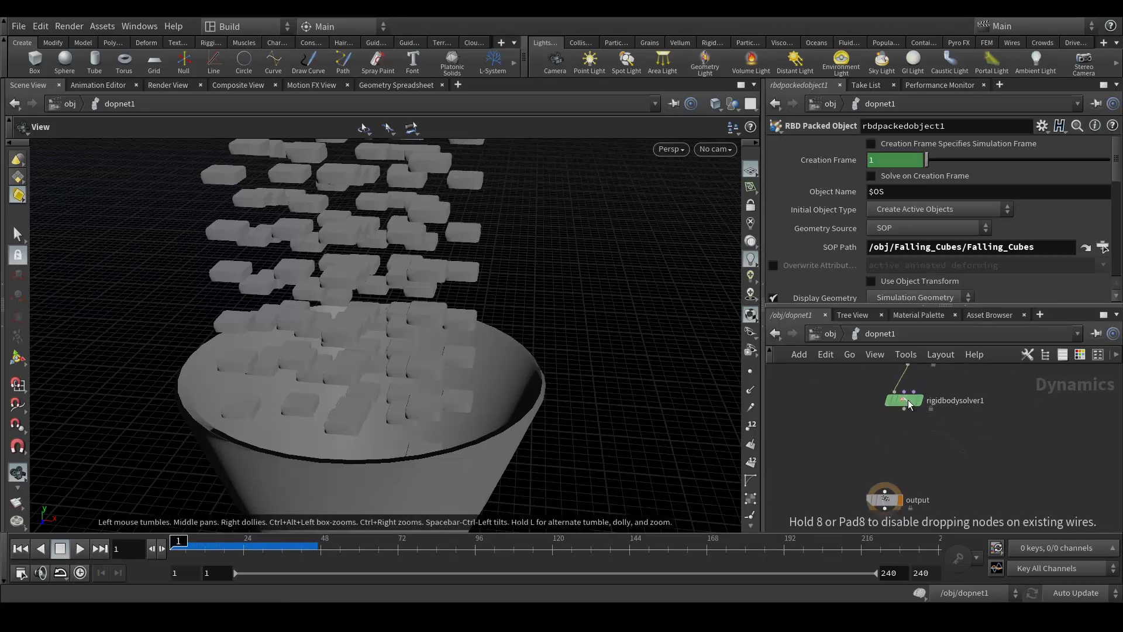
middle_click_drag(1027, 425, 1028, 458)
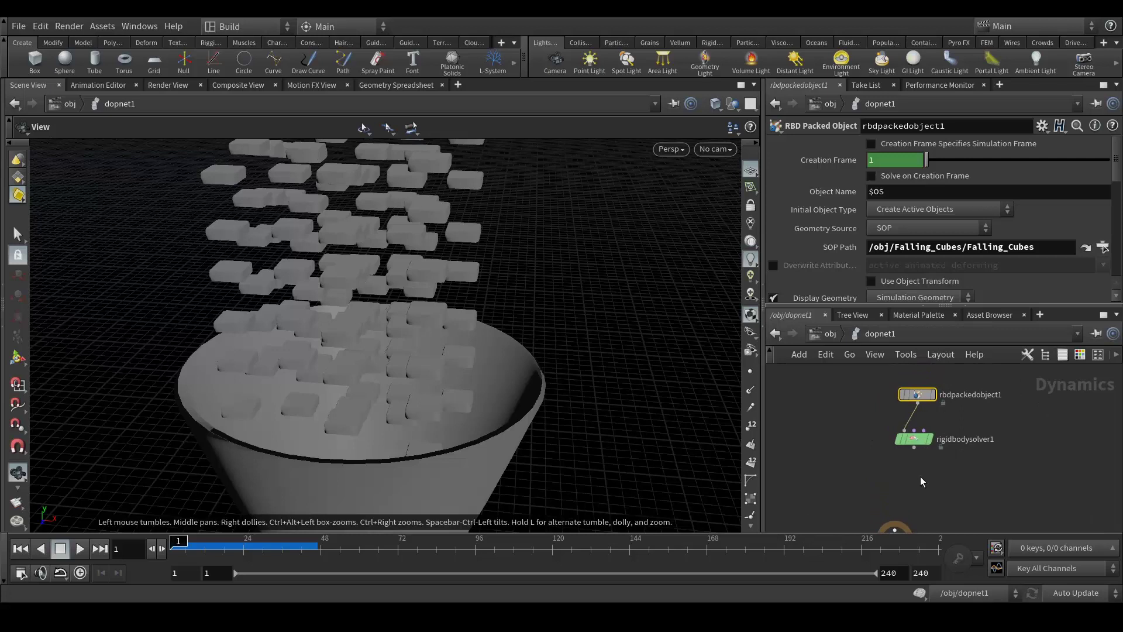
key("Tab")
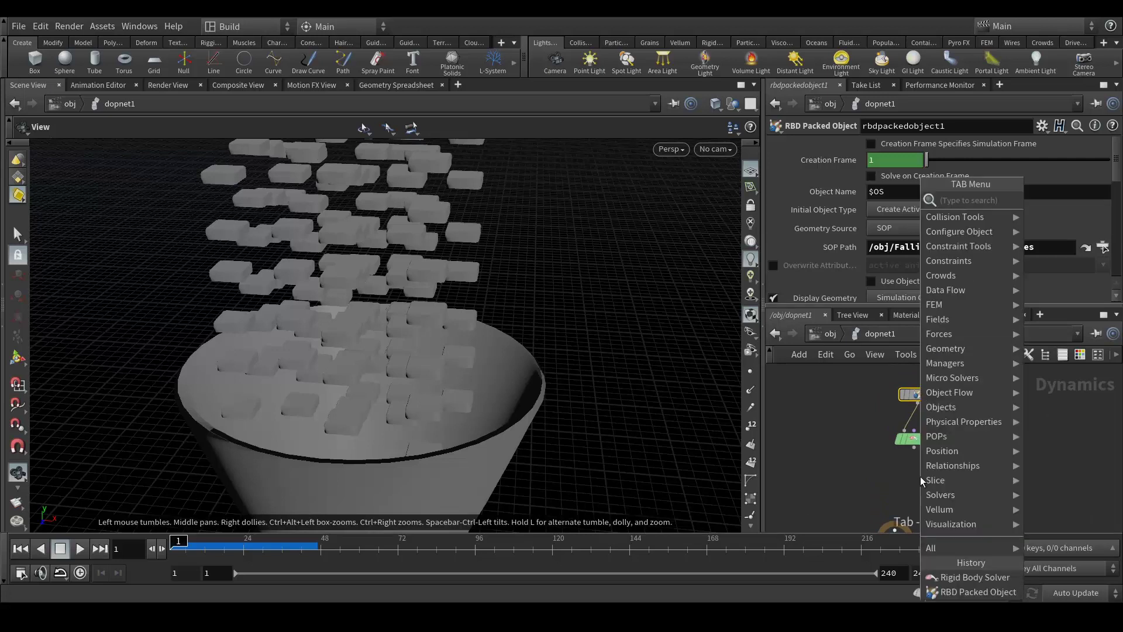
type("grav")
key("Return")
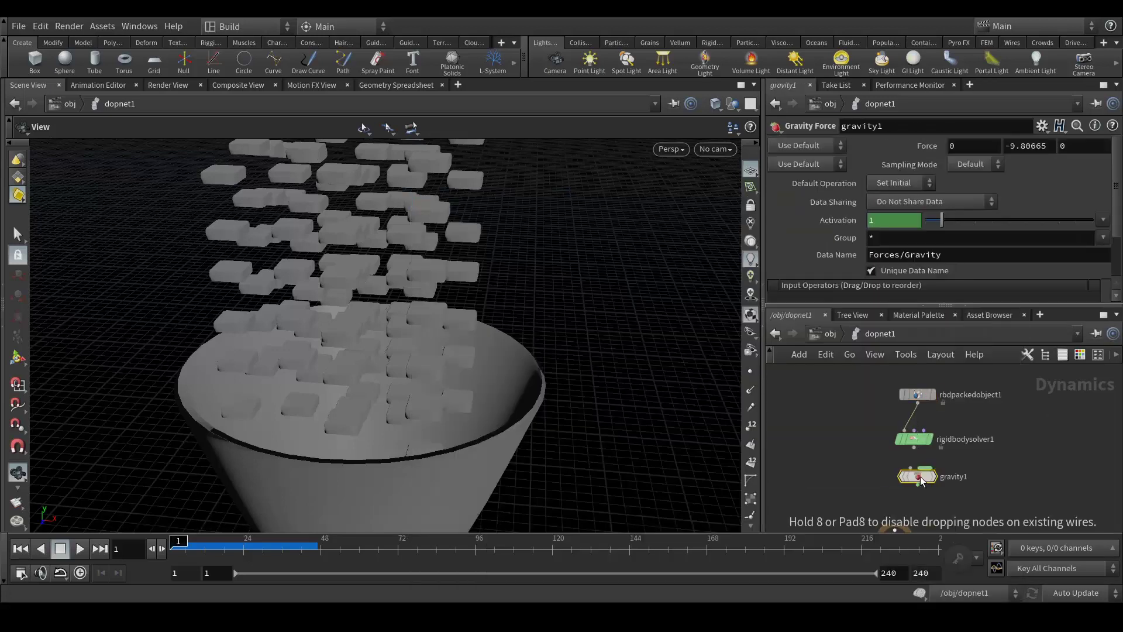
left_click(921, 479)
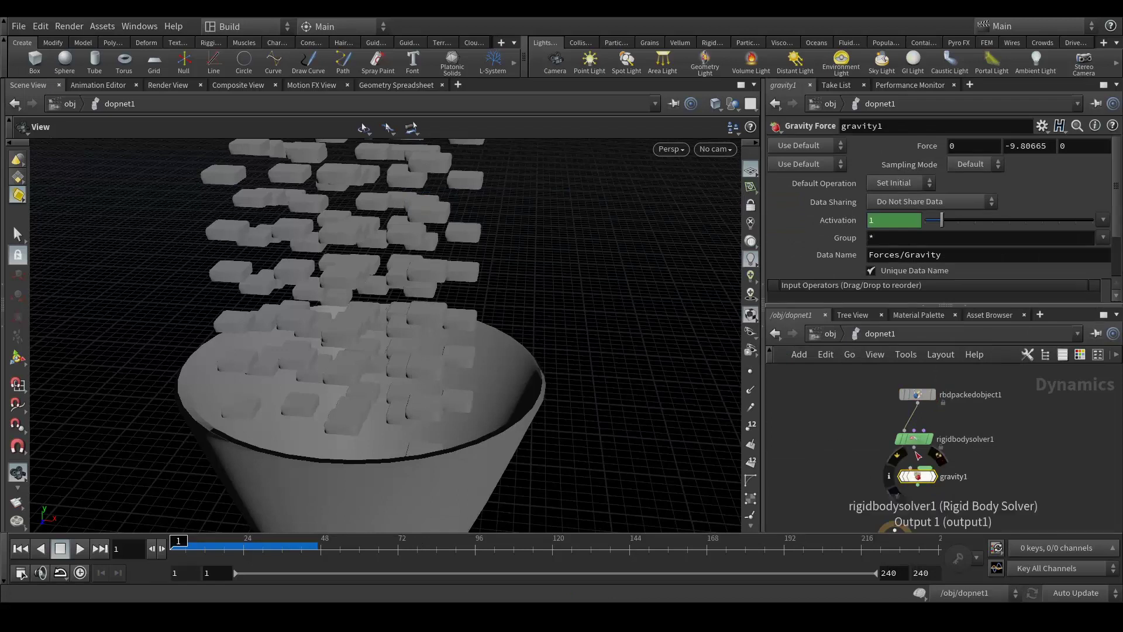
Wire rigidbodysolver1 into gravity1, and gravity1 into the output node
left_click_drag(915, 448, 917, 463)
left_click(917, 471)
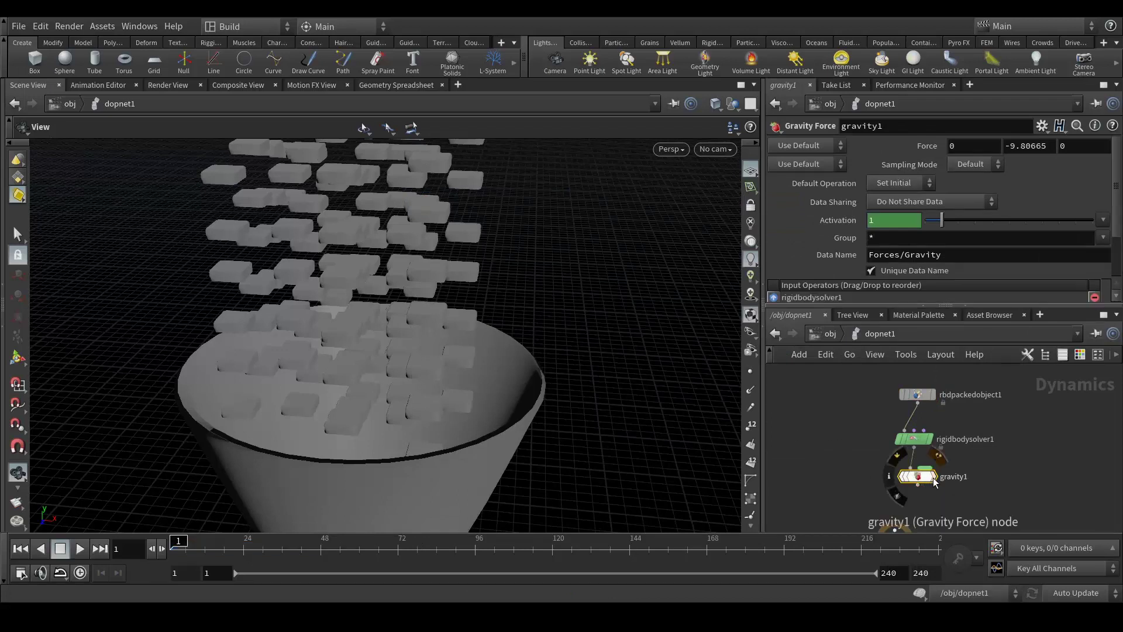
left_click(917, 484)
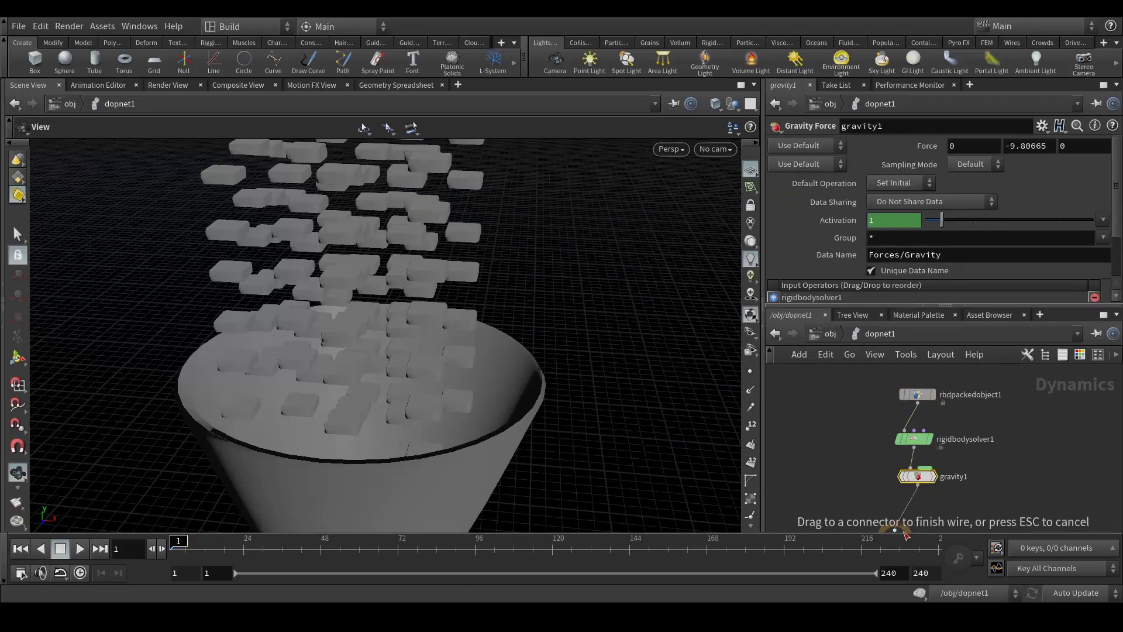
left_click(982, 474)
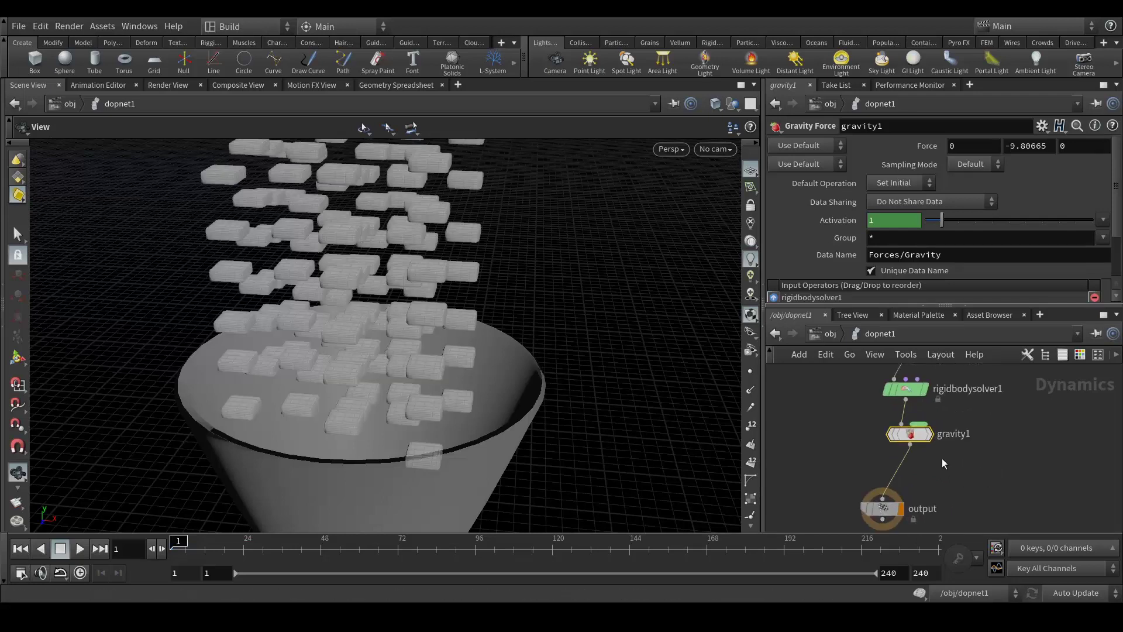
Play the simulation with gravity connected, rewind to frame 1 and read the warning on rigidbodysolver1
scroll(941, 458, "up", 2)
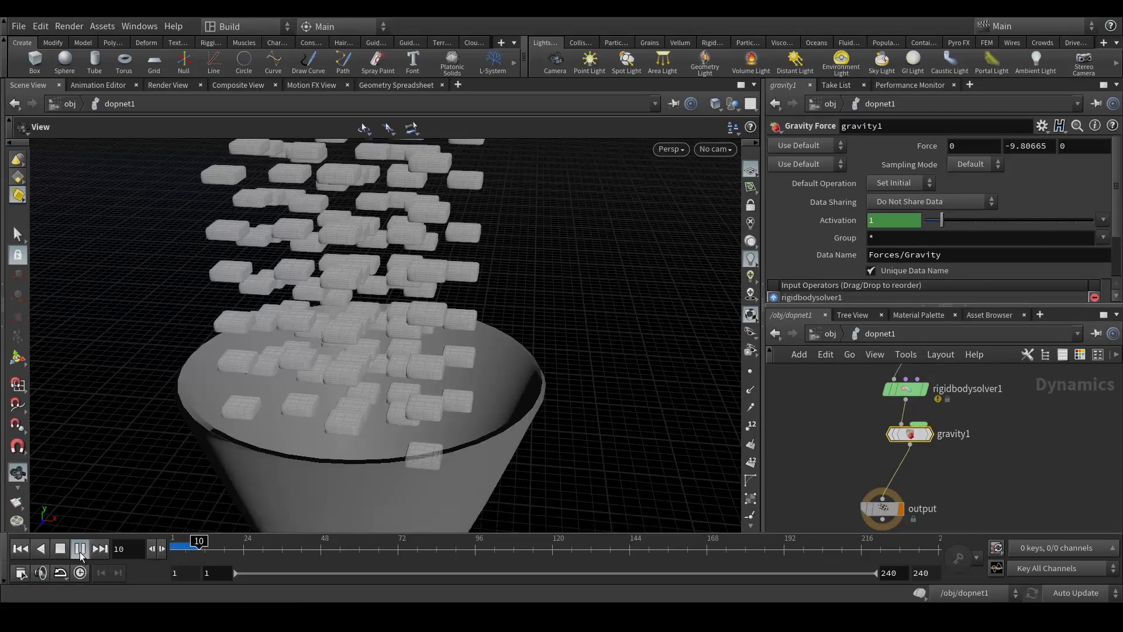
left_click(80, 549)
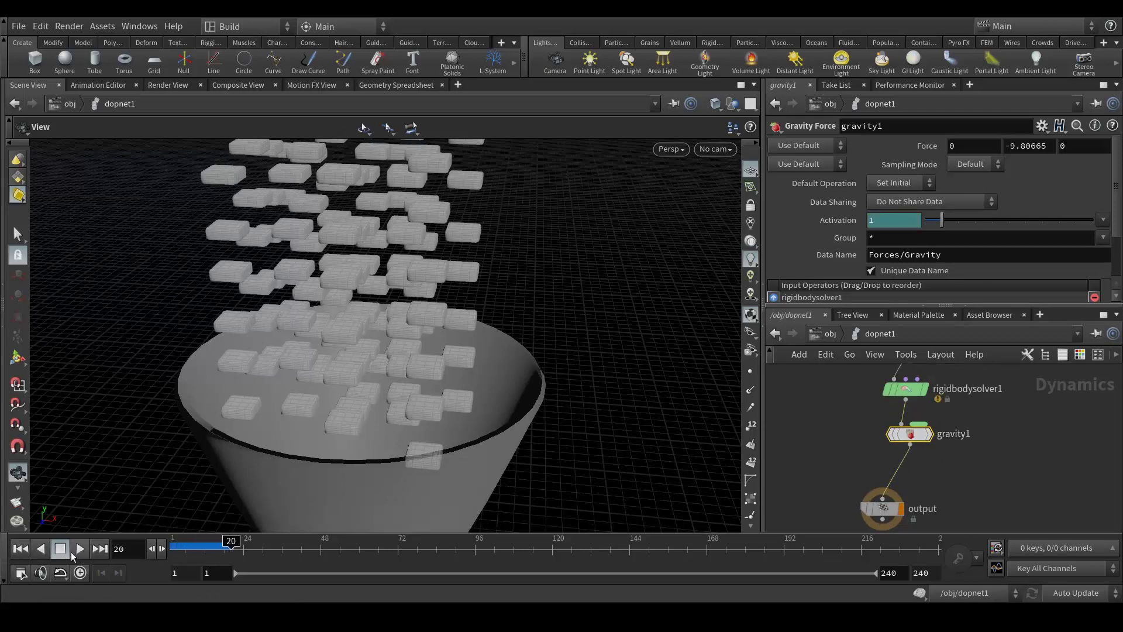
left_click(21, 550)
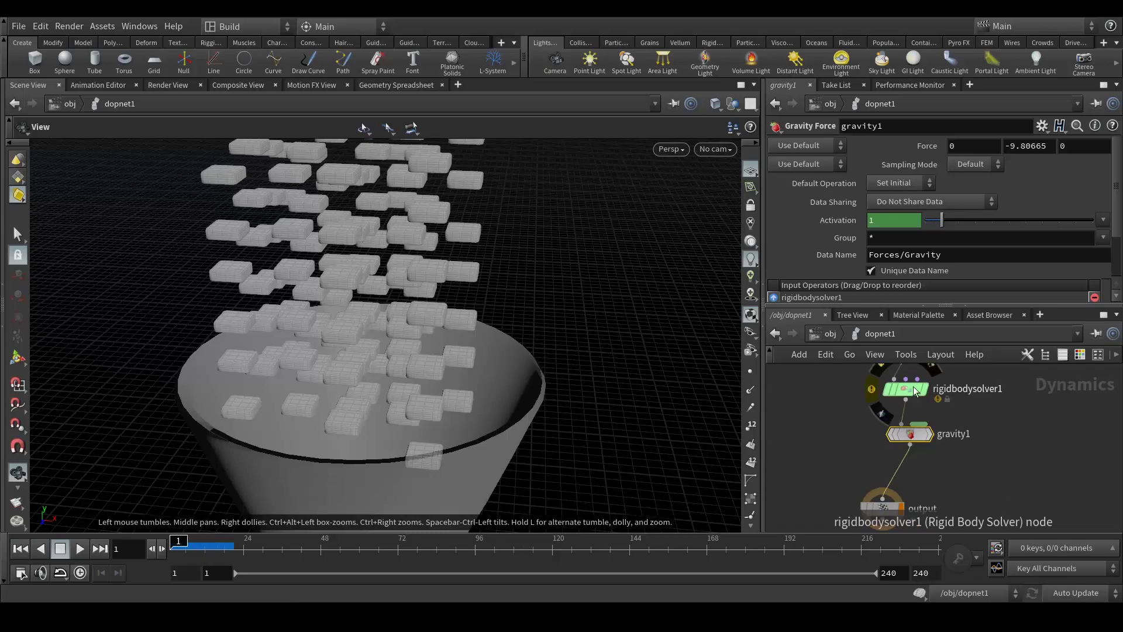
middle_click_drag(916, 390, 931, 452)
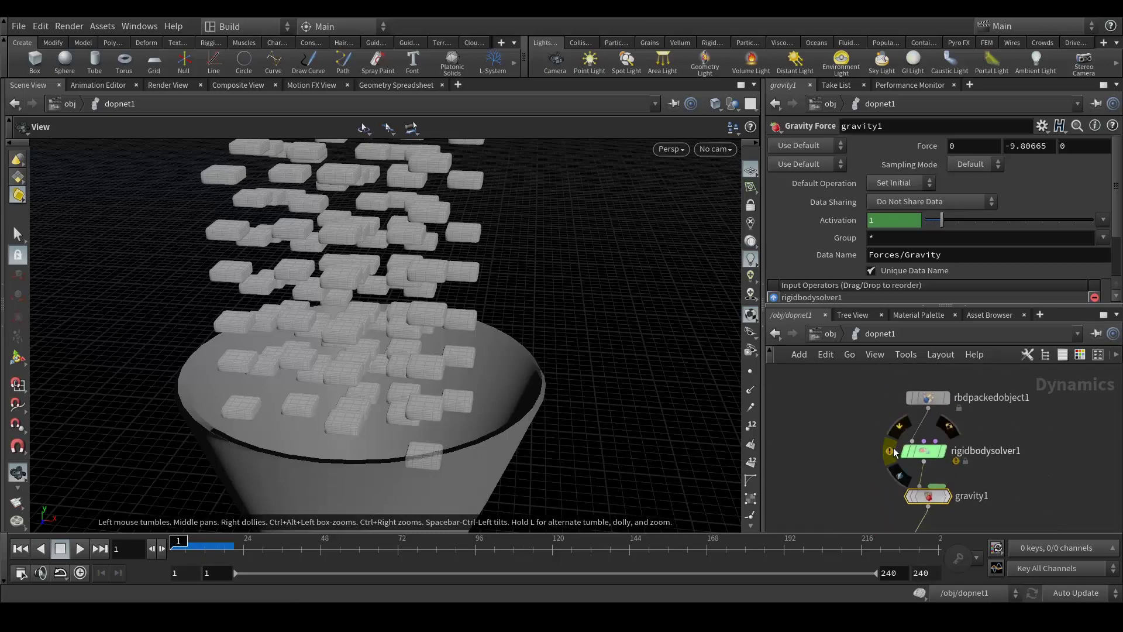
left_click(894, 452)
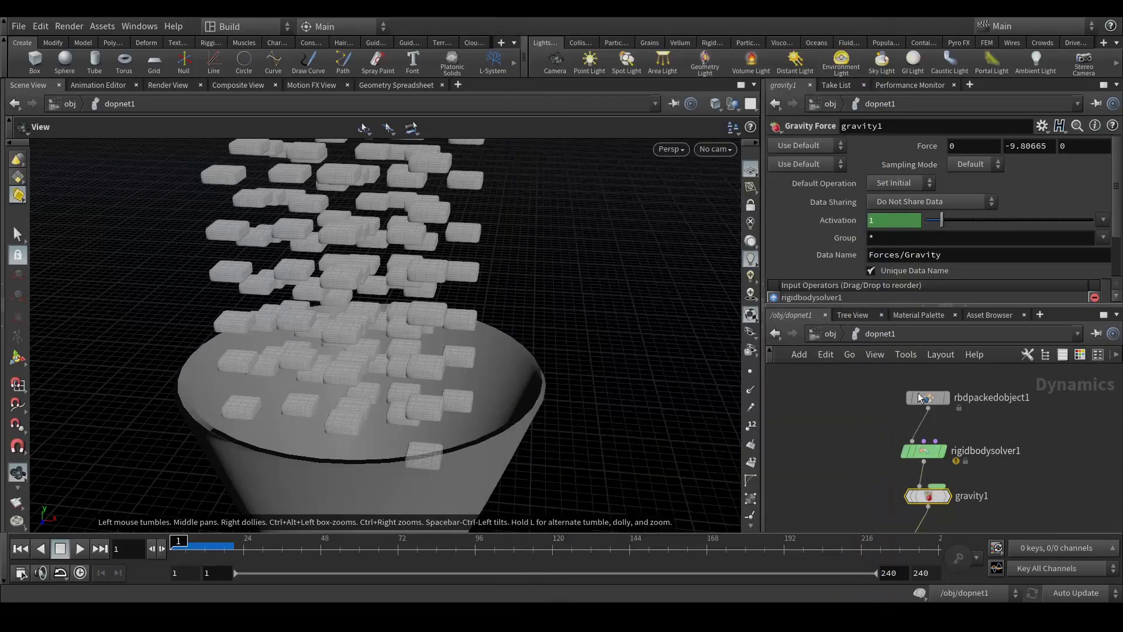
left_click(829, 332)
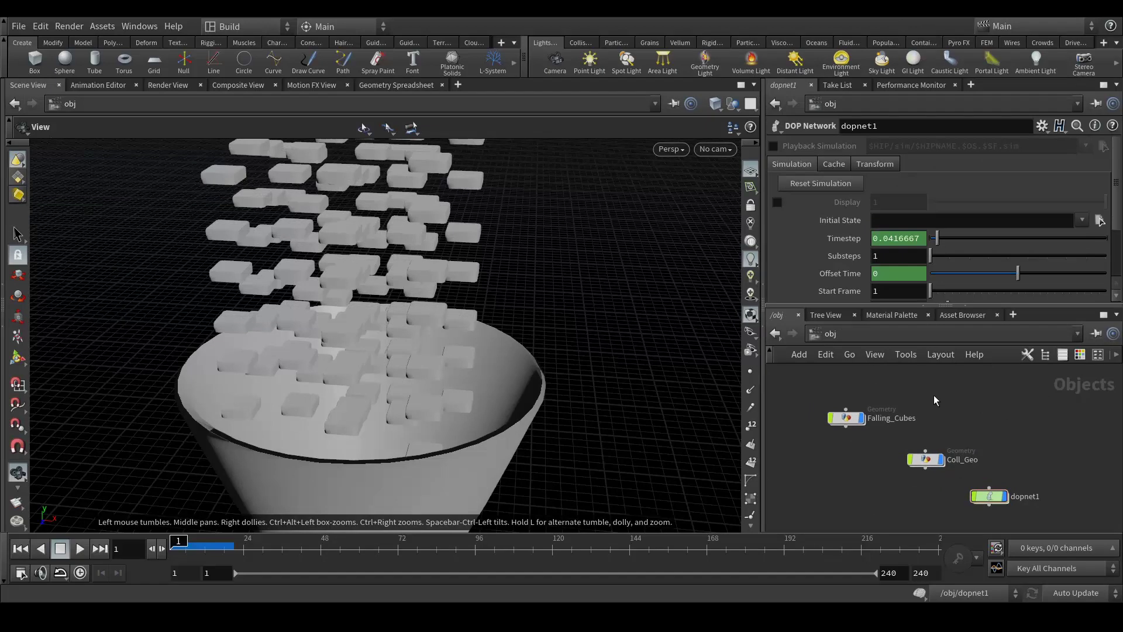
double_click(992, 502)
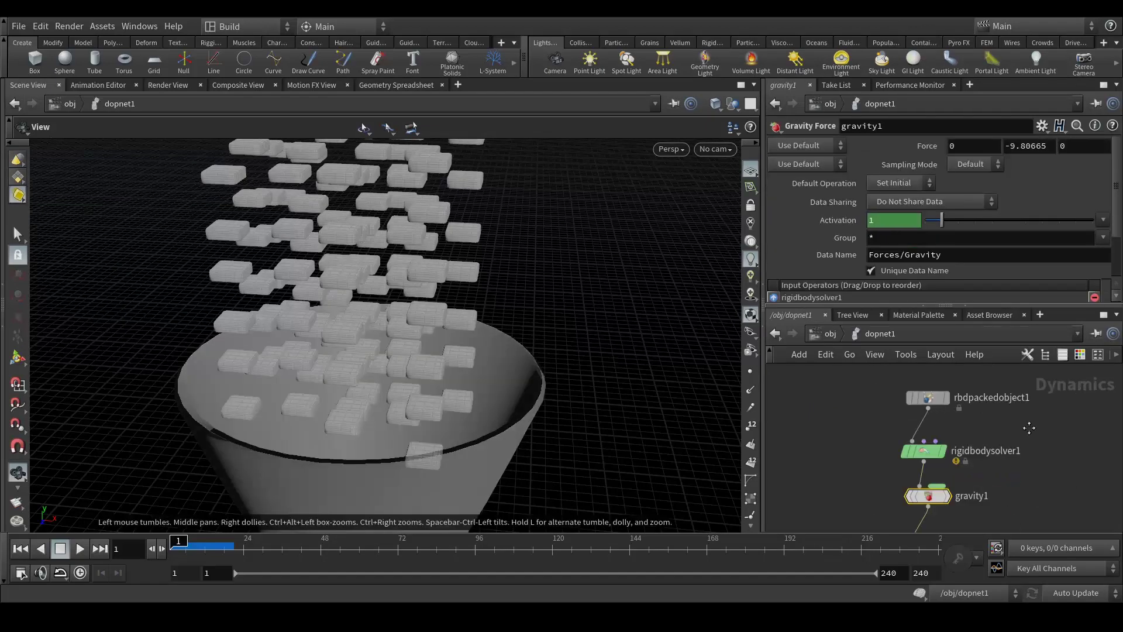
mouse_move(940, 423)
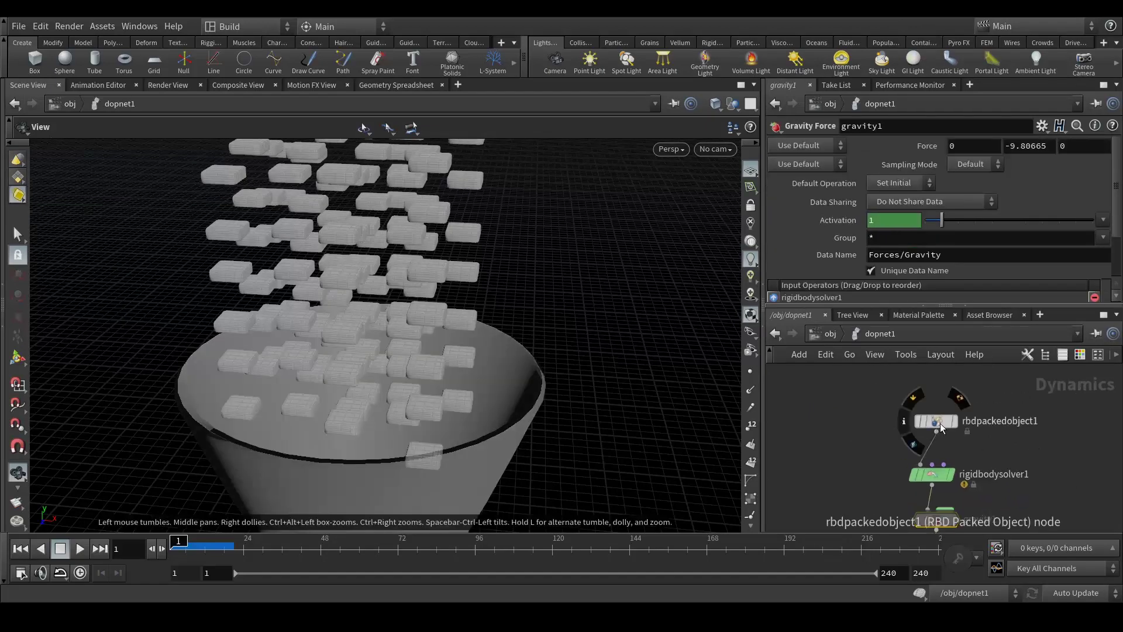
Go into the Falling_Cubes geometry and insert an Assemble node between subdivide1 and the Falling_Cubes null
left_click(828, 333)
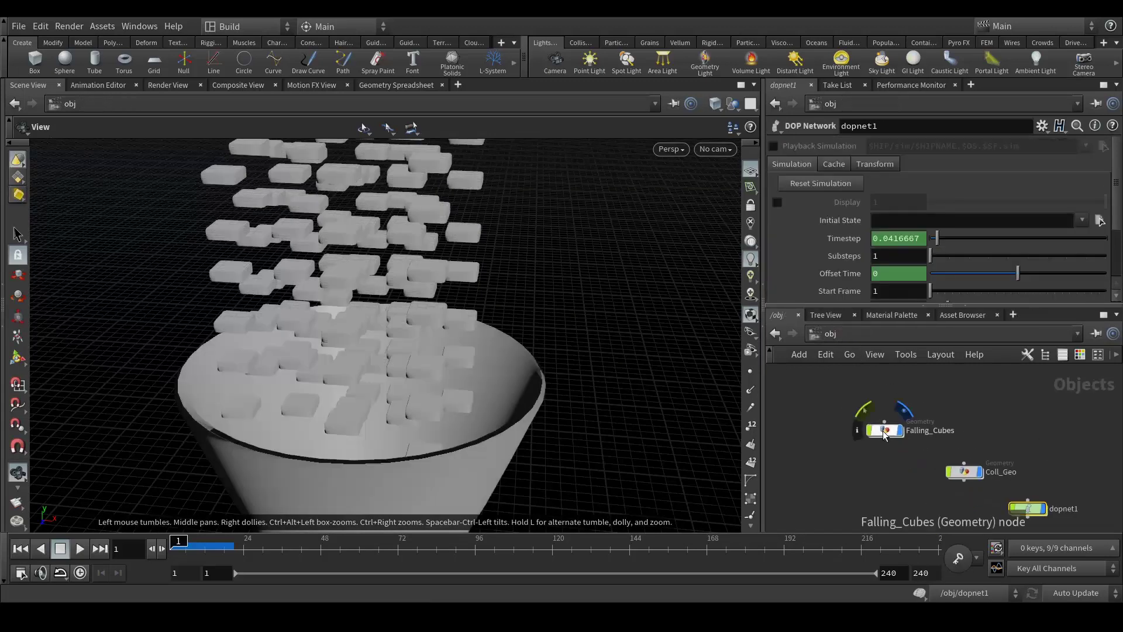
double_click(883, 433)
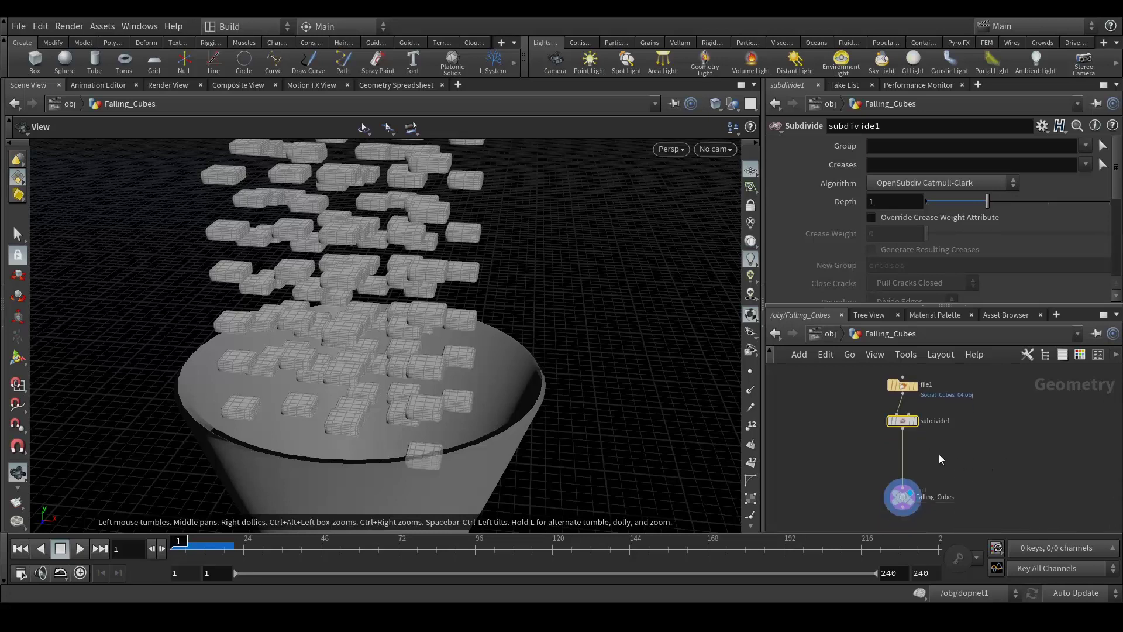
middle_click_drag(939, 454, 952, 468)
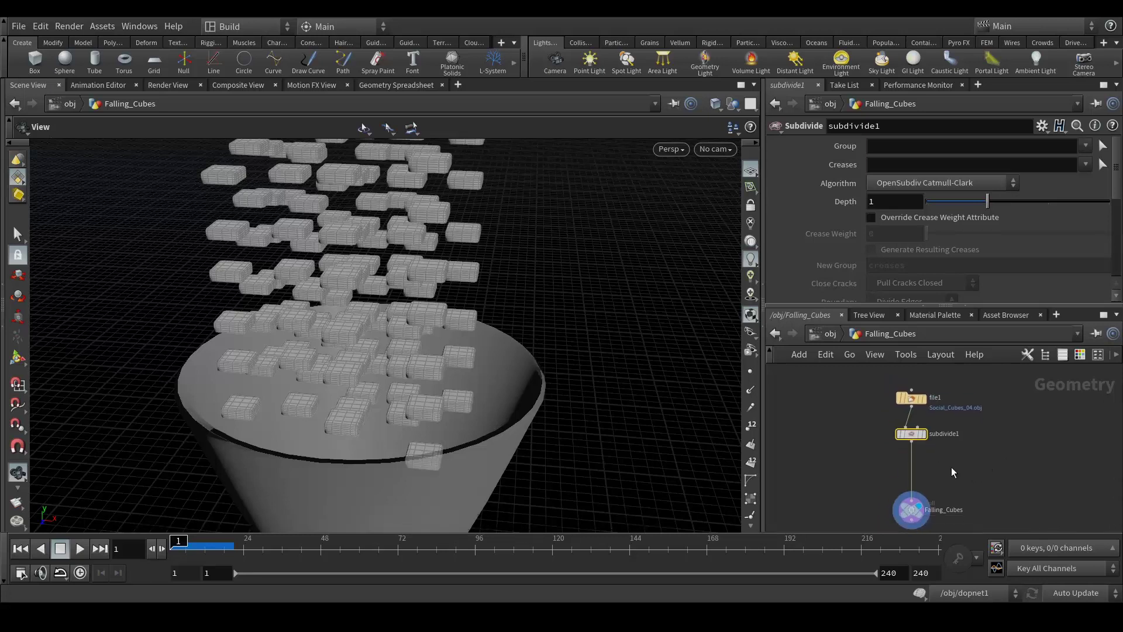
key("Tab")
type("ass")
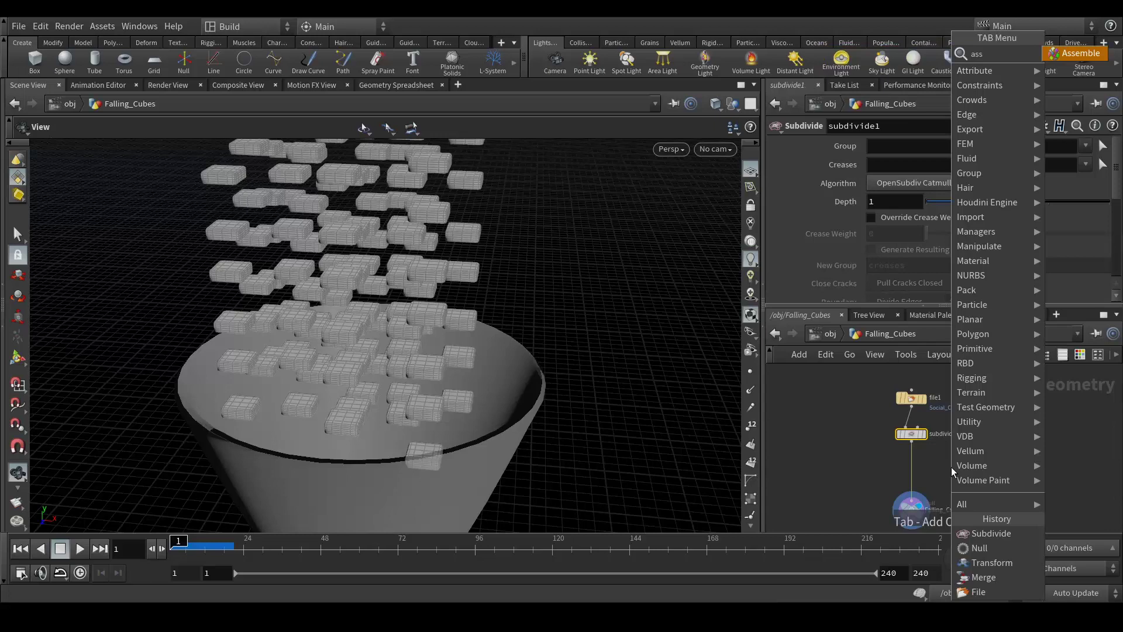
key("Return")
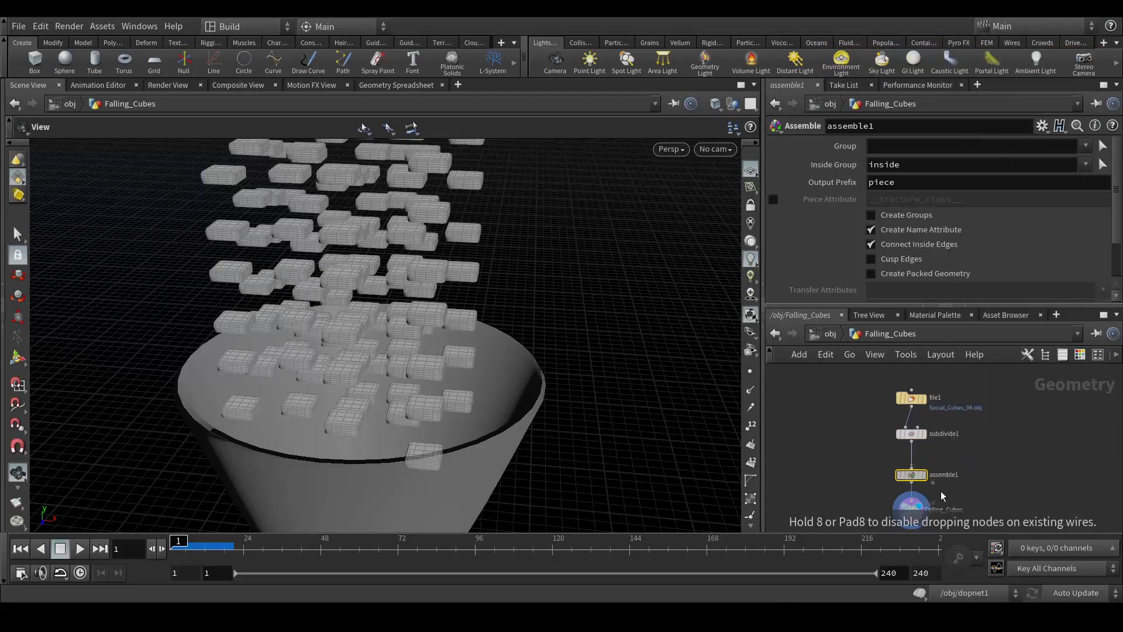
left_click(941, 490)
middle_click_drag(987, 442, 995, 463)
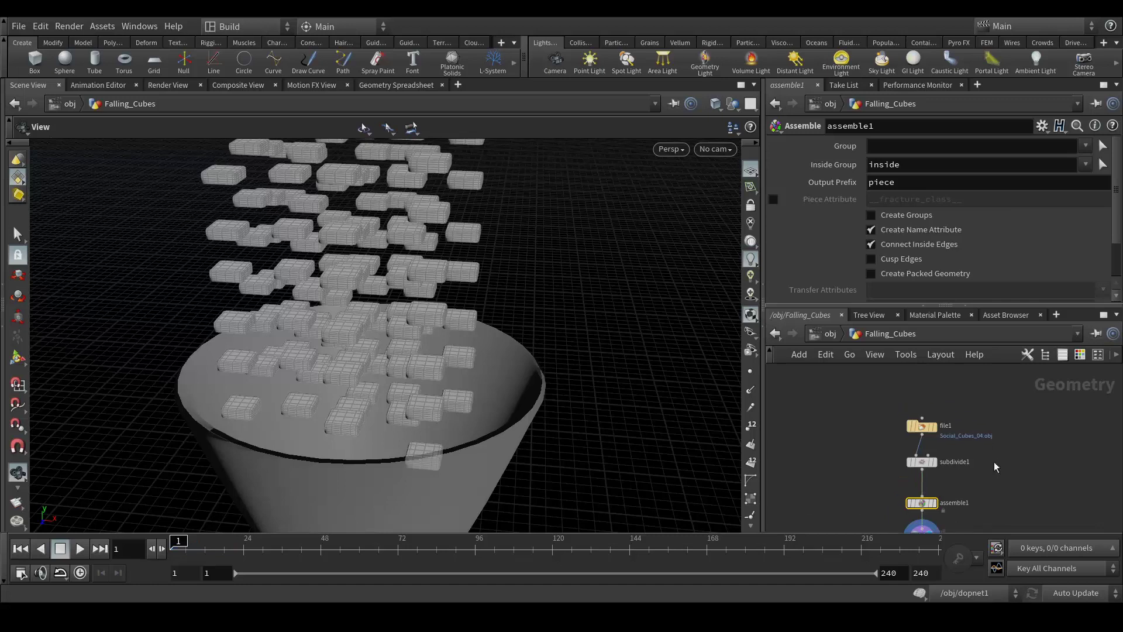
Examine file1's node information for its attributes and primitive groups, and close it
scroll(979, 461, "up", 3)
middle_click_drag(1016, 500, 1048, 478)
mouse_move(933, 381)
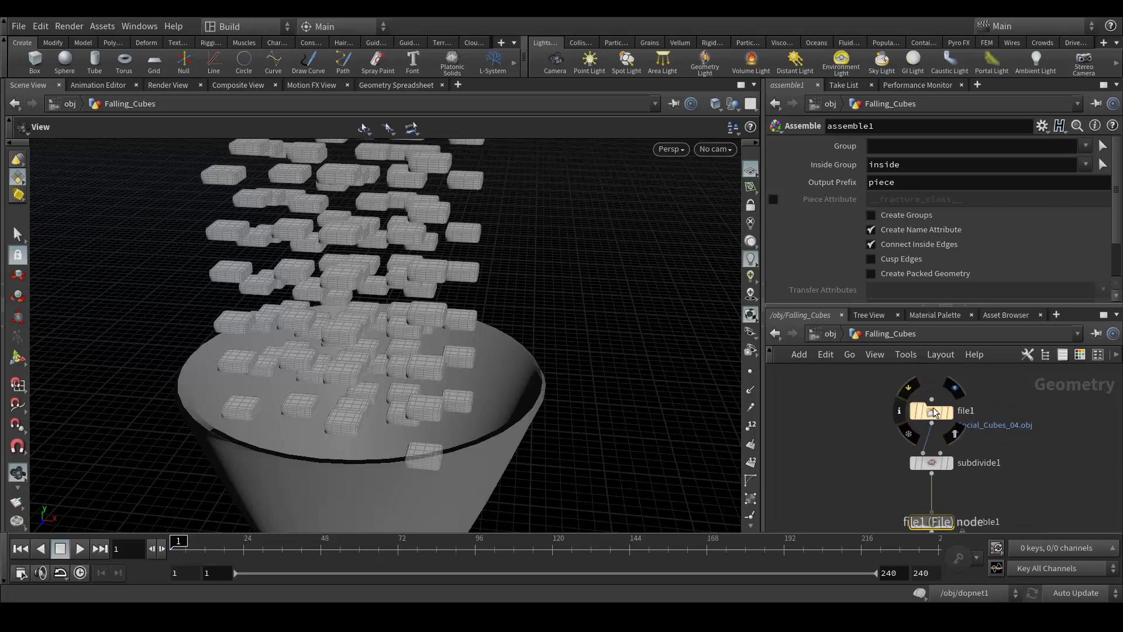
left_click(901, 412)
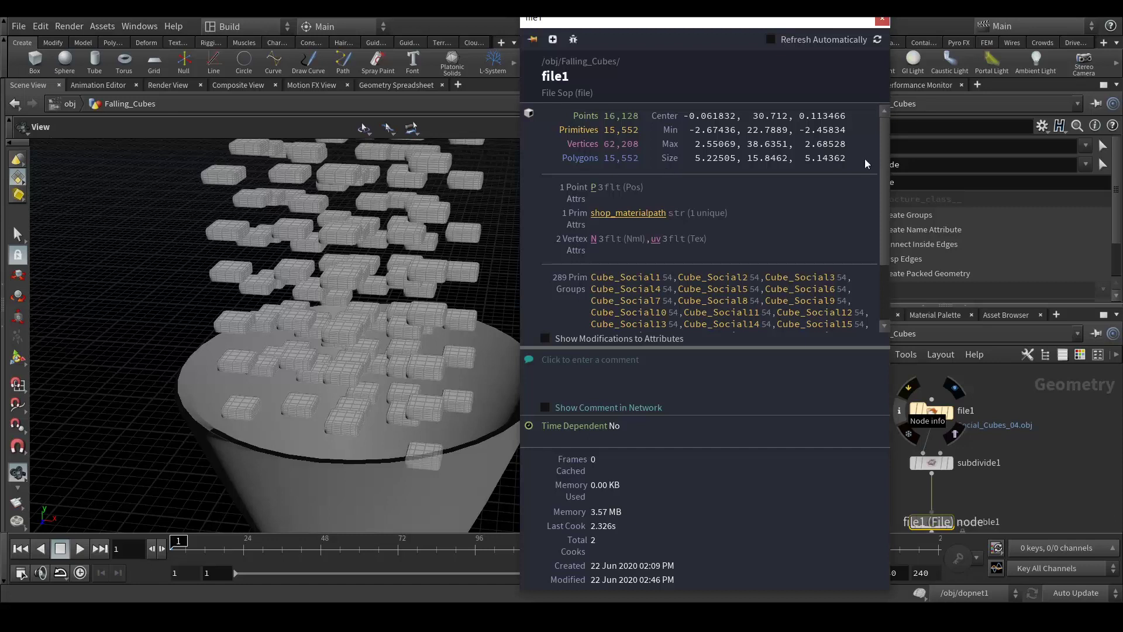
left_click(884, 20)
Examine subdivide1's node information for its geometry counts and attributes, and close it
middle_click_drag(919, 480, 916, 404)
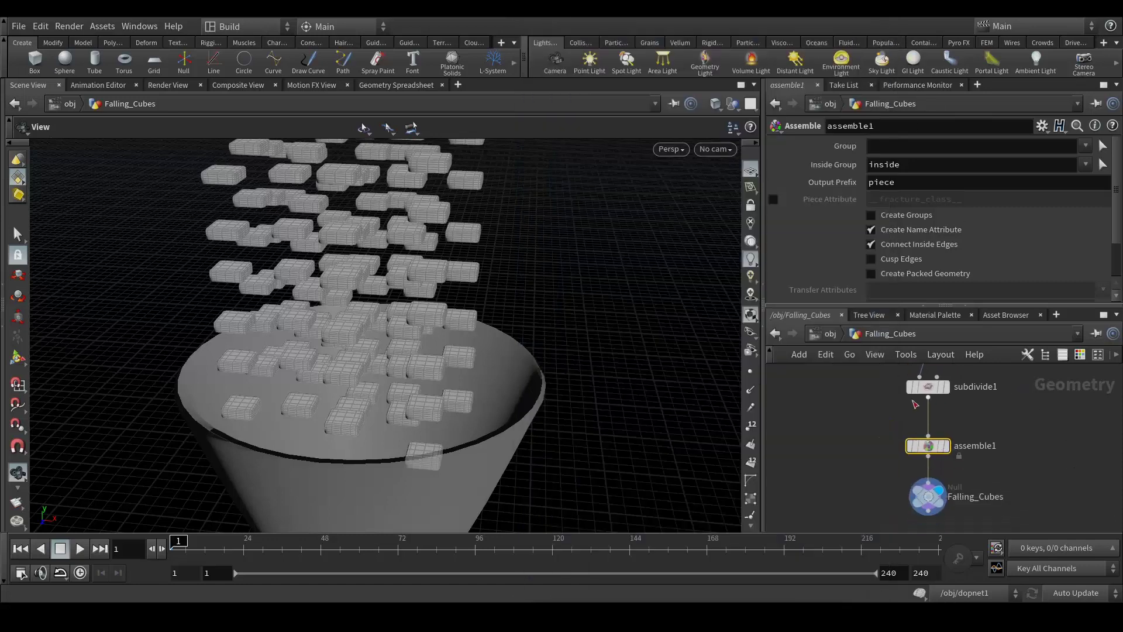
left_click(897, 387)
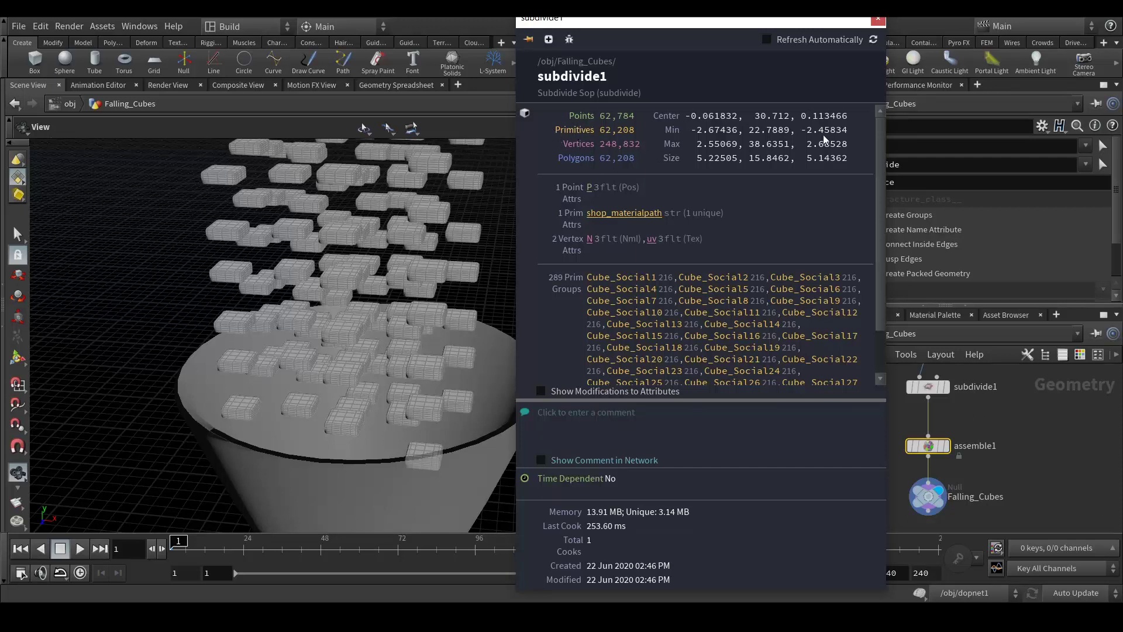
left_click(878, 19)
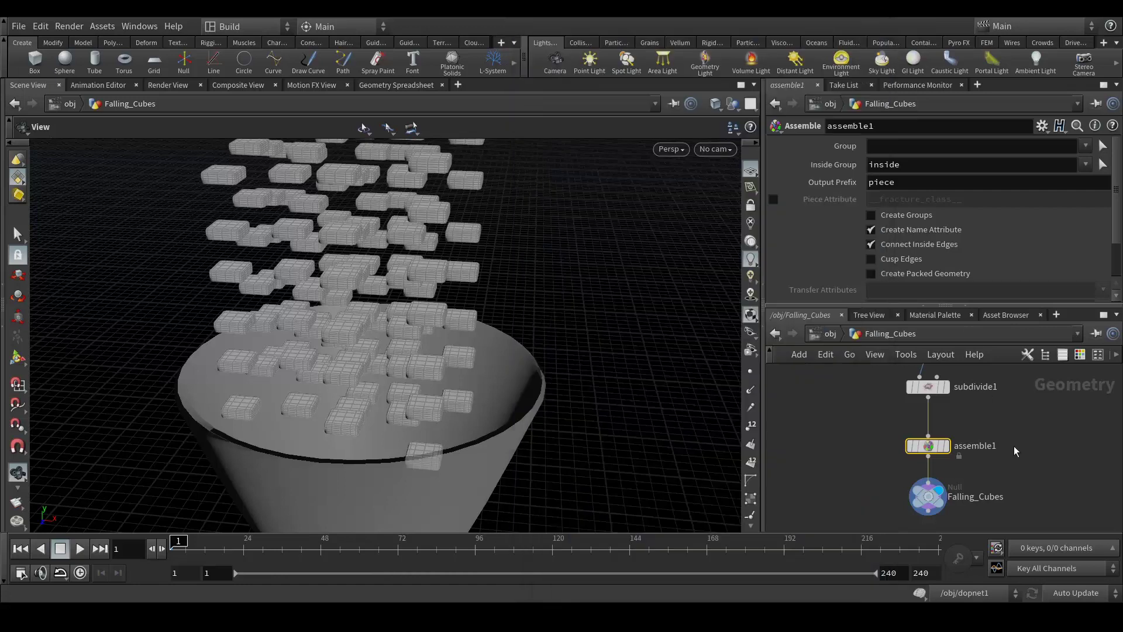
Open assemble1's node information to check which primitive attributes the node adds
middle_click_drag(1013, 446, 1013, 416)
mouse_move(925, 419)
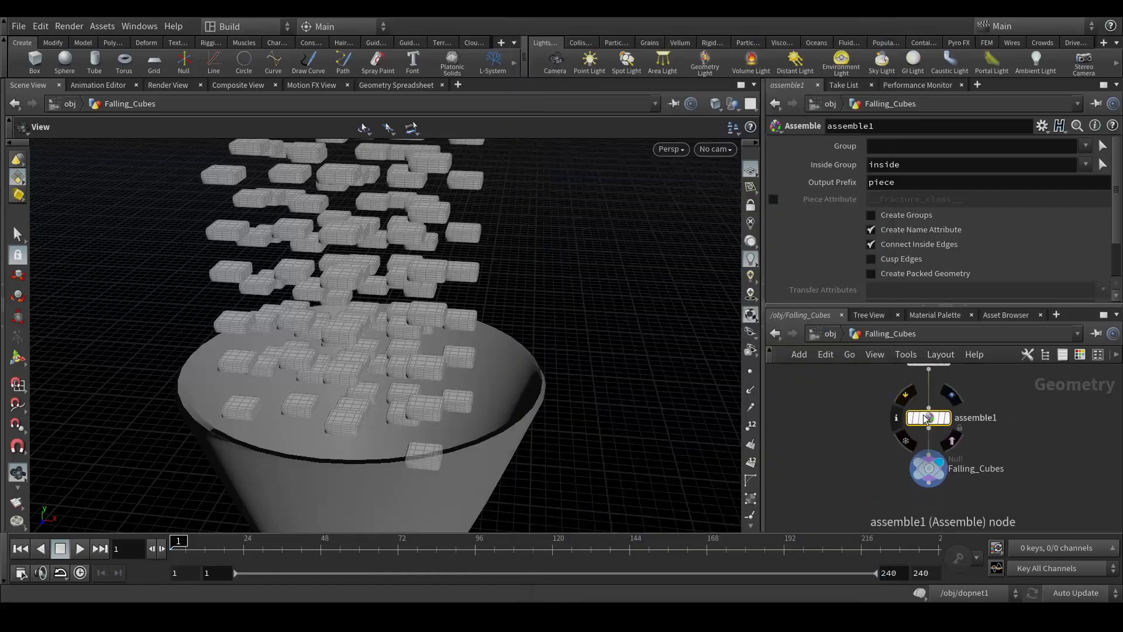
left_click(896, 417)
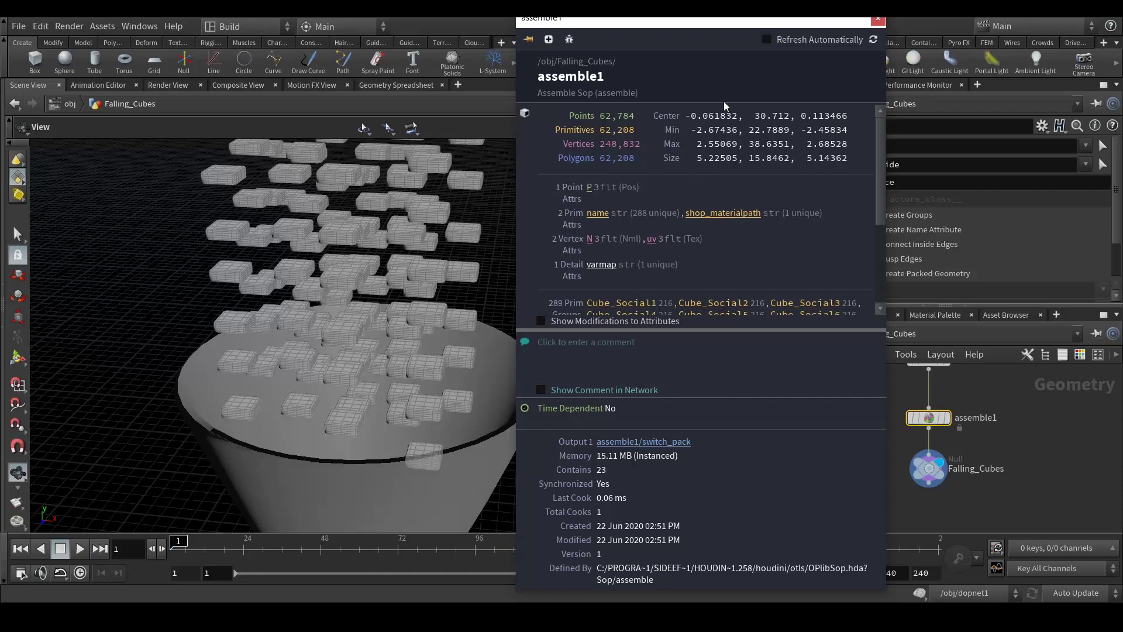
Enable Create Packed Geometry on assemble1 and recheck its node information for the packed pieces and attributes
left_click_drag(742, 23, 644, 19)
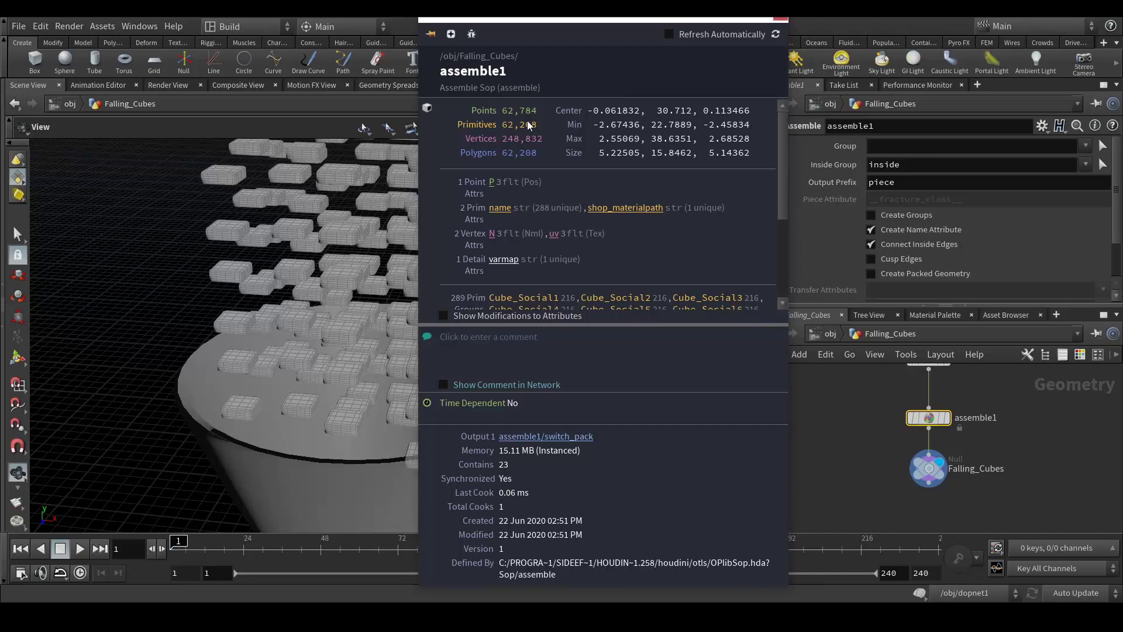
left_click(781, 20)
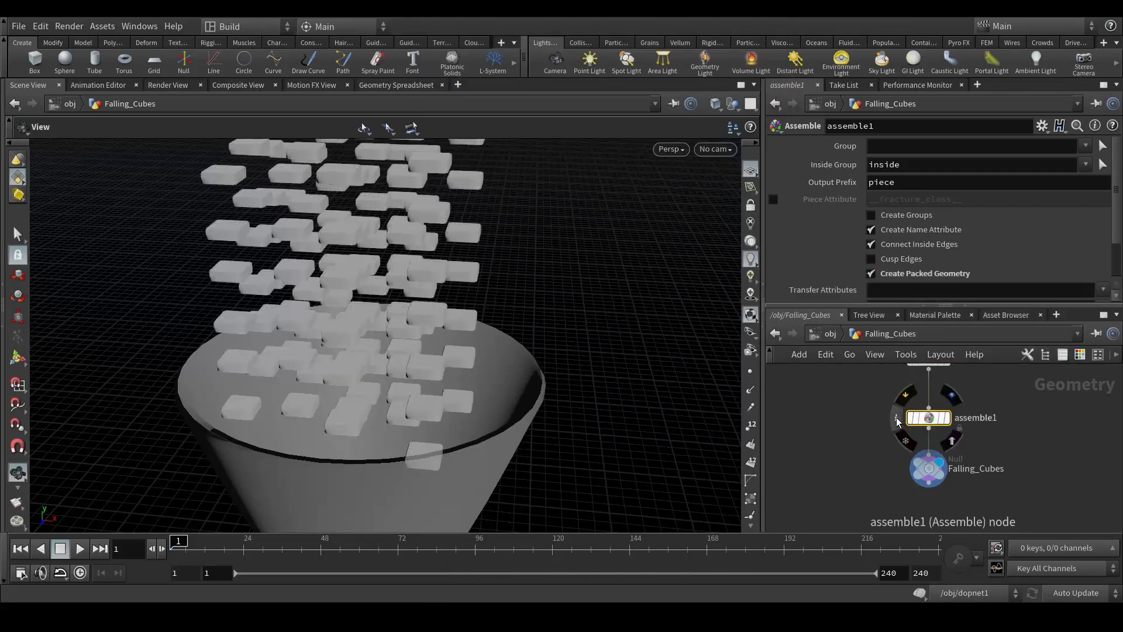
left_click(896, 419)
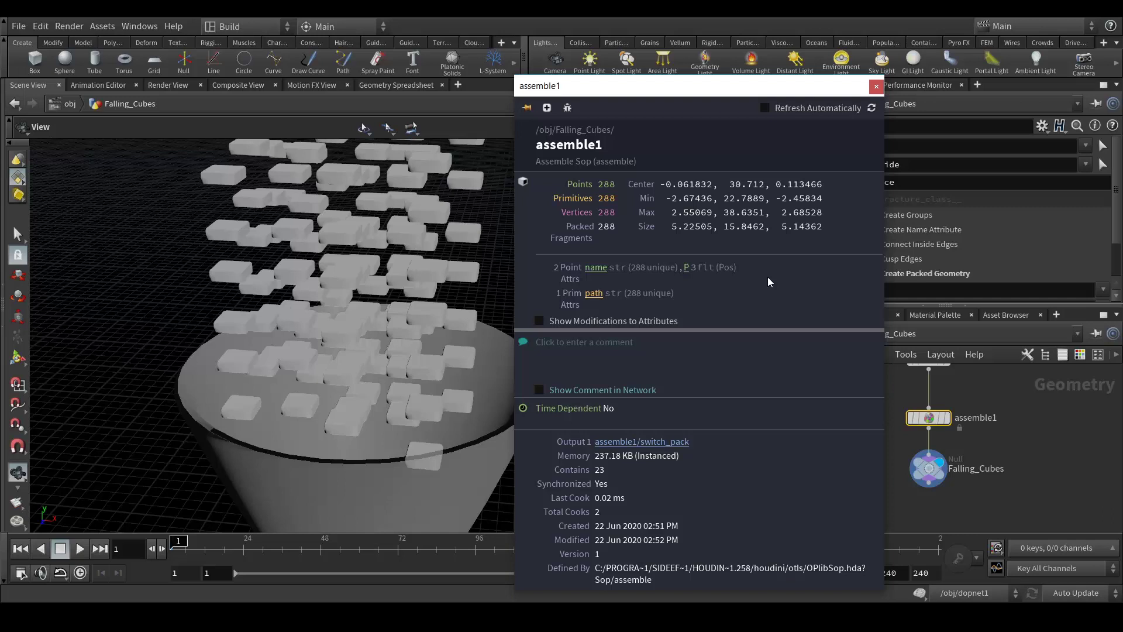
left_click(876, 88)
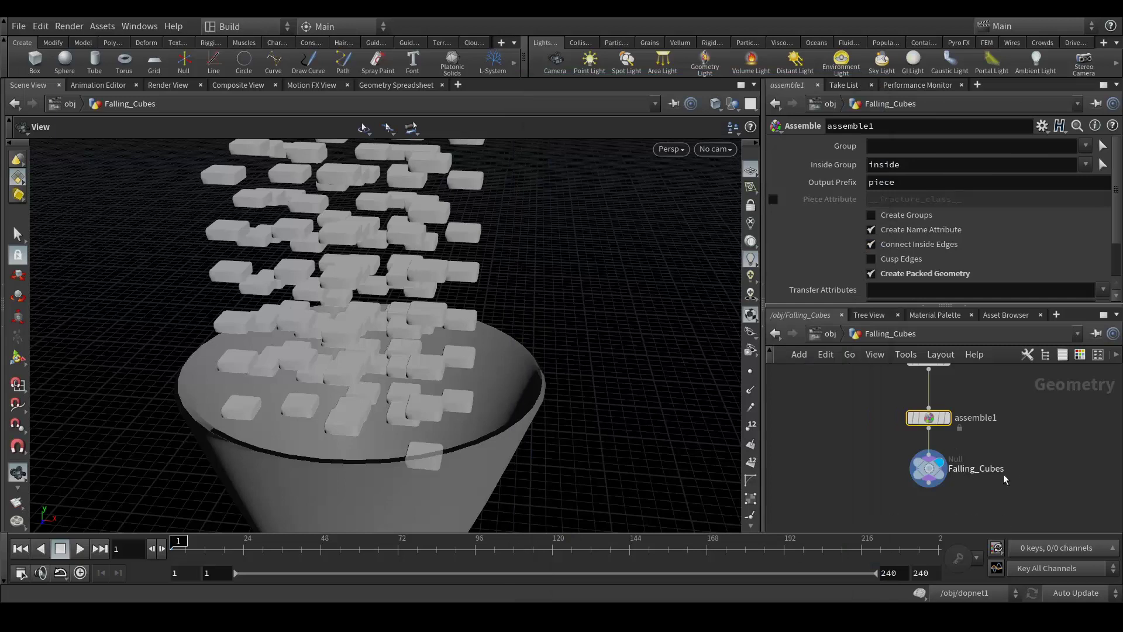
Go into dopnet1, play and scrub the start of the simulation to check the falling cubes, and return to frame 1
left_click(830, 334)
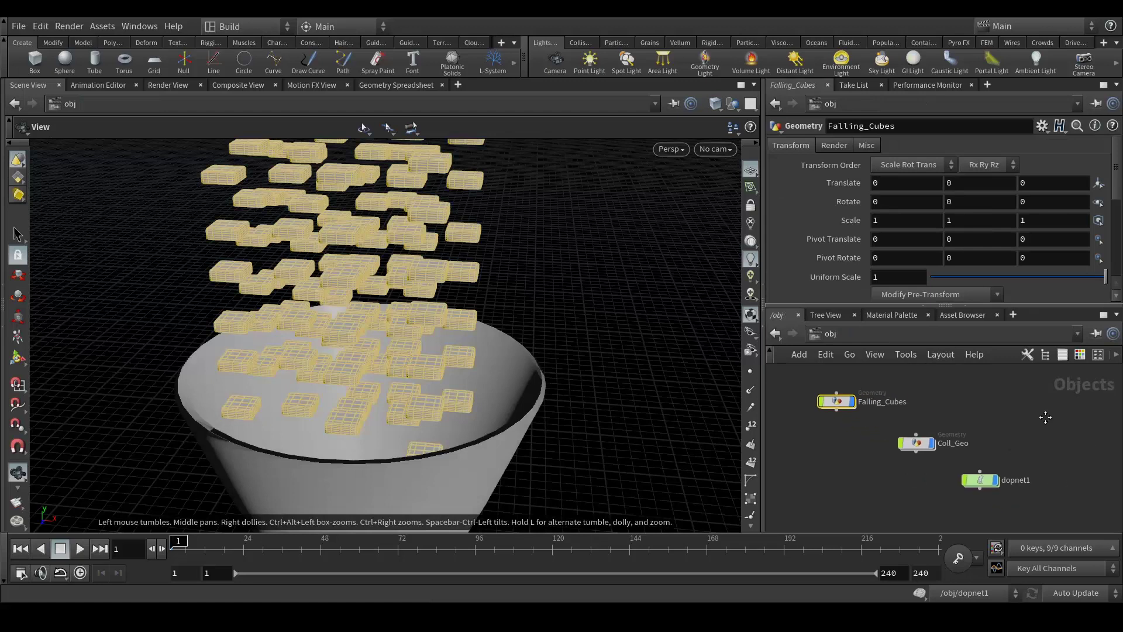
double_click(964, 451)
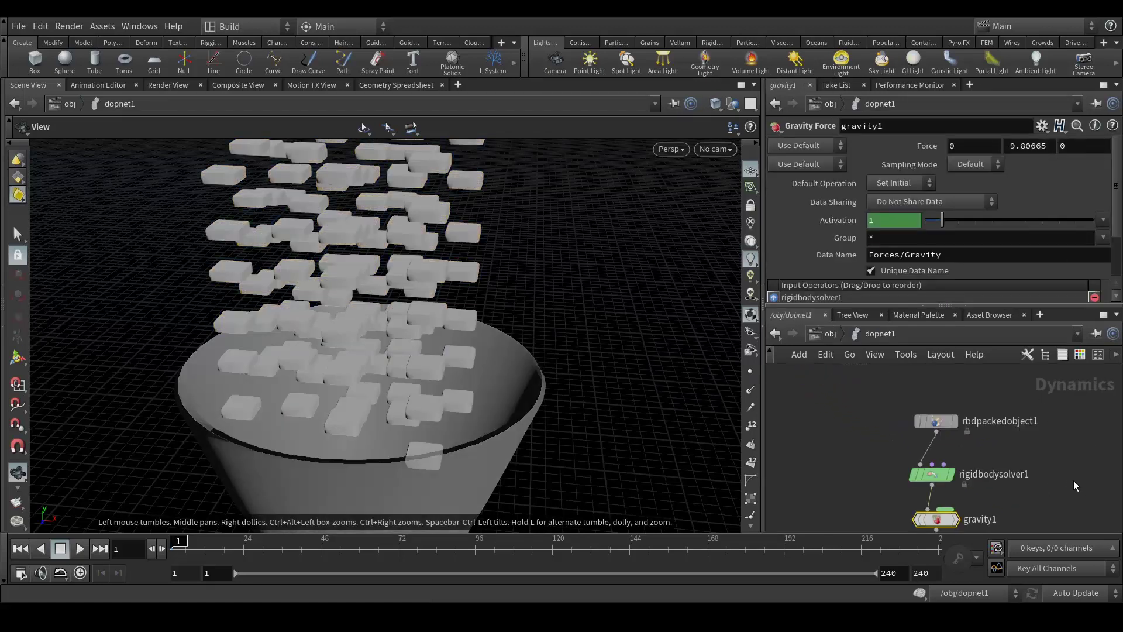
middle_click_drag(1061, 447, 1065, 435)
middle_click_drag(1060, 494, 1073, 452)
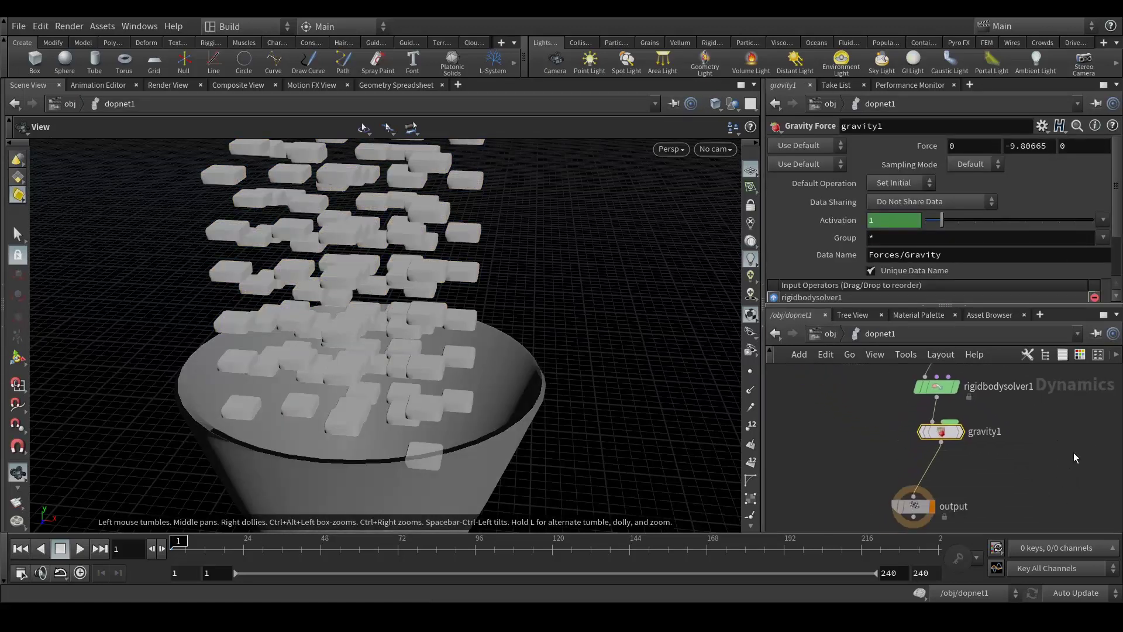
right_click_drag(447, 360, 419, 279)
scroll(418, 279, "down", 3)
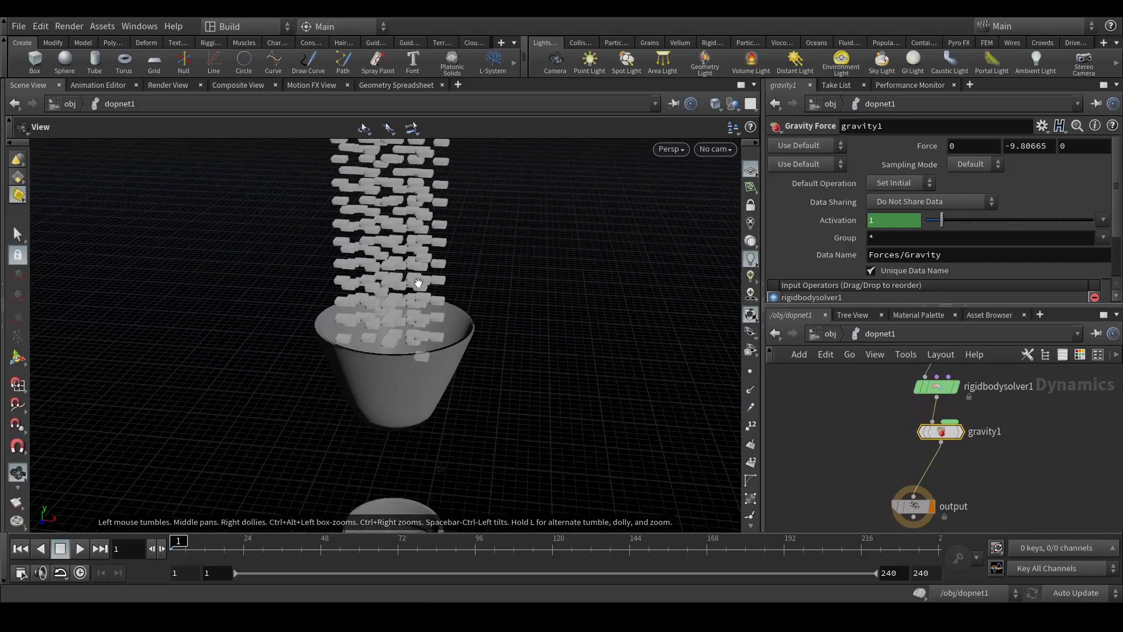
left_click(80, 548)
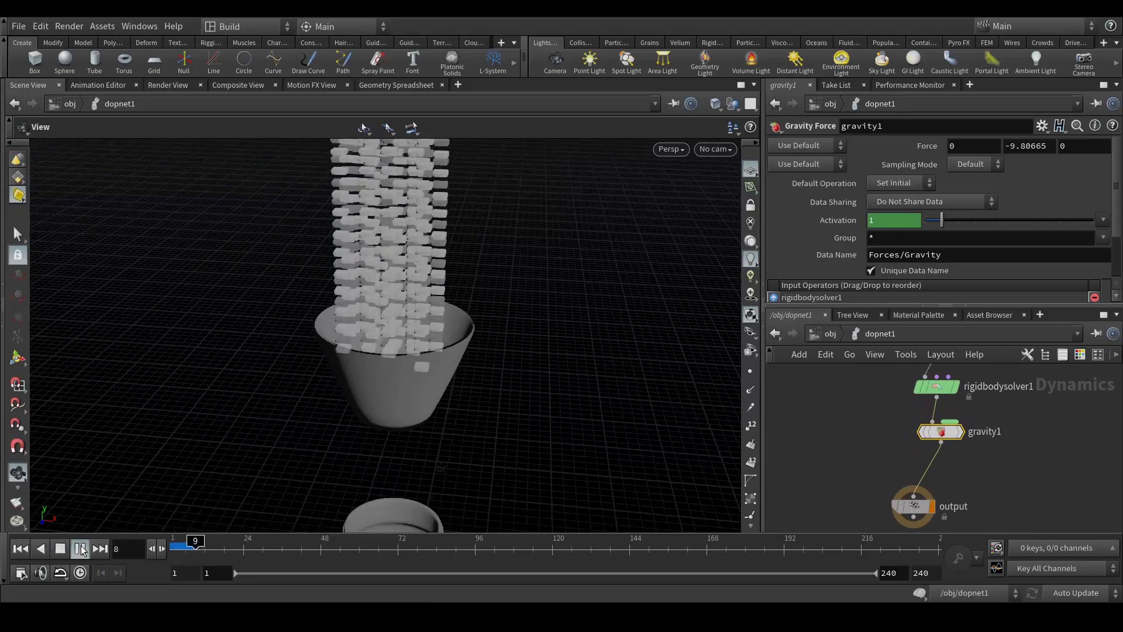
left_click(60, 548)
left_click(18, 551)
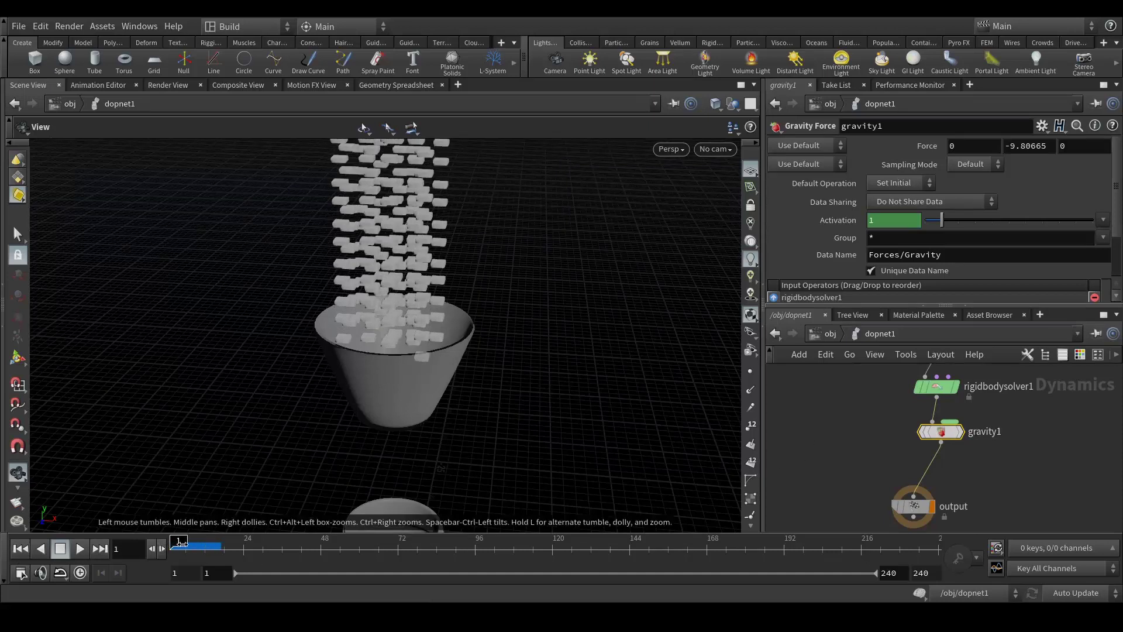
left_click_drag(181, 544, 210, 546)
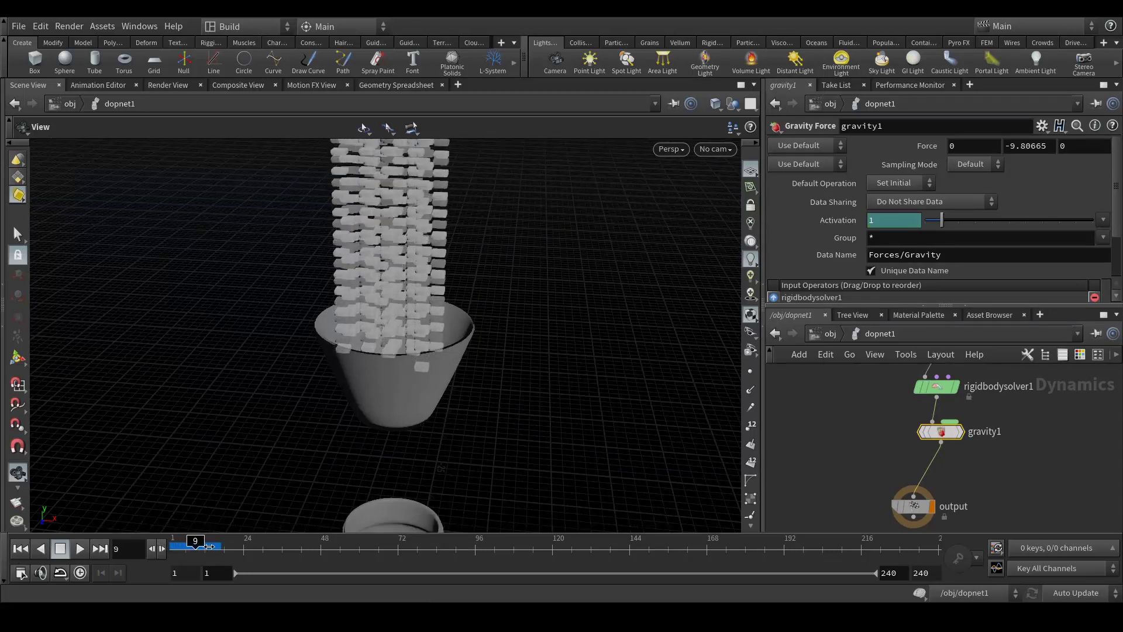
left_click(20, 548)
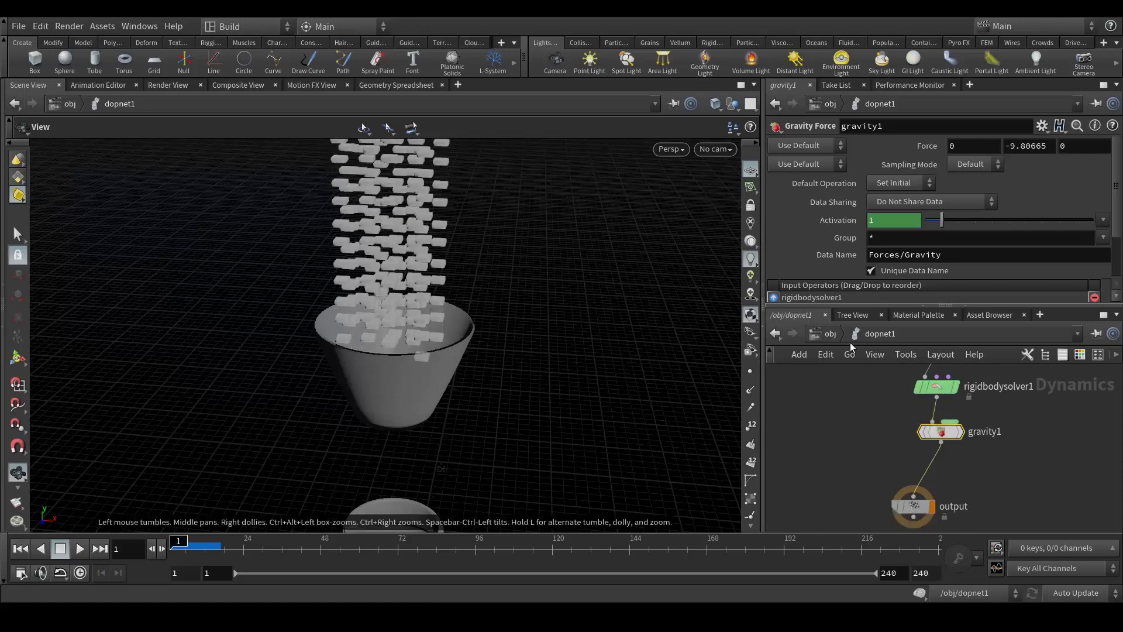
Hide Coll_Geo at object level, compare the dopnet1 view without it, restore its display and go back into dopnet1
key("u")
left_click(836, 374)
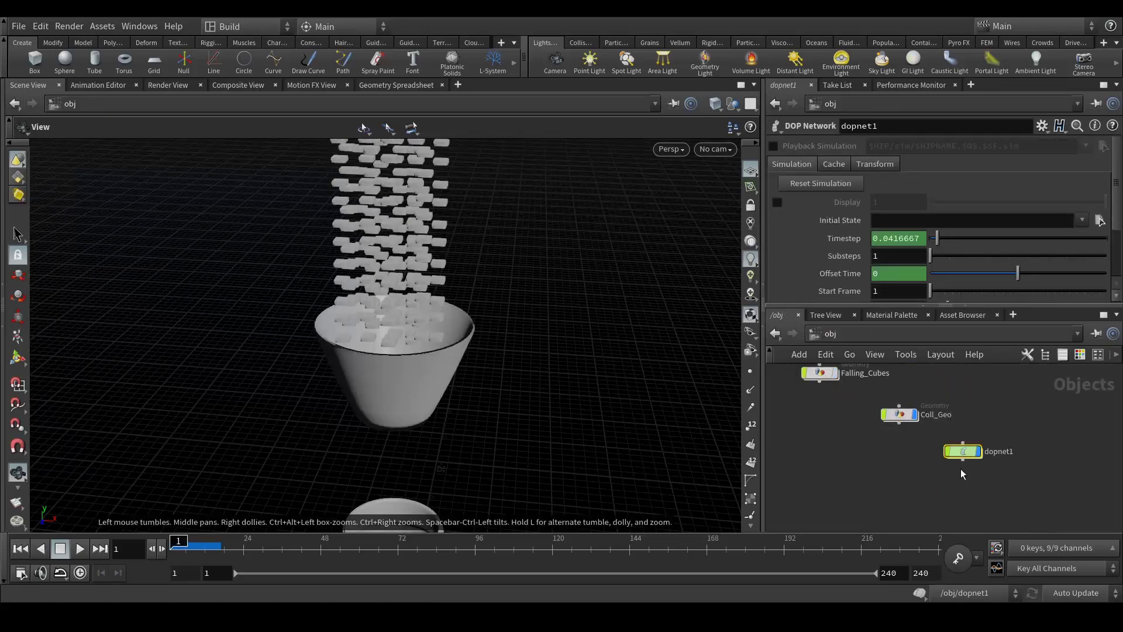
left_click(915, 415)
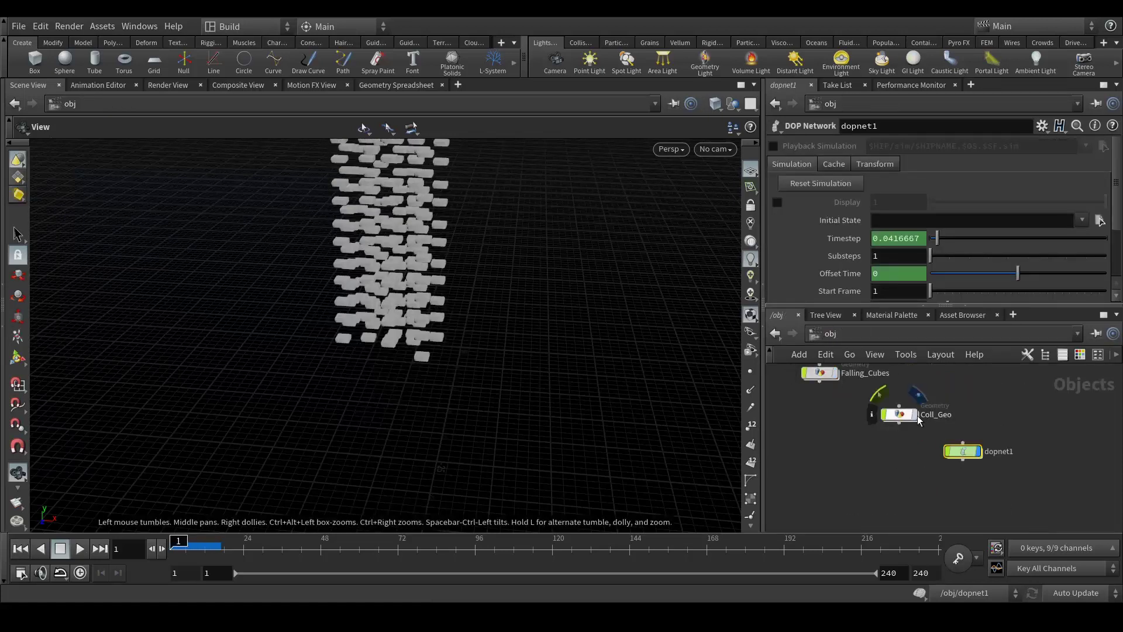
double_click(963, 452)
key("u")
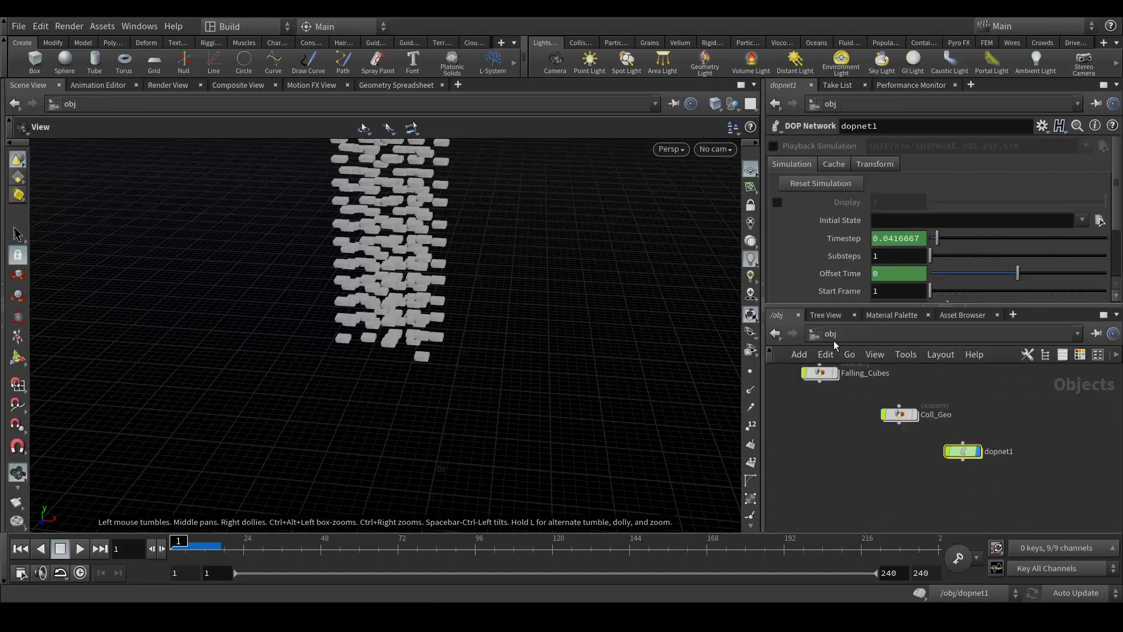
left_click(915, 414)
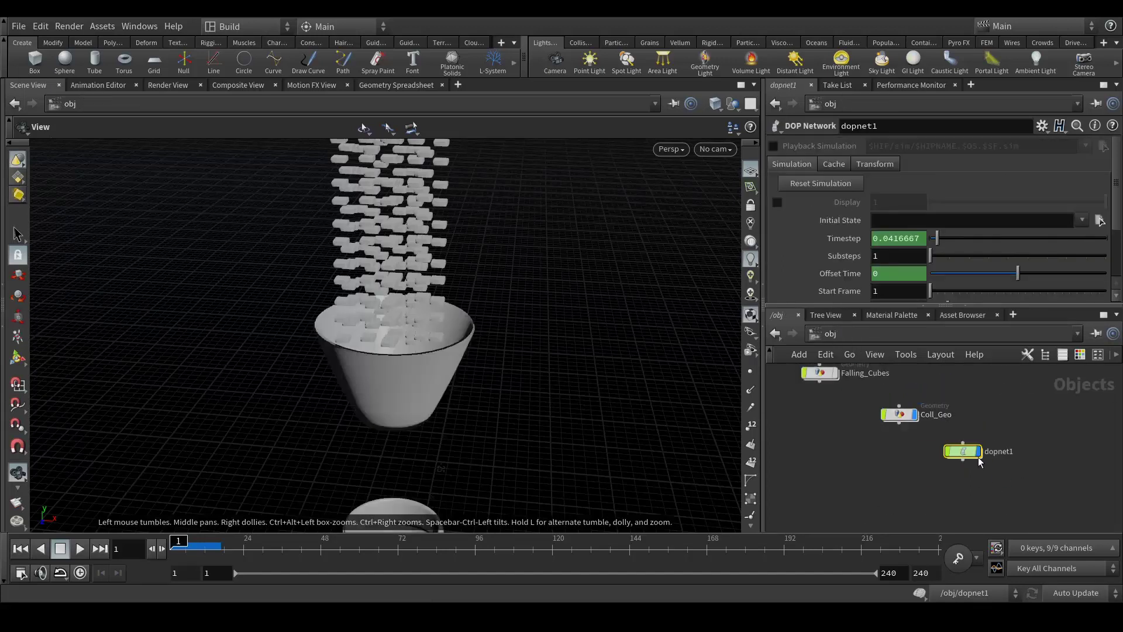
double_click(963, 451)
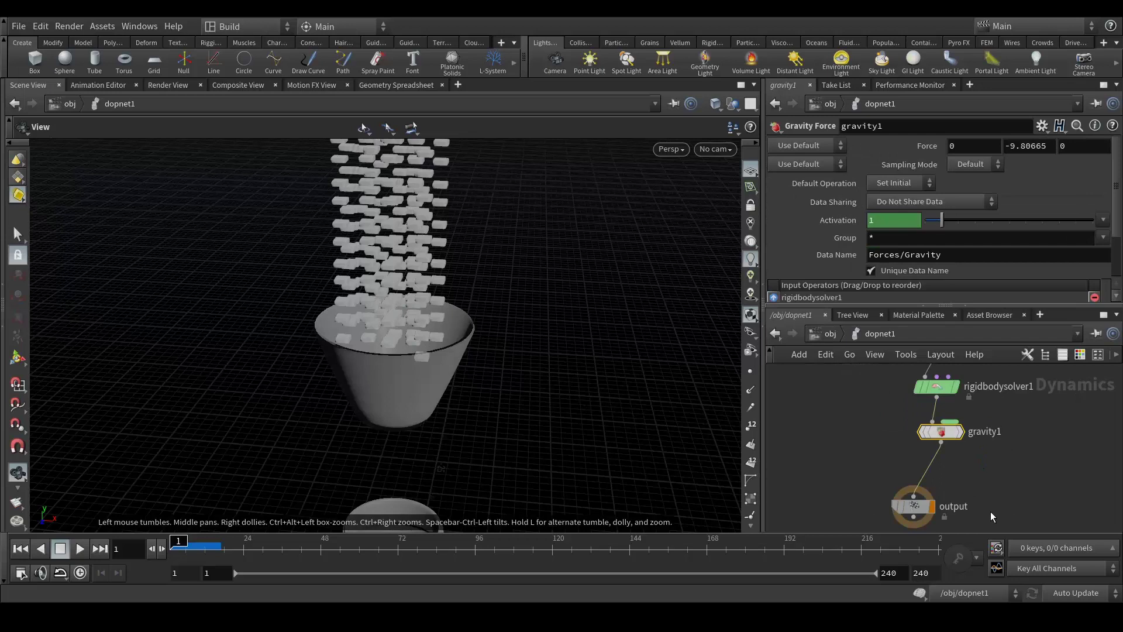
Play the simulation again to check whether the cubes collide with the cone, and rewind to the first frame
left_click(80, 550)
left_click(68, 554)
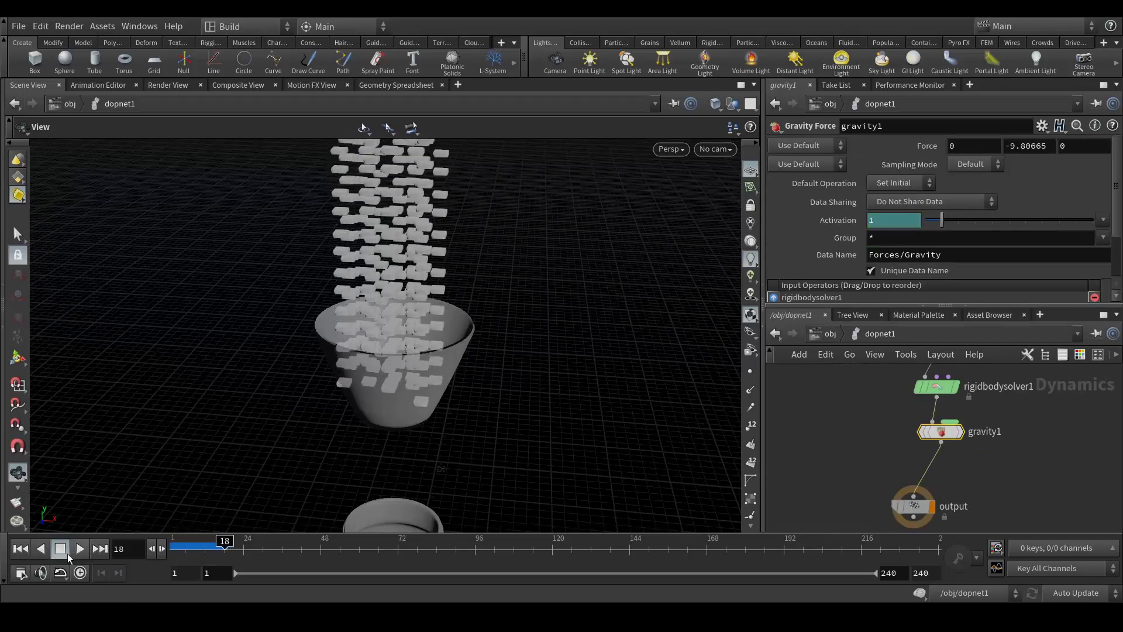
left_click(21, 549)
Add a Static Object node beside the rigid body chain in dopnet1
middle_click_drag(1002, 427, 1027, 479)
scroll(937, 460, "down", 3)
middle_click_drag(875, 462, 890, 430)
scroll(876, 426, "down", 2)
scroll(890, 431, "up", 1)
scroll(890, 431, "up", 2)
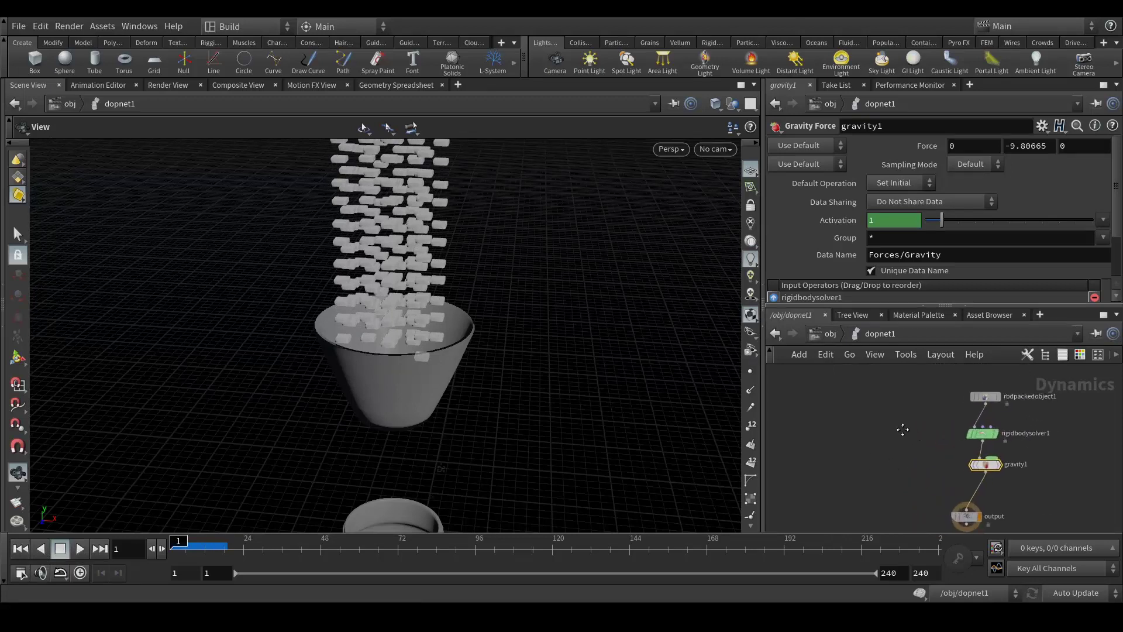
key("Tab")
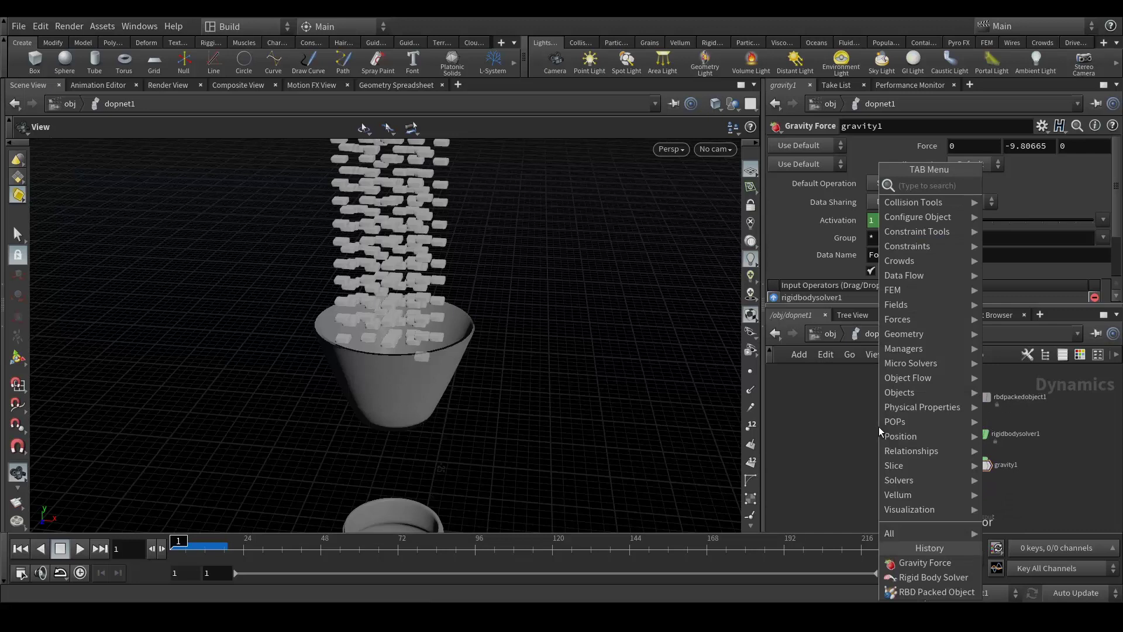
type("stat")
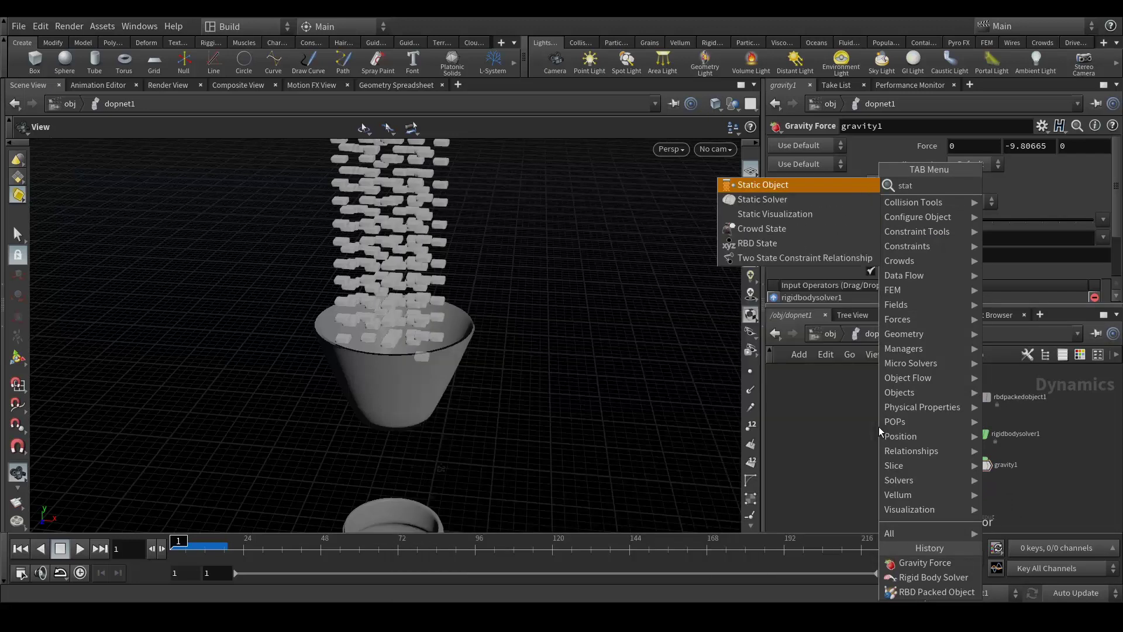
key("Return")
left_click(879, 426)
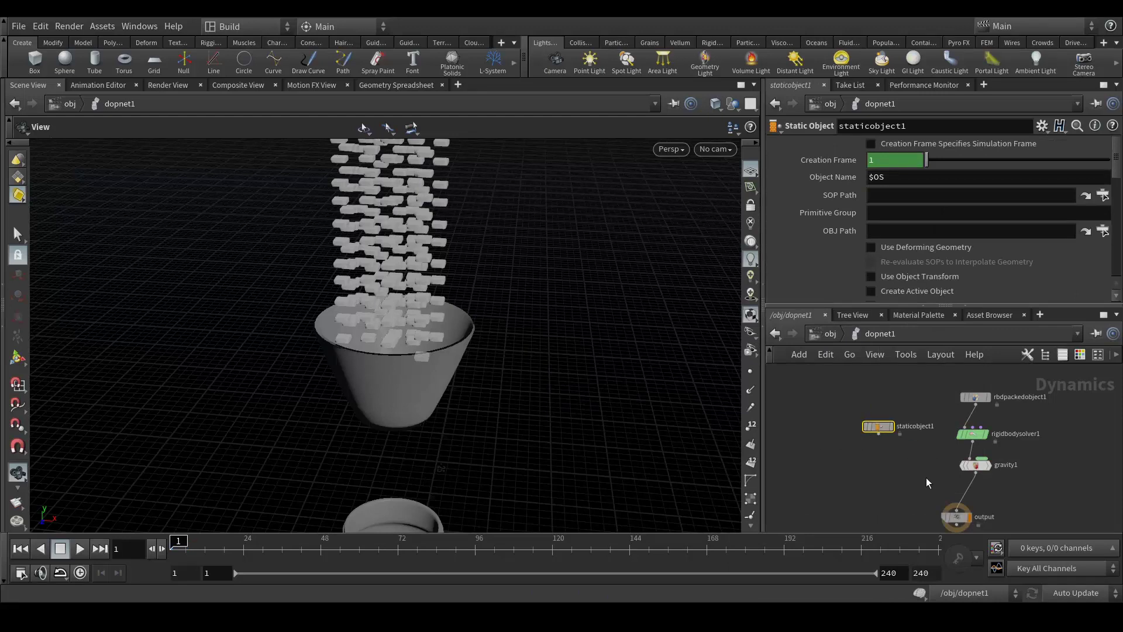
Add a Merge node that takes staticobject1 and gravity1 as inputs and feeds the output node
key("Tab")
type("mer")
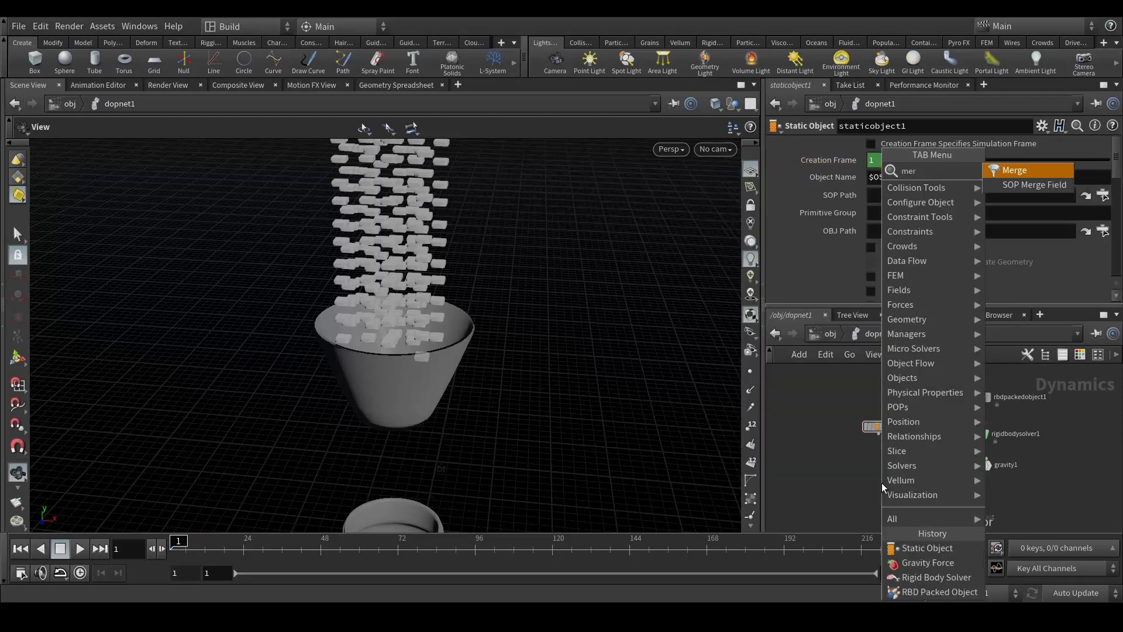
key("Return")
left_click(882, 484)
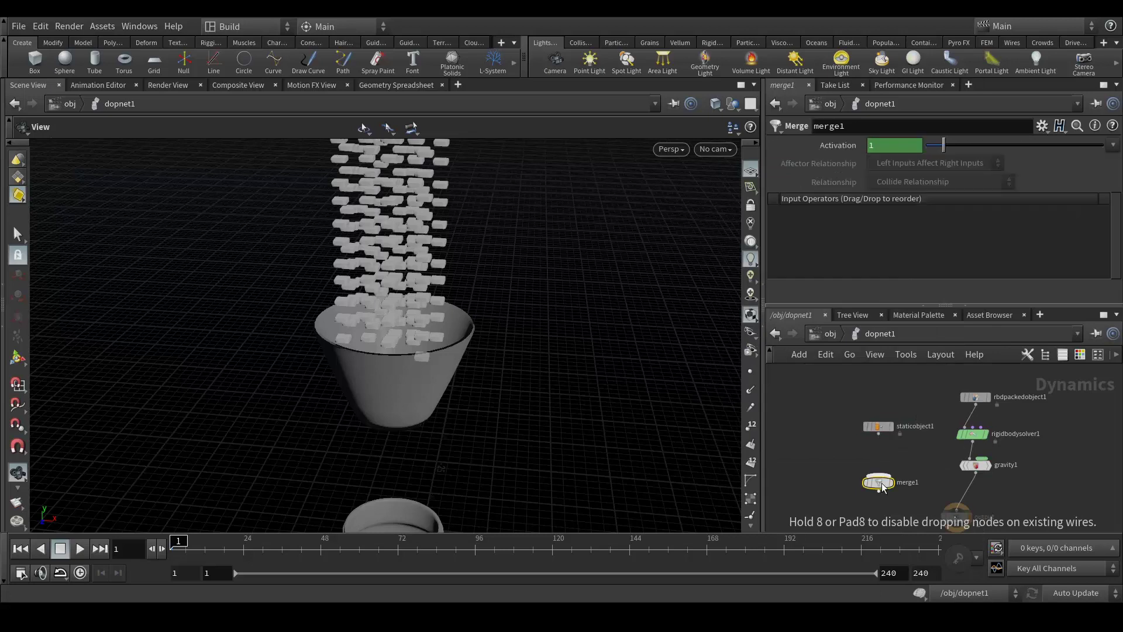
left_click_drag(878, 433, 908, 479)
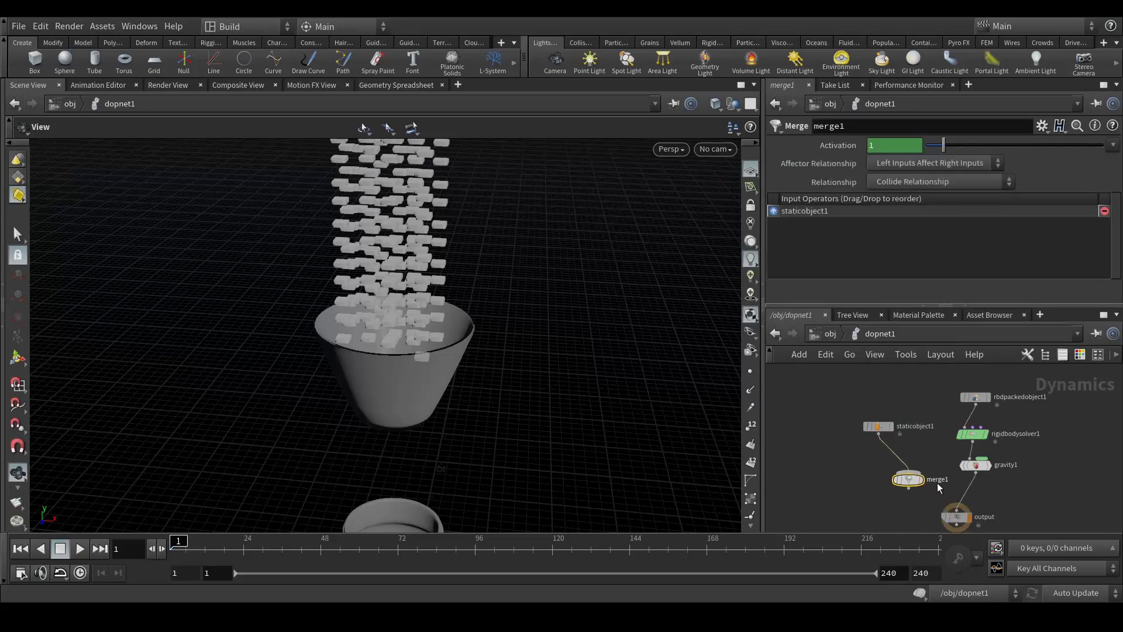
left_click_drag(976, 472, 956, 509)
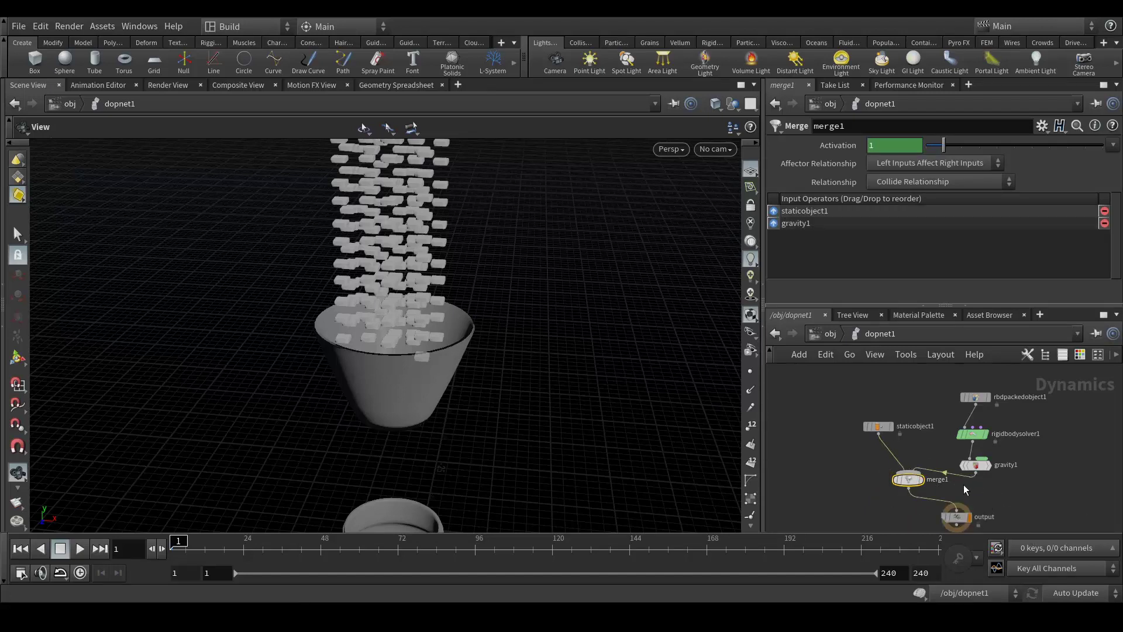
Select all the nodes in dopnet1 and lay them out automatically
left_click_drag(823, 368, 1039, 543)
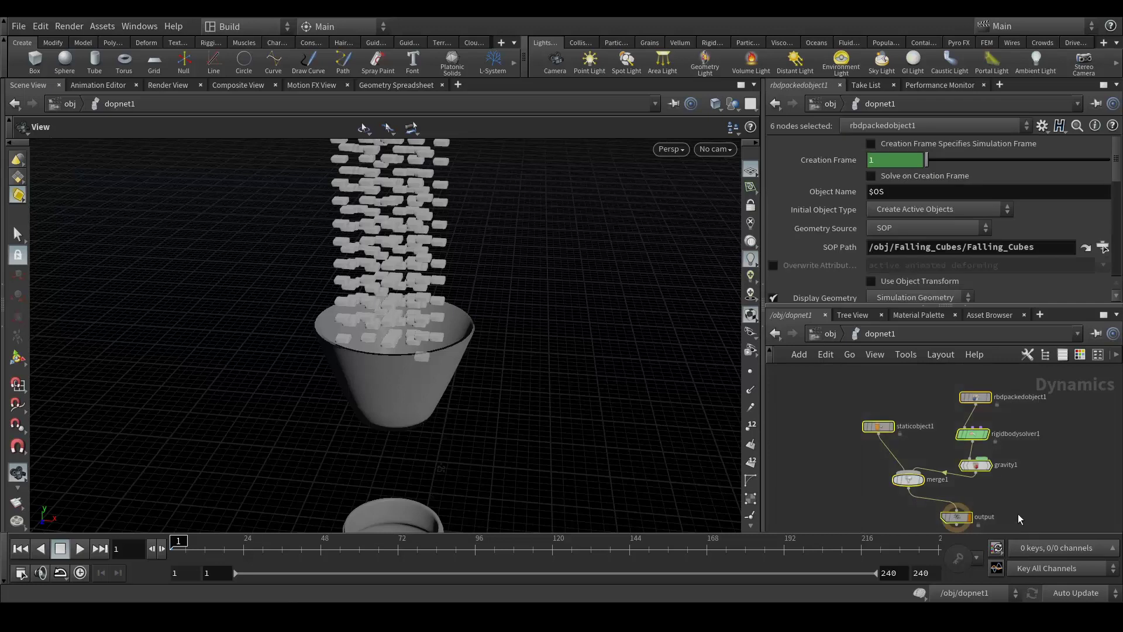
key("l")
middle_click_drag(1033, 501, 1000, 454)
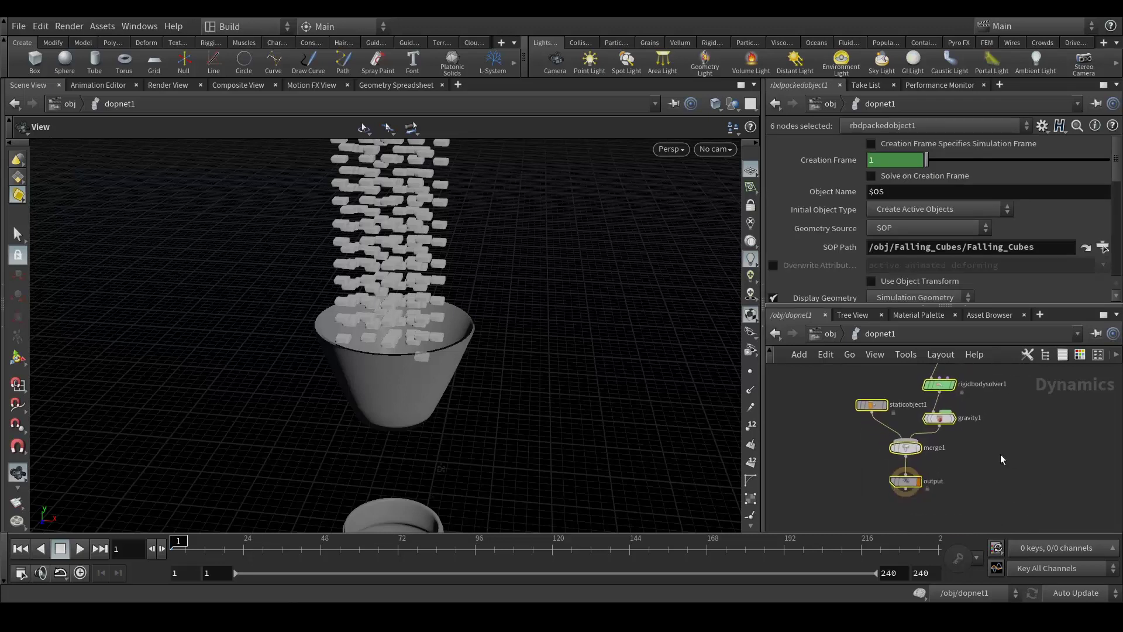
left_click_drag(1018, 437, 1033, 447)
middle_click_drag(1008, 433, 1019, 455)
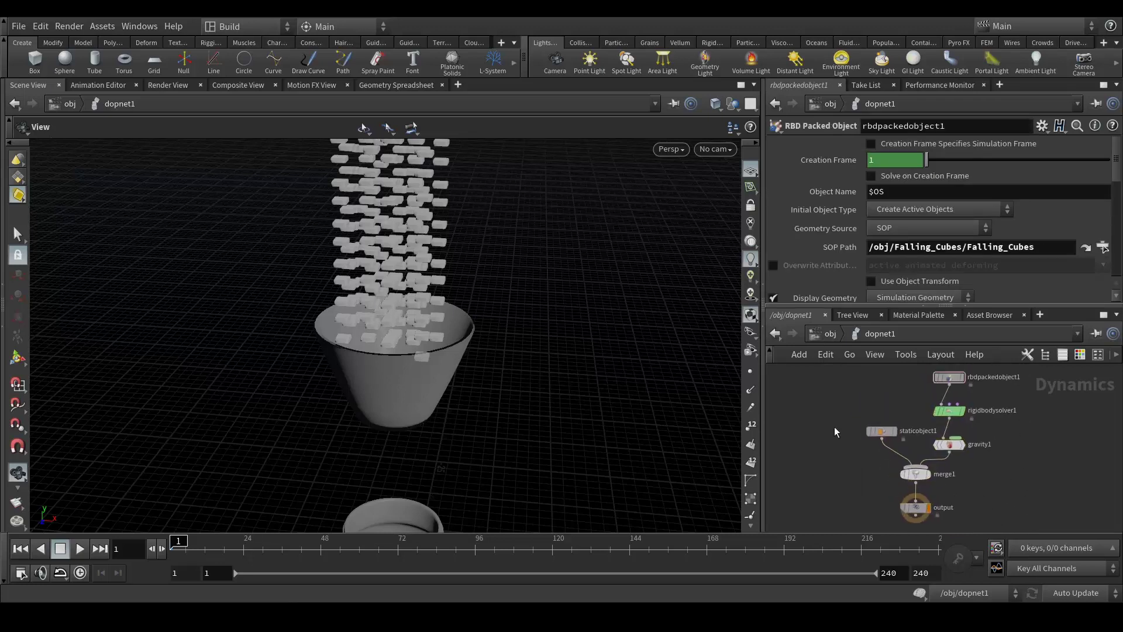
Set staticobject1's SOP Path to /obj/Coll_Geo/Coll_OUT
left_click(878, 431)
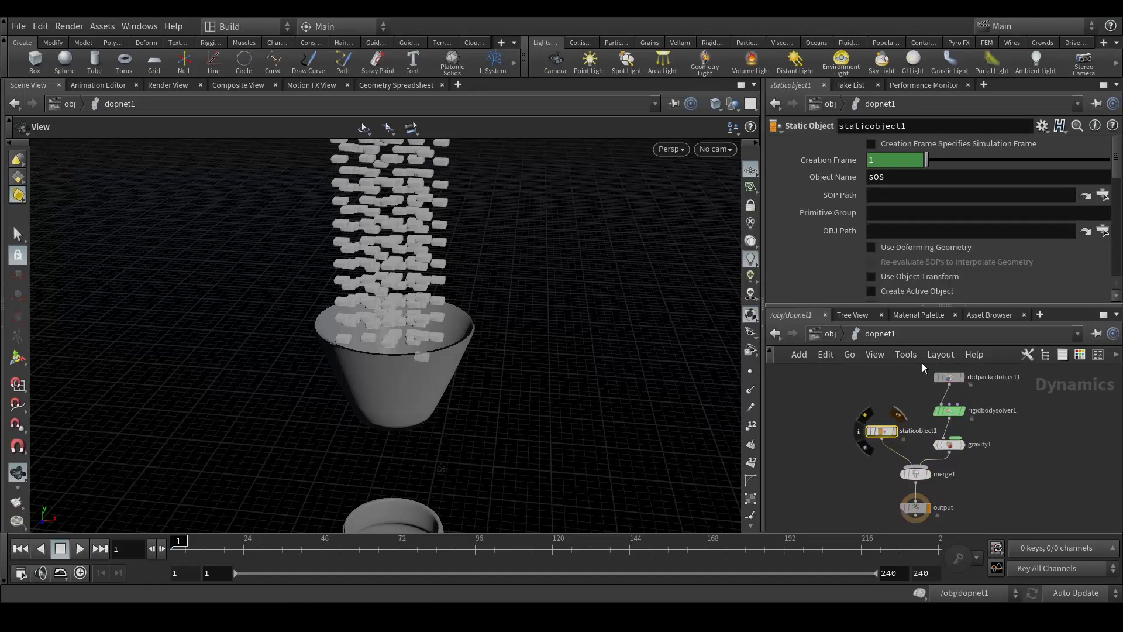
left_click(1103, 195)
left_click(955, 181)
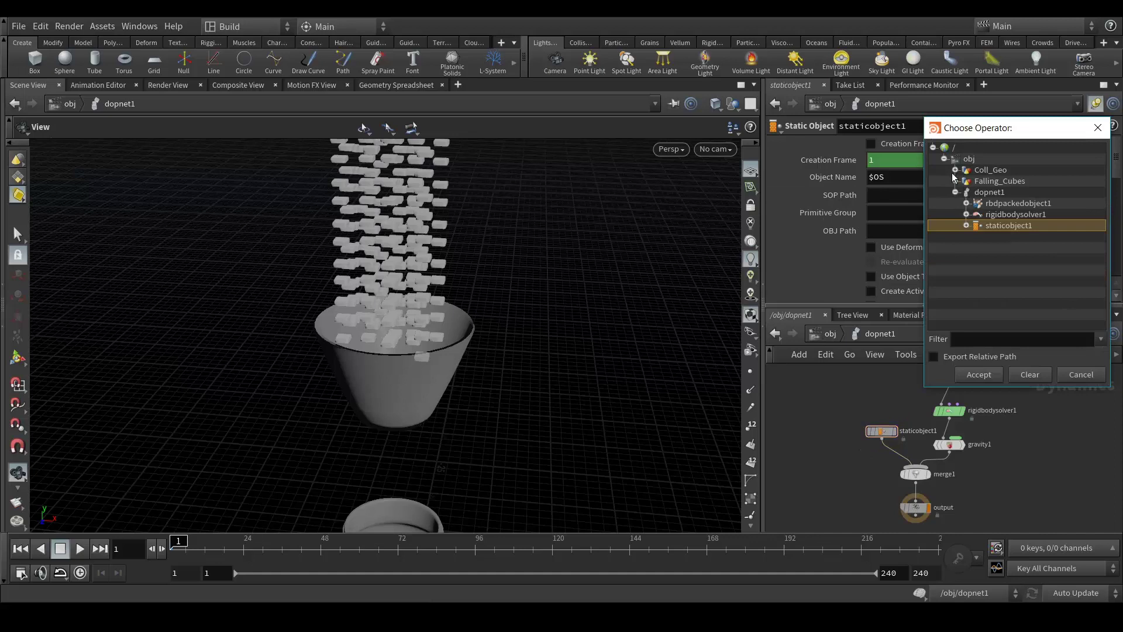
left_click(956, 170)
left_click(1001, 182)
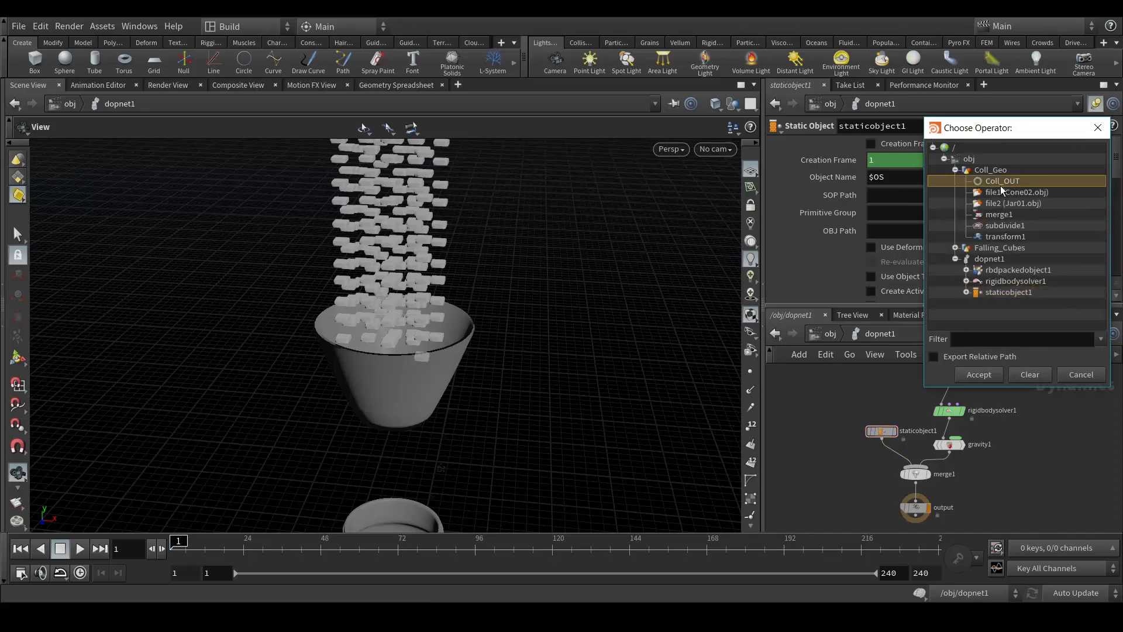
left_click(979, 375)
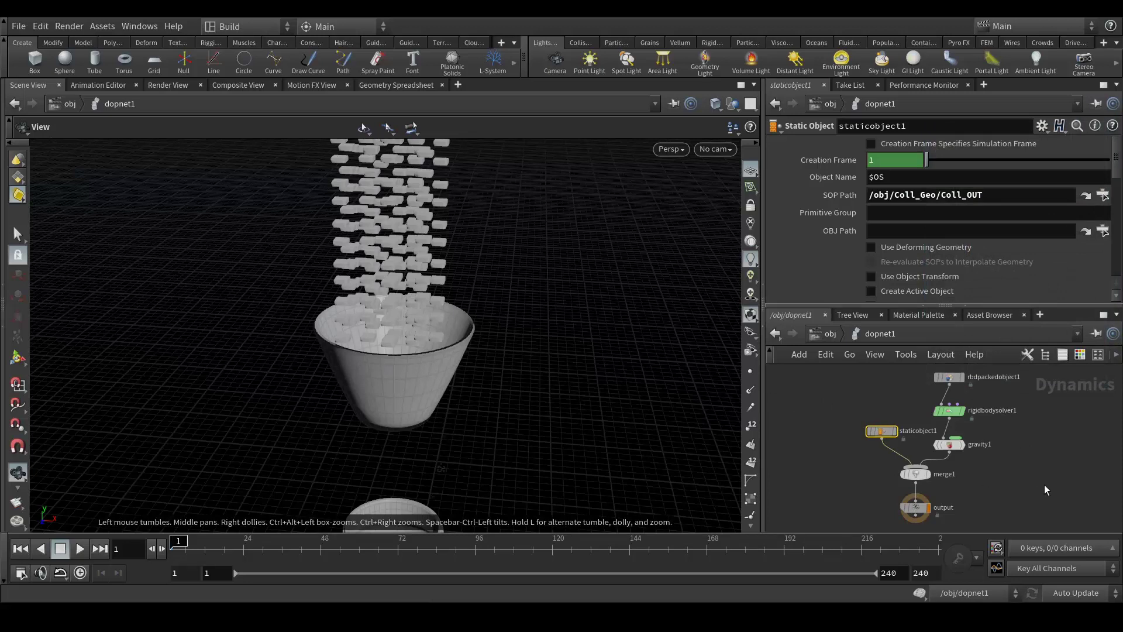
Play the simulation with the static collider, stop it, and examine how the cubes rest on the cone
middle_click_drag(1045, 485, 1041, 454)
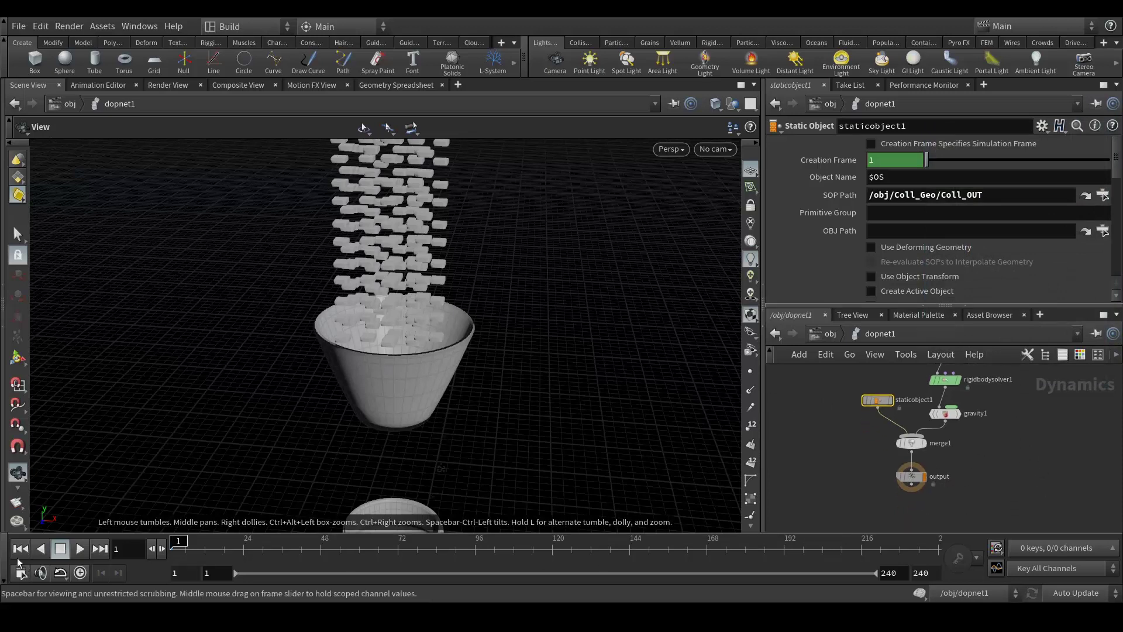
left_click(80, 550)
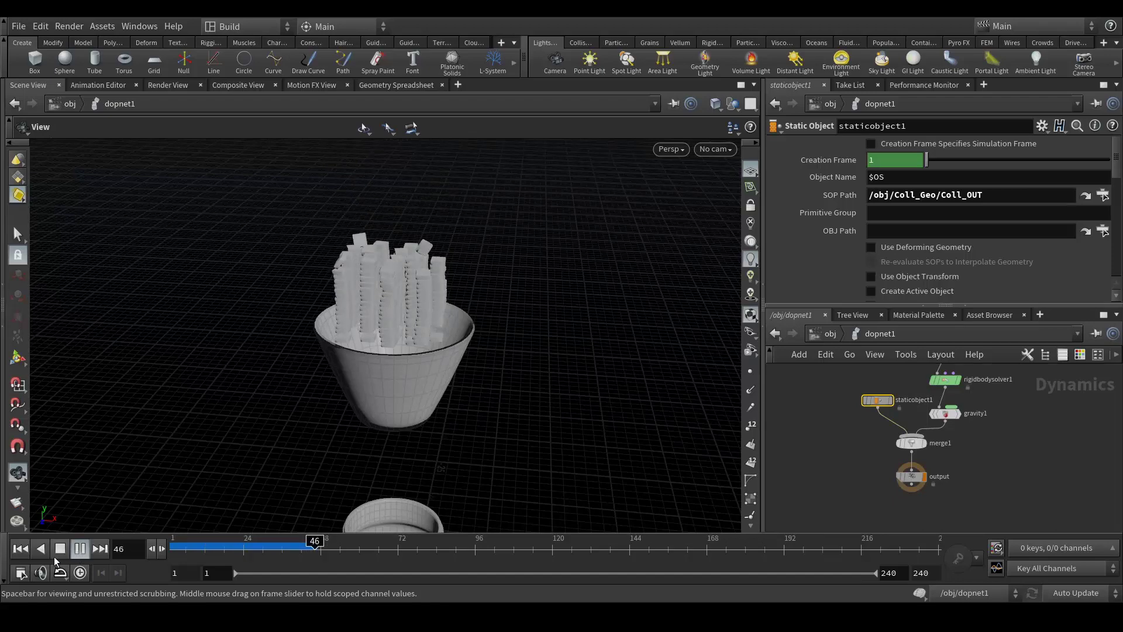
left_click(59, 550)
right_click_drag(397, 417, 363, 339)
mouse_move(446, 342)
left_mouse_down()
mouse_move(375, 383)
mouse_move(391, 499)
mouse_move(446, 371)
mouse_move(433, 342)
left_mouse_up()
scroll(444, 357, "down", 4)
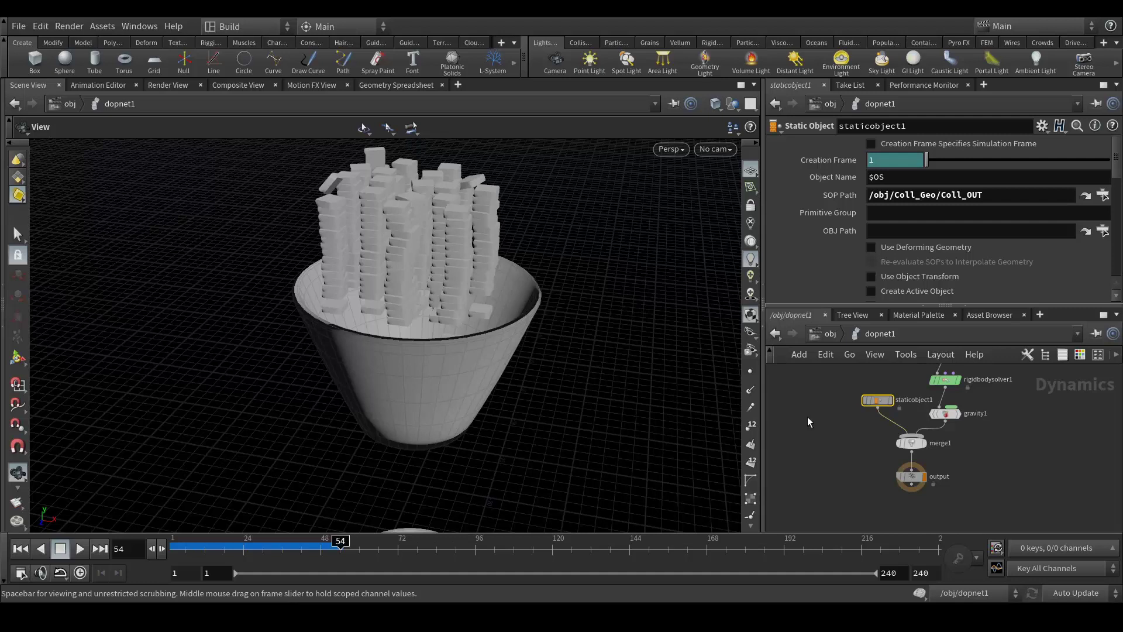
Rewind to frame 1 and show staticobject1's Bullet guide geometry to inspect the collision shape around the cone and jar
left_click(21, 549)
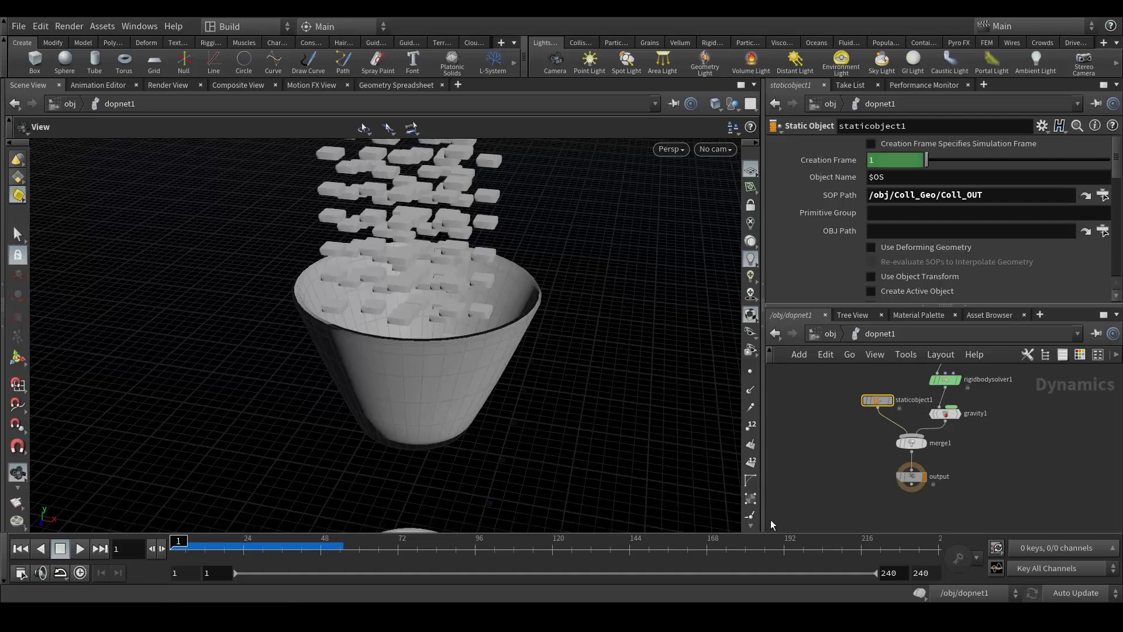
key("h")
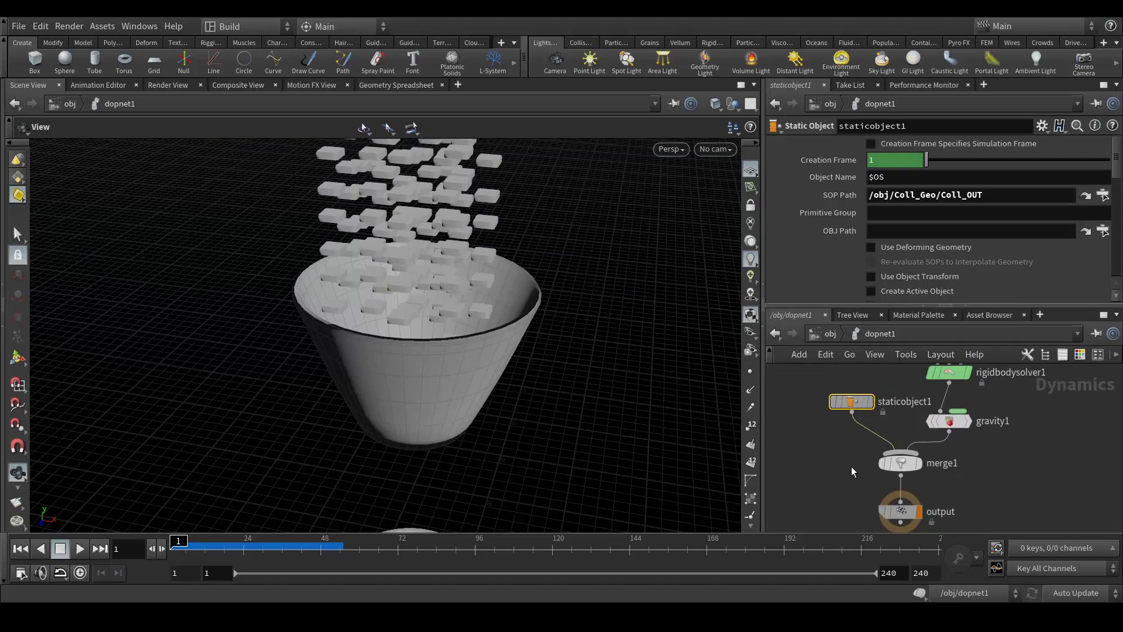
mouse_move(852, 401)
scroll(816, 226, "down", 5)
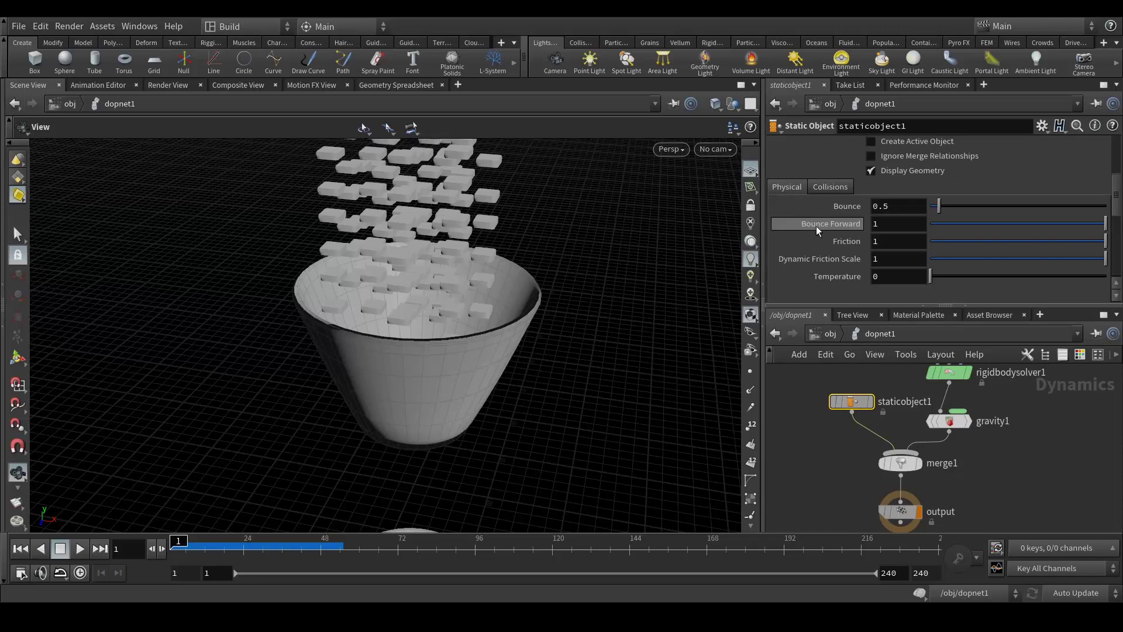
left_click(827, 186)
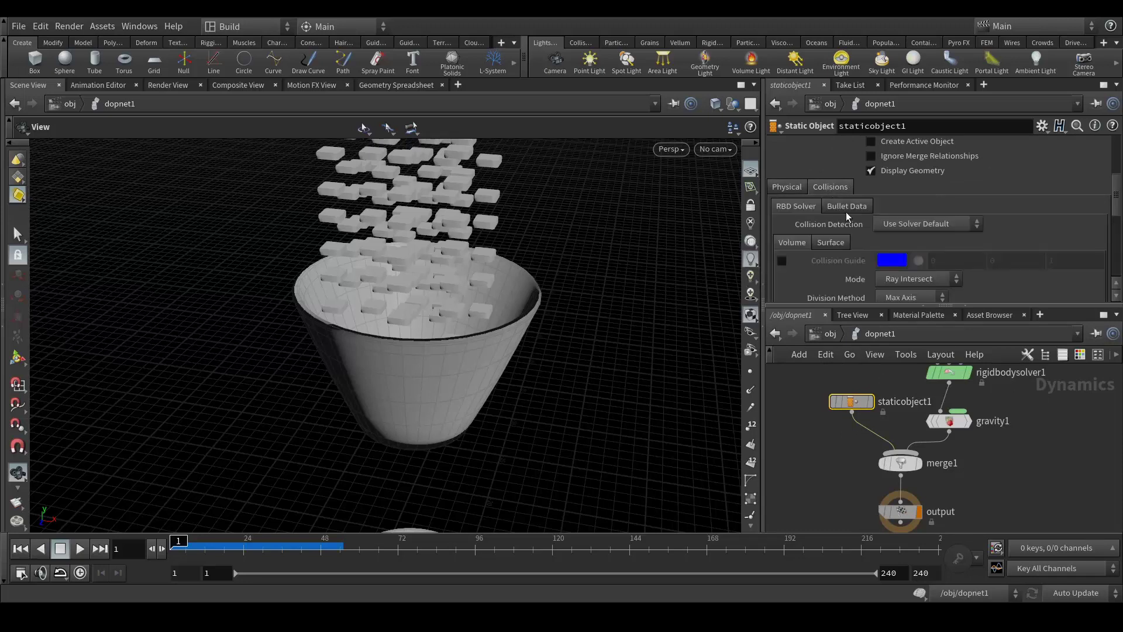
left_click(847, 205)
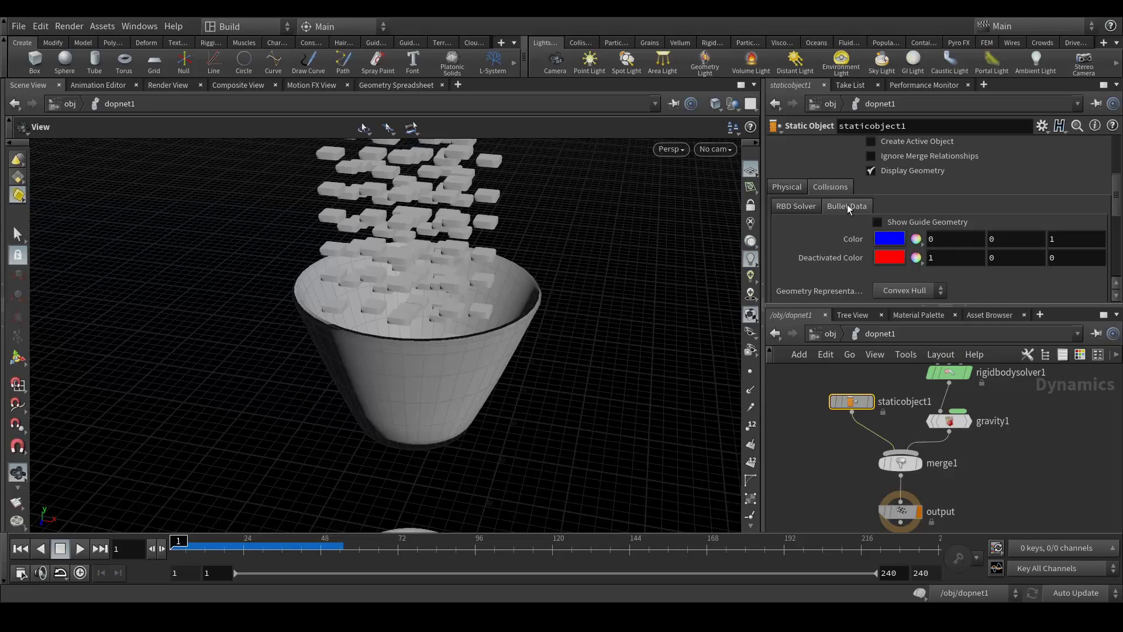
left_click(878, 223)
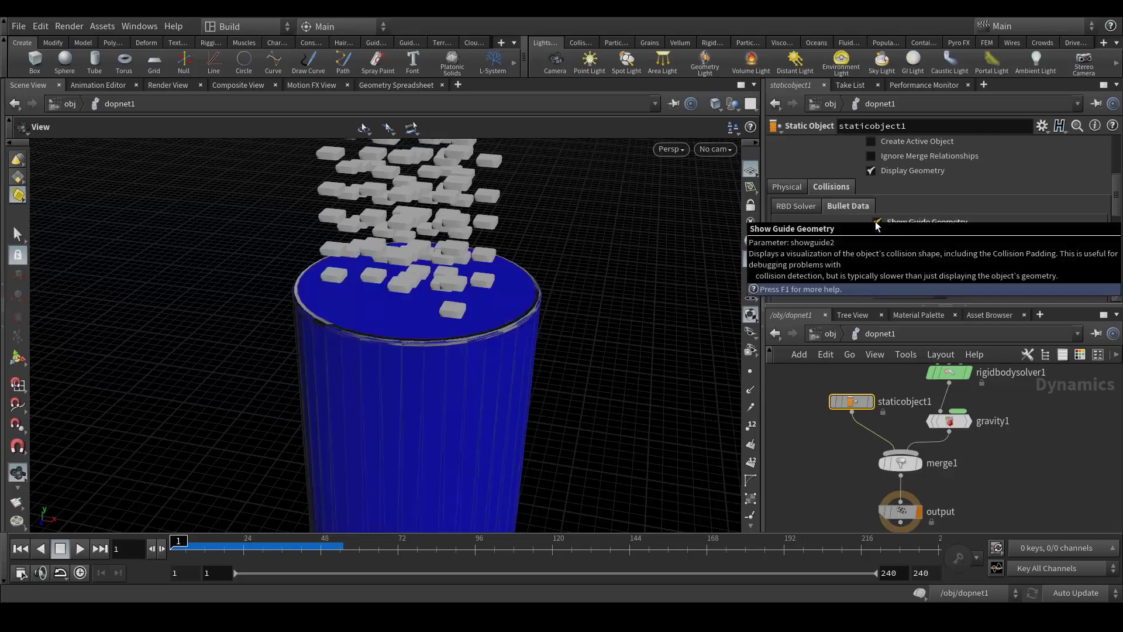
left_click_drag(585, 371, 458, 315)
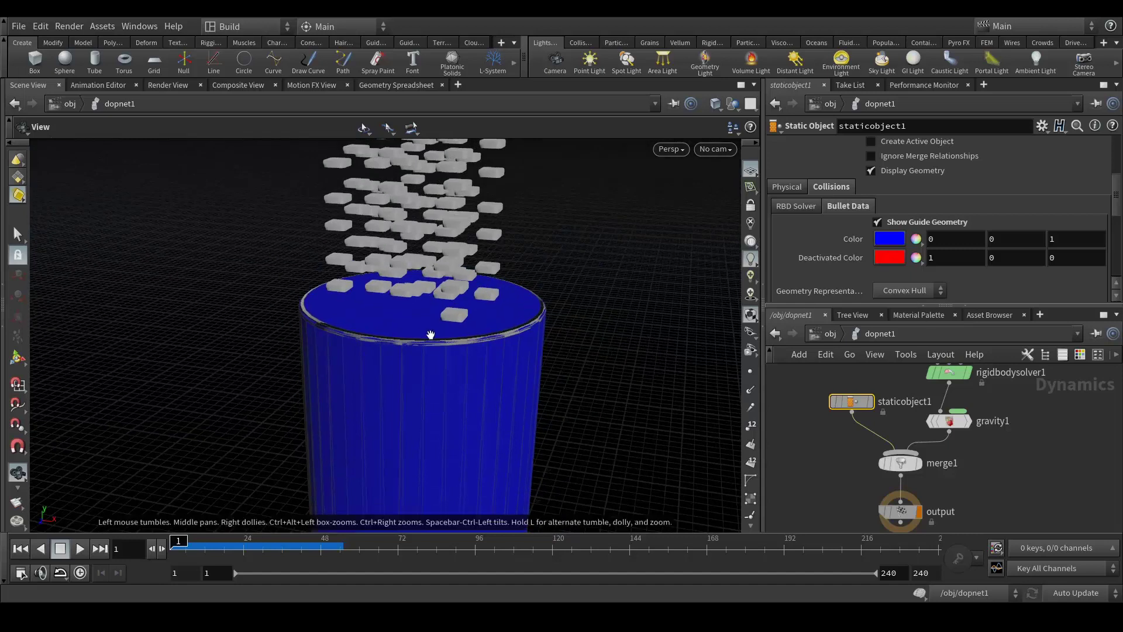
left_click_drag(430, 349, 435, 351)
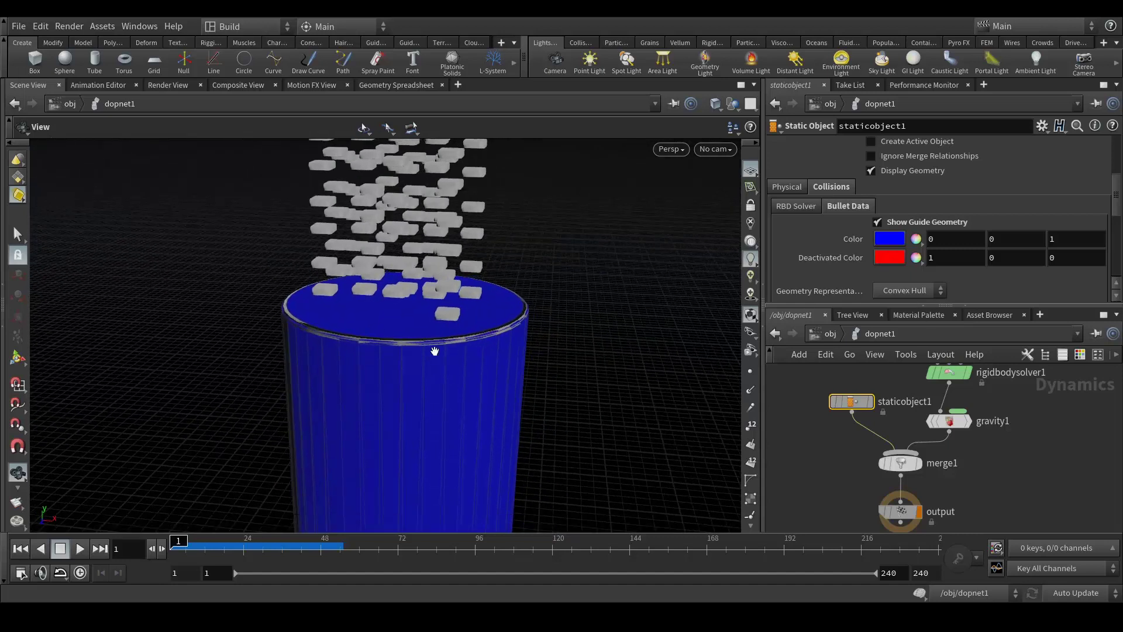
left_click_drag(345, 319, 435, 340)
left_click_drag(443, 288, 442, 288)
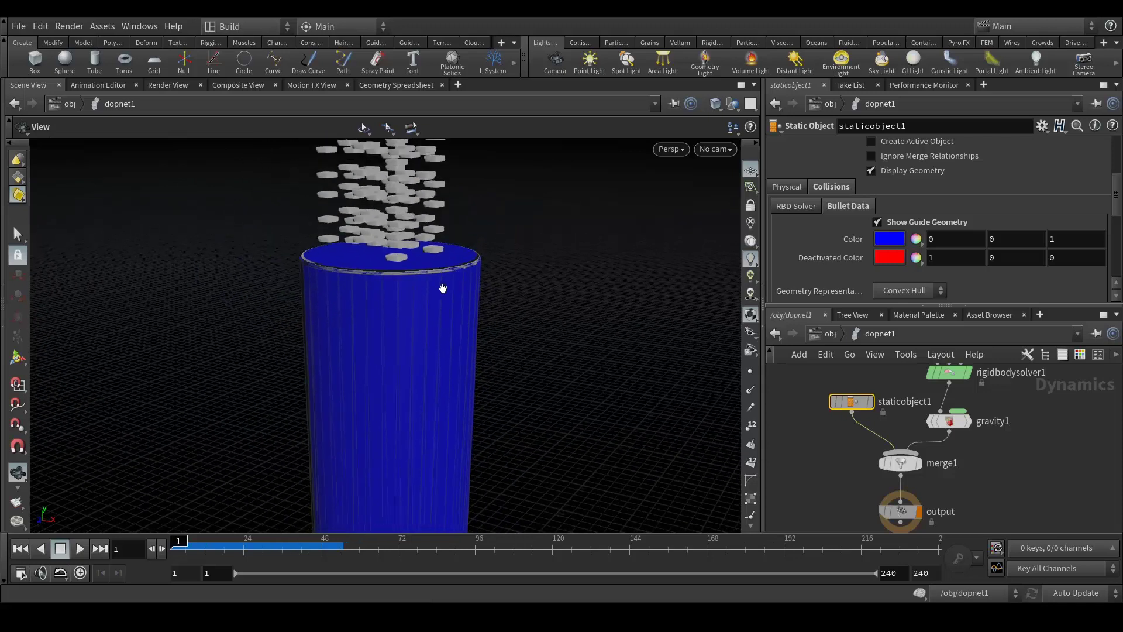
Set staticobject1's Bullet Geometry Representation to Concave
left_click(901, 290)
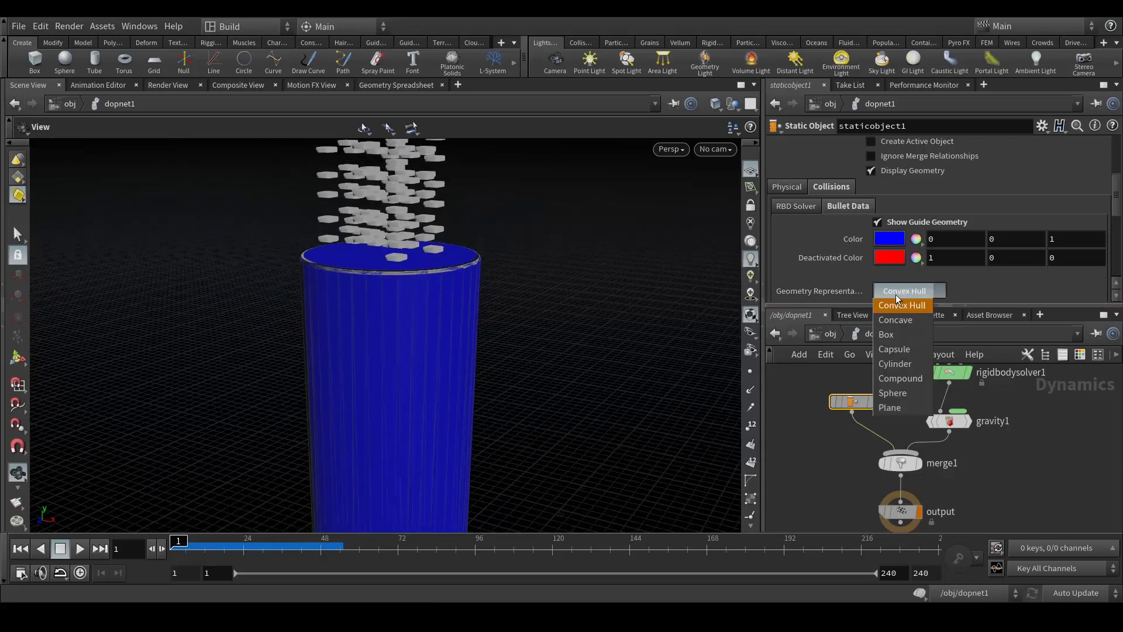
left_click(915, 321)
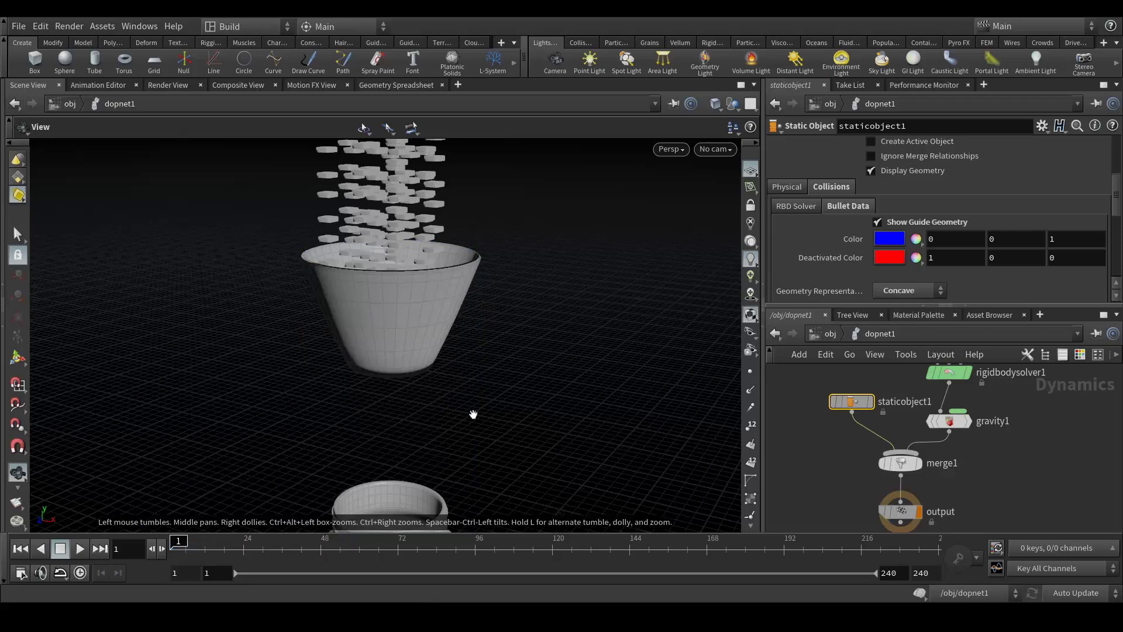
left_click_drag(498, 389, 497, 367)
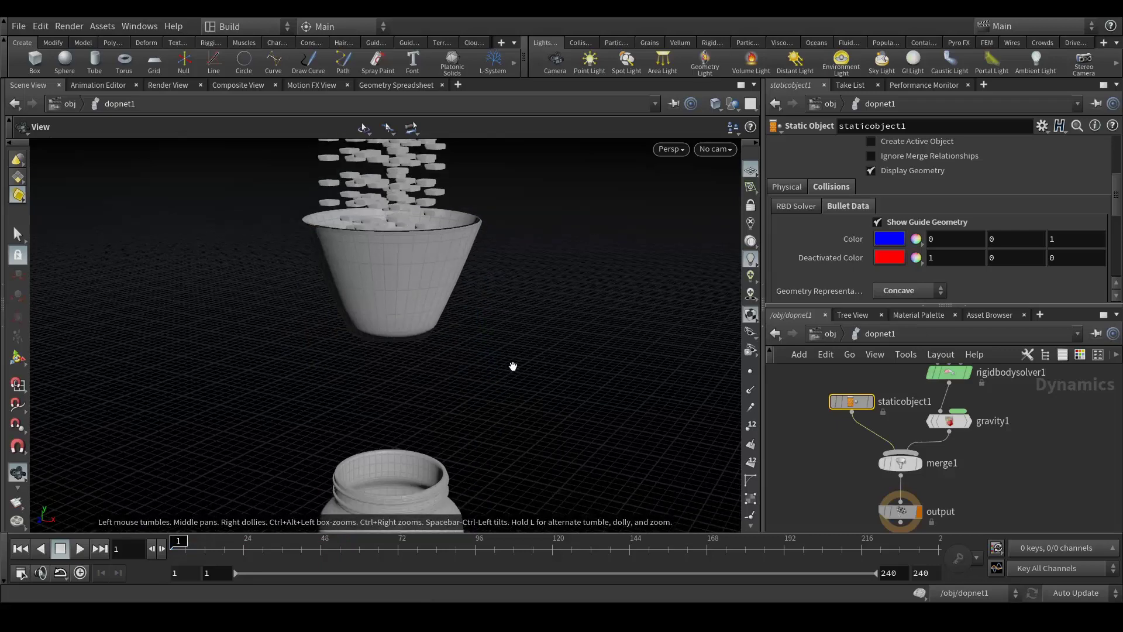
Examine the collision guide on the cone and jar in wireframe, and return the viewport to shaded display
key("w")
scroll(386, 252, "up", 5)
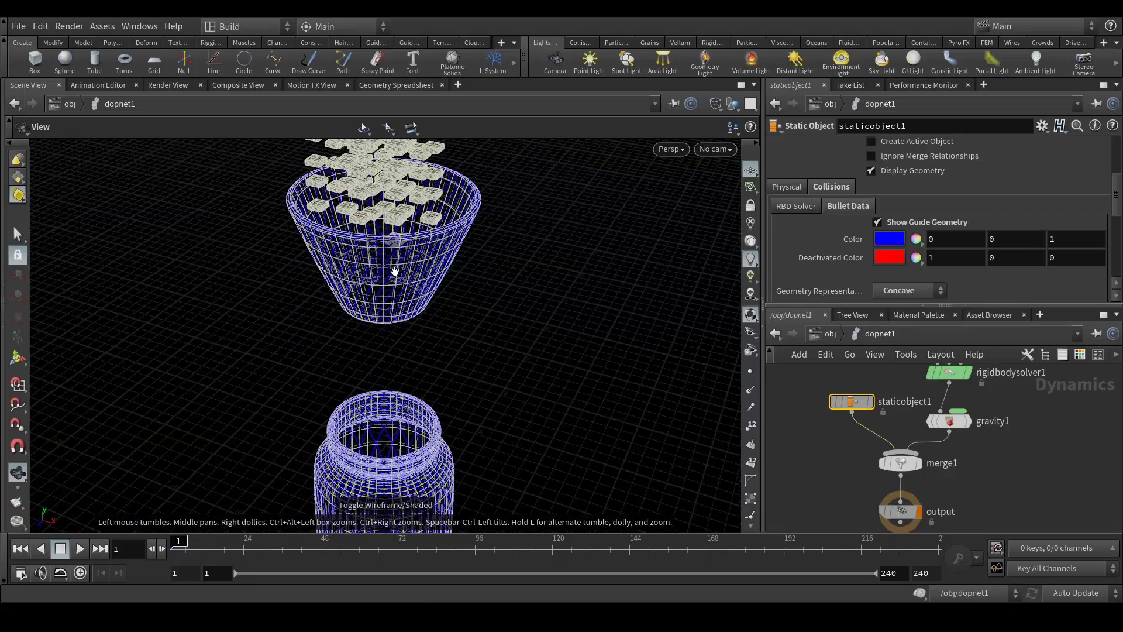
scroll(398, 260, "up", 3)
scroll(491, 251, "down", 8)
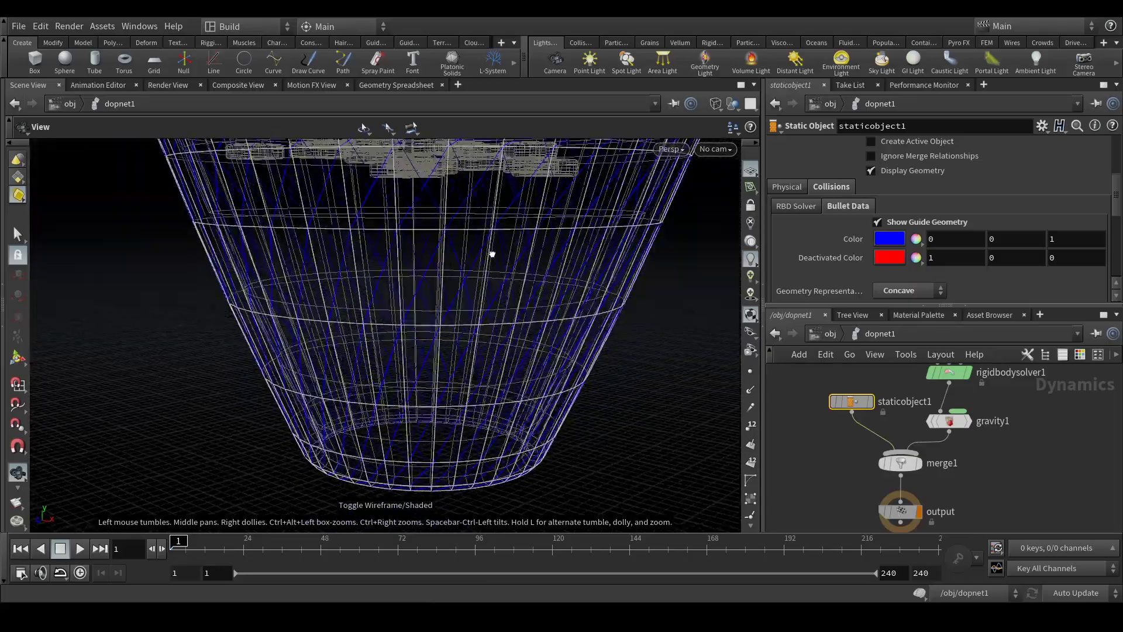
left_click_drag(483, 259, 264, 300)
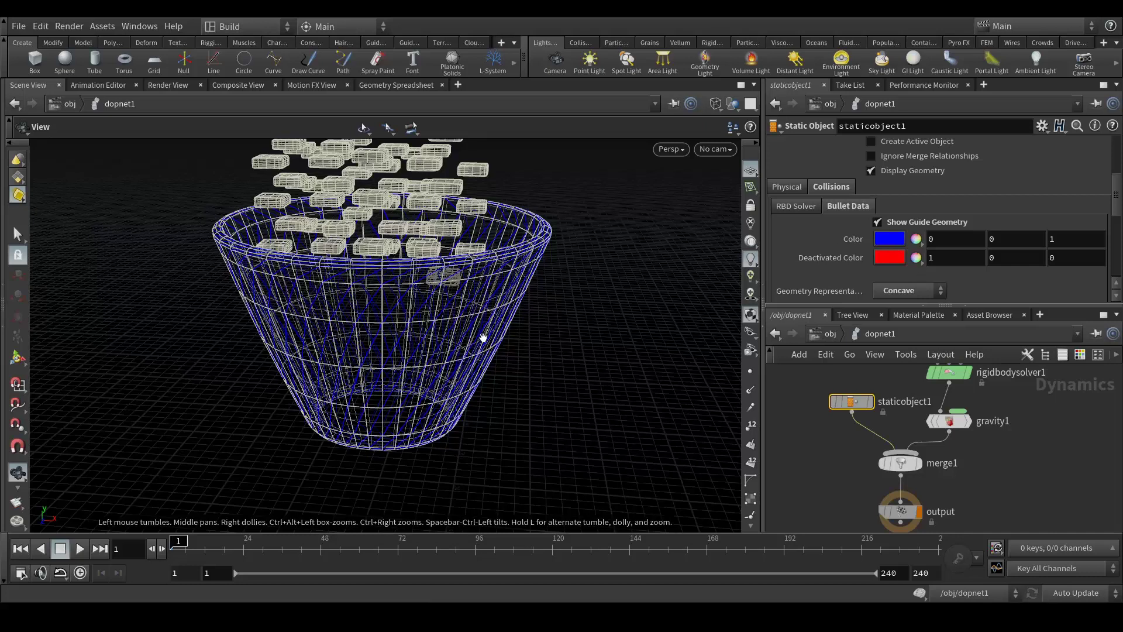
key("w")
left_click_drag(496, 339, 499, 282)
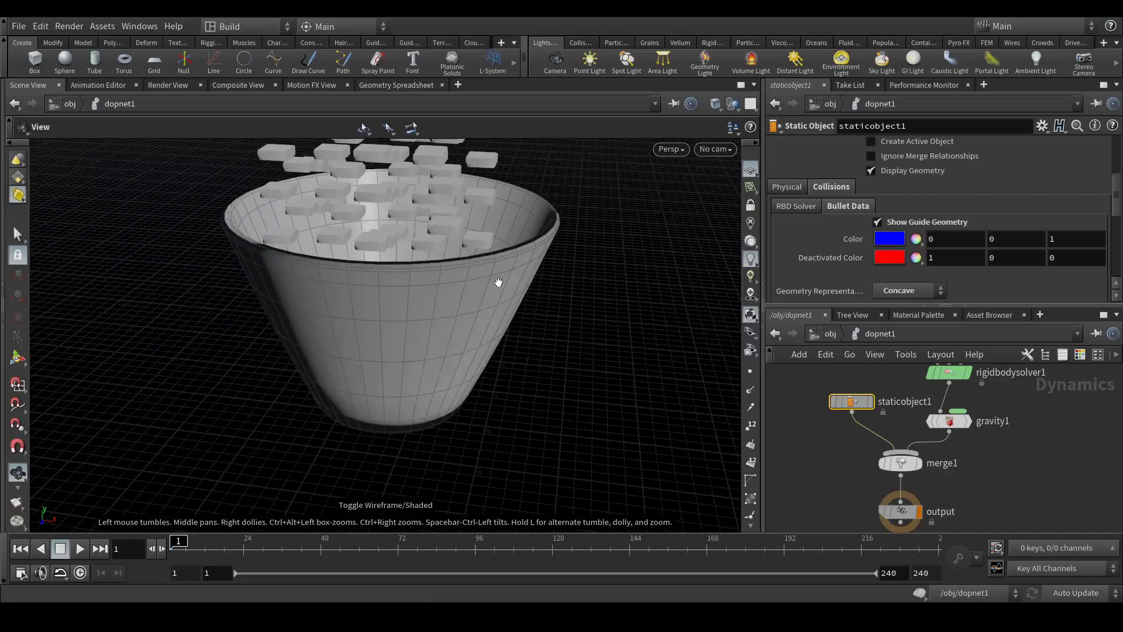
Hide staticobject1's guide geometry, and play and stop the simulation to check how the cubes pass through the cone into the jar
left_click(877, 223)
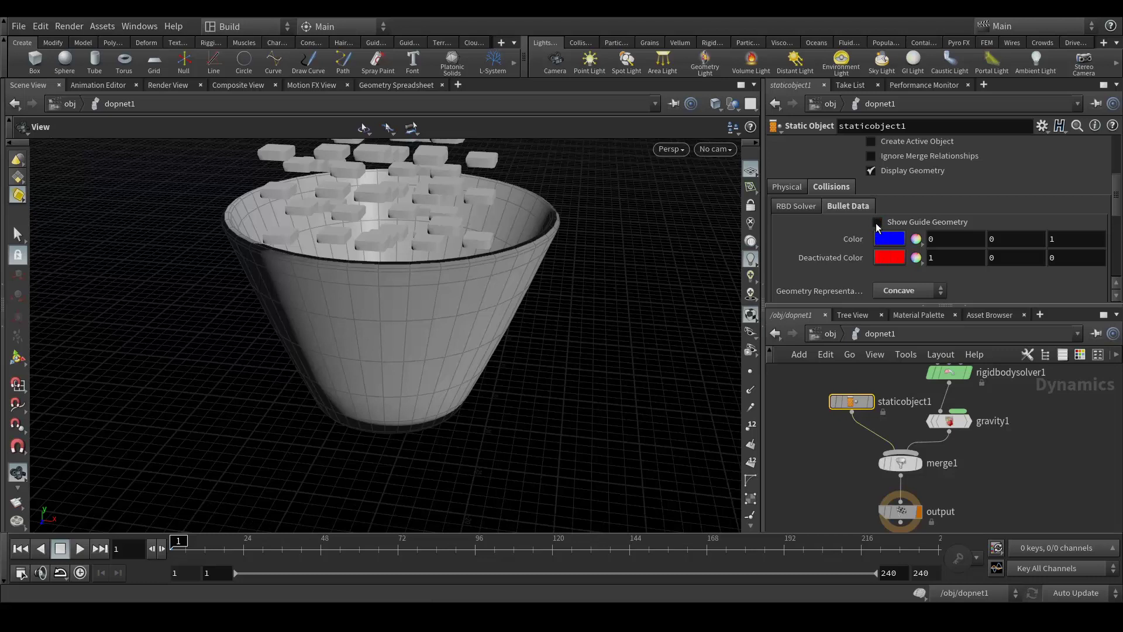
scroll(474, 353, "down", 7)
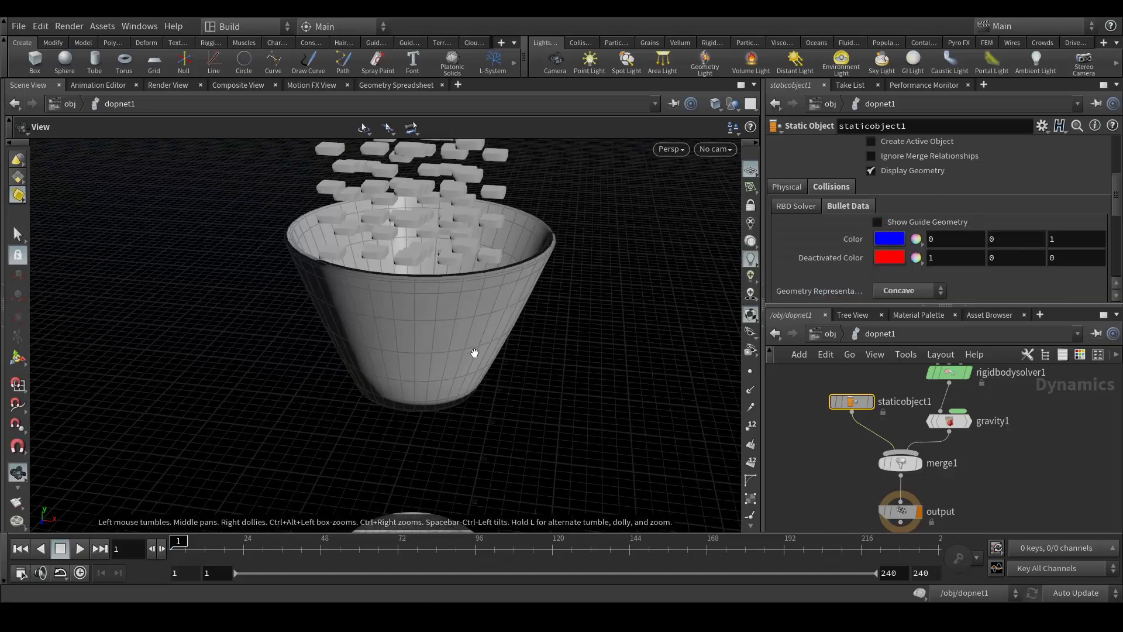
left_click_drag(419, 237, 406, 237)
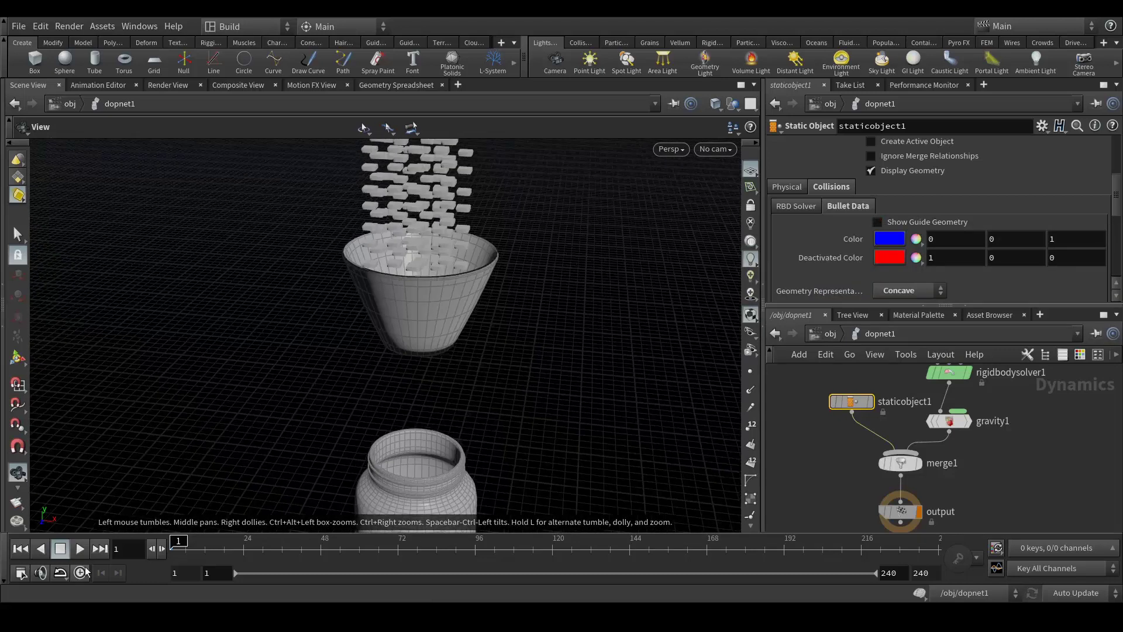
left_click(78, 549)
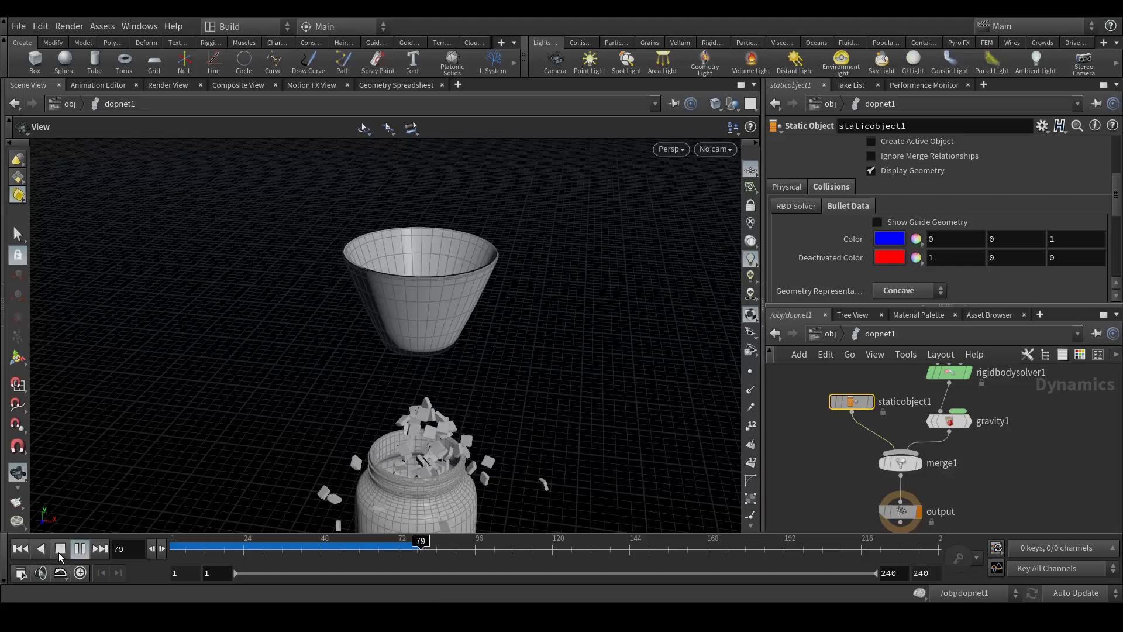
left_click(60, 552)
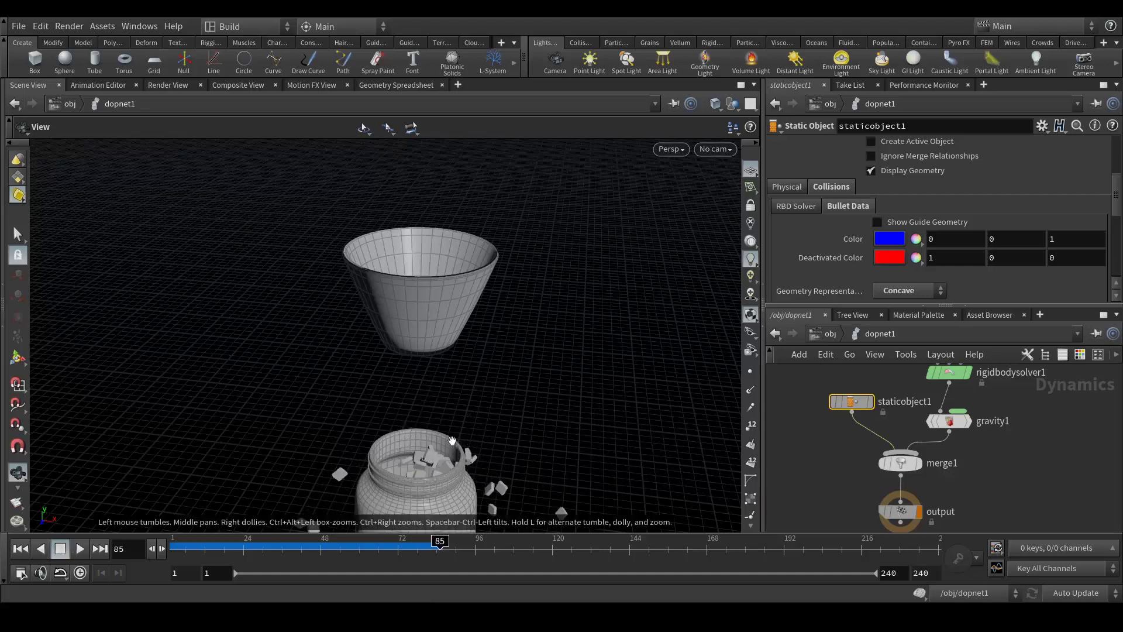
left_click_drag(540, 427, 457, 357)
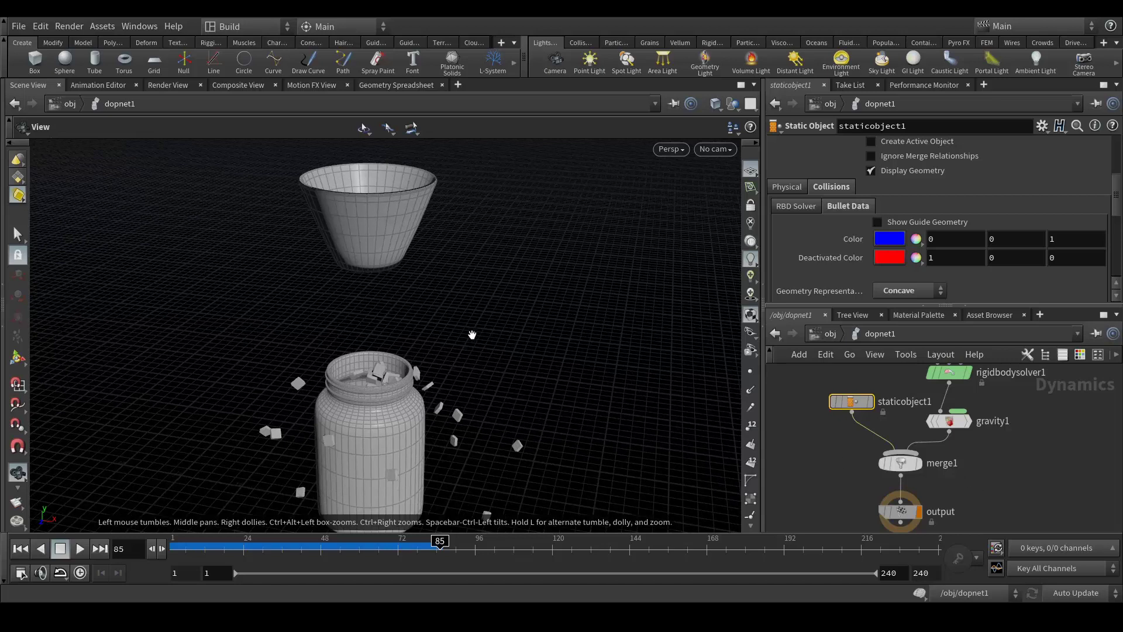
scroll(472, 334, "down", 2)
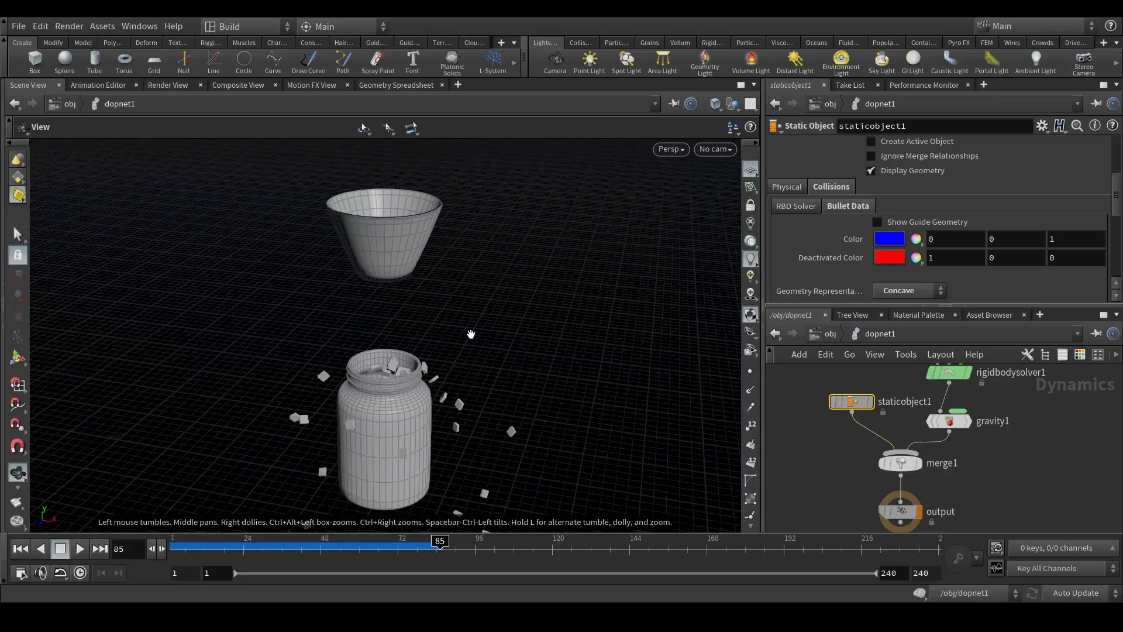
scroll(504, 338, "down", 2)
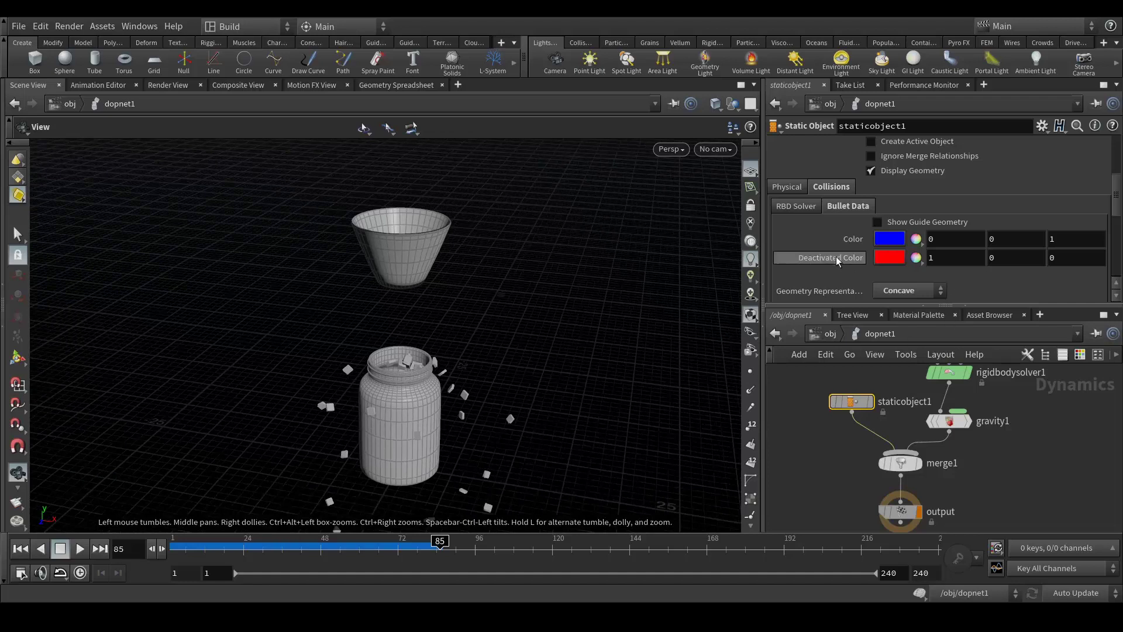
Set staticobject1's physical Friction to 0.5
scroll(836, 256, "down", 5)
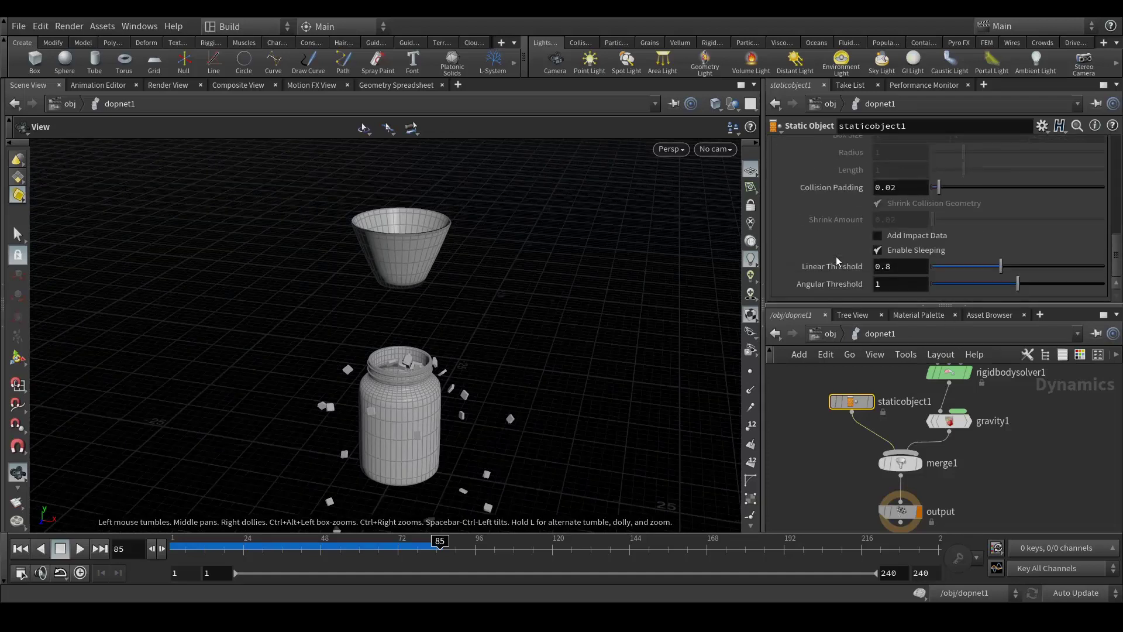
scroll(836, 256, "up", 5)
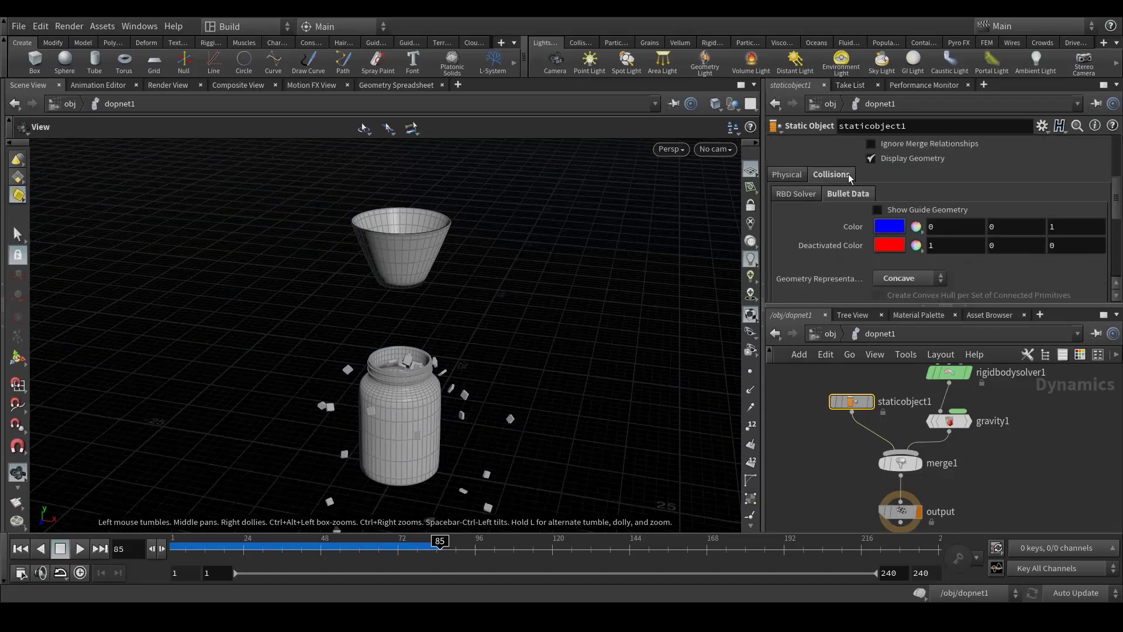
left_click(802, 198)
scroll(826, 269, "down", 6)
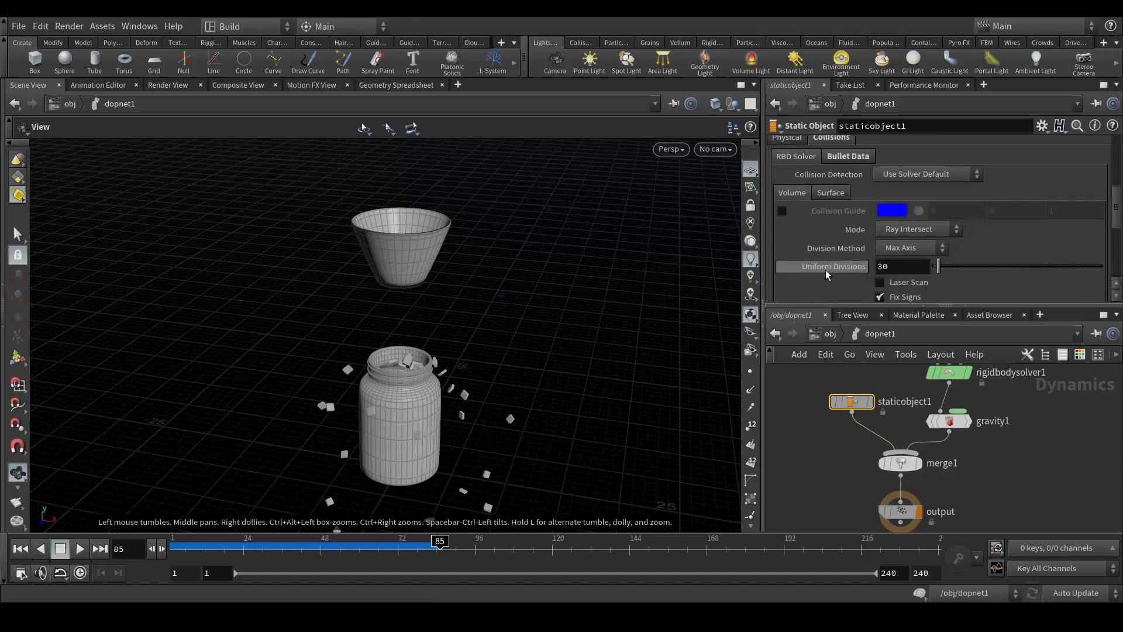
scroll(837, 268, "up", 3)
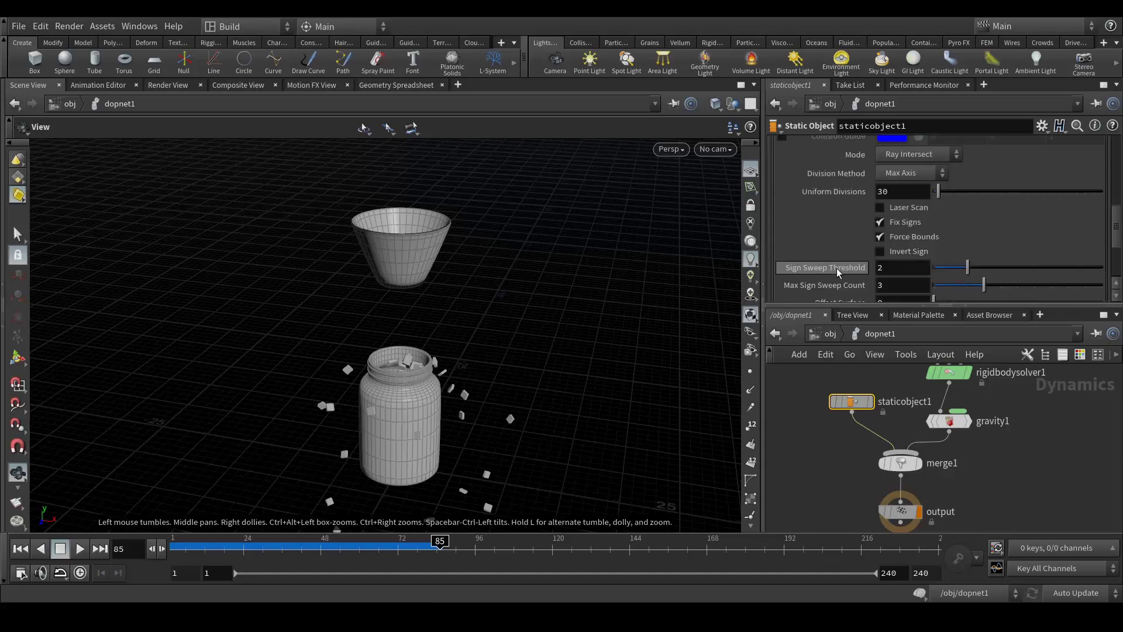
mouse_move(837, 268)
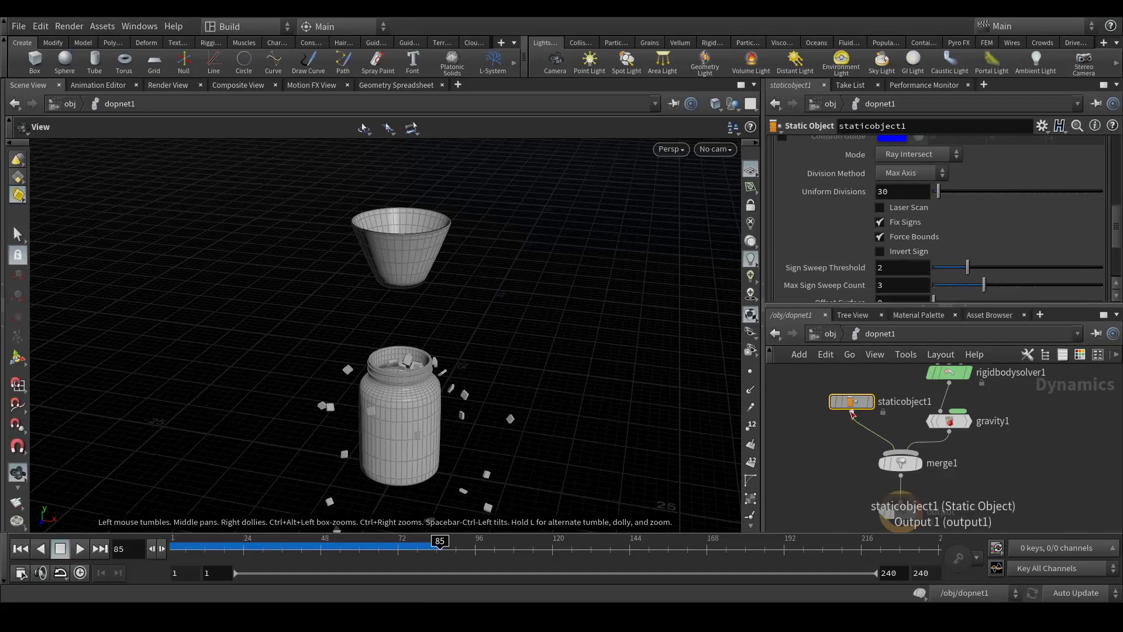
scroll(833, 280, "up", 5)
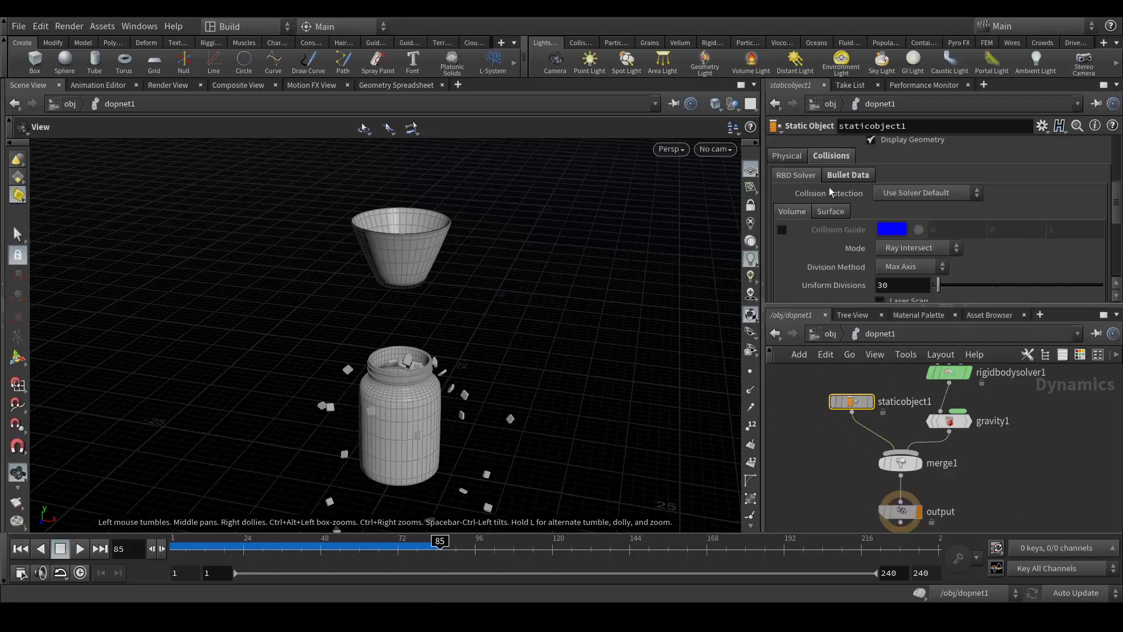
left_click(780, 250)
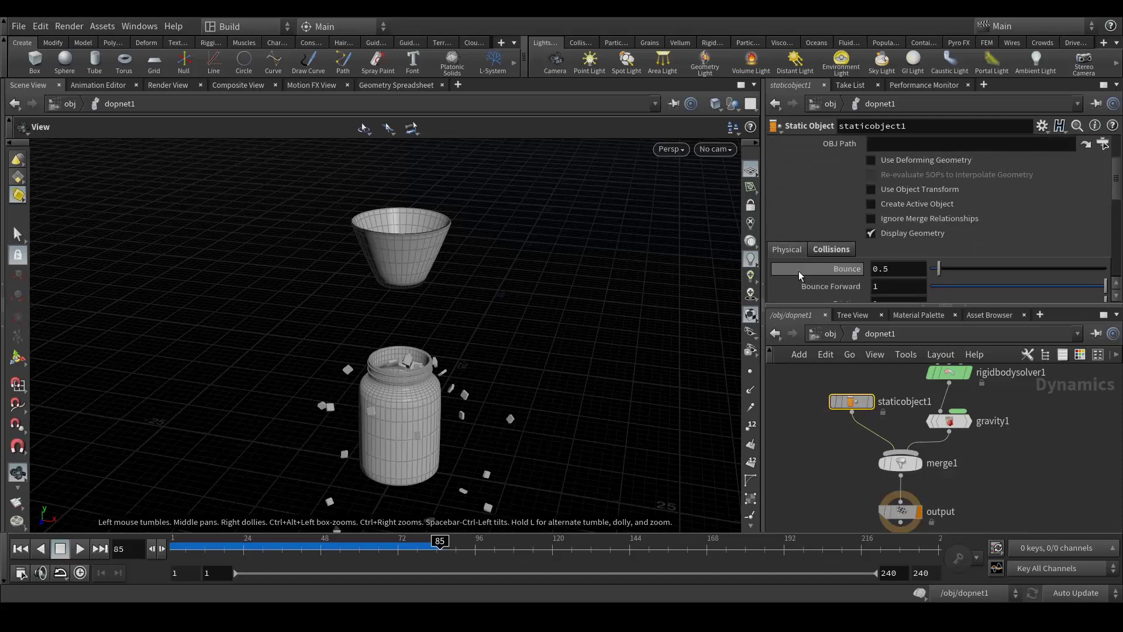
scroll(798, 272, "down", 3)
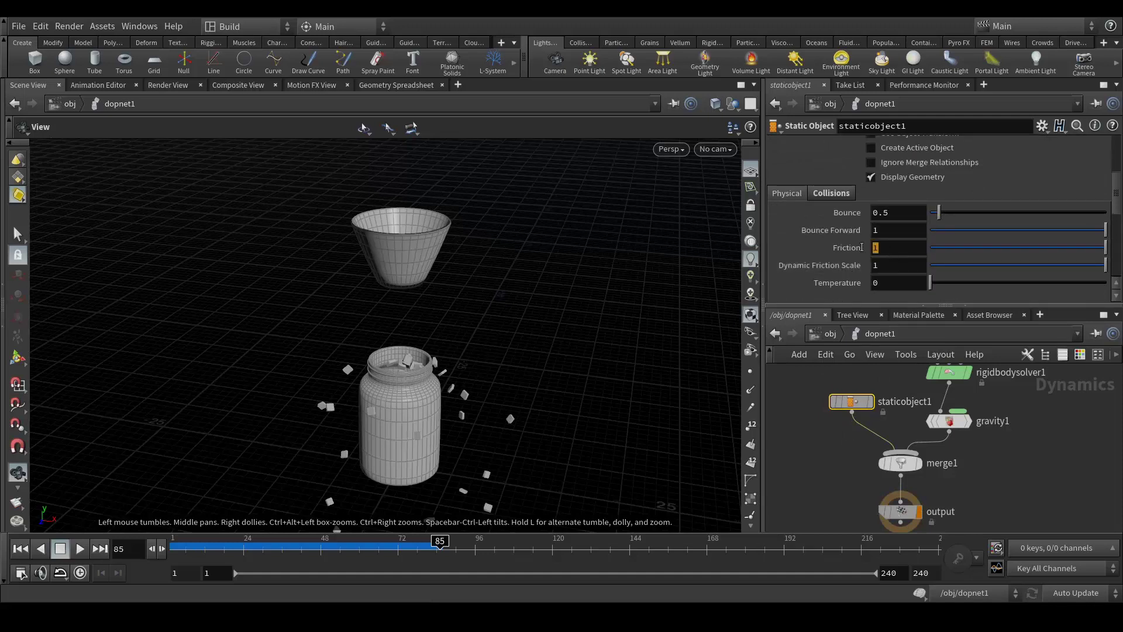
left_click(888, 247)
type(".5")
key("Return")
Replay the simulation from frame 1 with the new friction, stopping it as the cubes pour into the jar
left_click(20, 548)
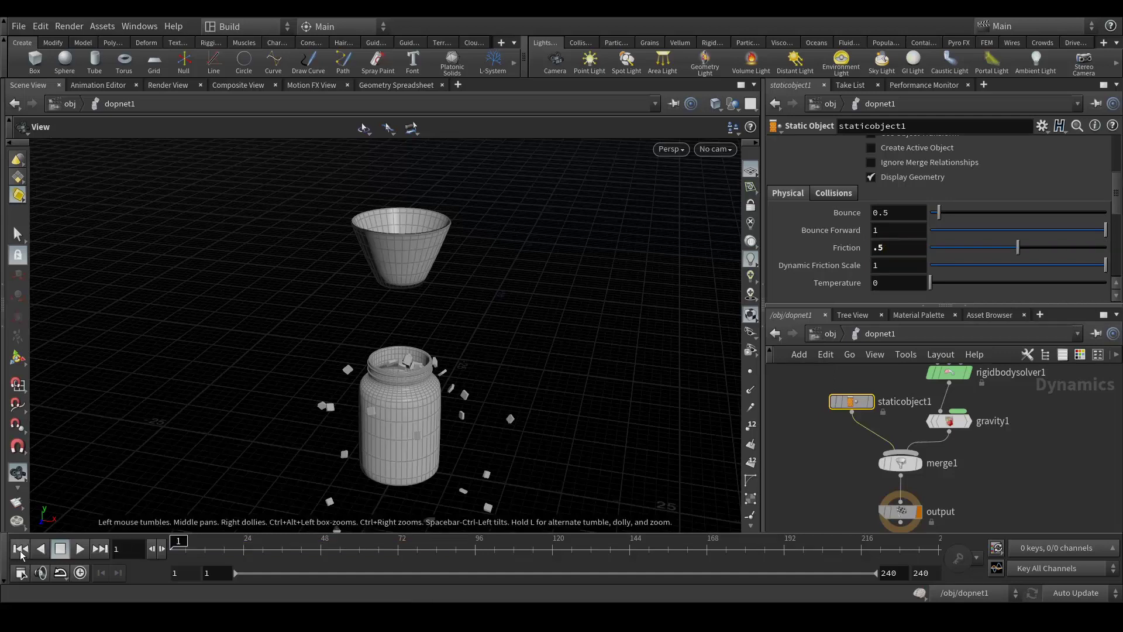
left_click(80, 548)
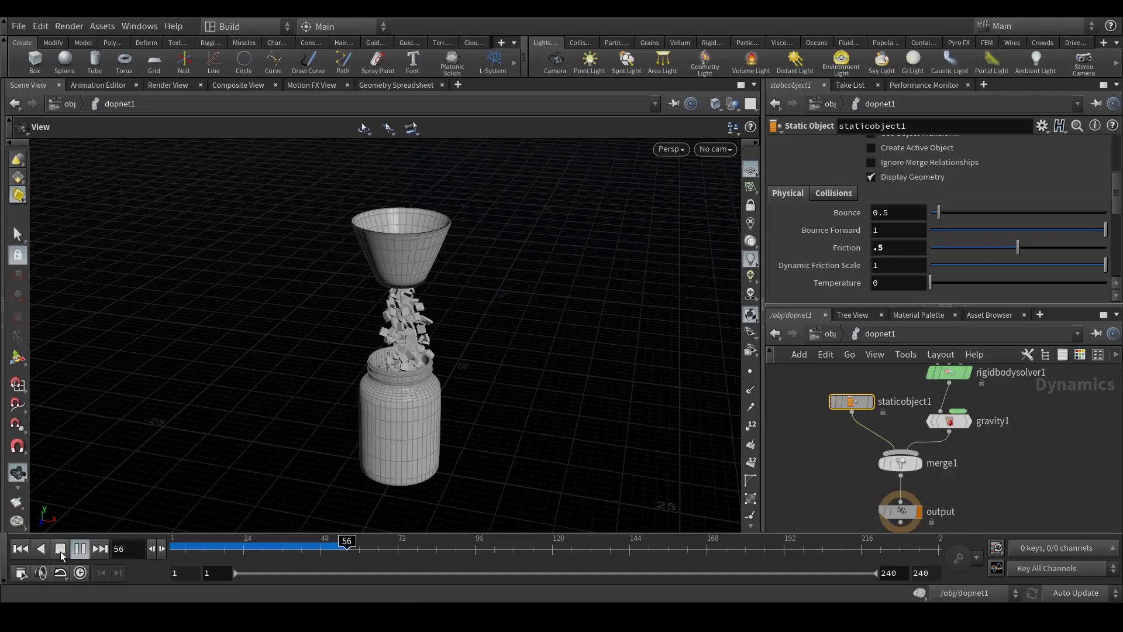
left_click(61, 549)
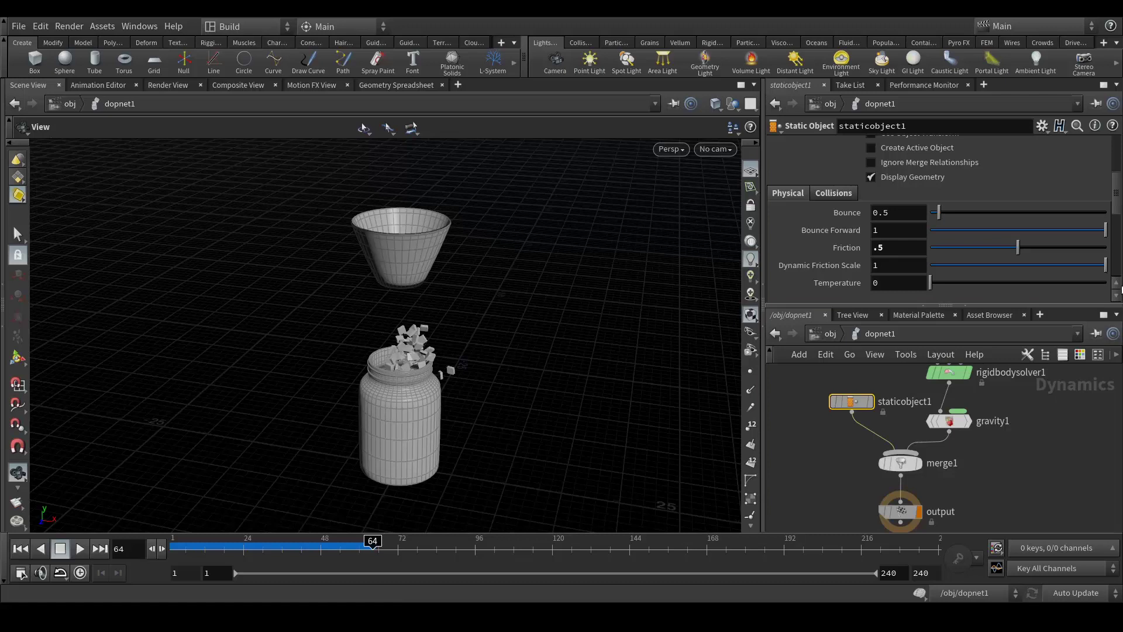
Set staticobject1's Friction to 0.3 and replay the simulation from frame 1, stopping it as the cubes pour into the jar
type("0.3")
key("Return")
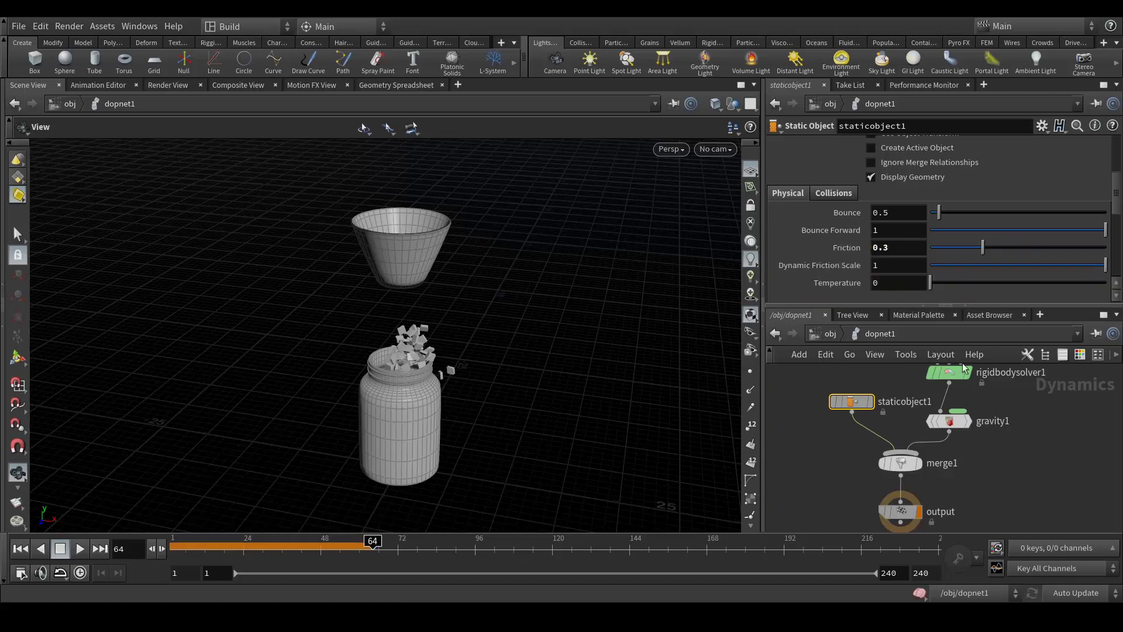
left_click(20, 548)
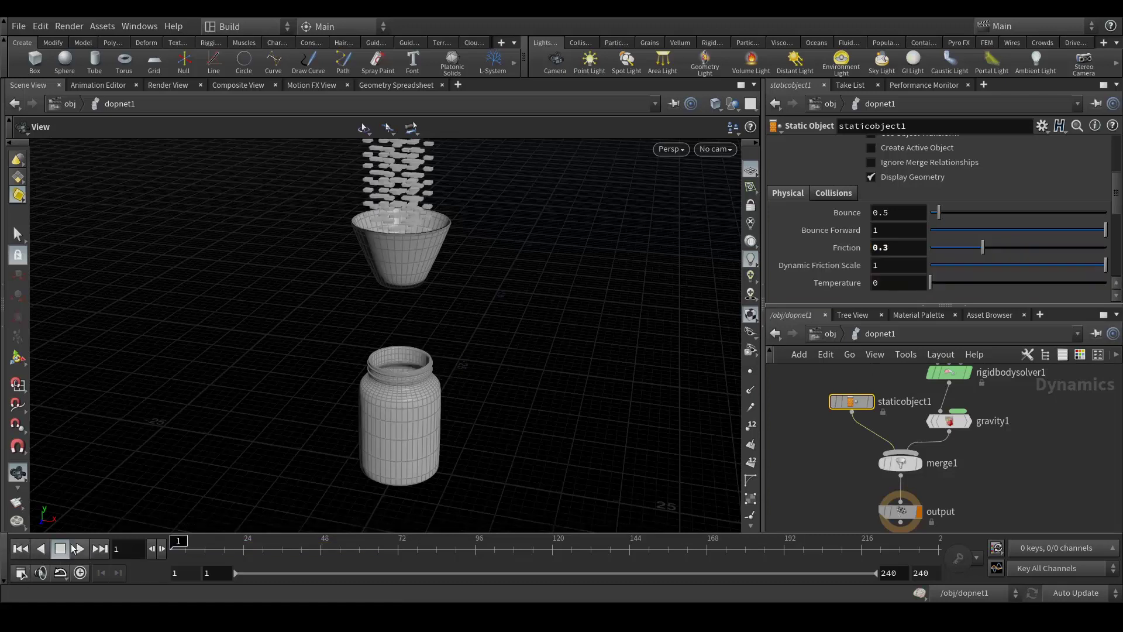
left_click(75, 549)
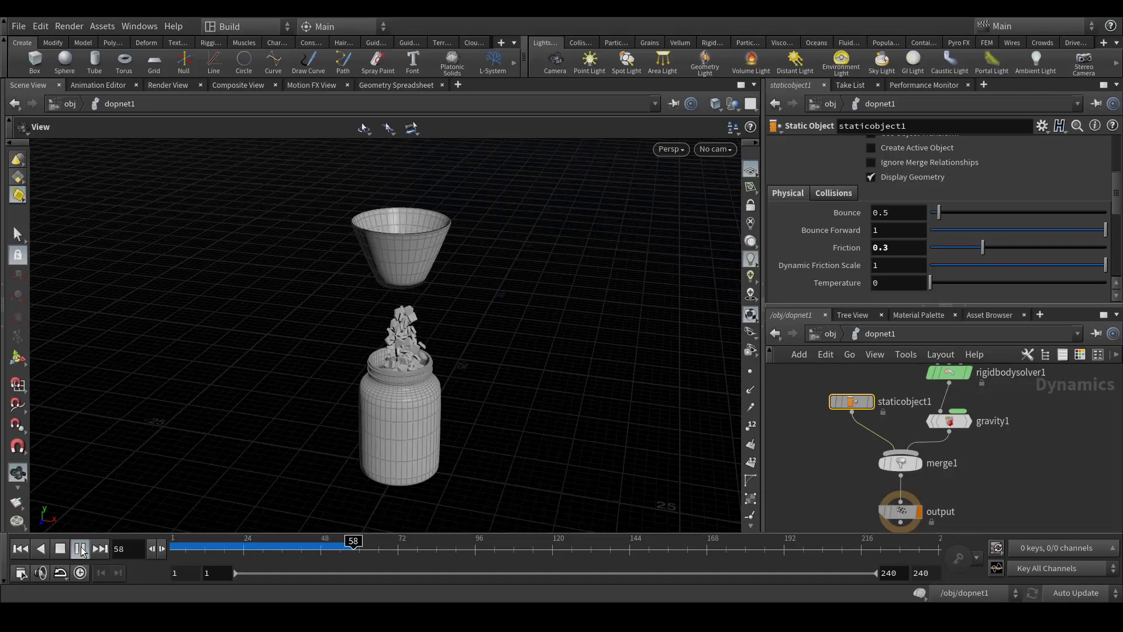
left_click(81, 549)
Scrub the simulation back to frames 43 and 32 and examine from above how the cubes travel inside the cone
left_click_drag(390, 322, 436, 353)
left_click_drag(334, 543, 305, 543)
left_click_drag(417, 280, 431, 274)
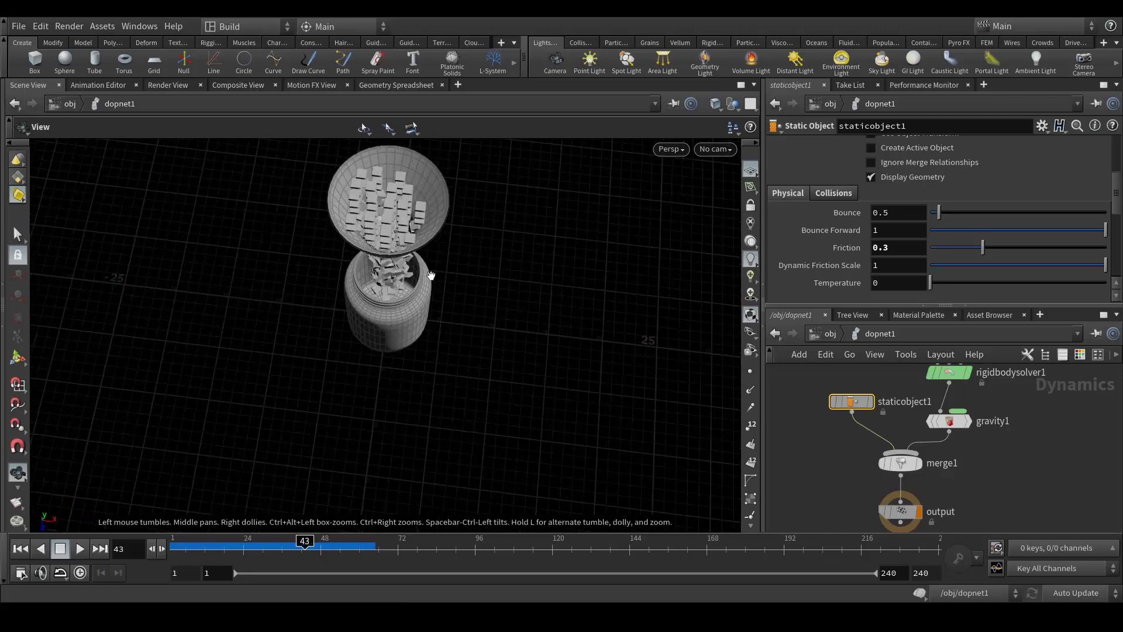
right_click_drag(431, 275, 315, 466)
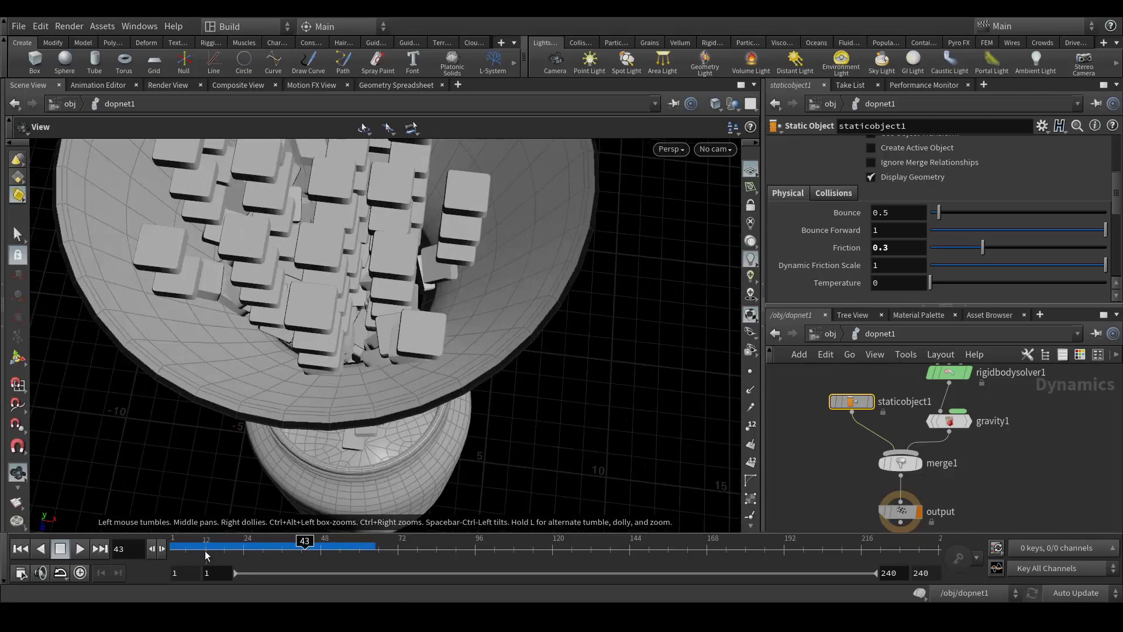
left_click_drag(184, 548, 269, 543)
scroll(415, 296, "down", 5)
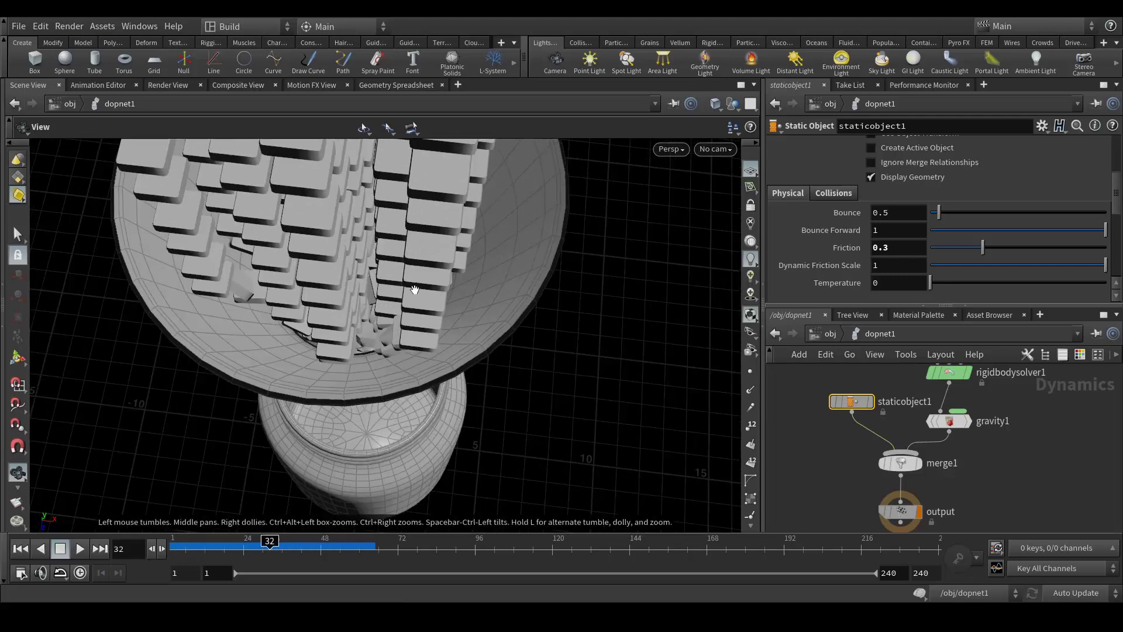
scroll(416, 298, "down", 6)
left_click_drag(491, 372, 461, 282)
Return to frame 1 and examine the starting stack of cubes above the cone and jar
left_click(20, 549)
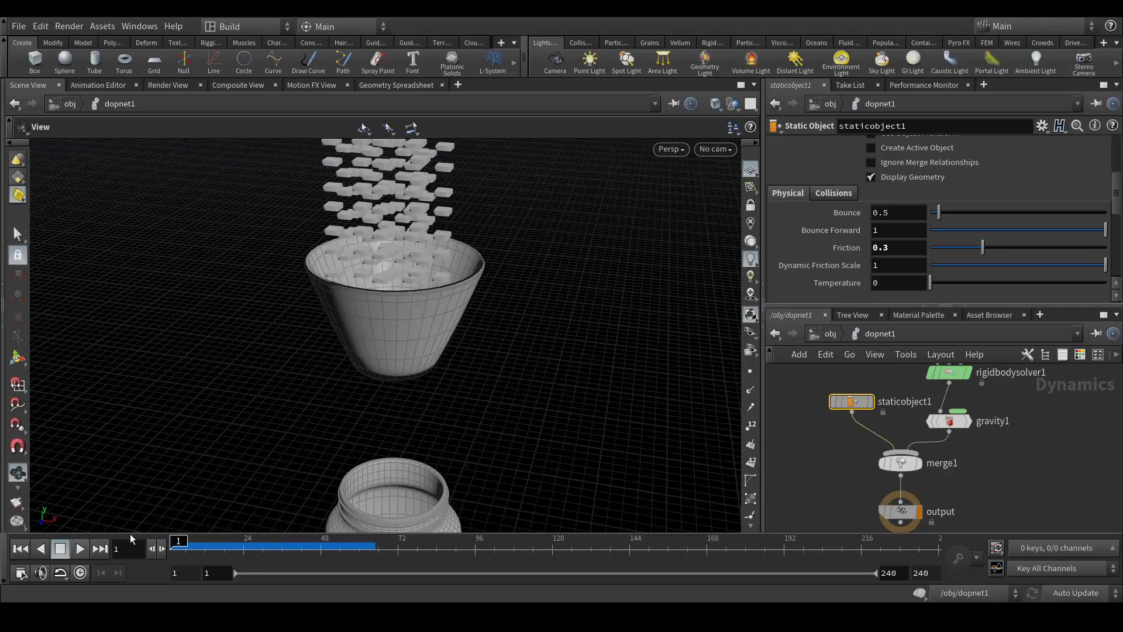
scroll(413, 313, "down", 2)
scroll(412, 304, "down", 4)
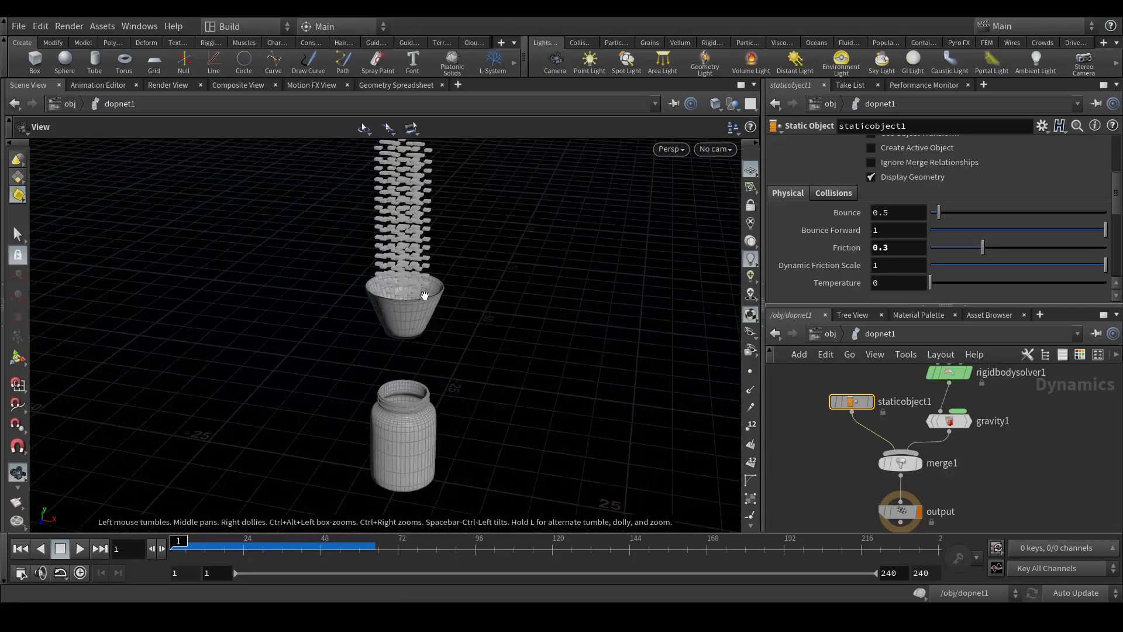
scroll(423, 298, "up", 2)
middle_click_drag(553, 352, 521, 311)
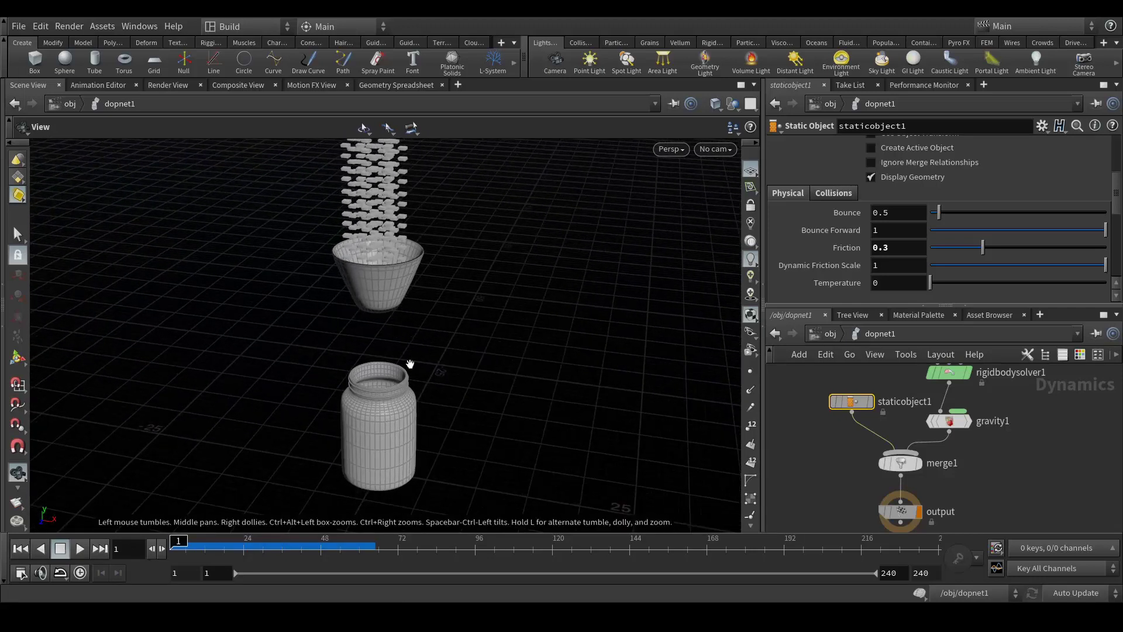
scroll(385, 244, "up", 3)
scroll(385, 245, "up", 2)
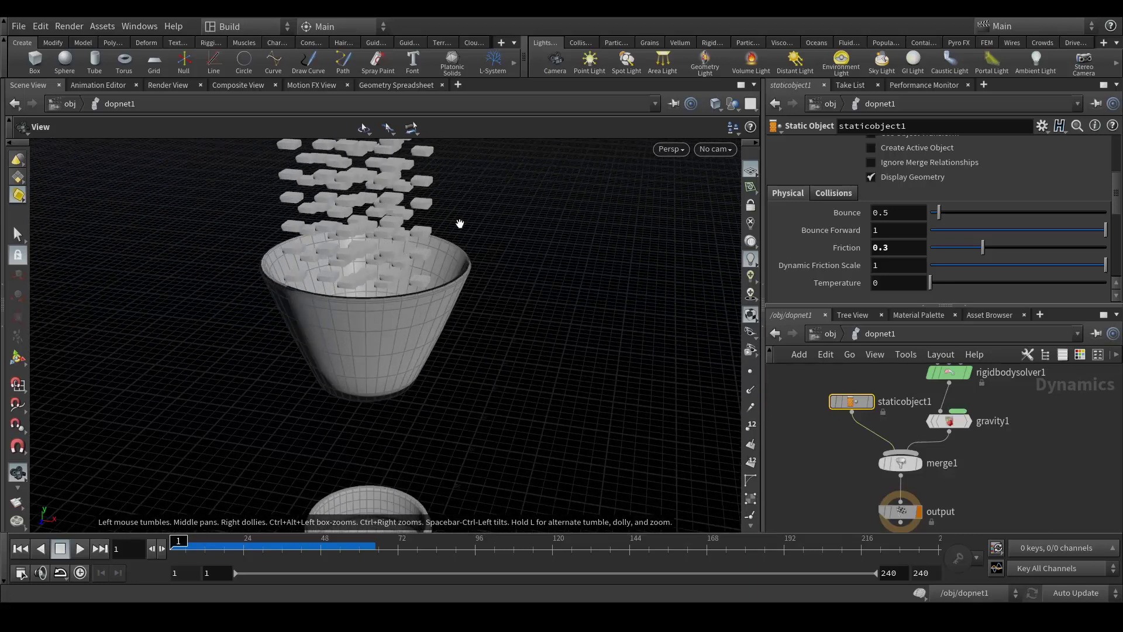
scroll(521, 272, "down", 3)
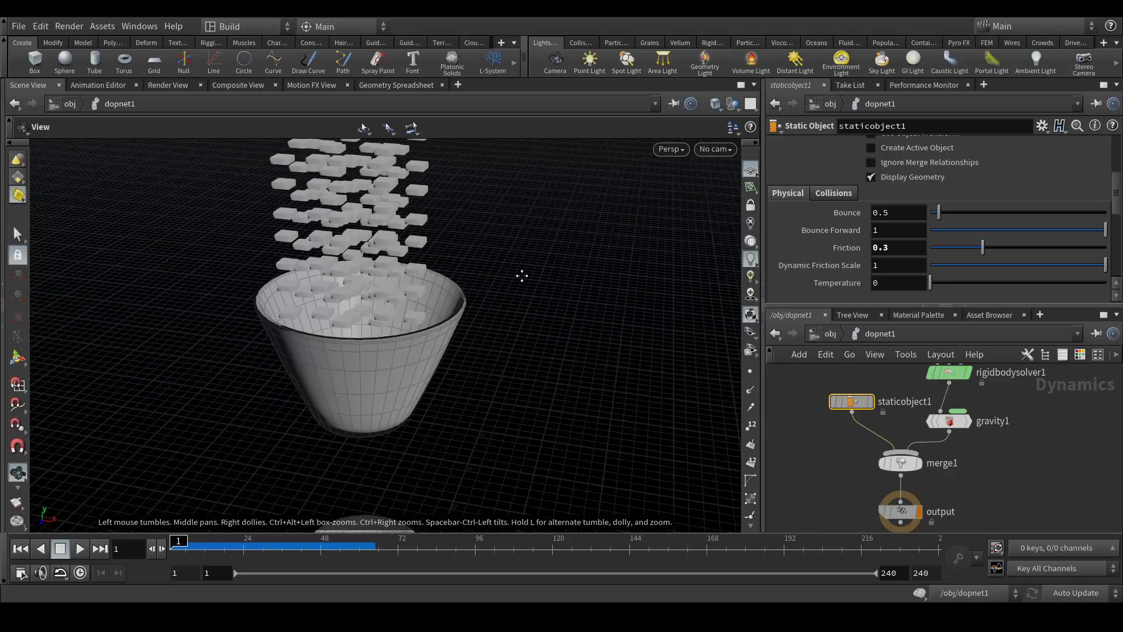
scroll(491, 275, "down", 2)
scroll(489, 283, "down", 4)
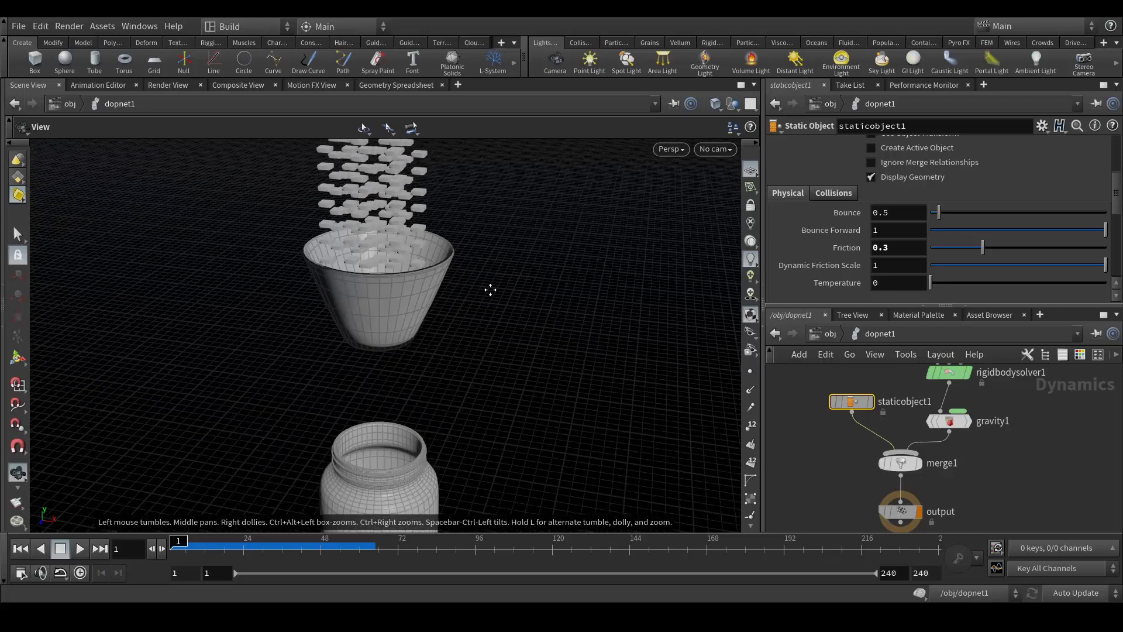
Leave the DOP network and open the Falling_Cubes geometry network at its file1 node
left_click(830, 334)
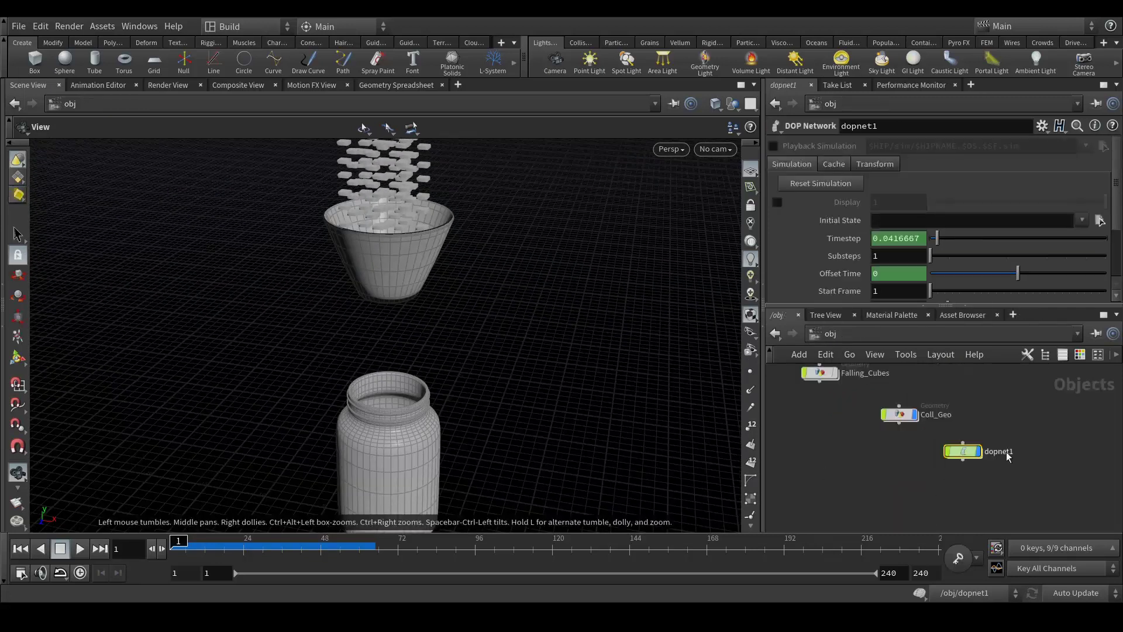
scroll(908, 444, "up", 3)
middle_click_drag(908, 444, 911, 469)
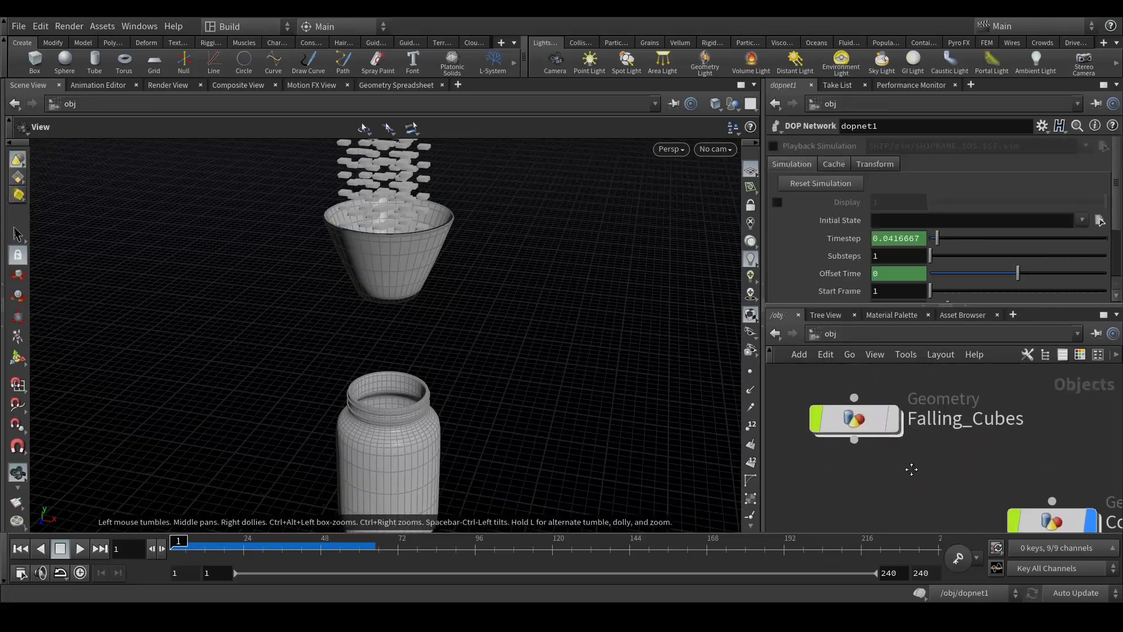
double_click(857, 420)
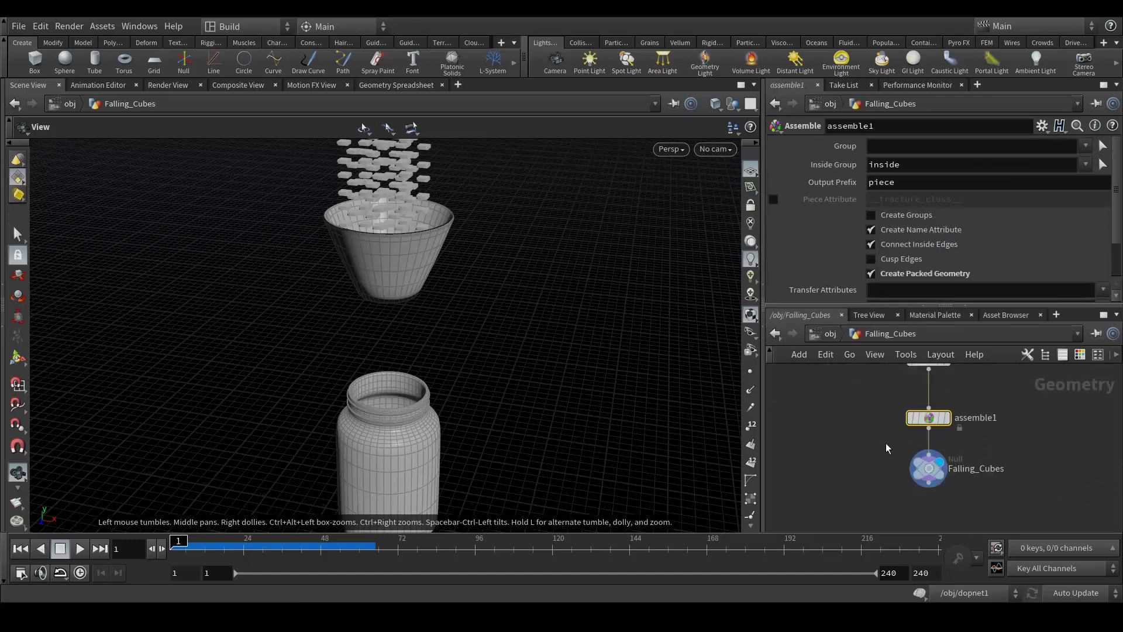
scroll(860, 439, "down", 4)
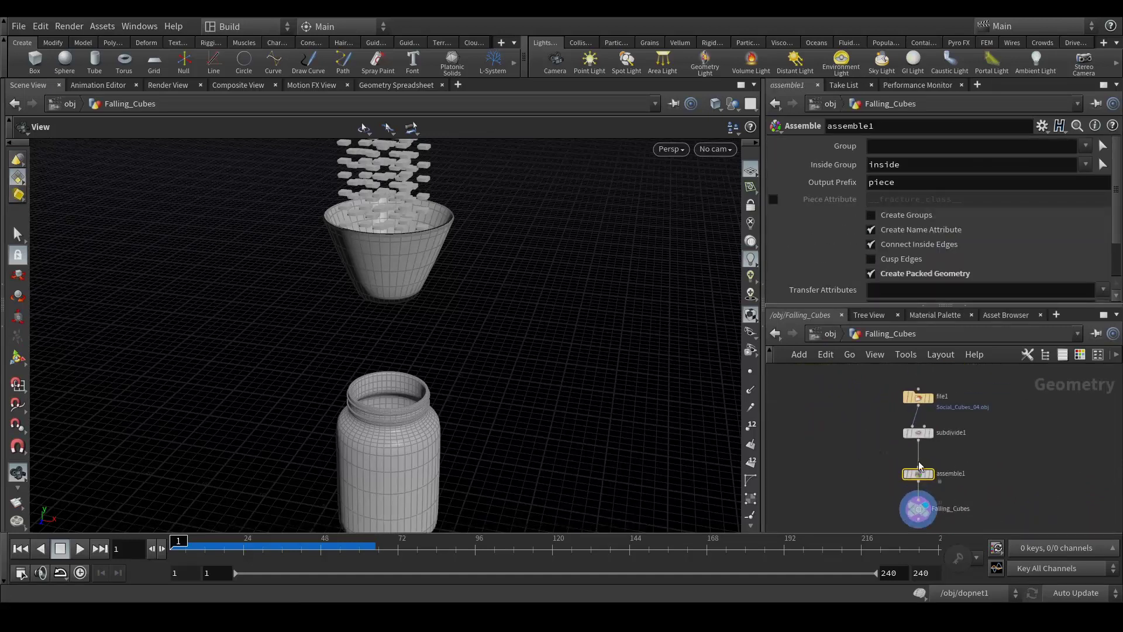
middle_click_drag(996, 446, 1003, 520)
scroll(987, 454, "up", 3)
left_click_drag(917, 462, 906, 389)
middle_click_drag(1072, 526, 1043, 479)
middle_click_drag(1025, 427, 1028, 473)
left_click_drag(1007, 453, 1015, 470)
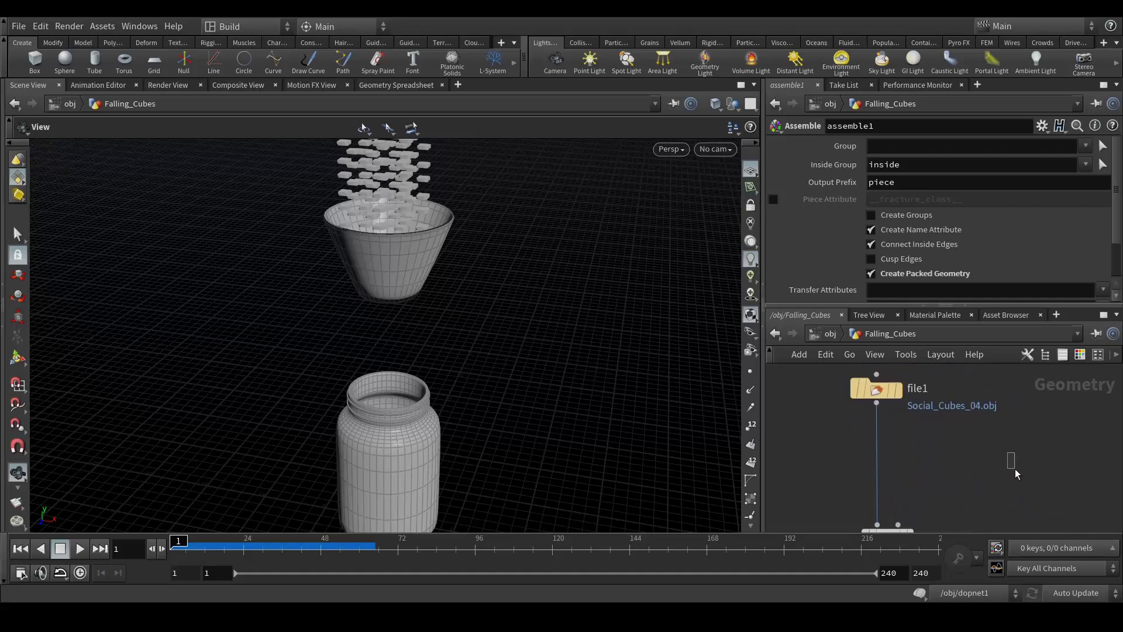
Add a Scatter node beside file1, feed it from file1's output, and make it the displayed node
key("Tab")
type("scatt")
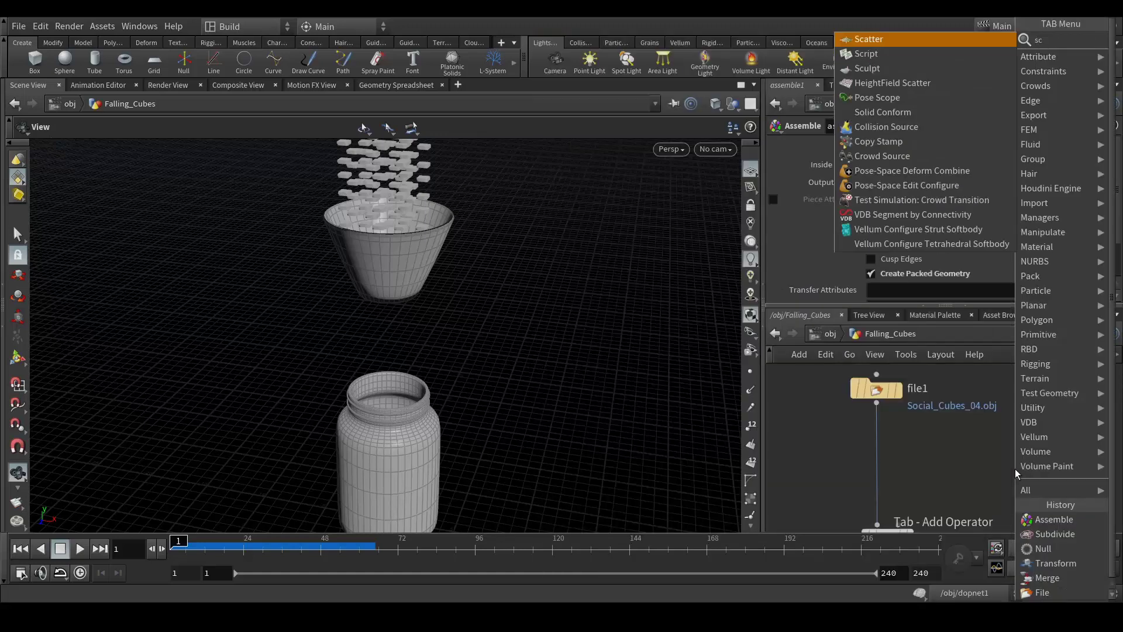
key("Return")
left_click(1015, 469)
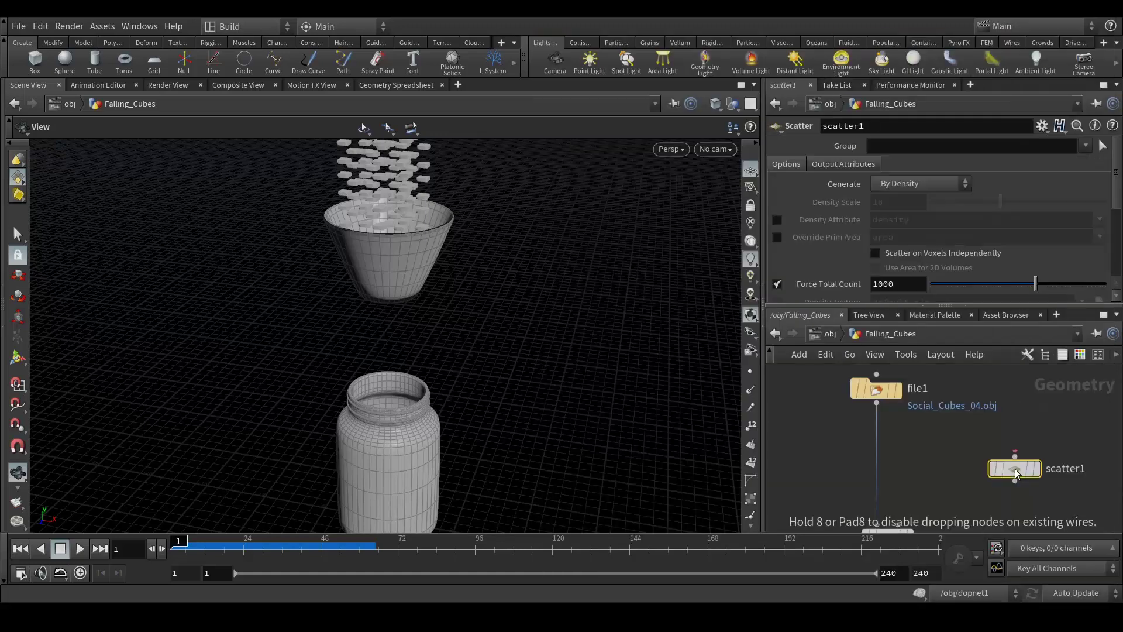
left_click_drag(876, 402, 1013, 477)
left_click(1037, 470)
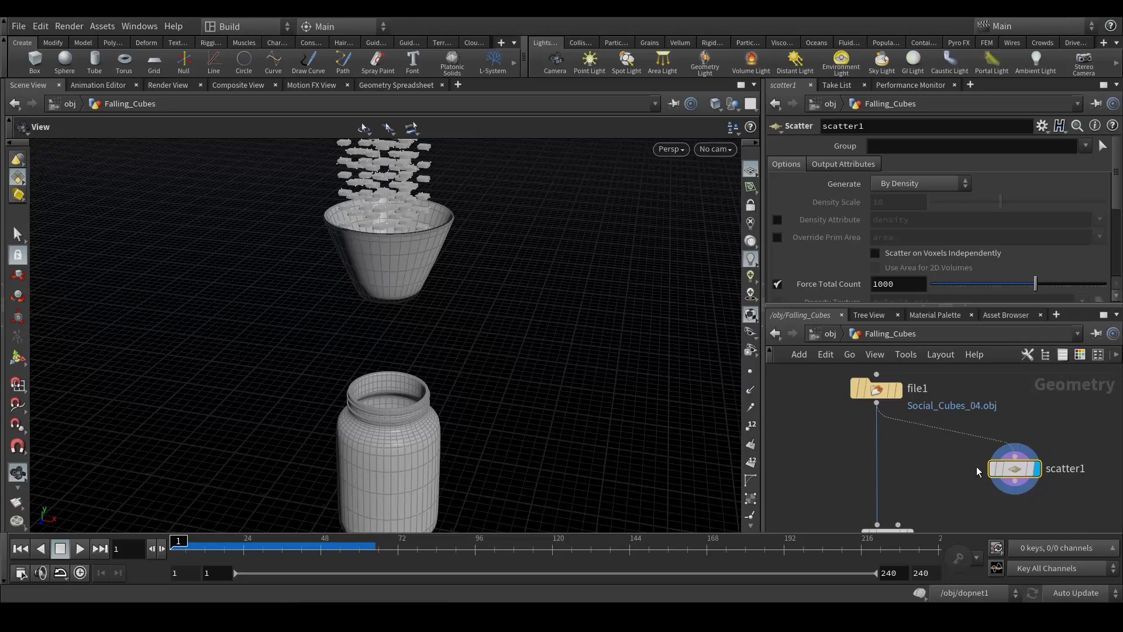
middle_click_drag(954, 444, 922, 439)
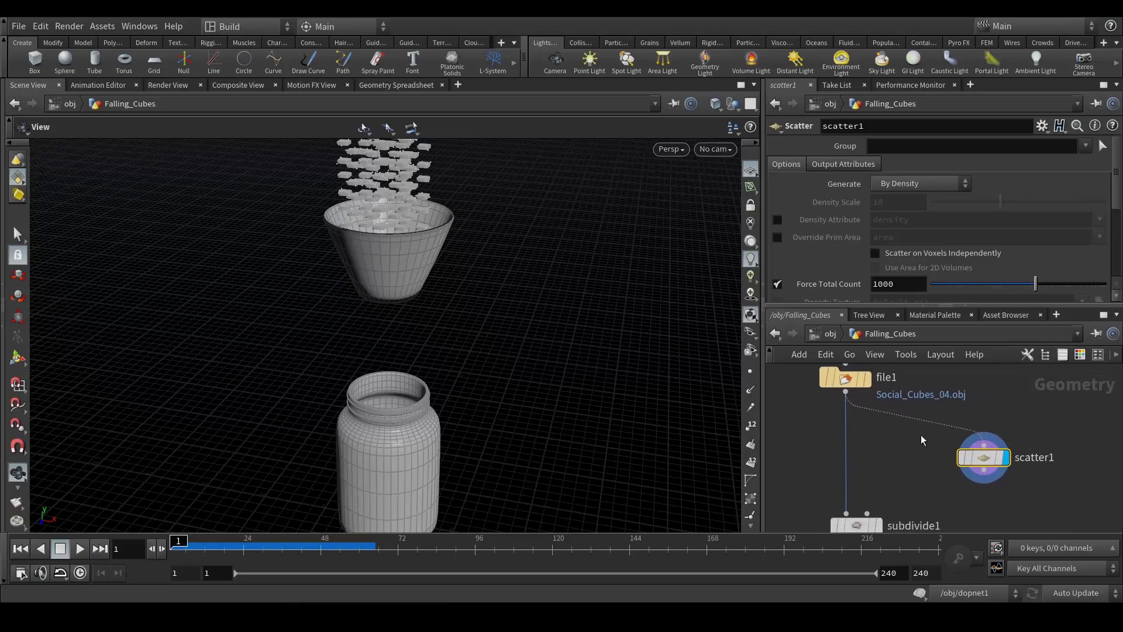
Turn off the display of Coll_Geo and dopnet1 at object level, and reopen the Falling_Cubes network
left_click(830, 335)
scroll(919, 459, "down", 5)
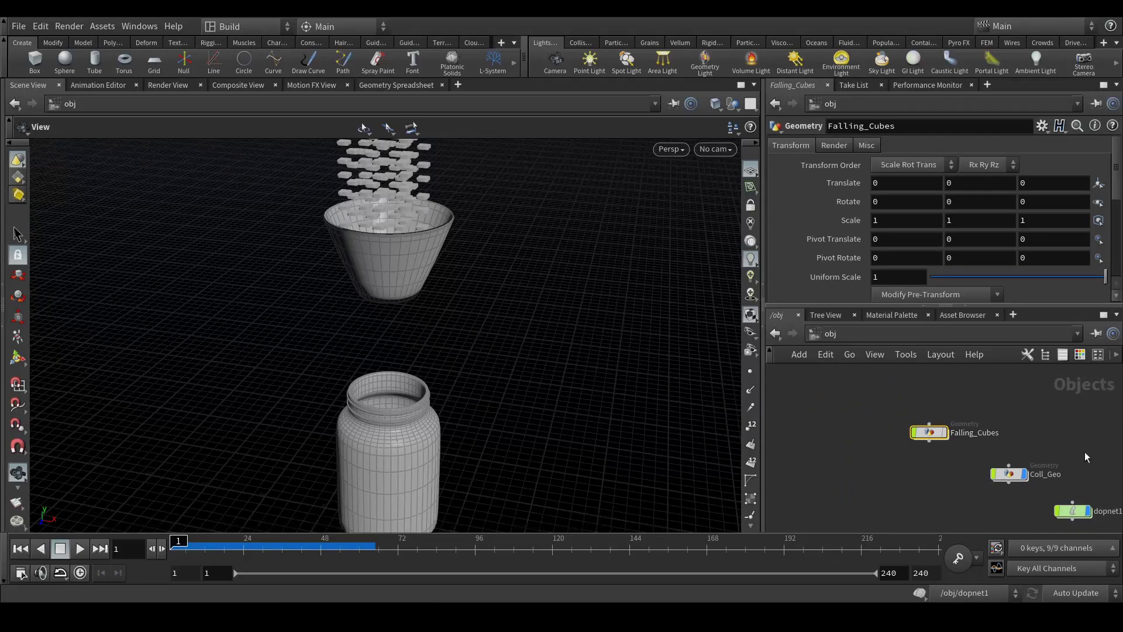
left_click(1026, 475)
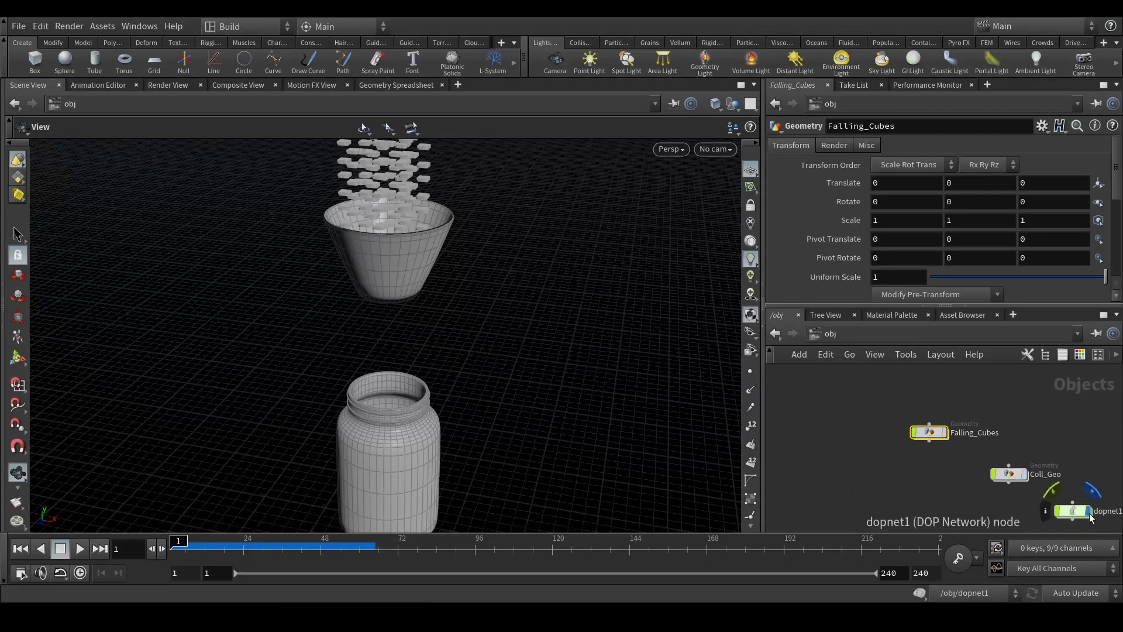
left_click(1089, 512)
double_click(929, 432)
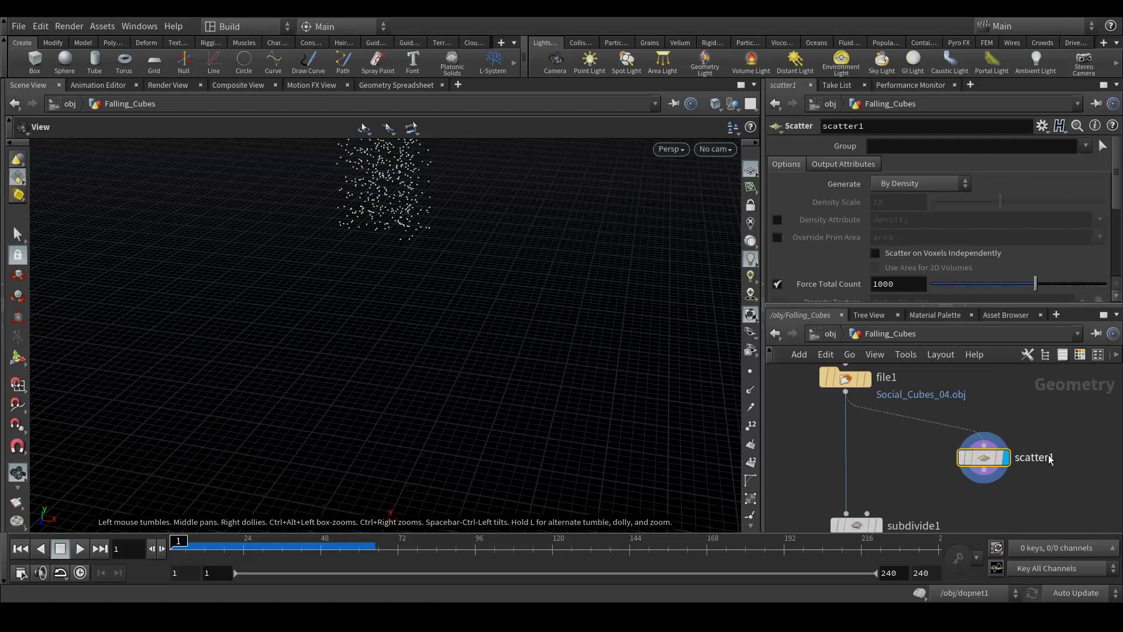
Compare file1's cubes with scatter1's points, and set scatter1's Force Total Count to 300
left_click(857, 415)
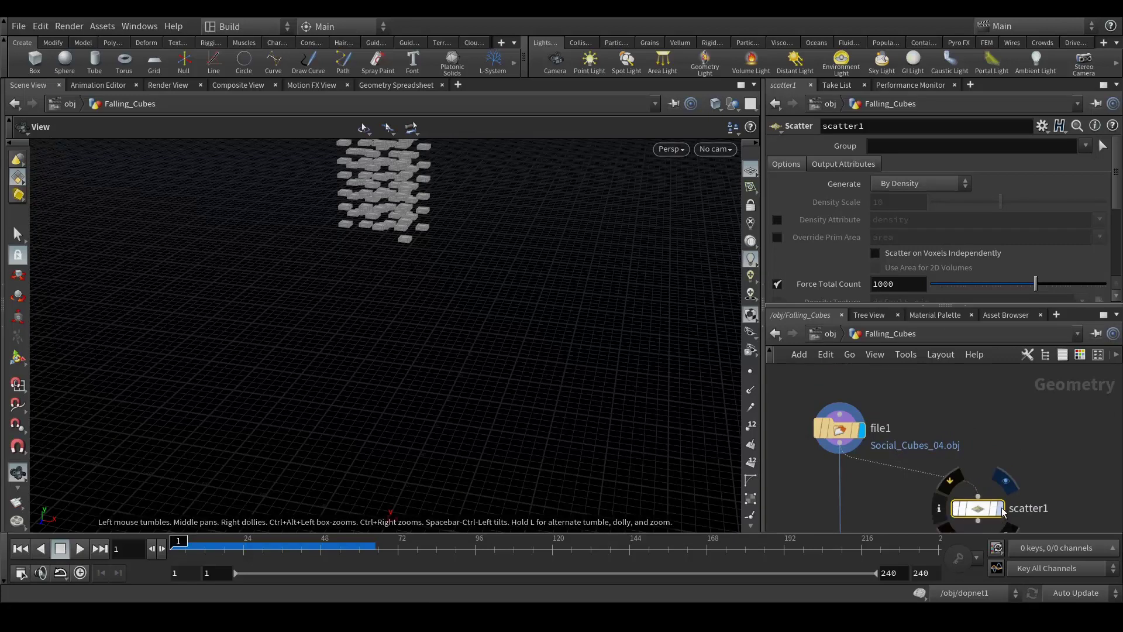
left_click(1004, 510)
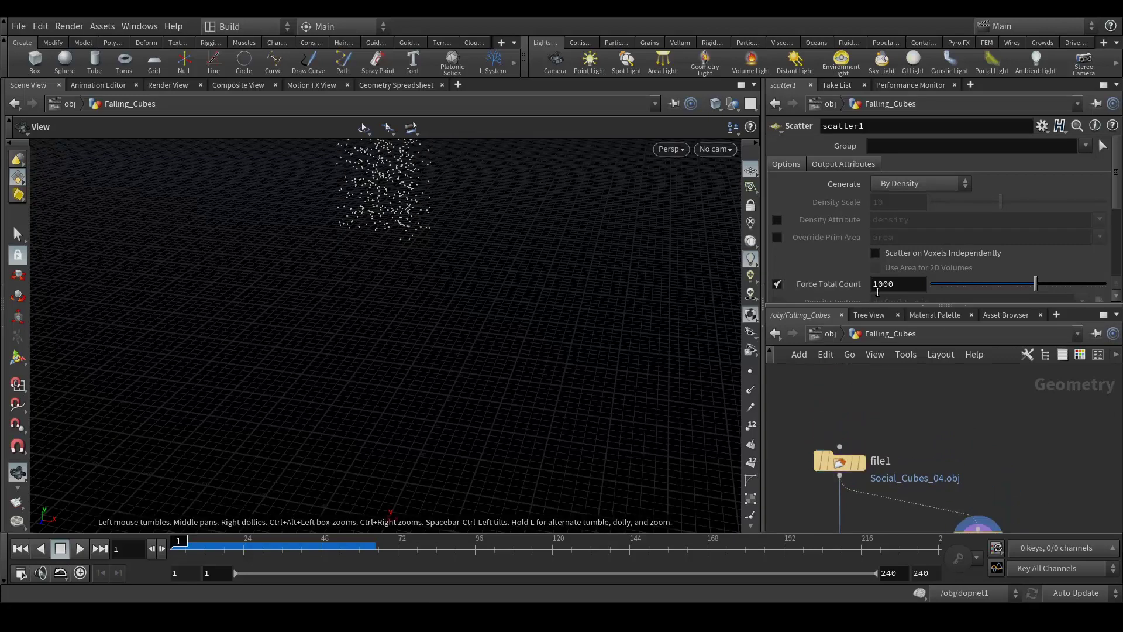
left_click_drag(457, 203, 459, 349)
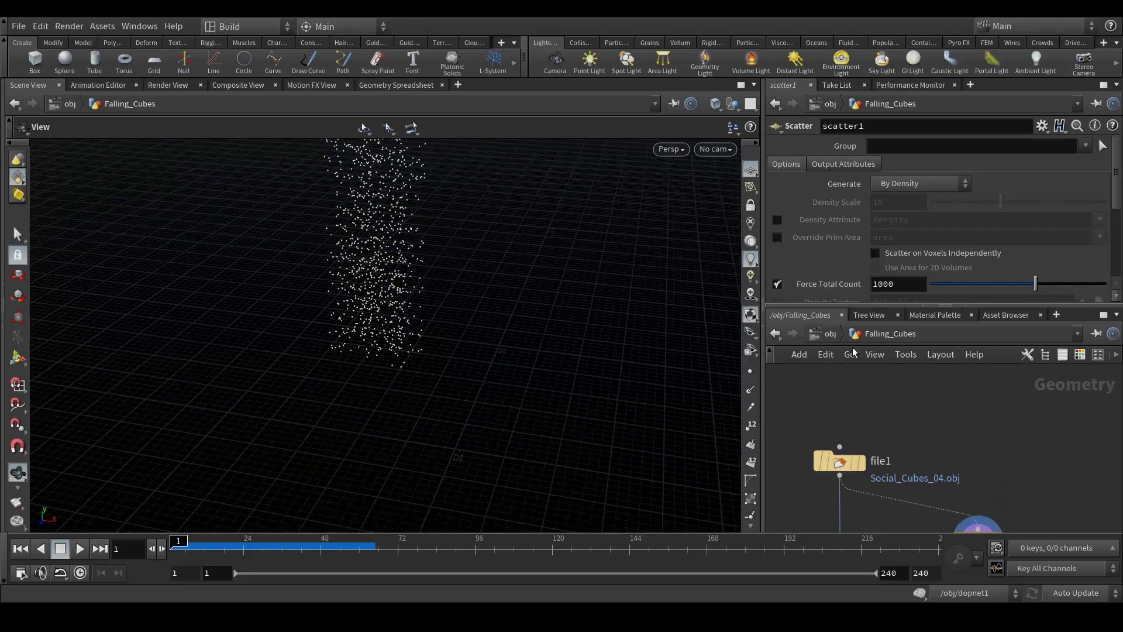
double_click(871, 284)
type("300")
key("Return")
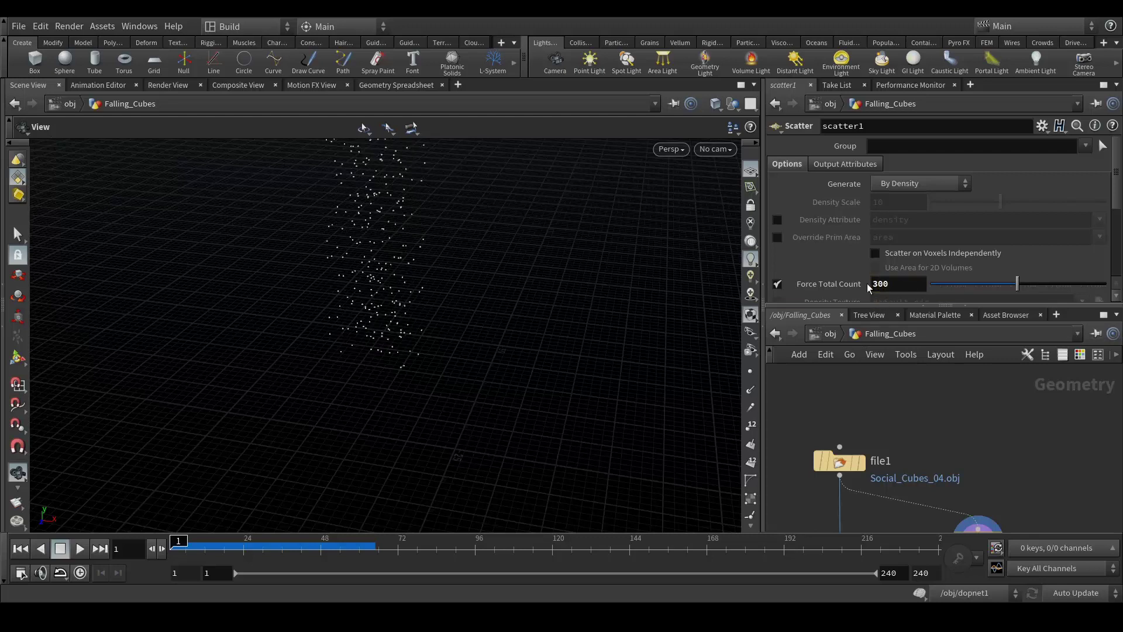
Move subdivide1, assemble1 and the Falling_Cubes null together further down to make room below file1
scroll(999, 405, "down", 3)
middle_click_drag(997, 495, 983, 410)
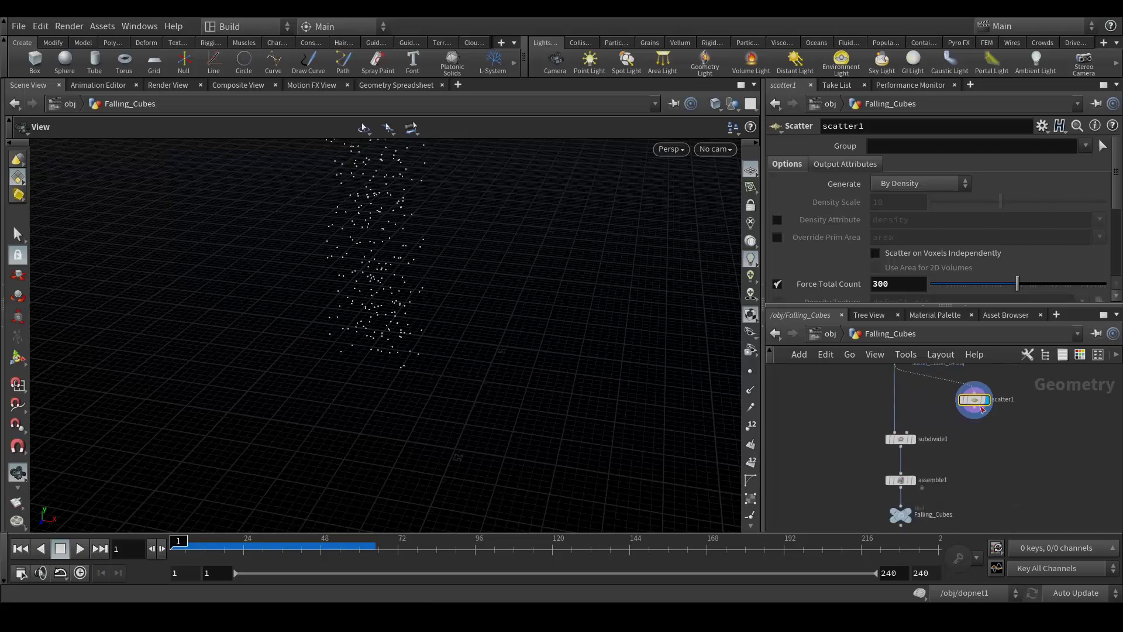
middle_click_drag(999, 448, 1011, 474)
scroll(860, 439, "down", 3)
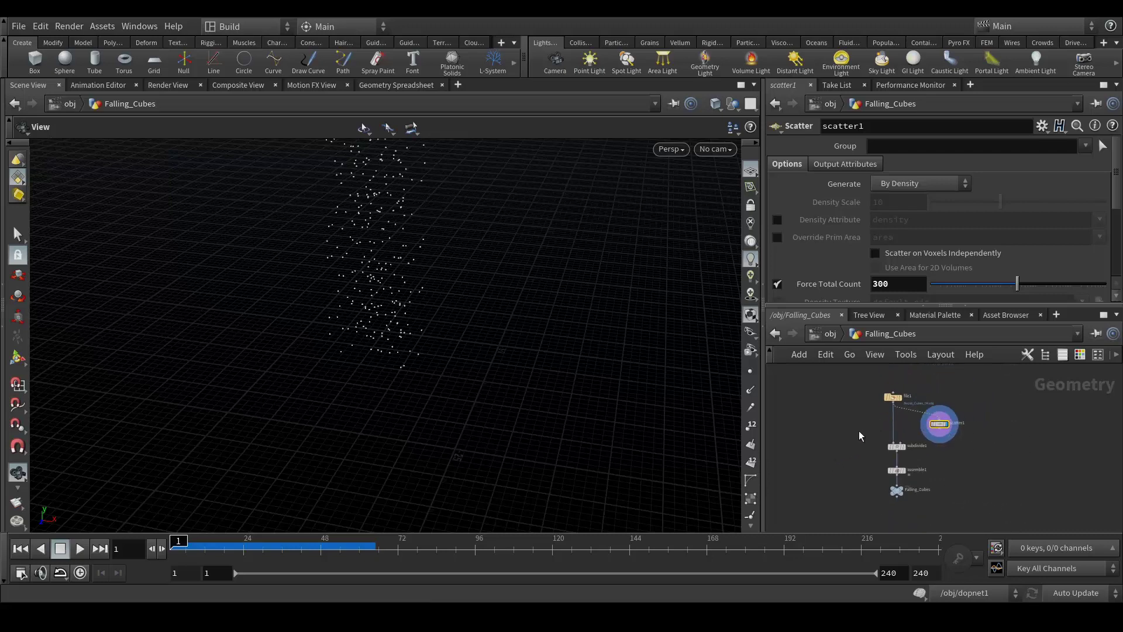
left_click_drag(886, 515, 906, 526)
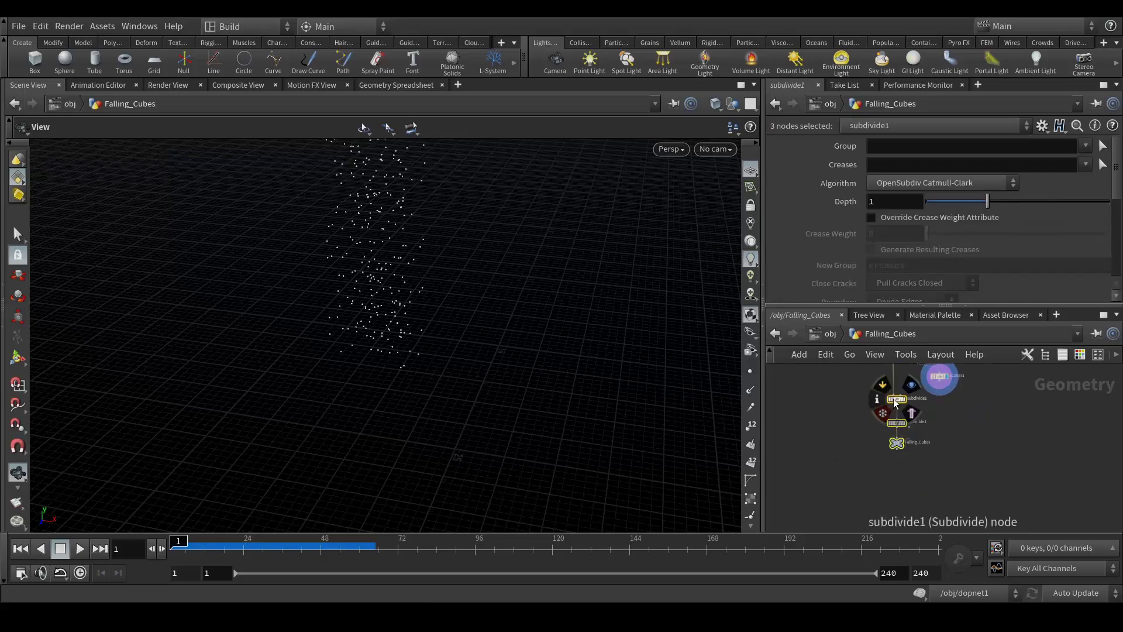
left_click_drag(894, 398, 894, 443)
scroll(865, 430, "up", 2)
left_click(870, 454)
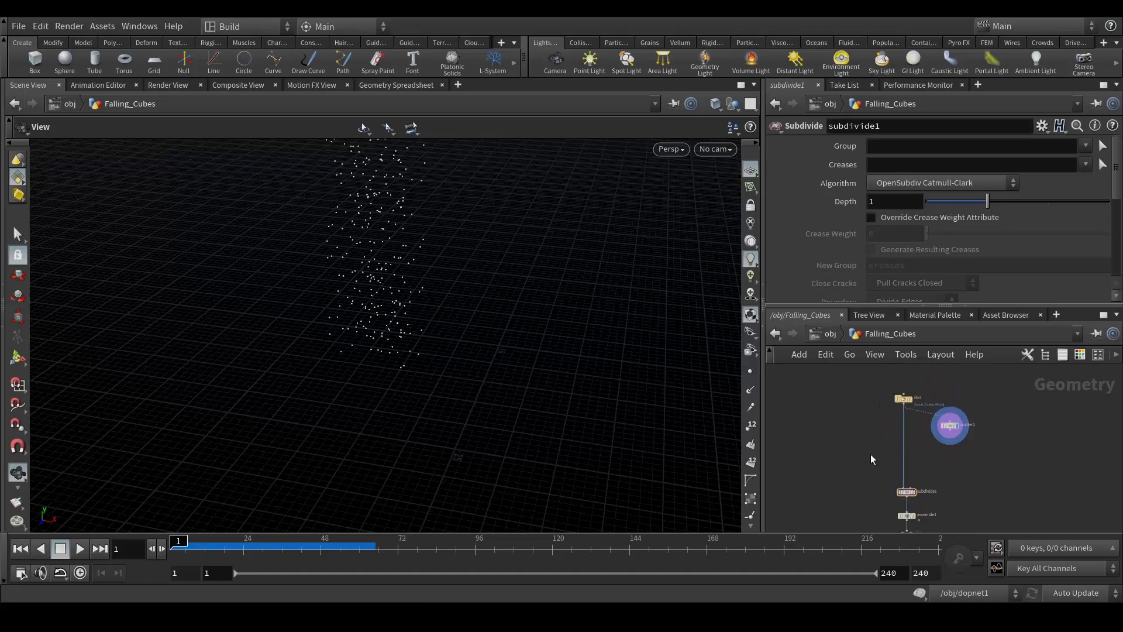
Add a Voronoi Fracture node and insert it into the connection below file1 in the Falling_Cubes network
scroll(882, 429, "up", 2)
middle_click_drag(882, 429, 830, 446)
key("Tab")
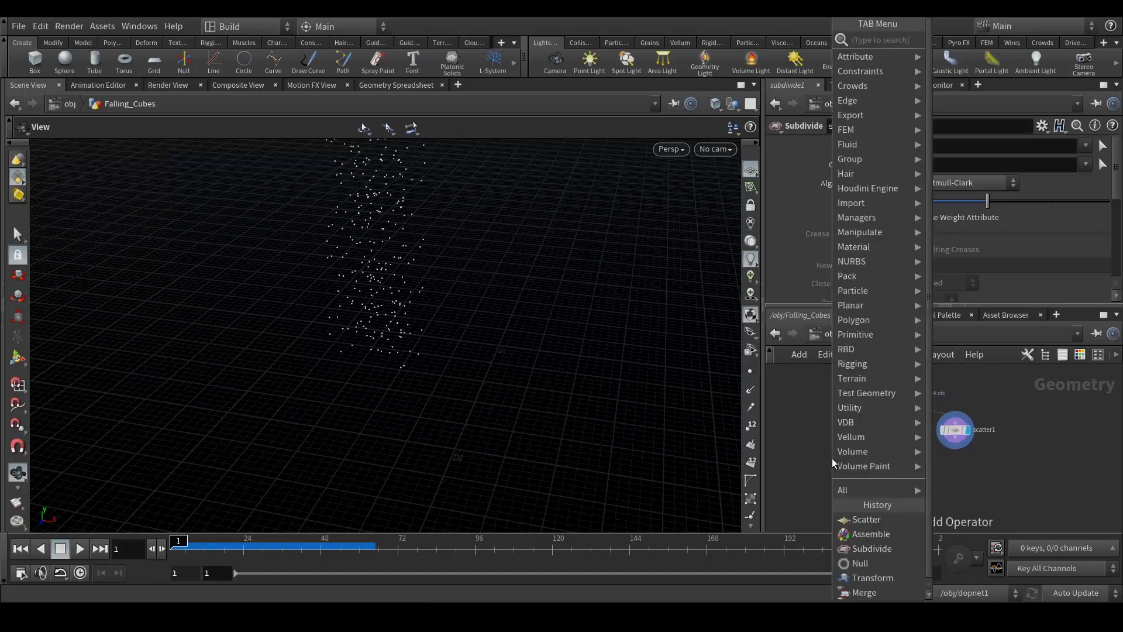
type("voro")
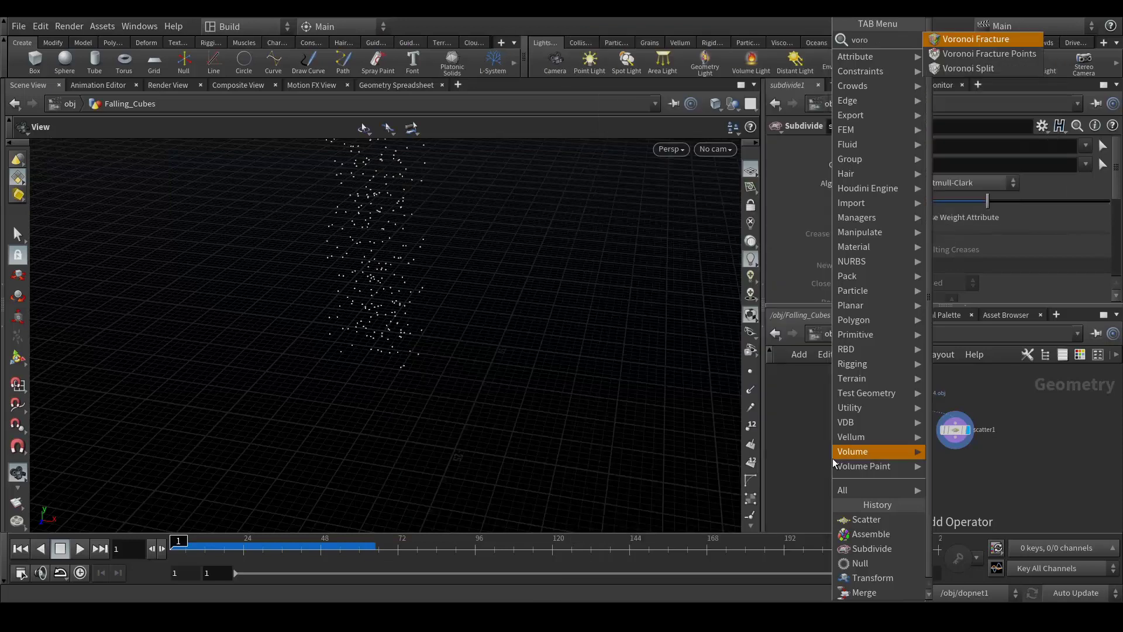
key("Return")
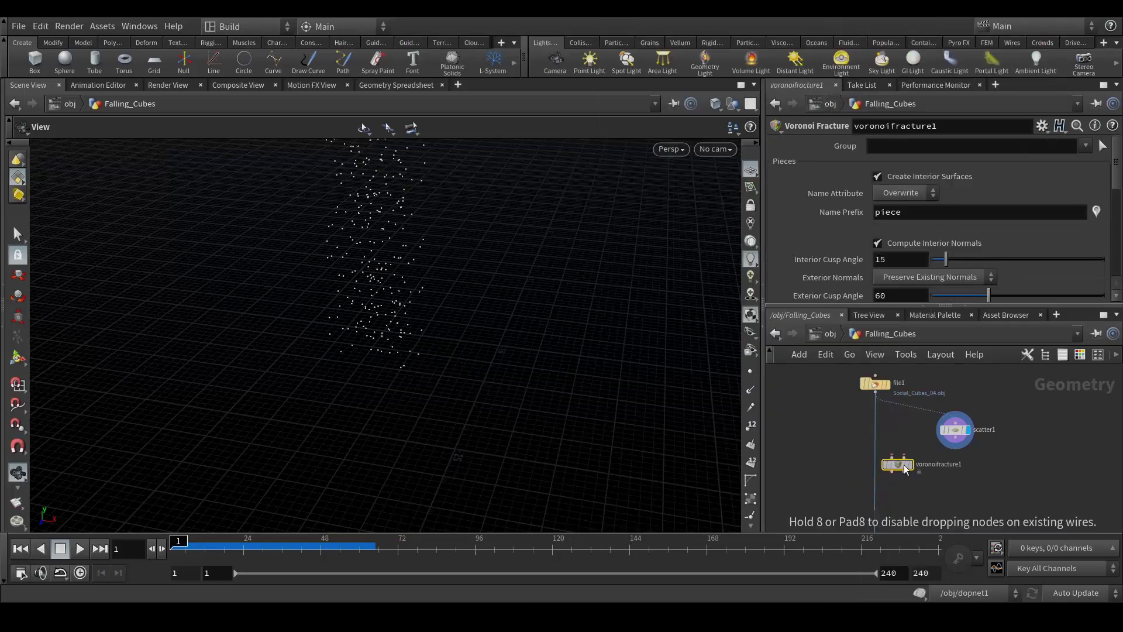
left_click(882, 470)
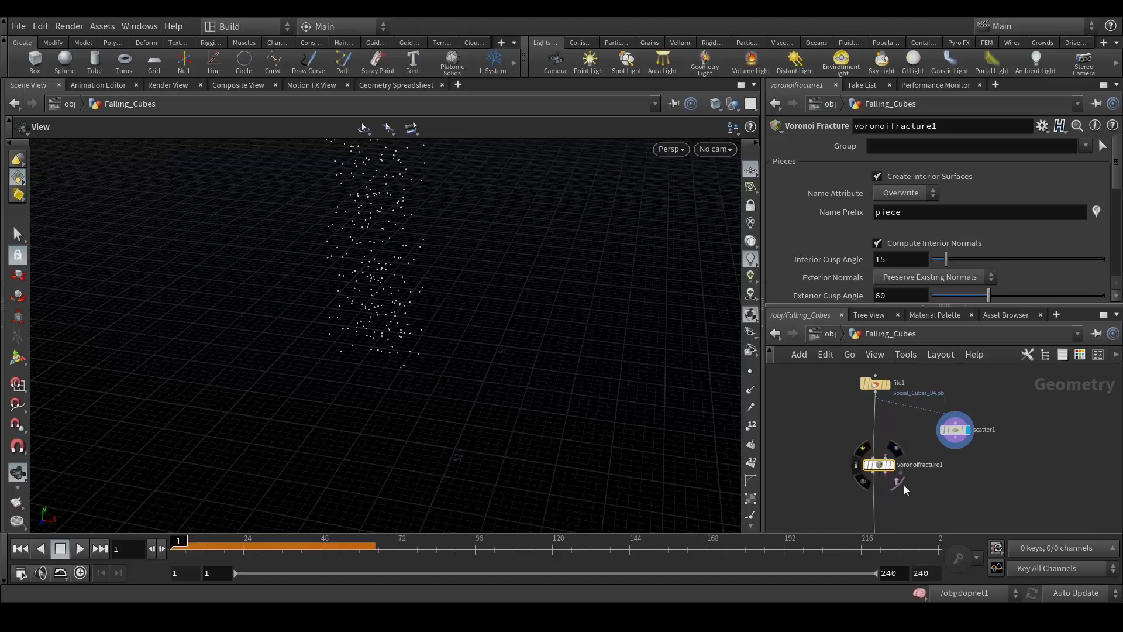
Connect scatter1's output to voronoifracture1's second input and make voronoifracture1 the displayed node
scroll(919, 486, "up", 3)
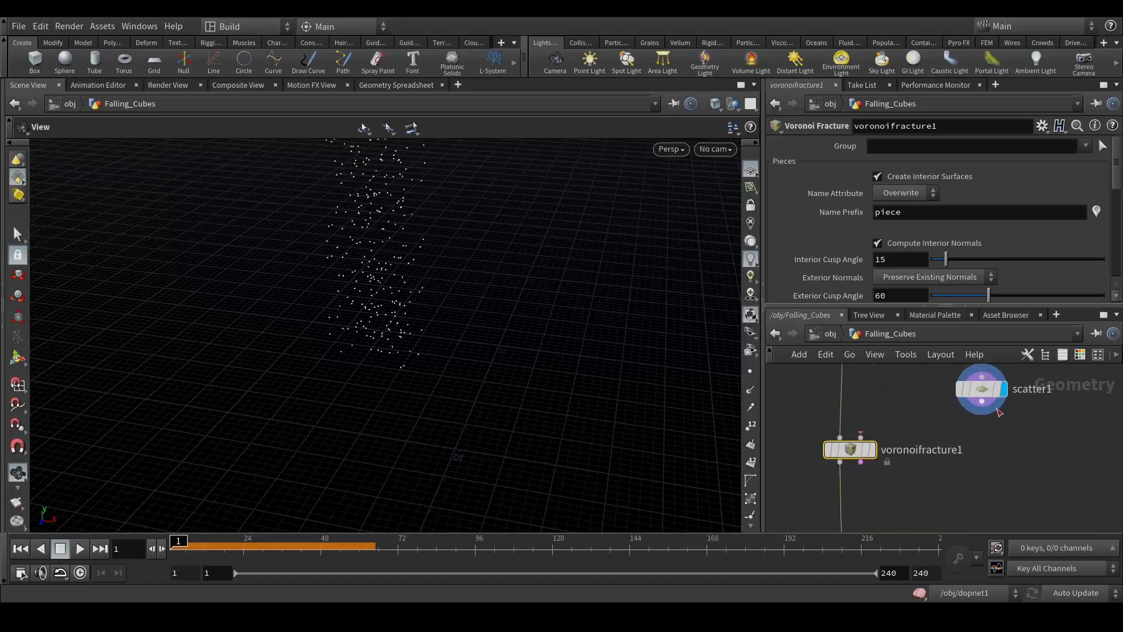
left_click_drag(983, 403, 860, 437)
scroll(941, 436, "down", 3)
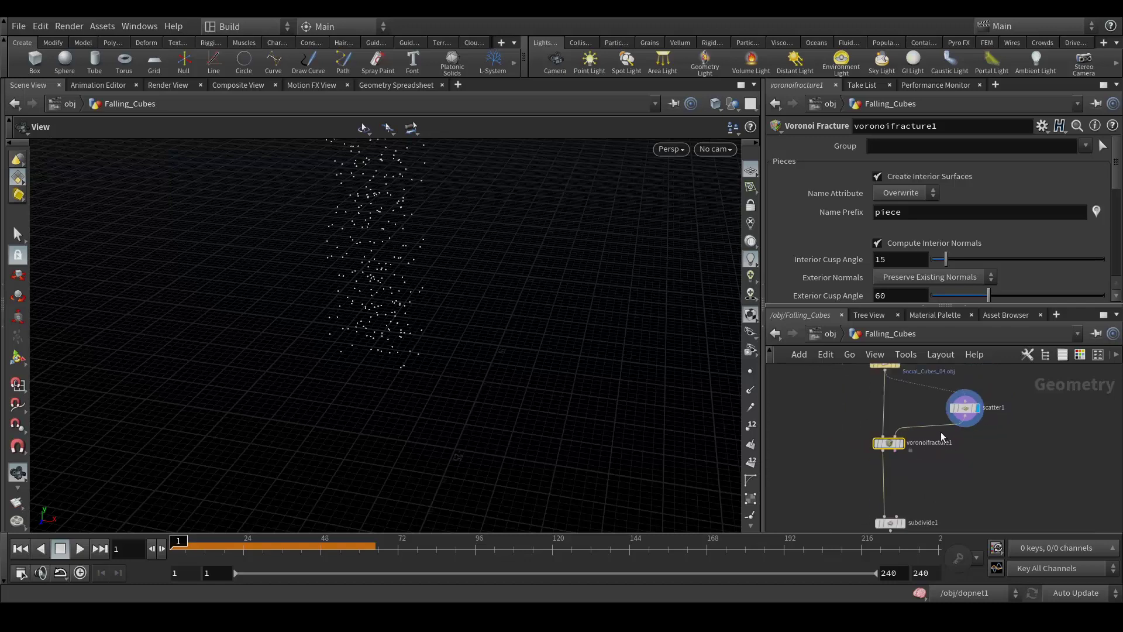
middle_click_drag(965, 468, 947, 349)
middle_click_drag(955, 409, 965, 512)
middle_click_drag(968, 456, 968, 501)
scroll(969, 501, "up", 3)
mouse_move(878, 456)
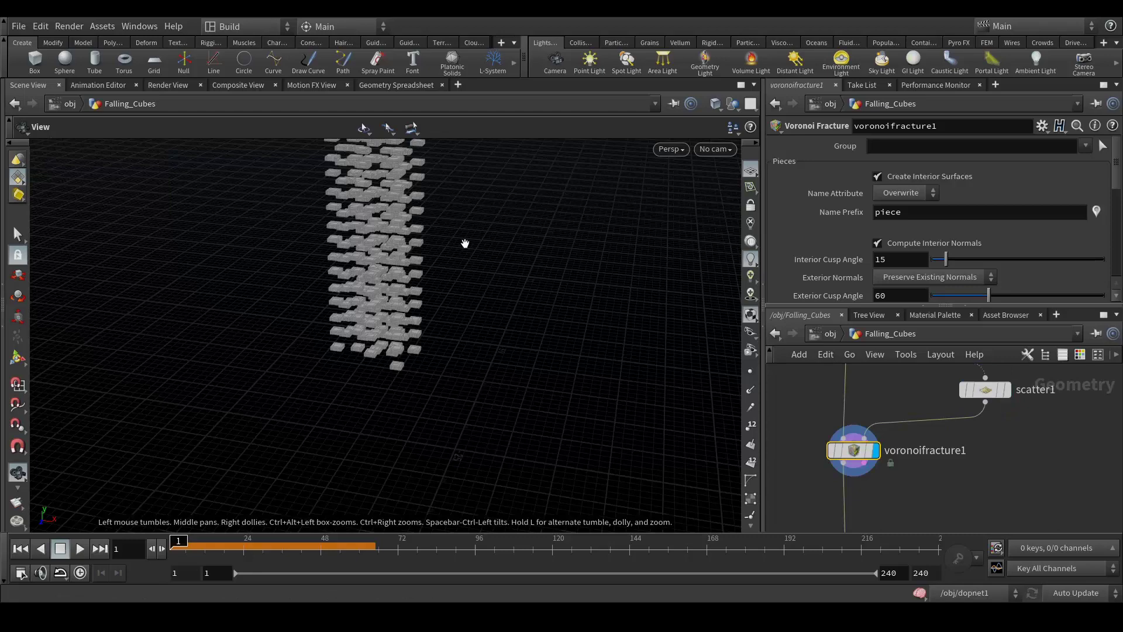
Examine the fracture lines on the stacked cubes up close from several angles
scroll(409, 254, "up", 10)
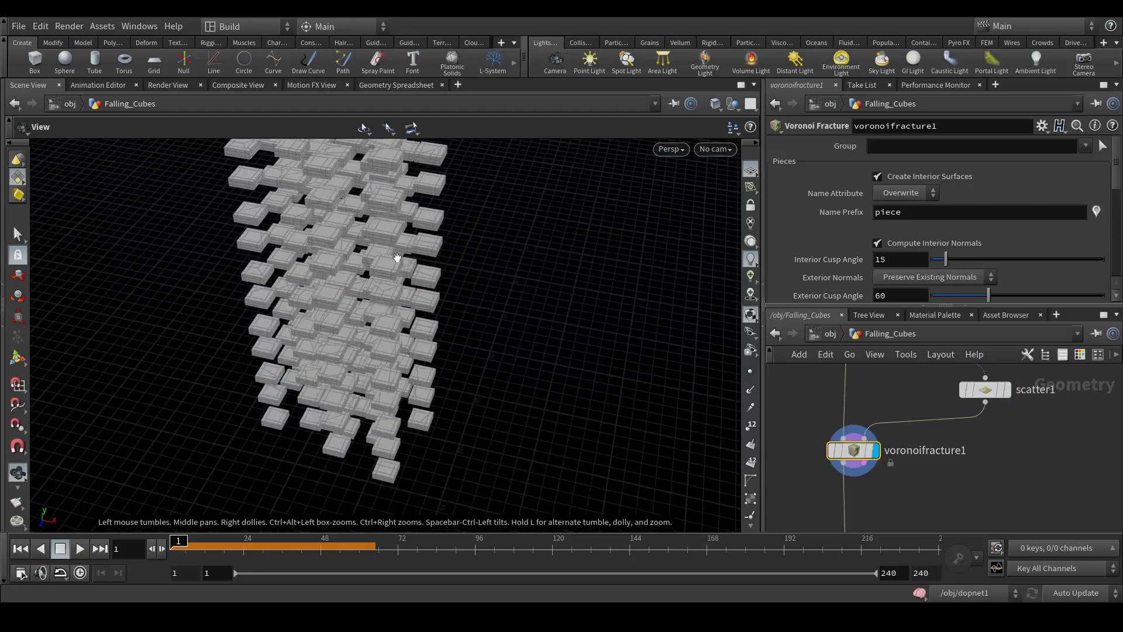
left_click_drag(356, 410, 537, 369)
middle_click_drag(317, 291, 396, 360)
middle_click_drag(362, 196, 319, 325)
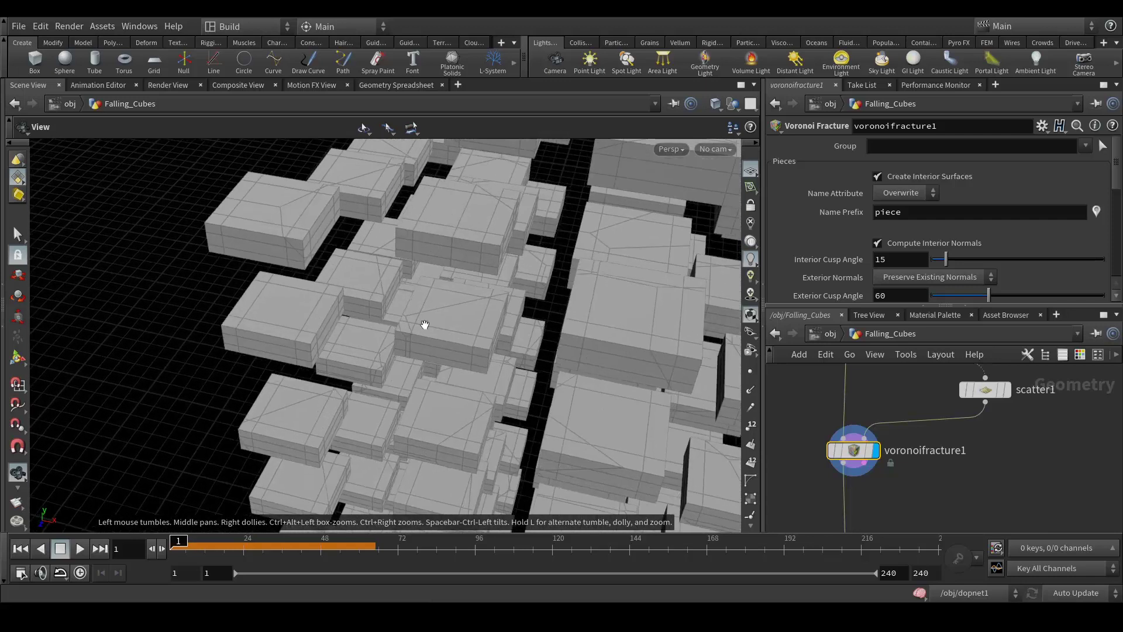
scroll(425, 325, "up", 5)
scroll(293, 234, "down", 4)
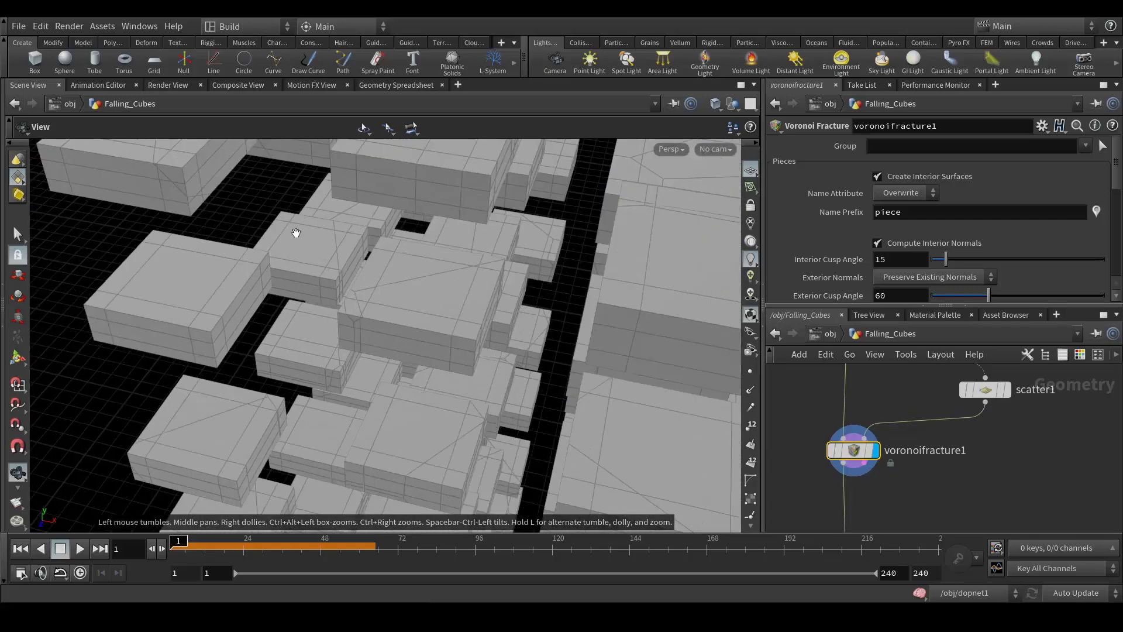
scroll(371, 230, "up", 4)
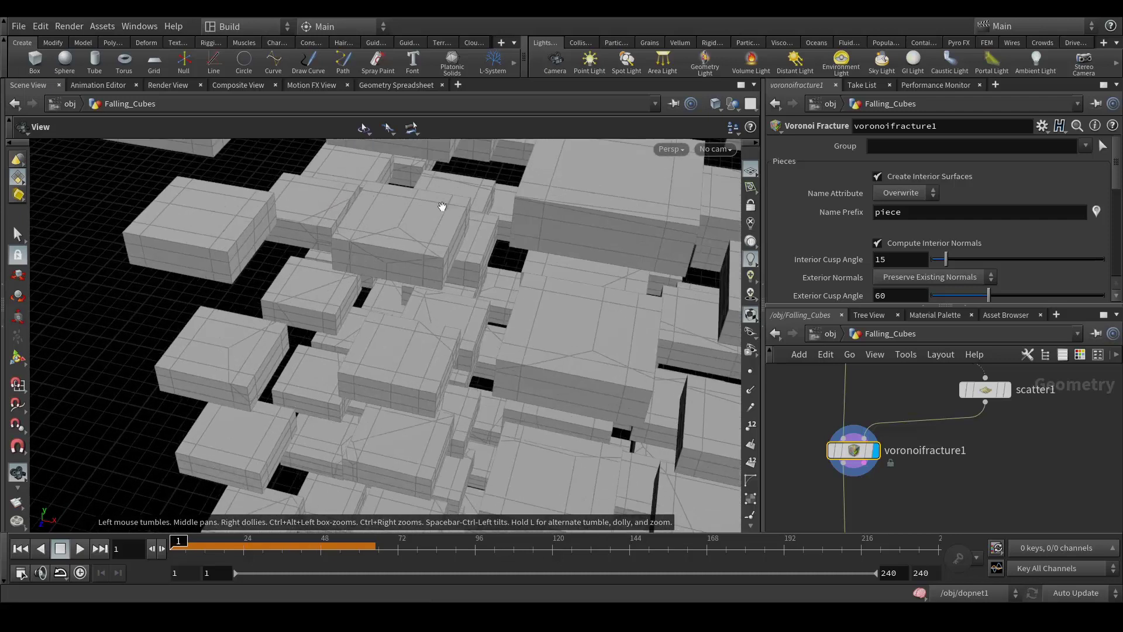
middle_click_drag(496, 380, 405, 311)
Set scatter1's Force Total Count to 500 to fracture the cubes into more pieces
middle_click_drag(1004, 450, 983, 509)
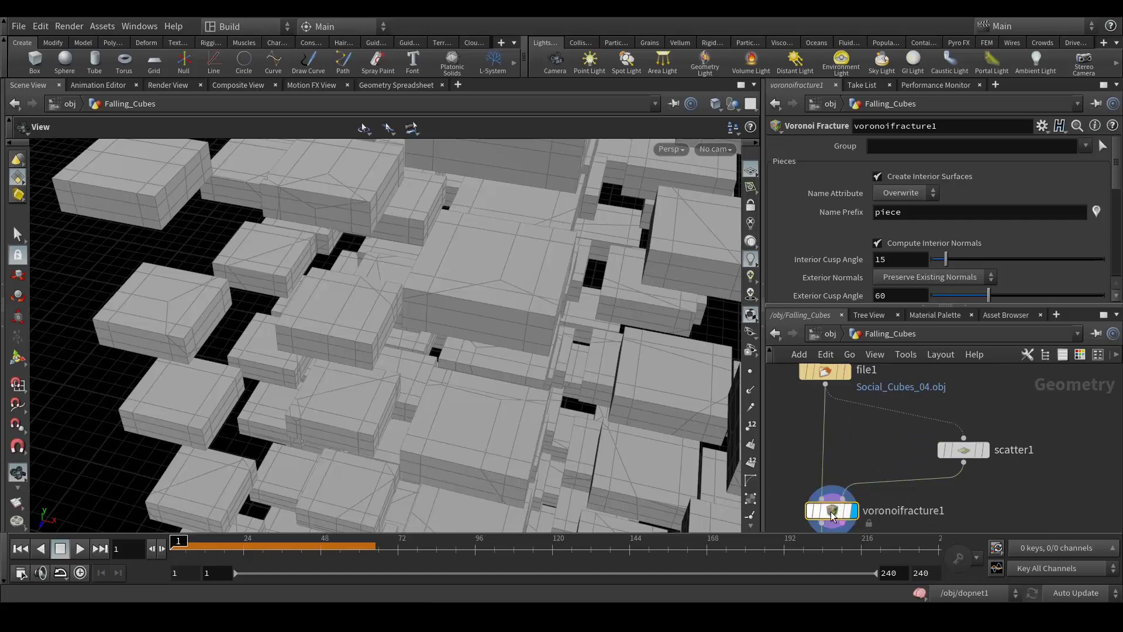
left_click(962, 450)
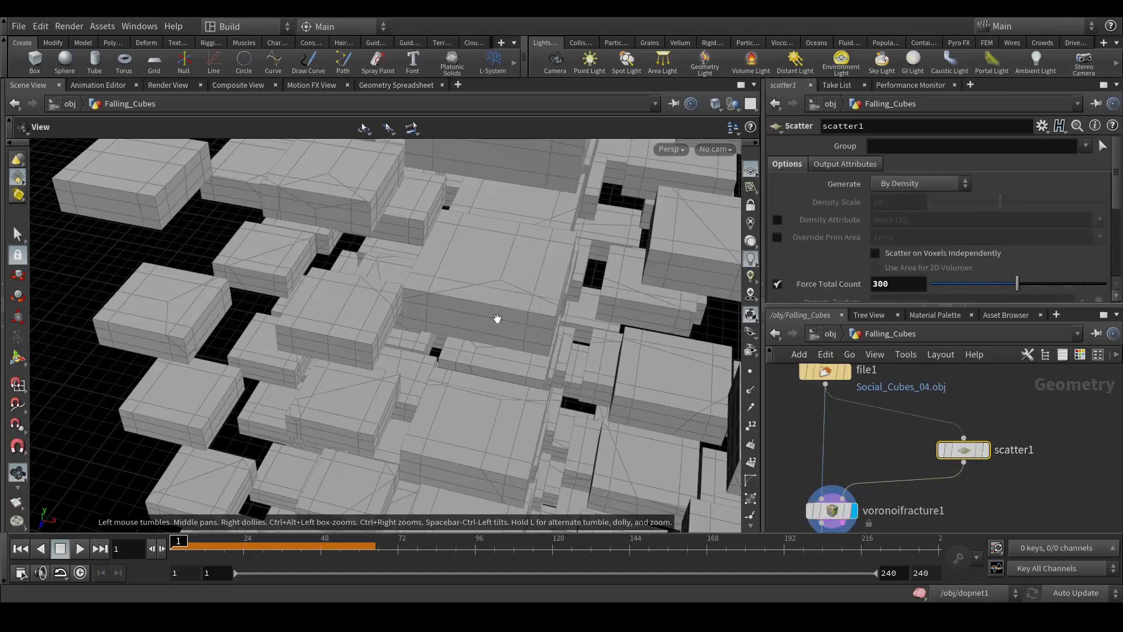
left_click_drag(481, 314, 709, 343)
double_click(882, 284)
type("5")
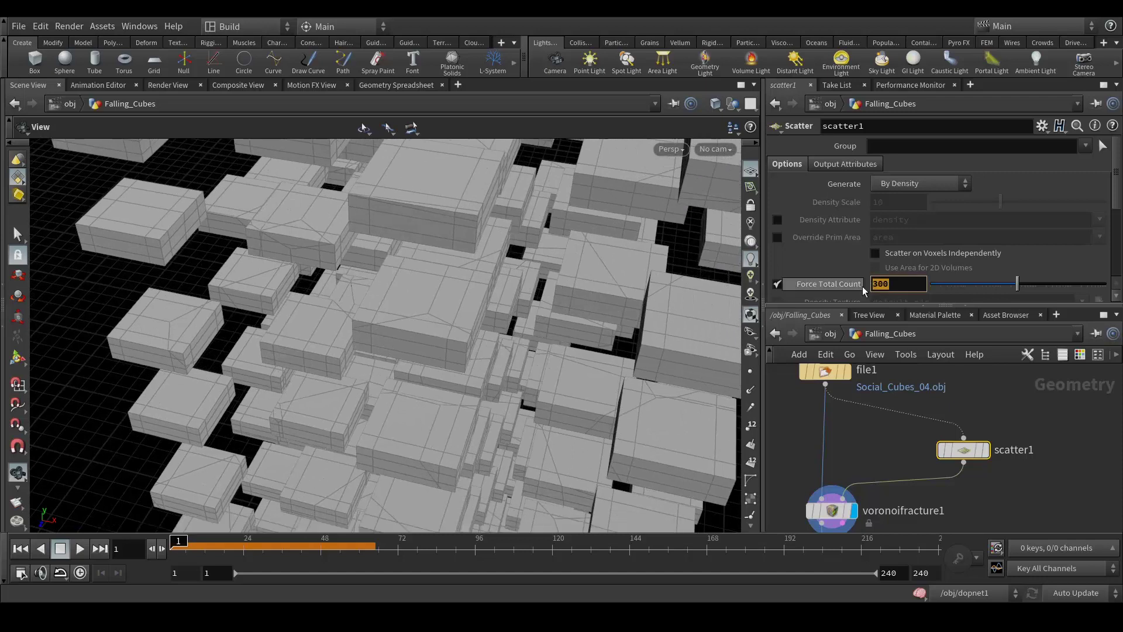
type("00")
key("Return")
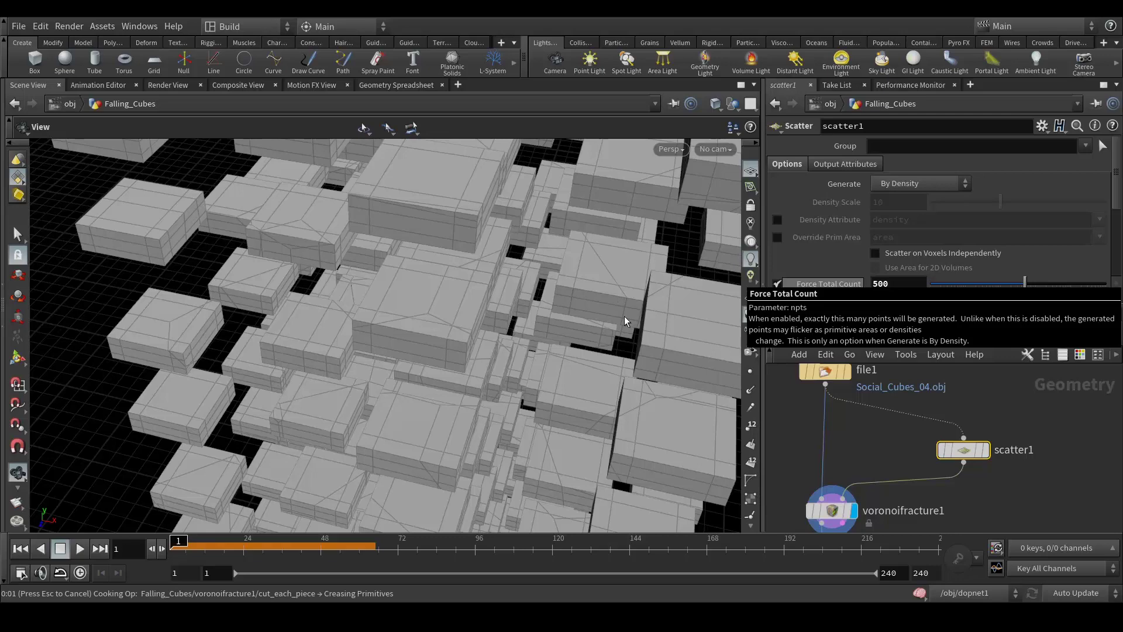
Make the Falling_Cubes null the displayed node, and turn on the display of dopnet1 at object level
left_click_drag(617, 313, 489, 332)
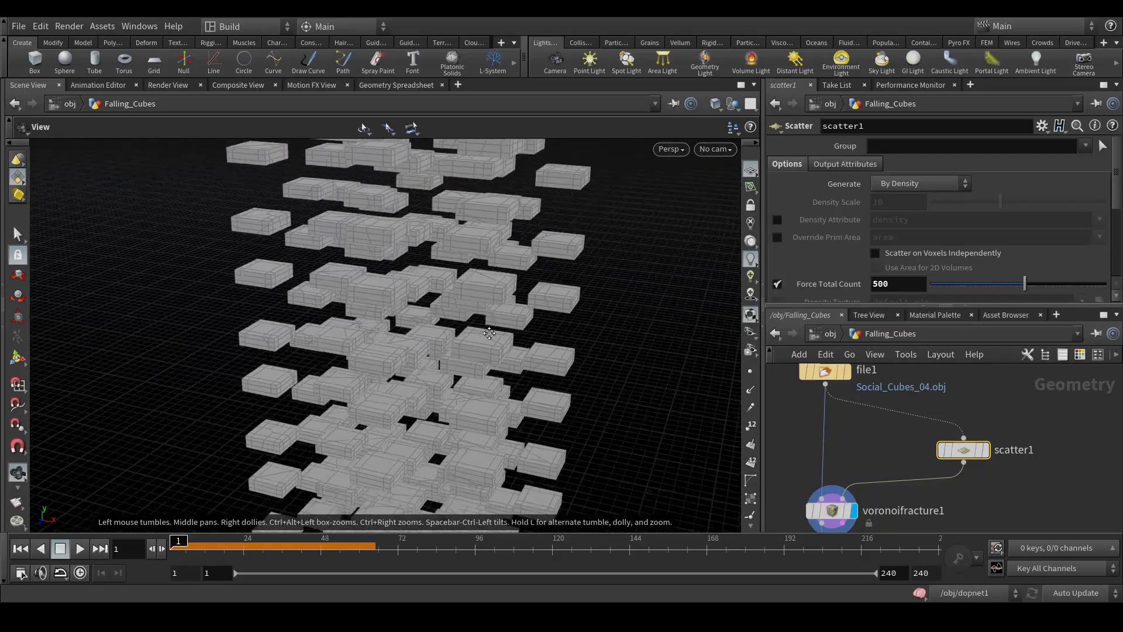
scroll(514, 384, "down", 2)
middle_click_drag(517, 398, 514, 263)
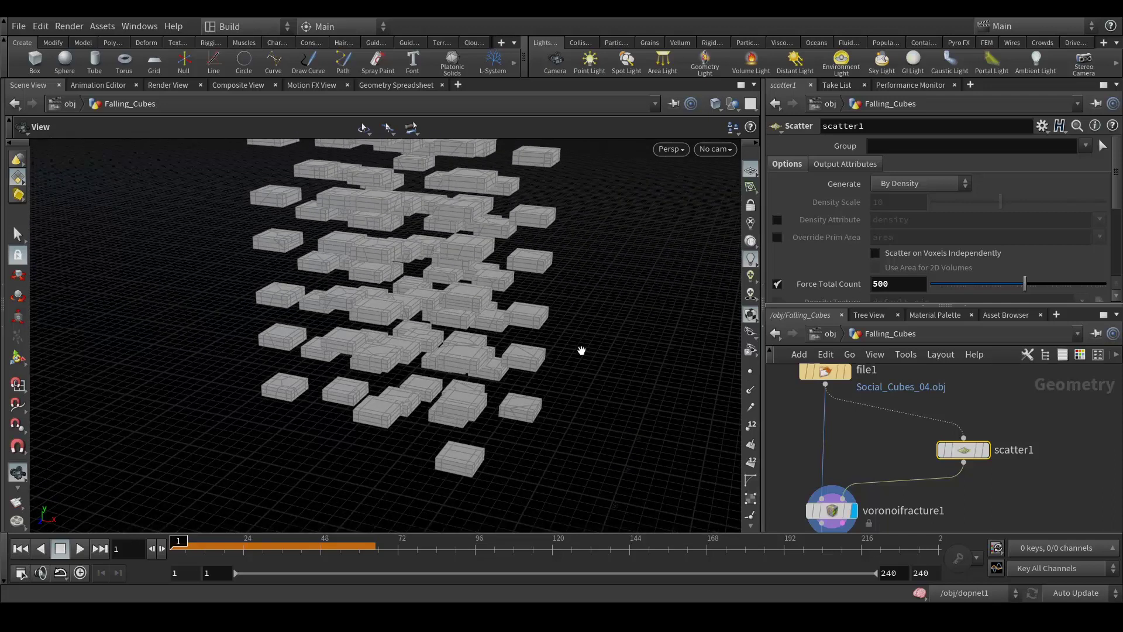
scroll(958, 434, "down", 5)
middle_click_drag(957, 504, 954, 391)
scroll(931, 455, "up", 4)
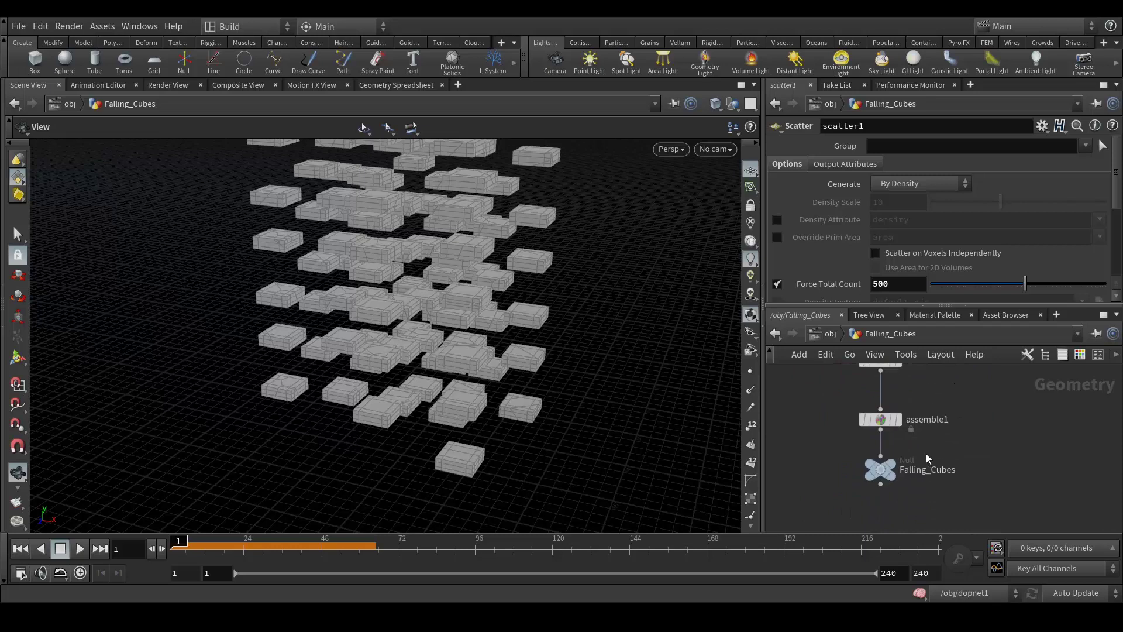
left_click(895, 467)
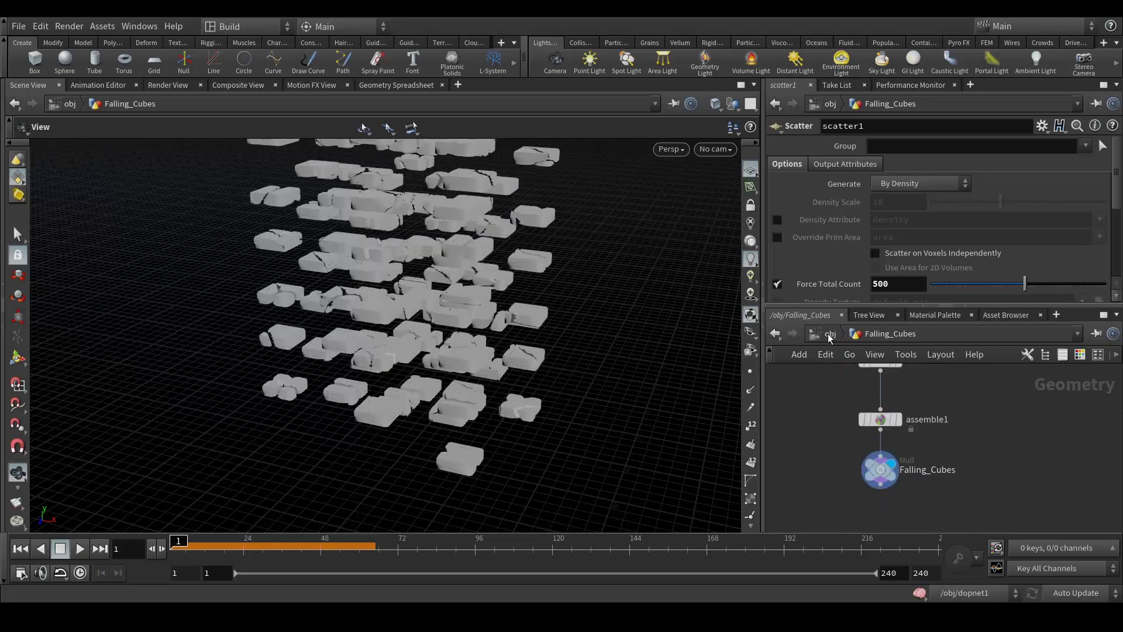
left_click(828, 335)
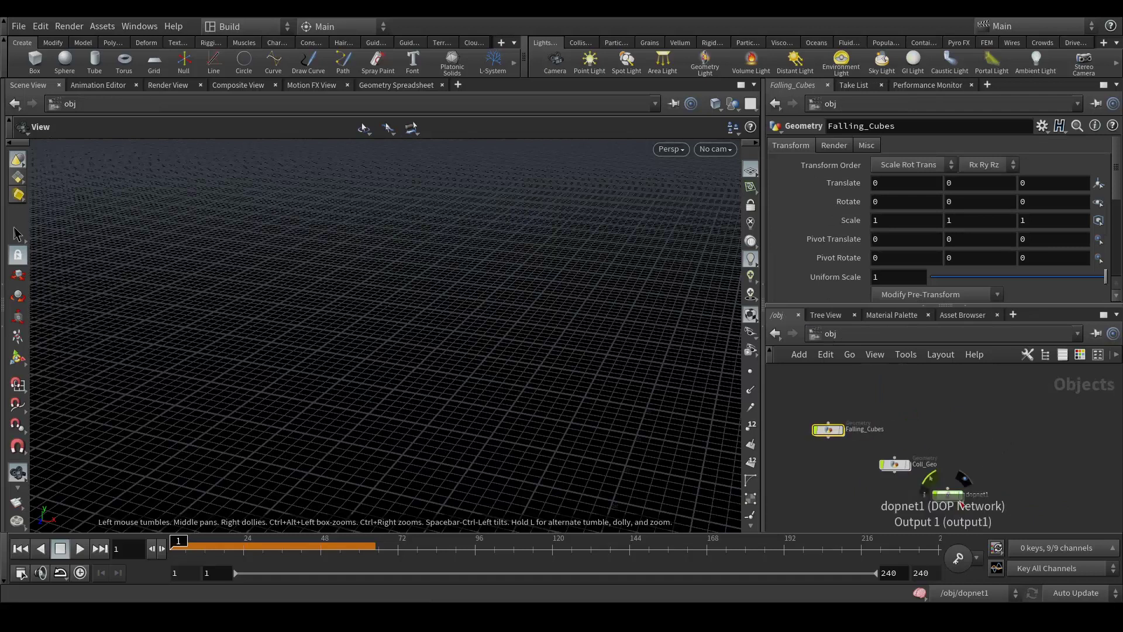
left_click(961, 496)
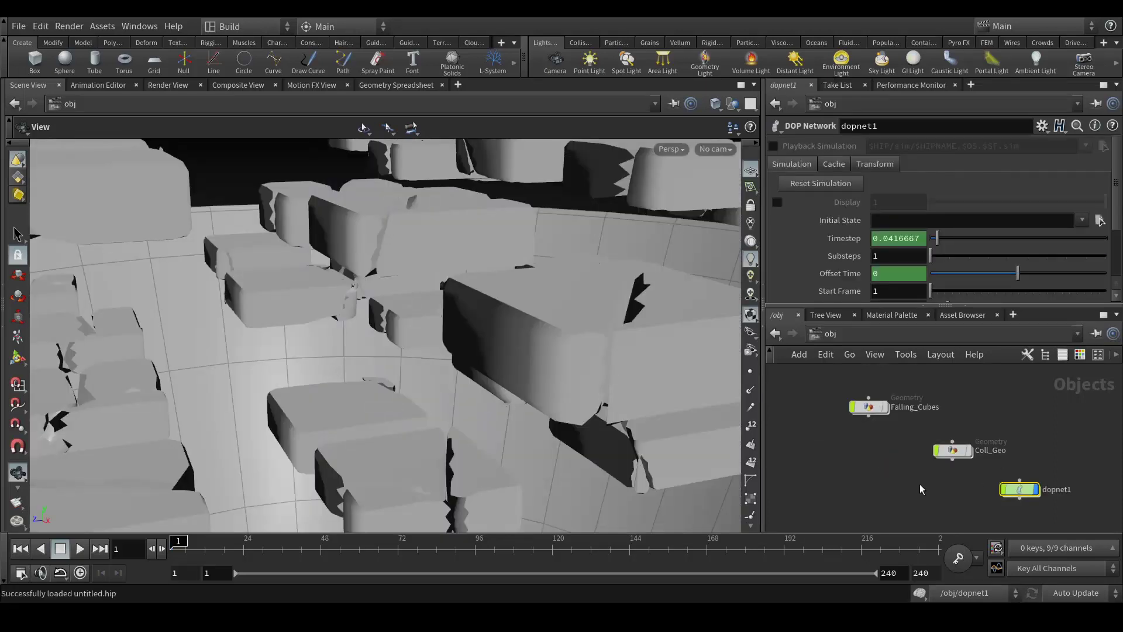
In the Falling_Cubes network, rewire subdivide1 directly after file1 so that it feeds scatter1 and voronoifracture1
double_click(868, 407)
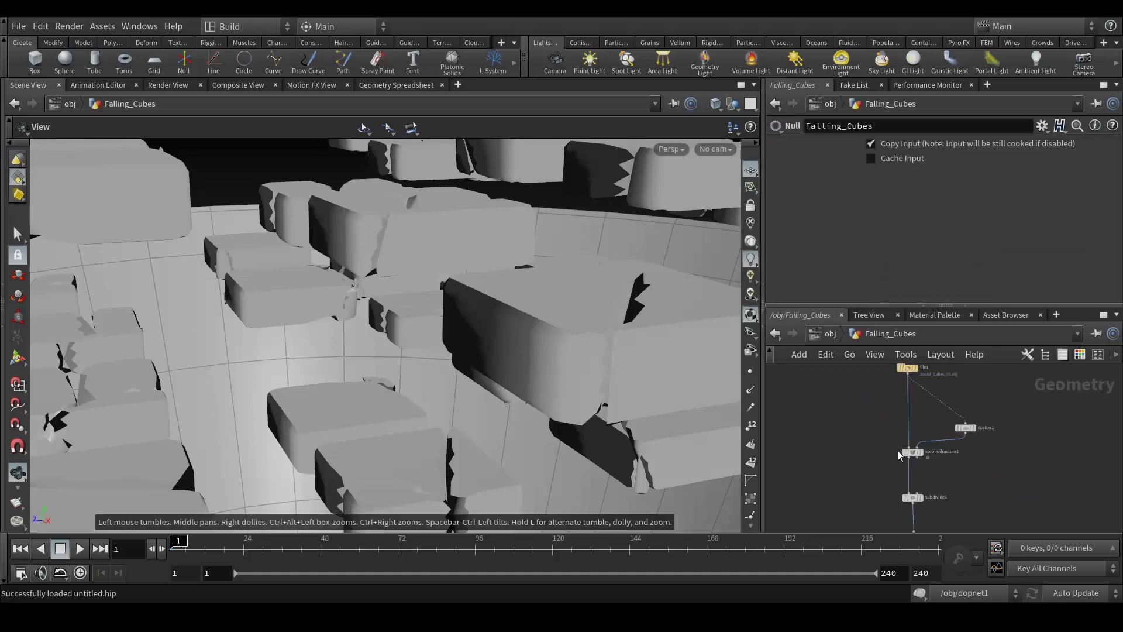
middle_click_drag(998, 469, 969, 462)
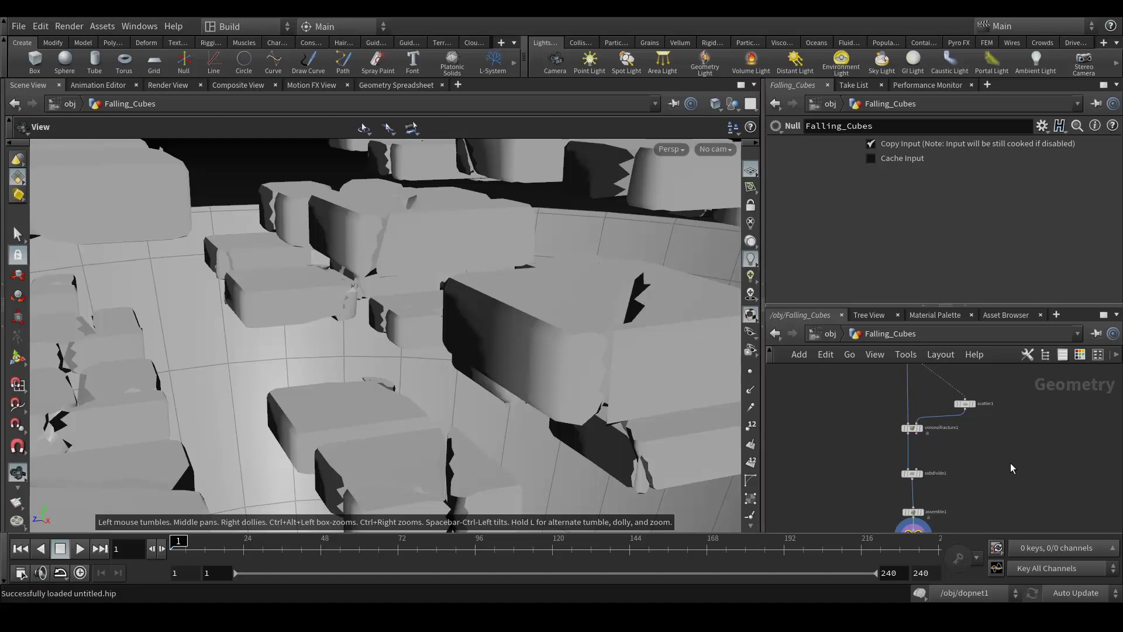
key("ctrl+z")
scroll(967, 468, "down", 3)
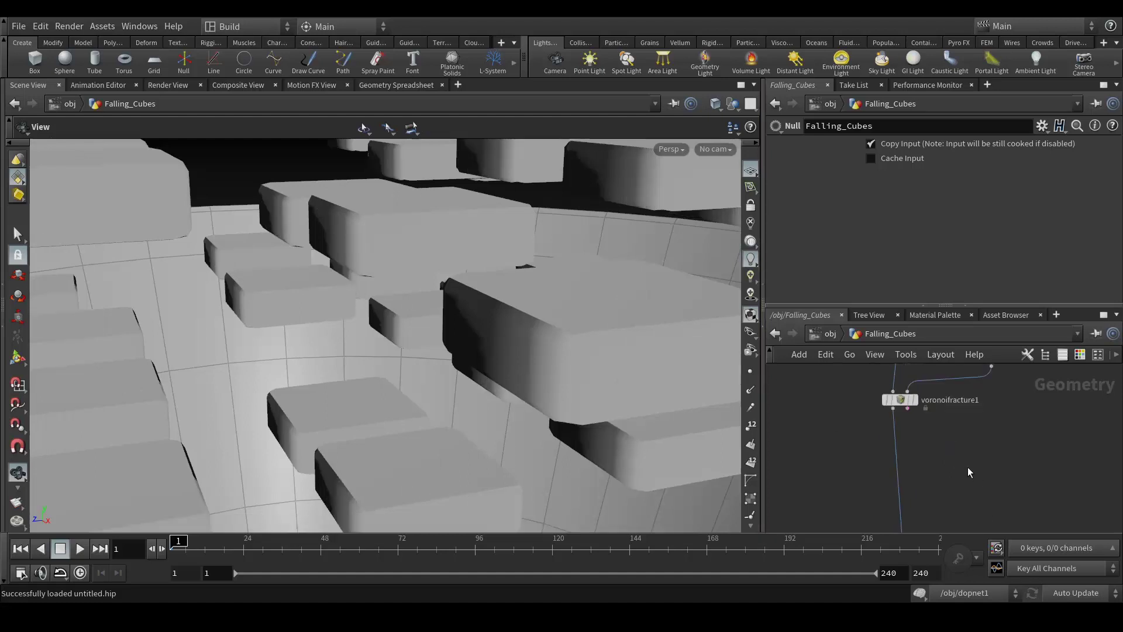
middle_click_drag(1001, 430, 1004, 473)
scroll(950, 388, "up", 3)
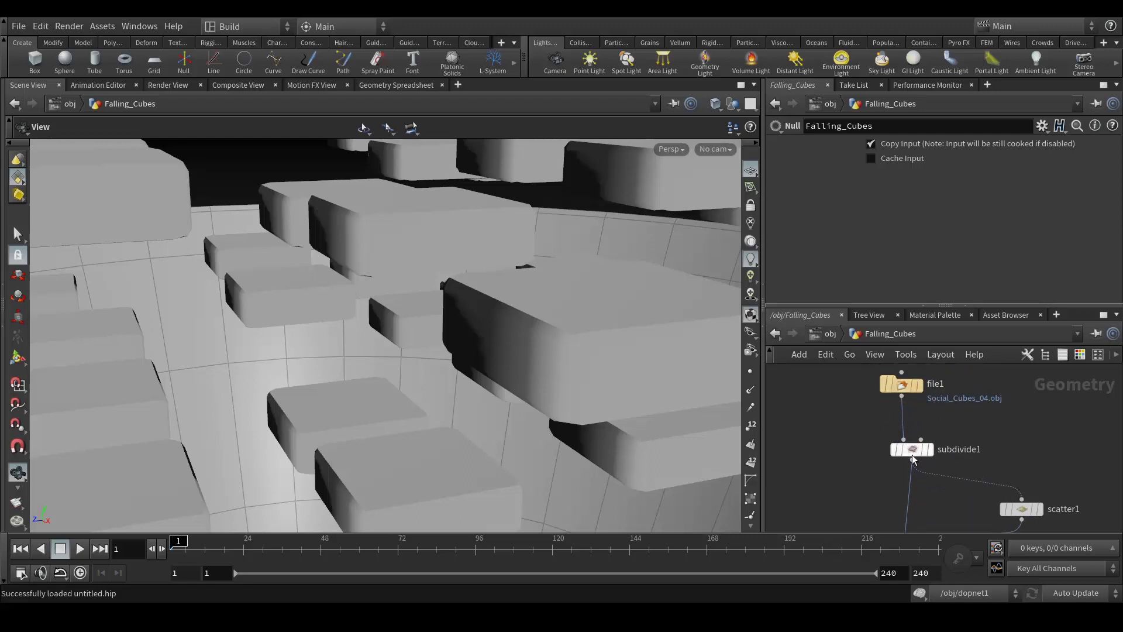
Check the rewired node chain from subdivide1 down to assemble1, and return to object level
middle_click_drag(1031, 457, 977, 381)
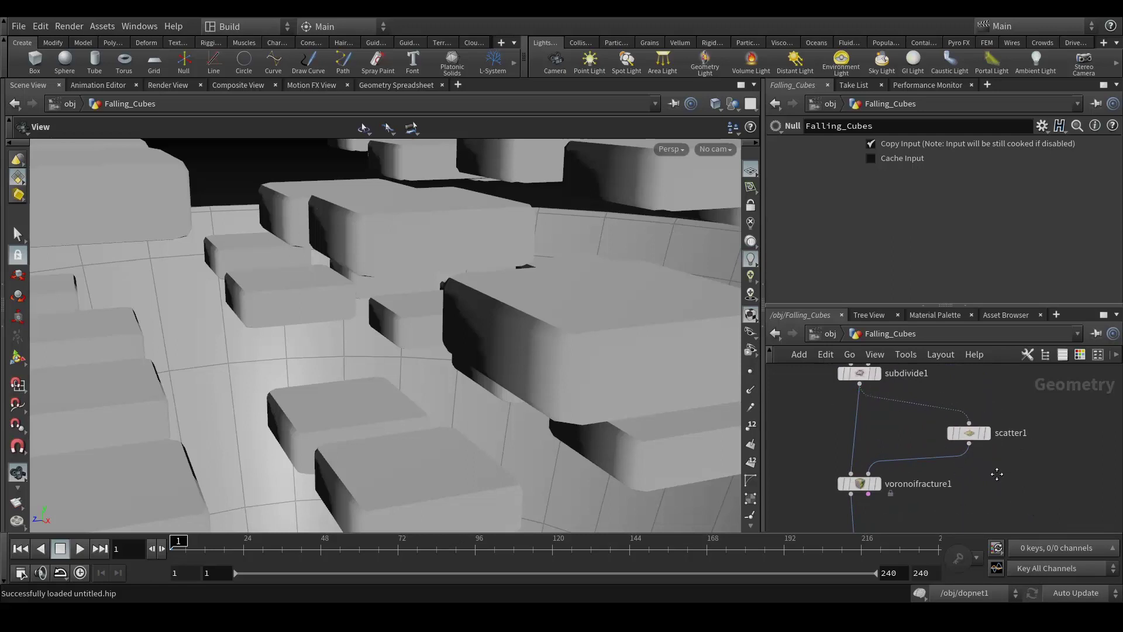
middle_click_drag(995, 473, 1010, 407)
middle_click_drag(991, 481, 990, 378)
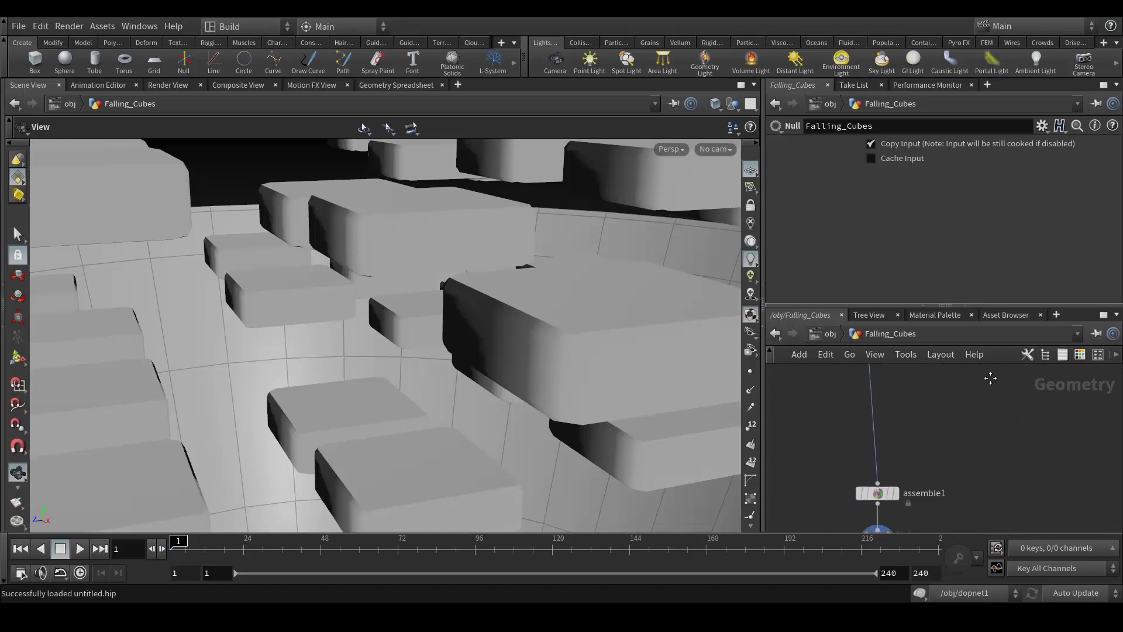
middle_click_drag(981, 465, 981, 433)
key("u")
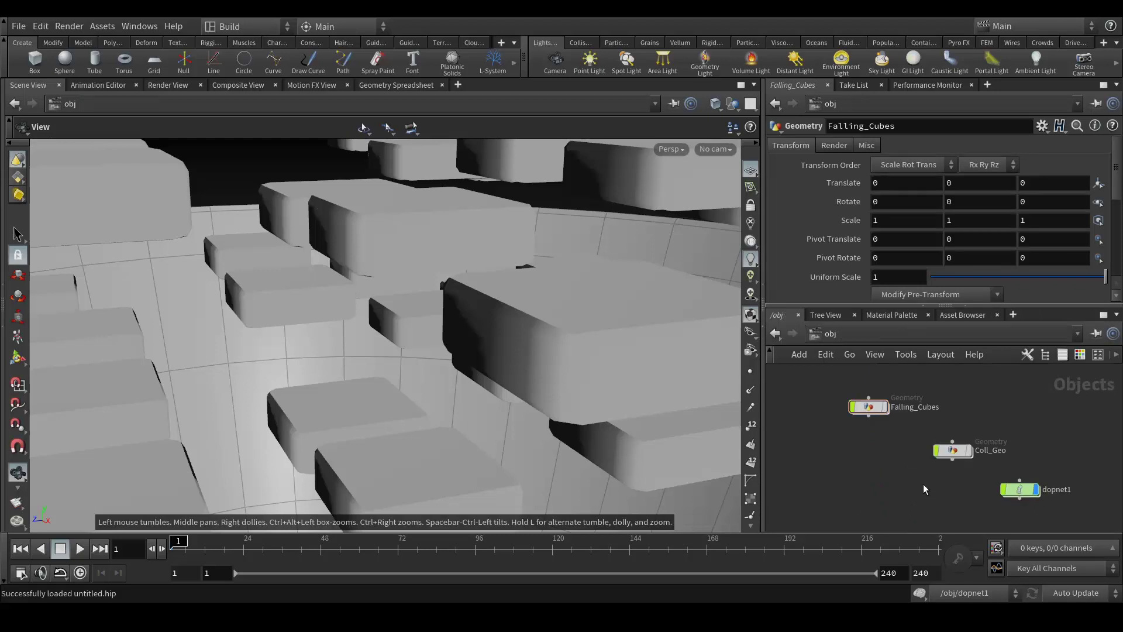
Run the simulation to frame 100 and scrub back to frame 34 to examine the fractured cubes falling from the cone toward the jar
scroll(872, 464, "down", 1)
middle_click_drag(883, 471, 864, 465)
scroll(404, 328, "down", 1)
right_click_drag(404, 328, 351, 276)
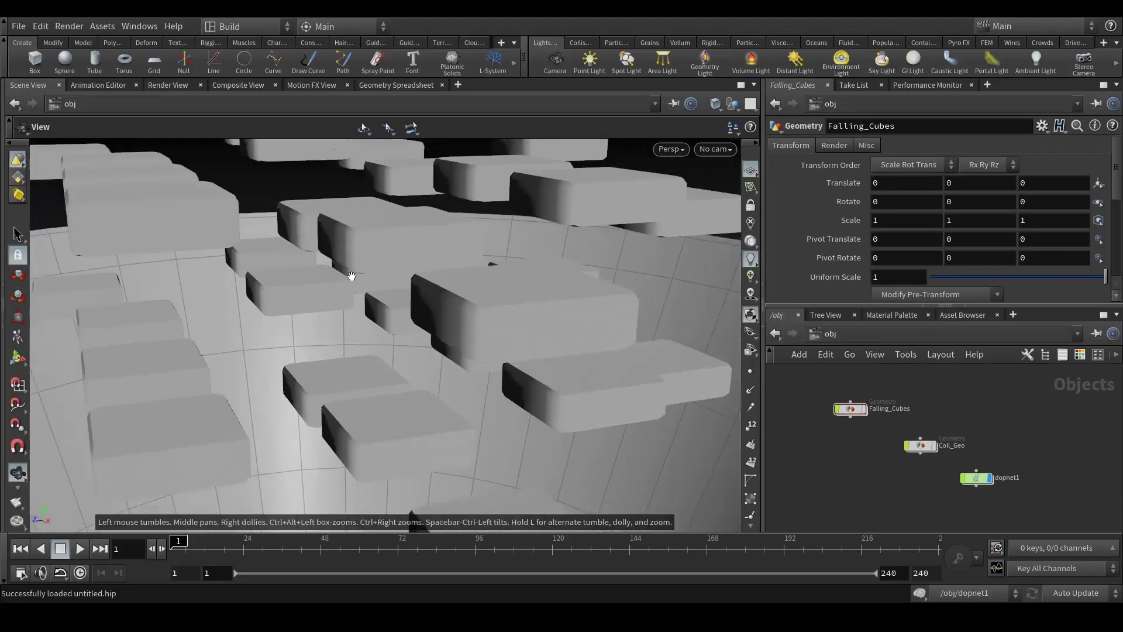
right_click_drag(444, 366, 396, 263)
right_click_drag(485, 351, 472, 330)
scroll(472, 331, "down", 8)
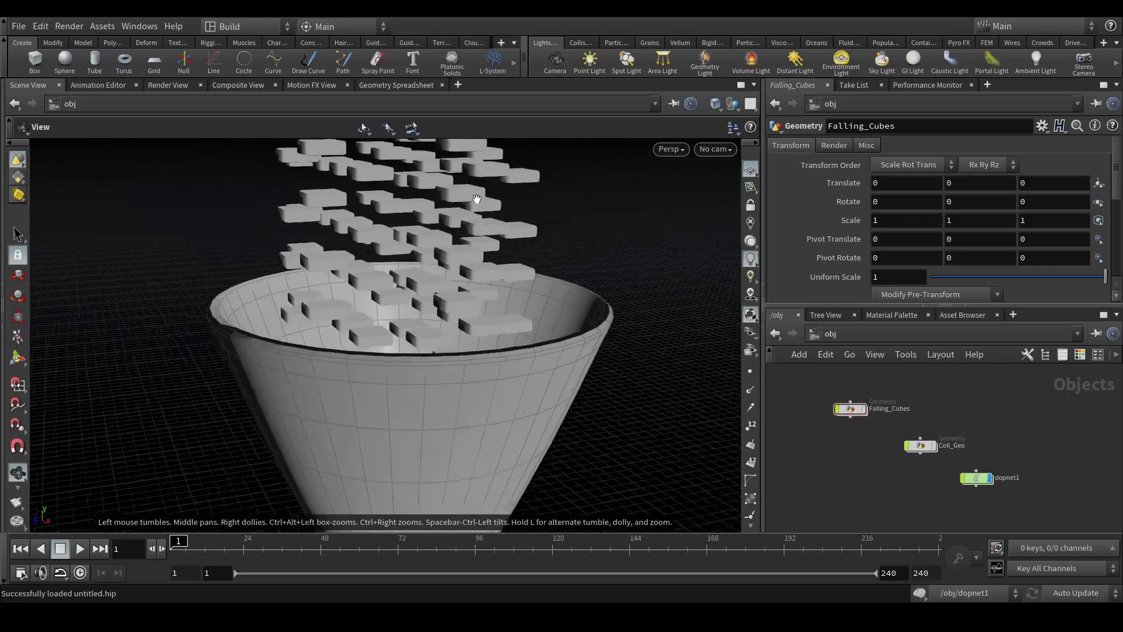
middle_click_drag(472, 330, 457, 169)
scroll(457, 171, "down", 1)
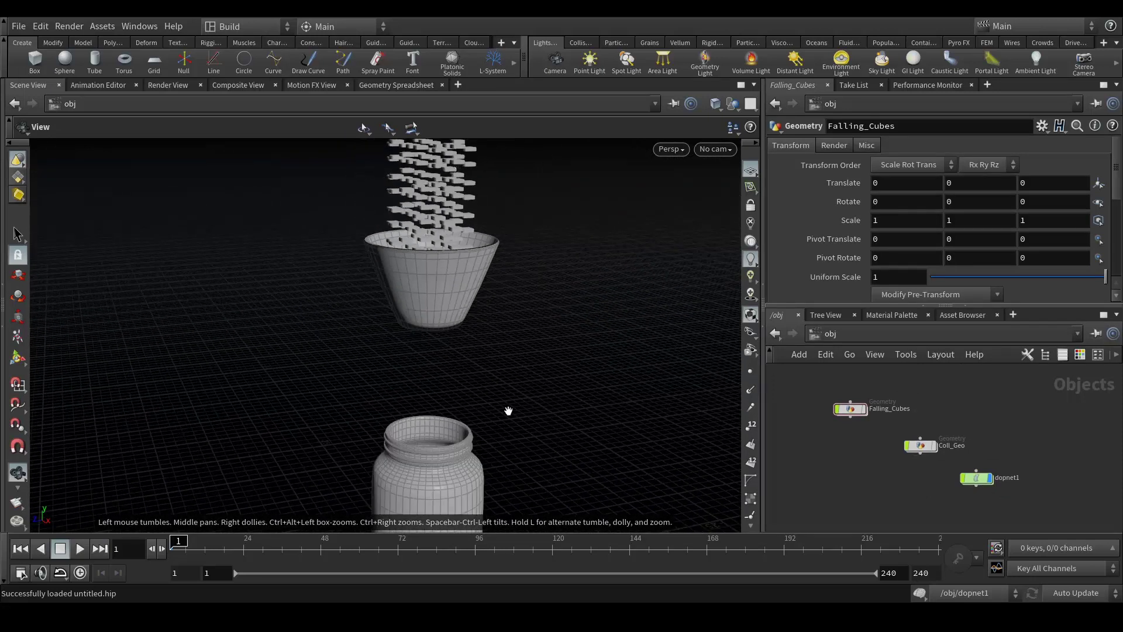
middle_click_drag(508, 410, 508, 381)
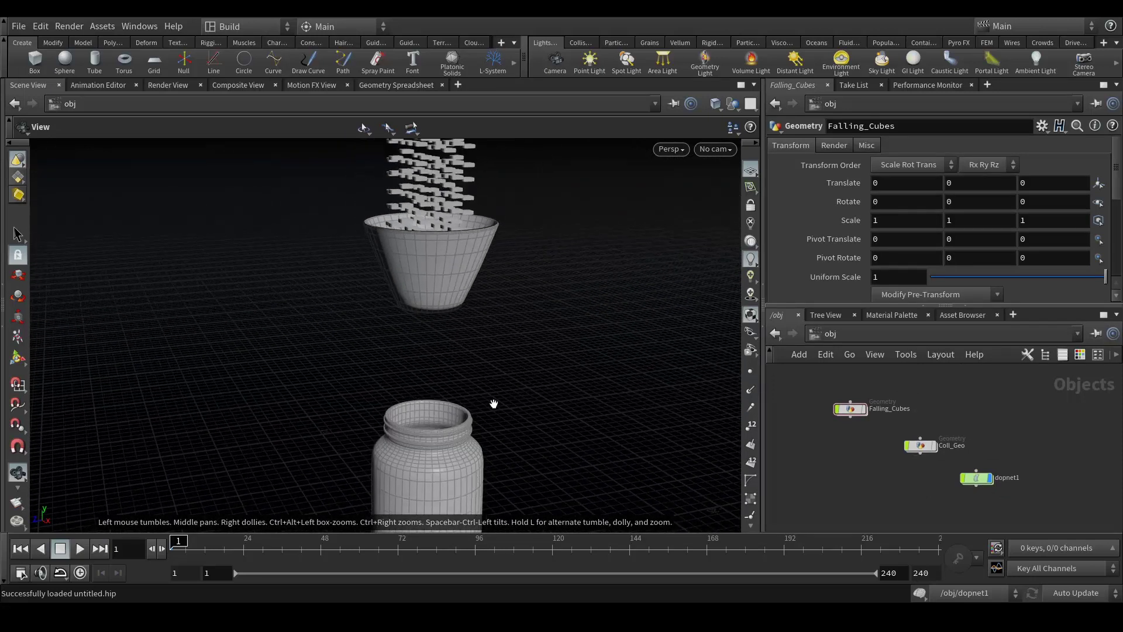
left_click(489, 549)
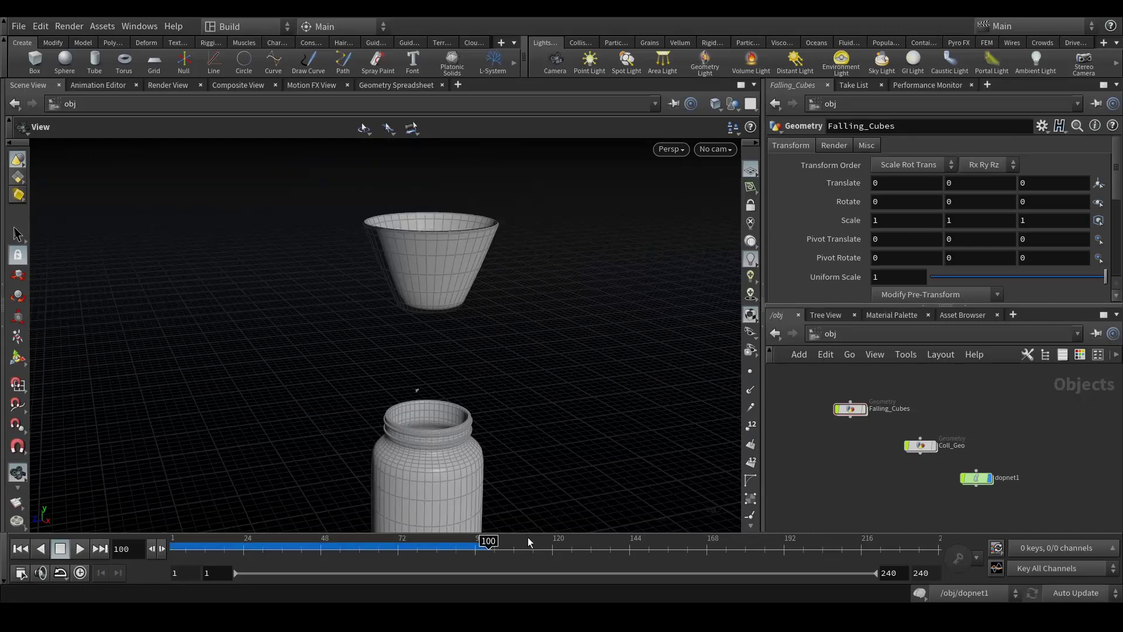
left_click_drag(487, 547, 272, 562)
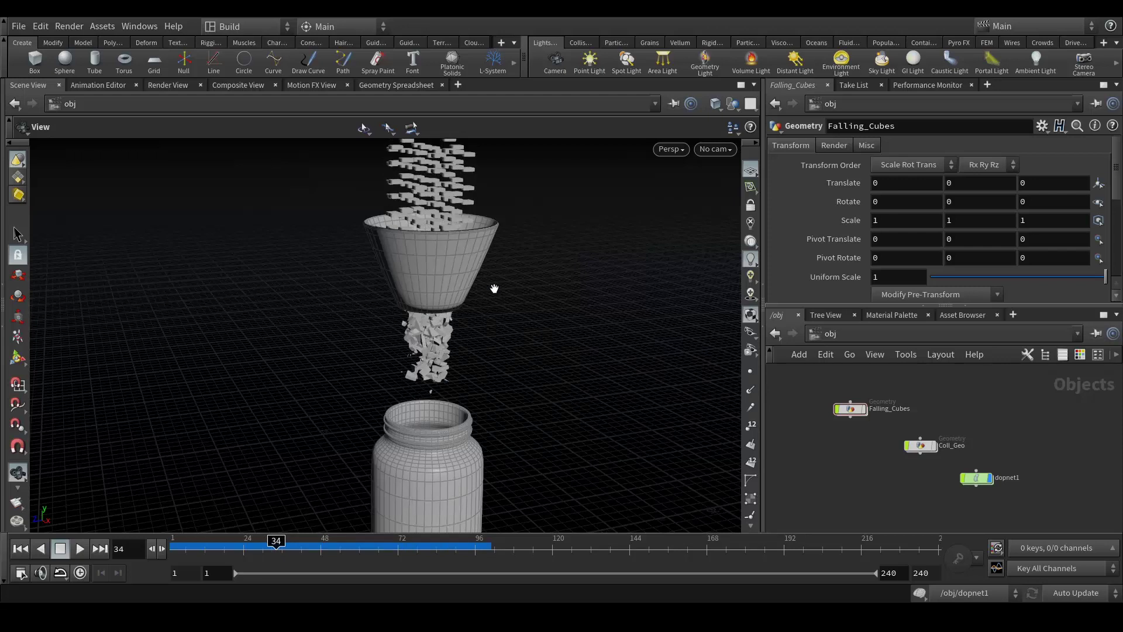
left_click_drag(494, 286, 495, 303)
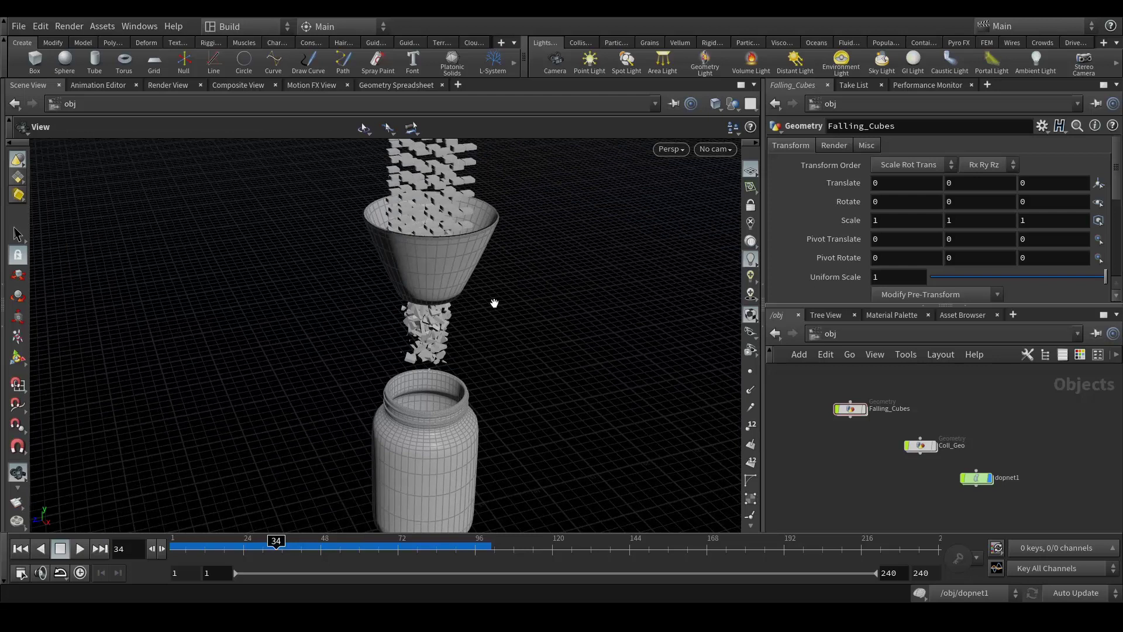
Inspect the cubes in the cone up close, and go to frame 44 to examine the fractured pieces pouring into the jar
left_click_drag(450, 223, 323, 435)
scroll(448, 240, "up", 5)
scroll(480, 320, "up", 3)
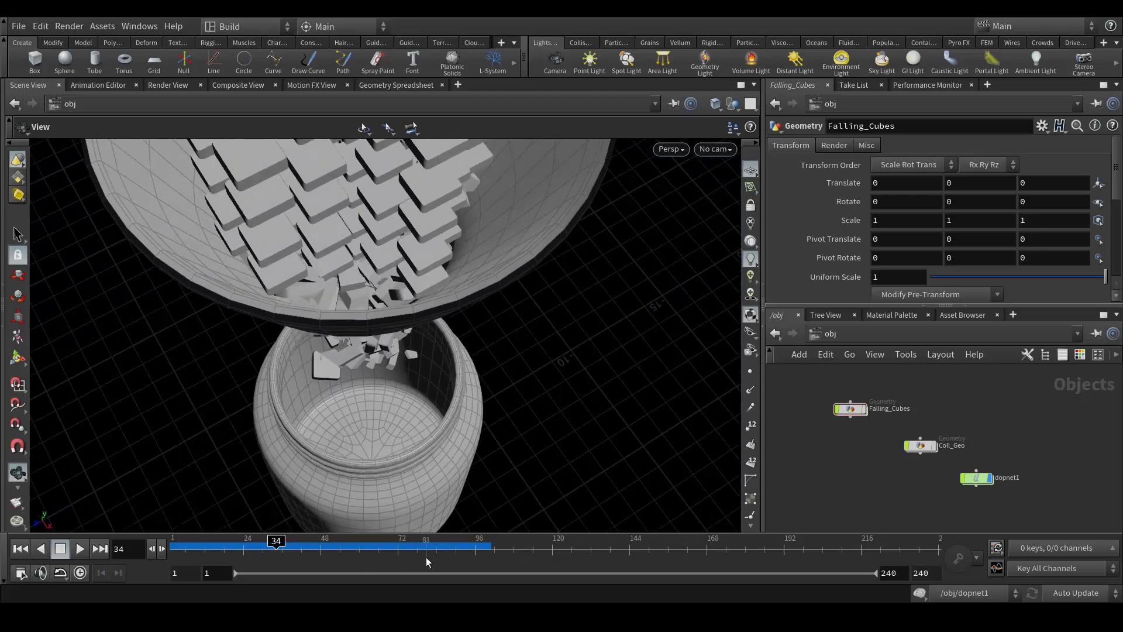
mouse_move(306, 547)
left_mouse_down()
mouse_move(259, 548)
mouse_move(378, 548)
mouse_move(308, 547)
left_mouse_up()
left_click_drag(451, 401, 437, 314)
middle_click_drag(439, 255, 439, 358)
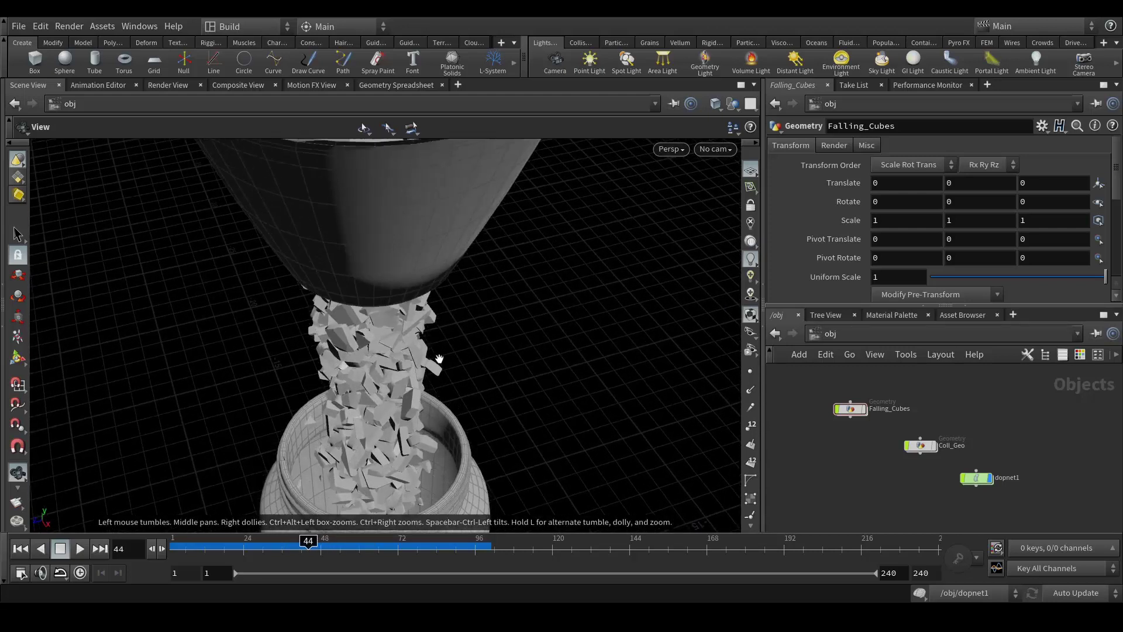
left_click_drag(481, 376, 411, 330)
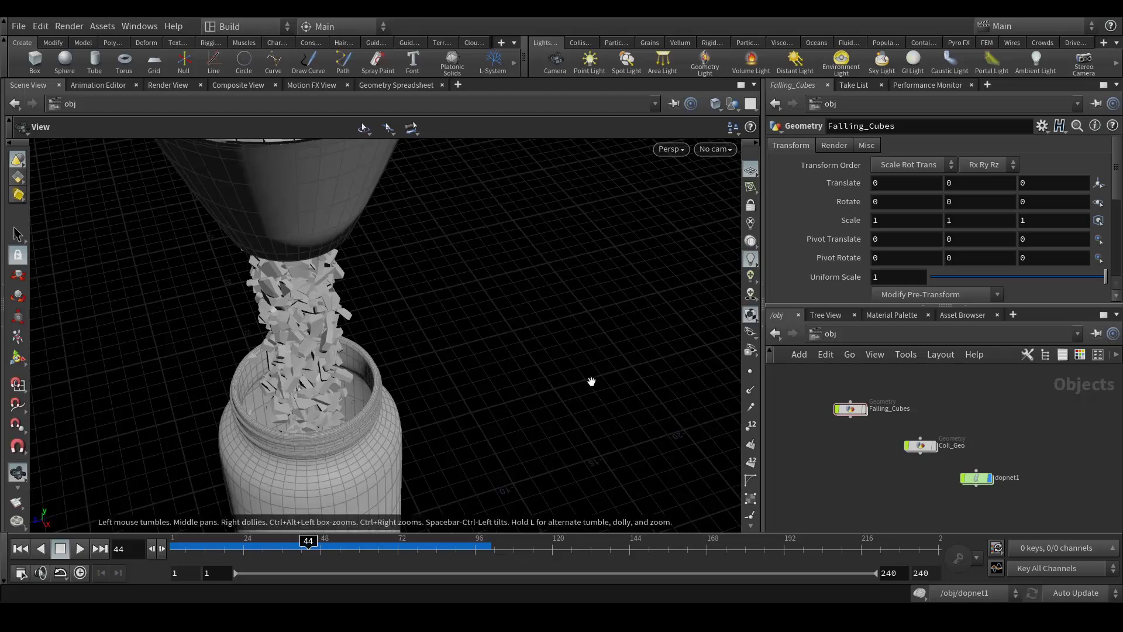
scroll(524, 349, "down", 4)
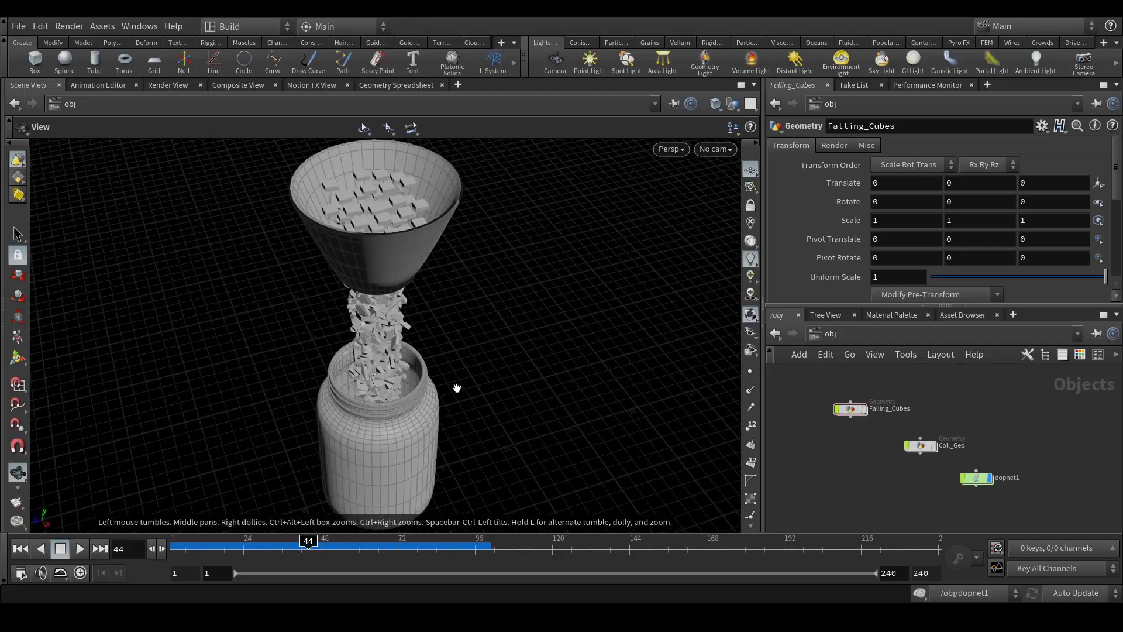
left_click_drag(439, 412, 437, 377)
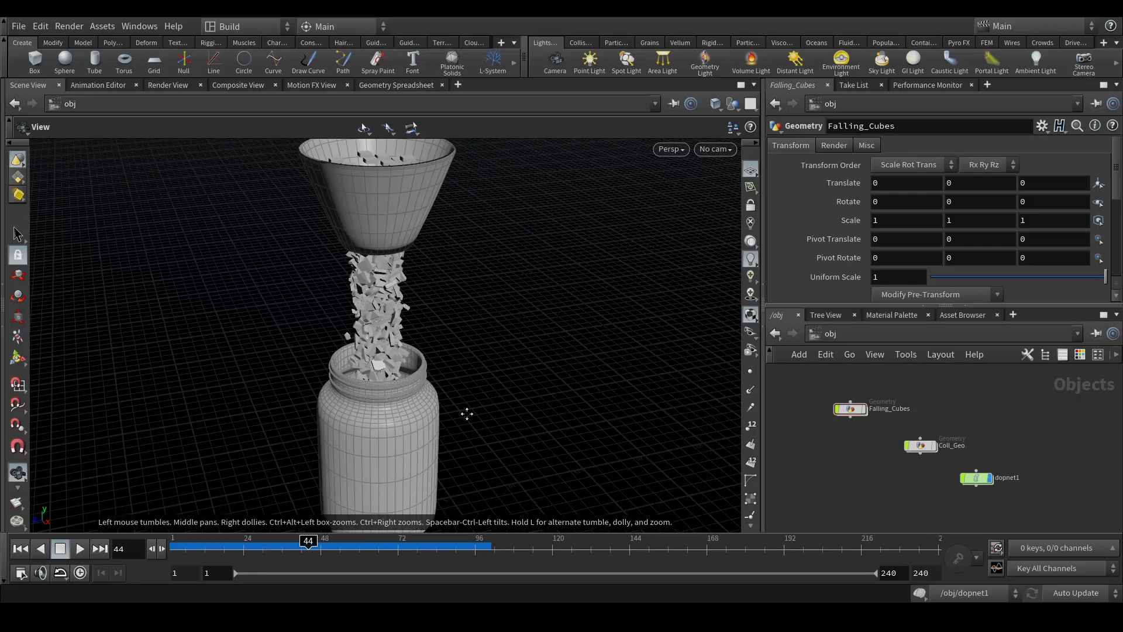
left_click_drag(465, 419, 466, 384)
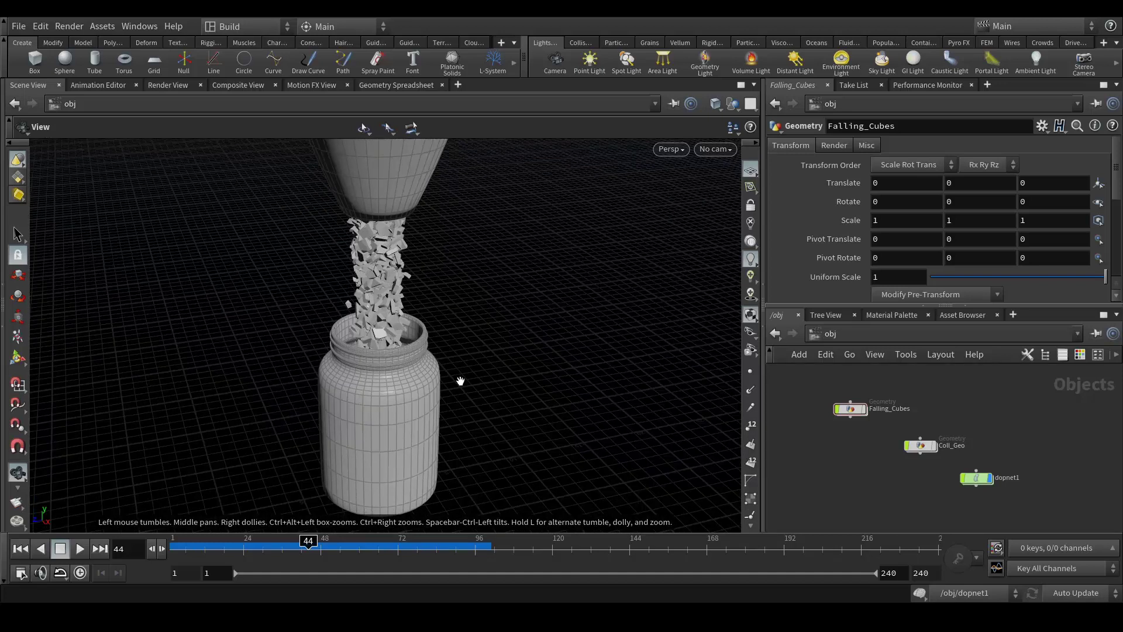
left_click_drag(534, 294, 526, 319)
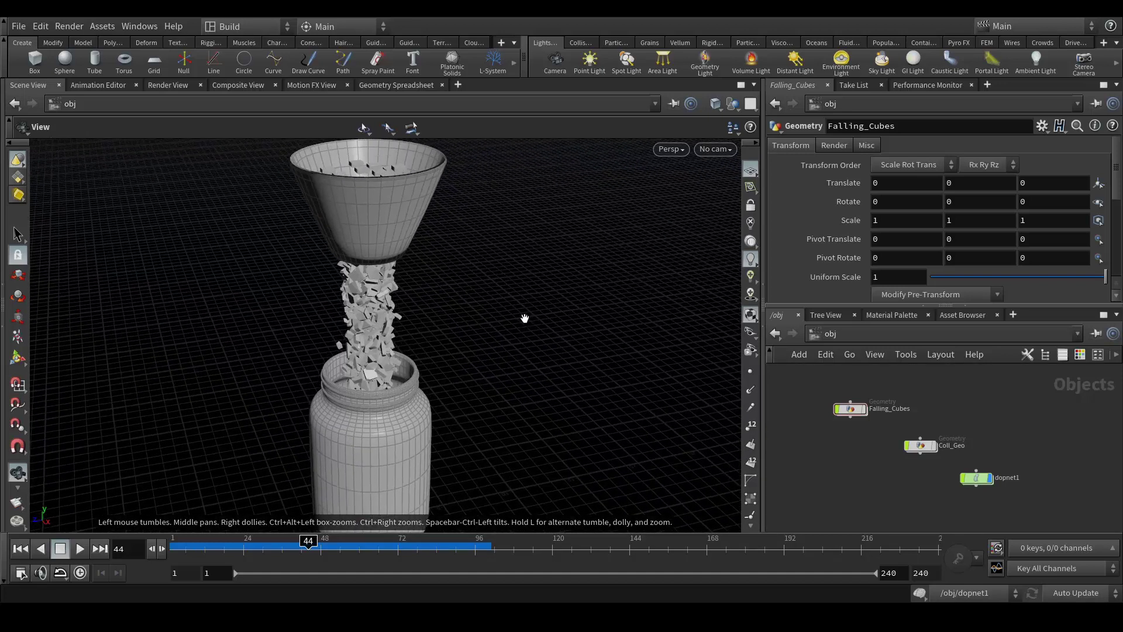